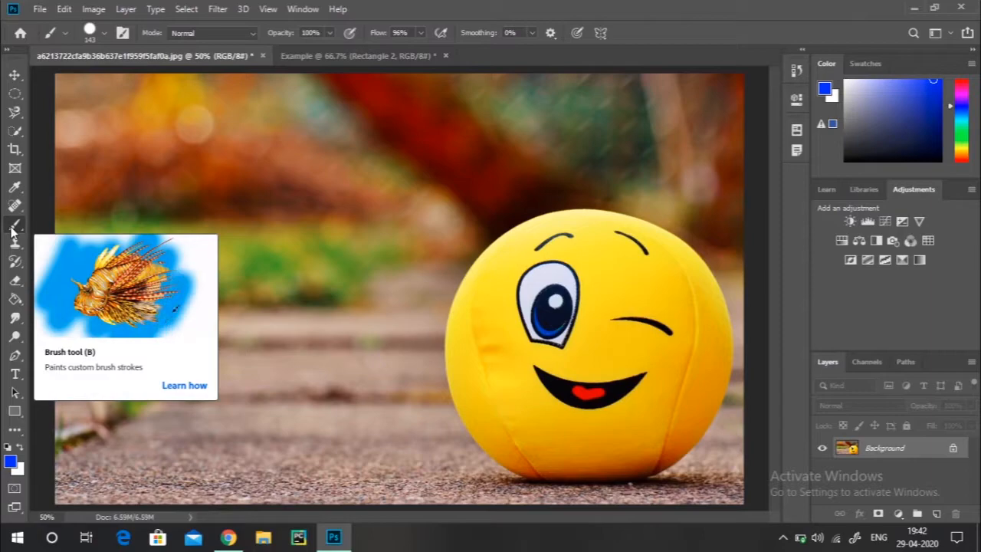
# Step: Stamp three 143 px blue dots in a row on the upper background using brush hardness 100%, 49% and 23%
pyautogui.click(105, 37)
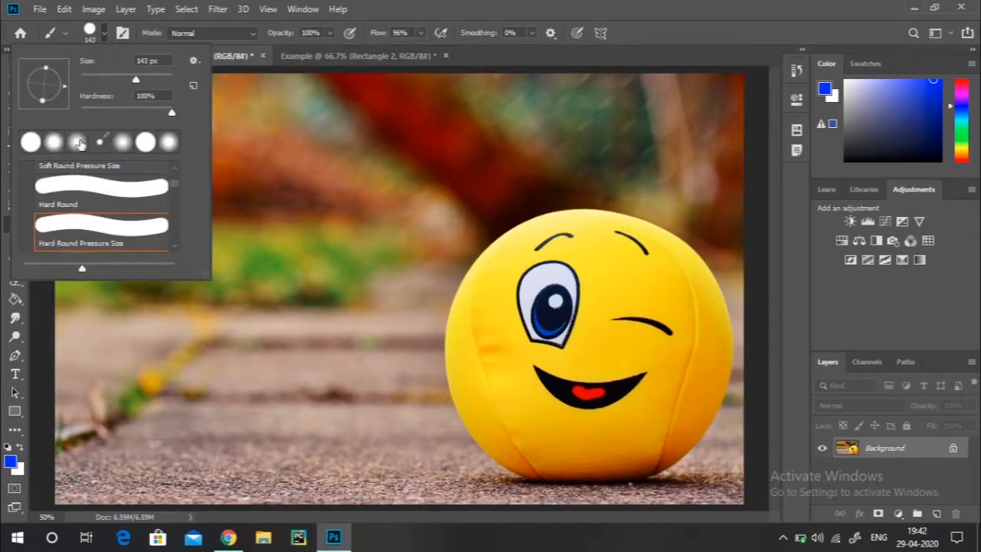
pyautogui.click(30, 144)
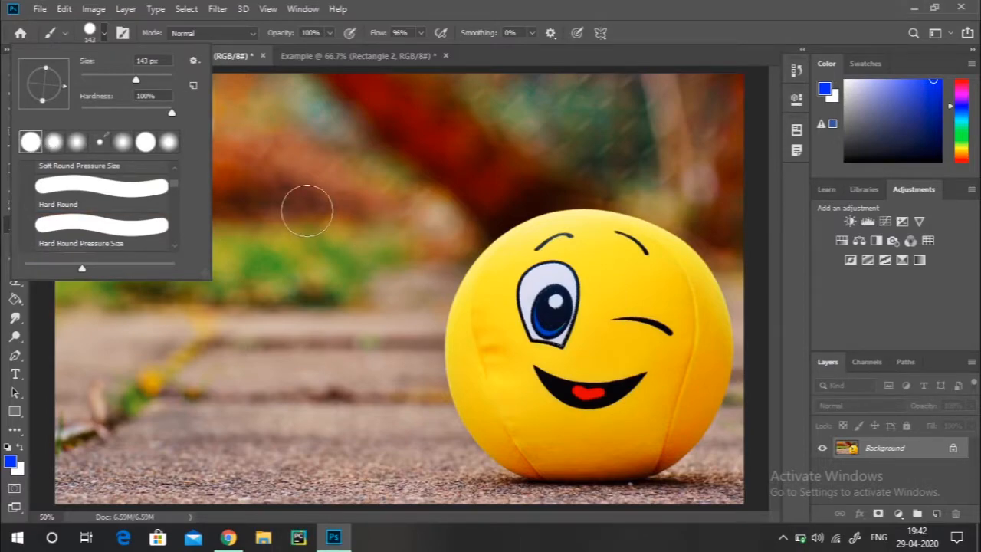
pyautogui.click(306, 210)
pyautogui.click(105, 34)
pyautogui.click(53, 142)
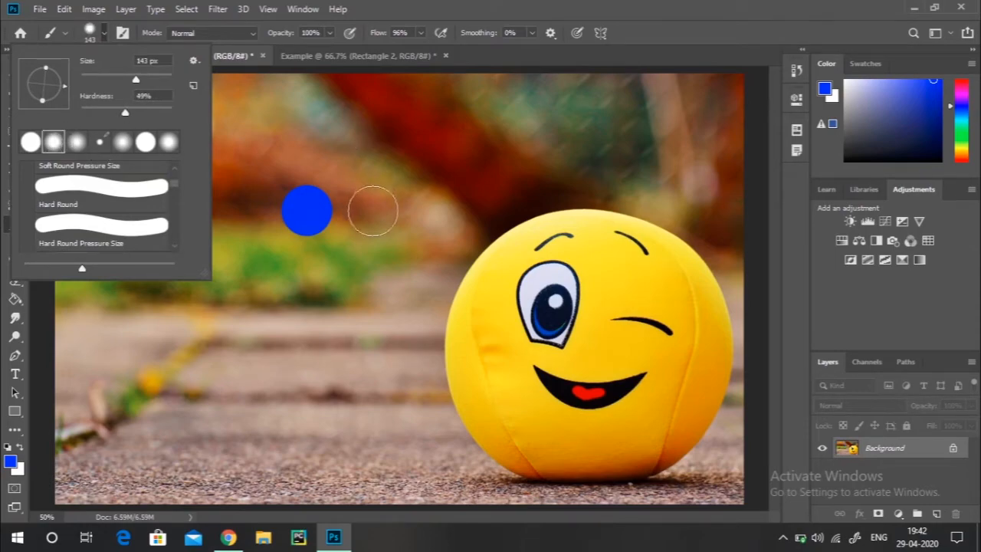
pyautogui.click(373, 210)
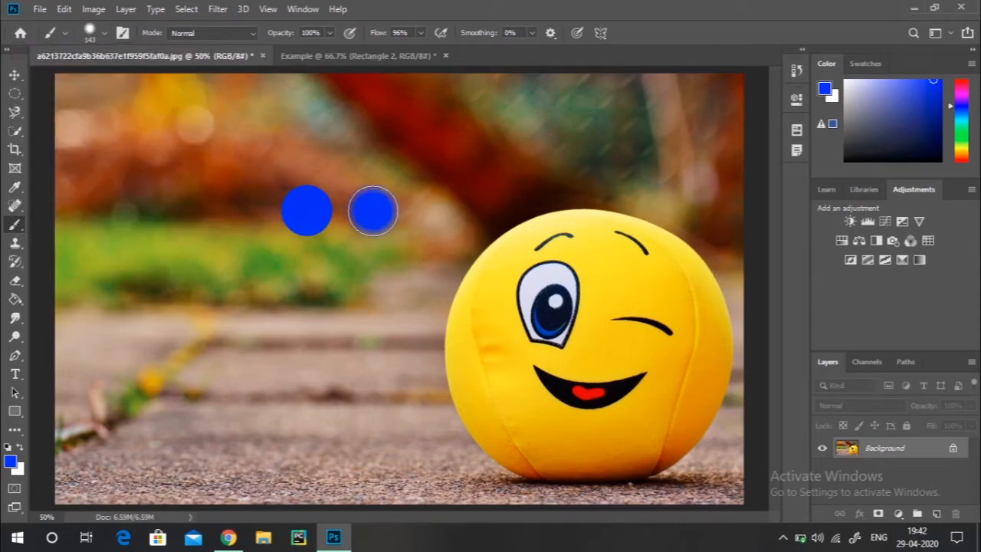
pyautogui.click(105, 34)
pyautogui.click(77, 142)
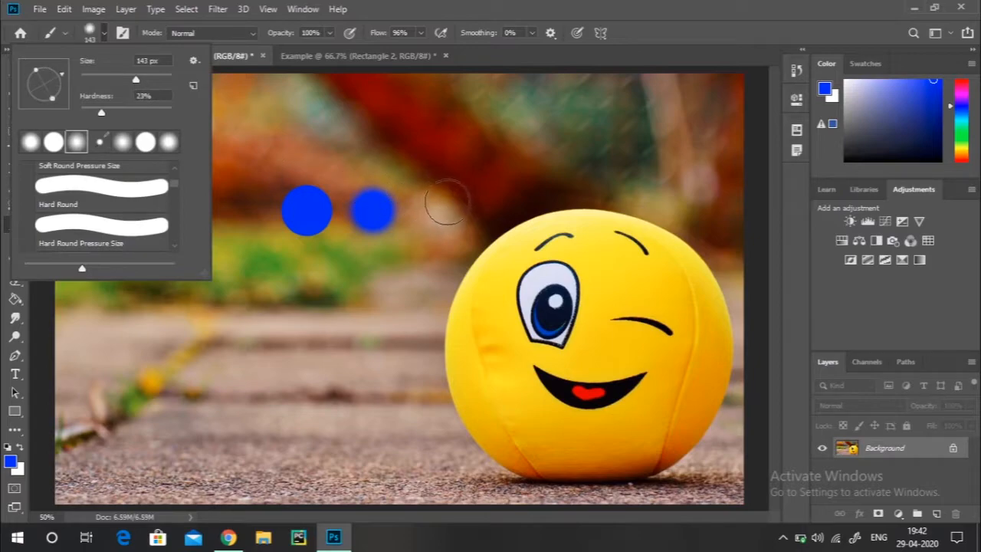
pyautogui.click(442, 208)
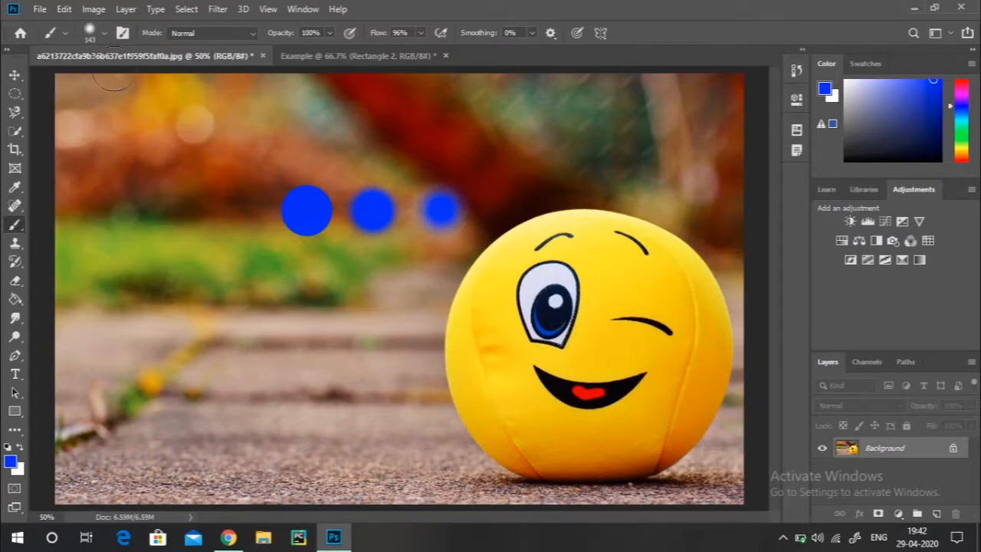
# Step: Set the brush to 275 px with 38% hardness and stamp a dot on the pavement beside the ball
pyautogui.click(105, 34)
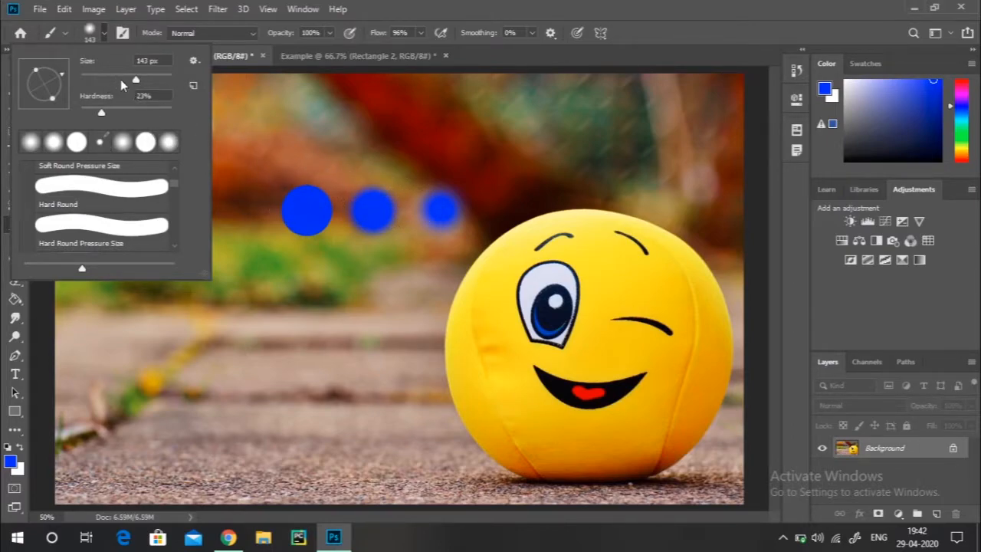
pyautogui.click(105, 80)
pyautogui.moveTo(105, 80); pyautogui.dragTo(230, 103)
pyautogui.moveTo(168, 82); pyautogui.dragTo(153, 73)
pyautogui.moveTo(101, 115); pyautogui.dragTo(116, 115)
pyautogui.click(245, 335)
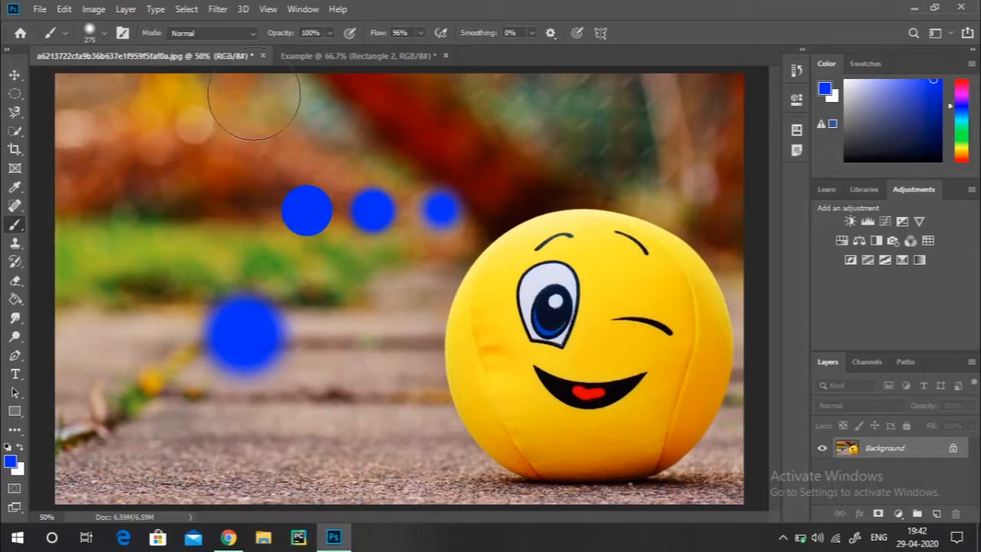
# Step: Set the brush opacity to 50% and stamp a semi-transparent blue dot on the background's upper-left area
pyautogui.click(103, 33)
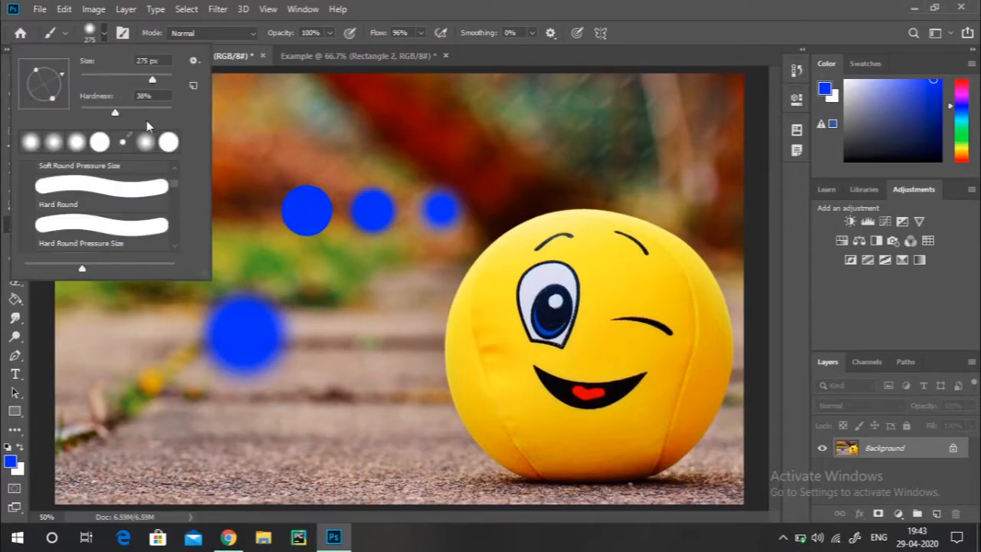
pyautogui.click(145, 37)
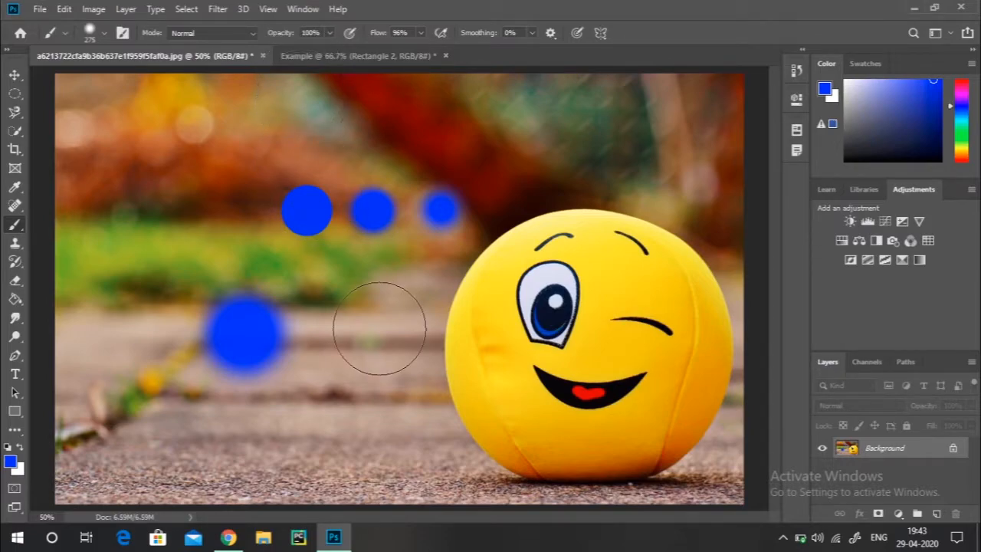
pyautogui.click(330, 34)
pyautogui.click(297, 49)
pyautogui.click(188, 176)
pyautogui.click(188, 176)
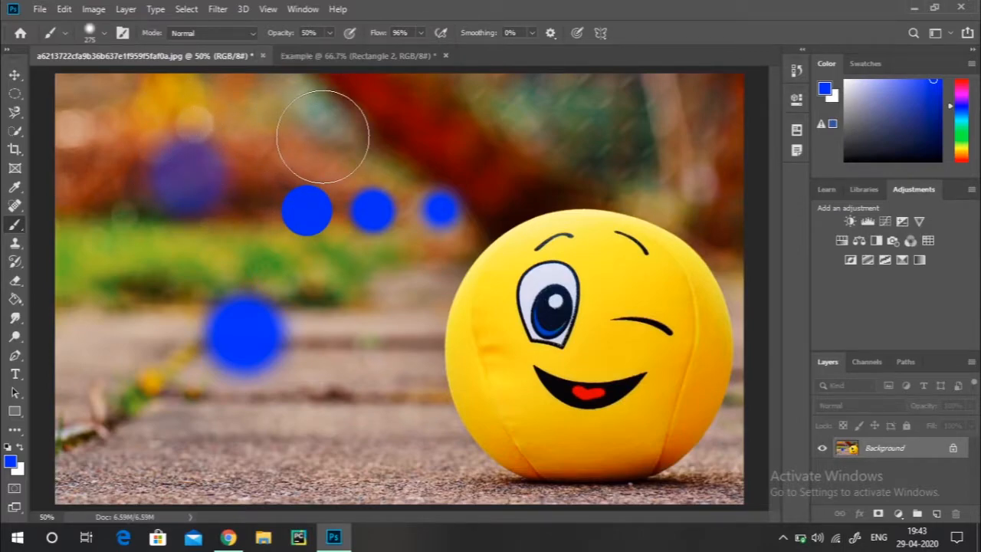
# Step: Set the brush opacity to 100% and paint a wide horizontal stroke across the background above the row of dots
pyautogui.click(330, 33)
pyautogui.moveTo(329, 49); pyautogui.dragTo(391, 54)
pyautogui.click(421, 33)
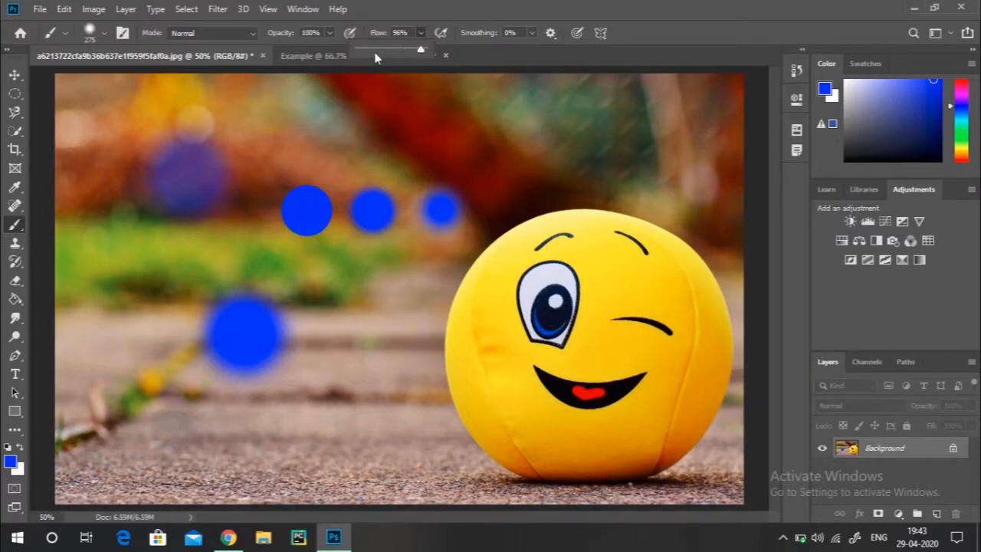
pyautogui.click(308, 128)
pyautogui.moveTo(309, 128); pyautogui.dragTo(541, 123)
# Step: Set the brush flow to 87% and paint a wide stroke across the middle of the photo and over the ball
pyautogui.click(421, 33)
pyautogui.moveTo(456, 49); pyautogui.dragTo(460, 49)
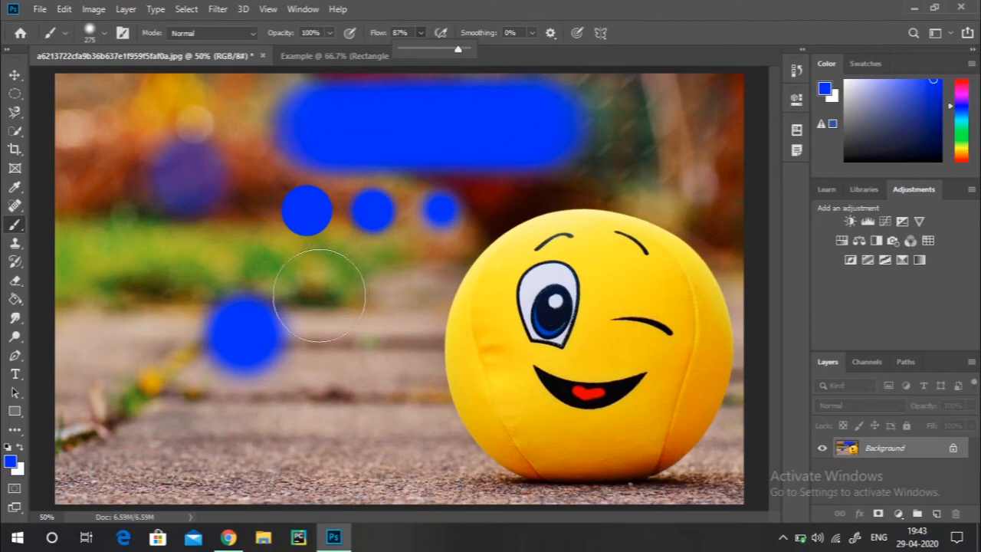
pyautogui.moveTo(322, 295); pyautogui.dragTo(787, 277)
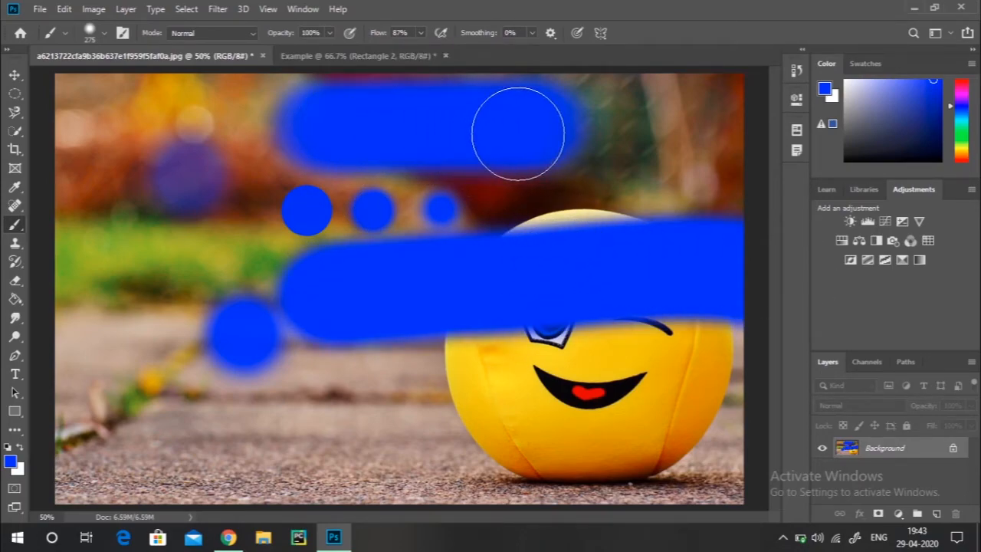
# Step: Undo all the blue brush strokes and dots painted on the photo
pyautogui.hotkey('ctrl', 'z')
pyautogui.hotkey('ctrl', 'z')
pyautogui.hotkey('ctrl', 'z')
pyautogui.hotkey('ctrl', 'z')
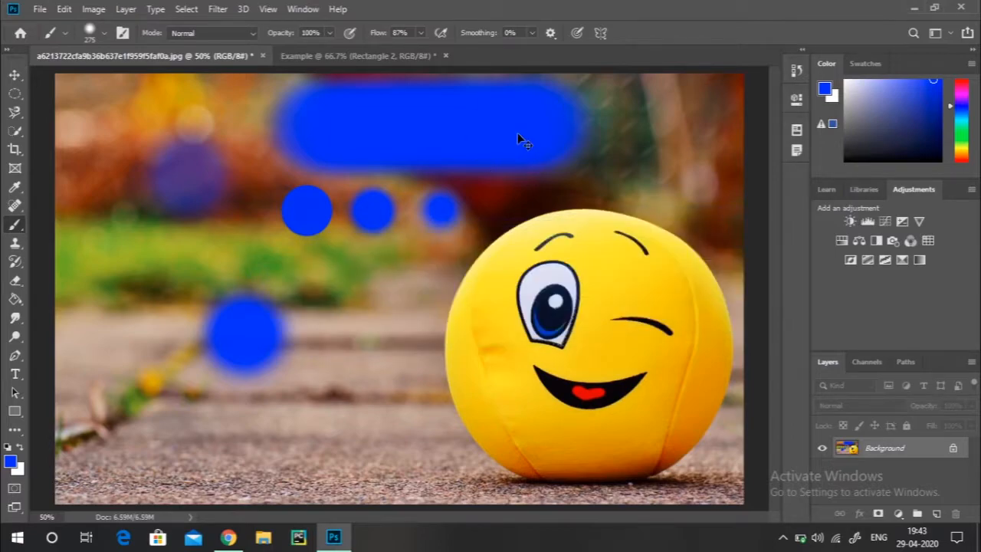
pyautogui.hotkey('ctrl', 'z')
pyautogui.hotkey('ctrl', 'z')
pyautogui.hotkey('ctrl', 'z')
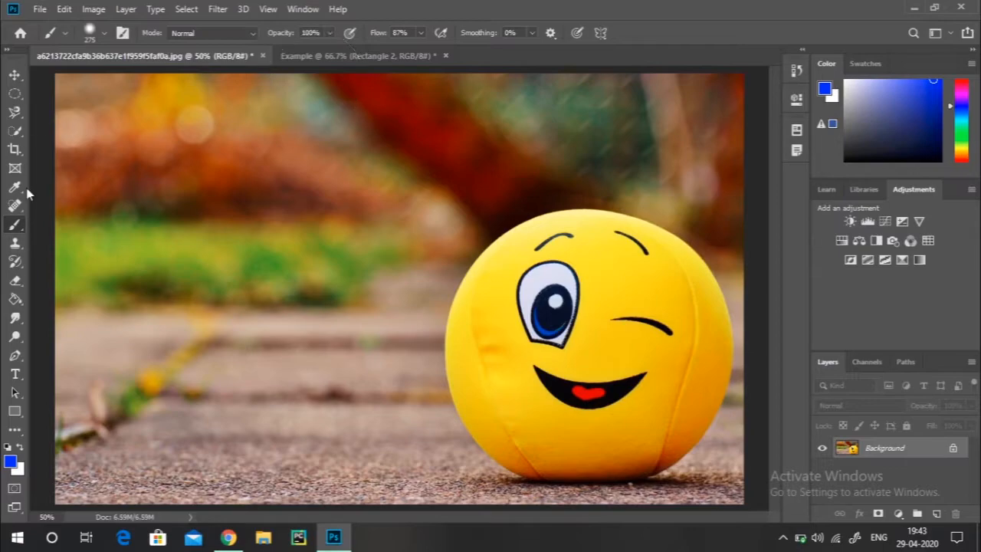
# Step: With the Pencil tool at 10 px, draw three roughly parallel blue lines across the upper background beside the ball
pyautogui.rightClick(15, 225)
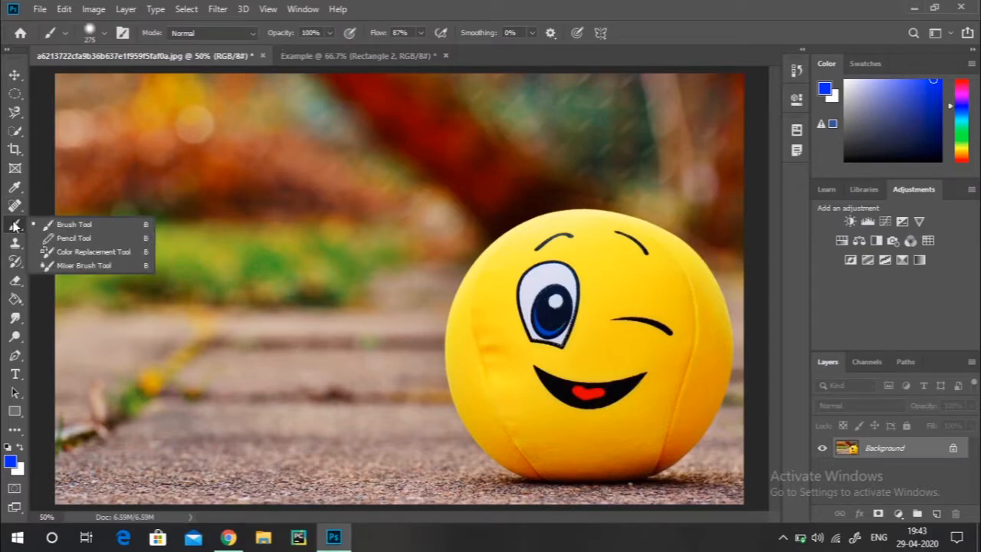
pyautogui.click(74, 237)
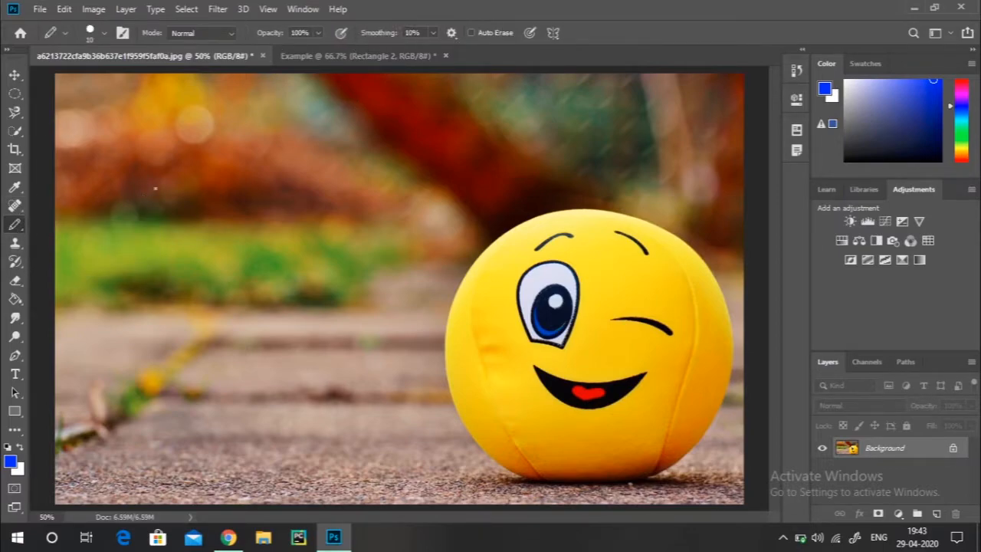
pyautogui.press(']')
pyautogui.press(']')
pyautogui.press(']')
pyautogui.press('[')
pyautogui.press('[')
pyautogui.press('[')
pyautogui.press('[')
pyautogui.press('[')
pyautogui.moveTo(111, 166); pyautogui.dragTo(380, 151)
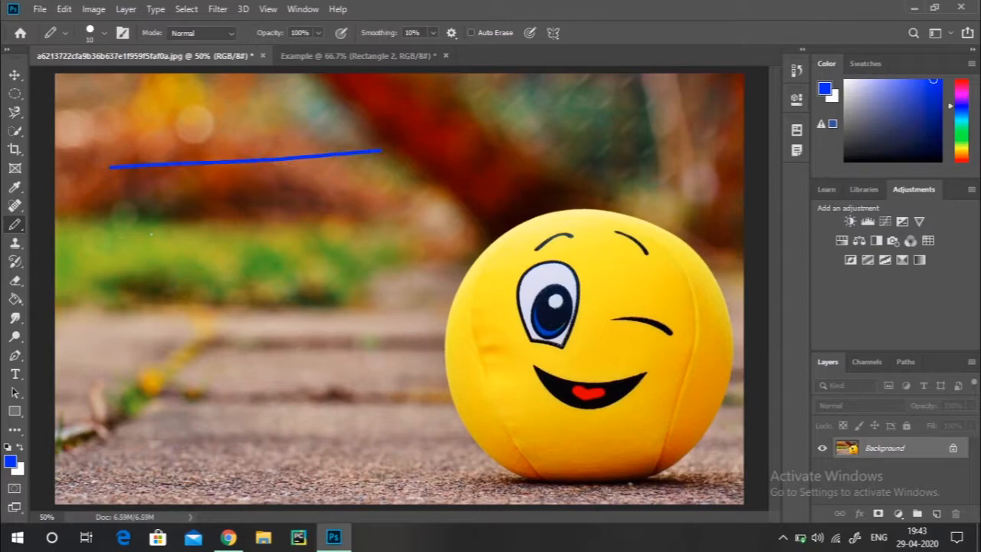
pyautogui.moveTo(121, 221); pyautogui.dragTo(405, 189)
pyautogui.moveTo(171, 256); pyautogui.dragTo(388, 237)
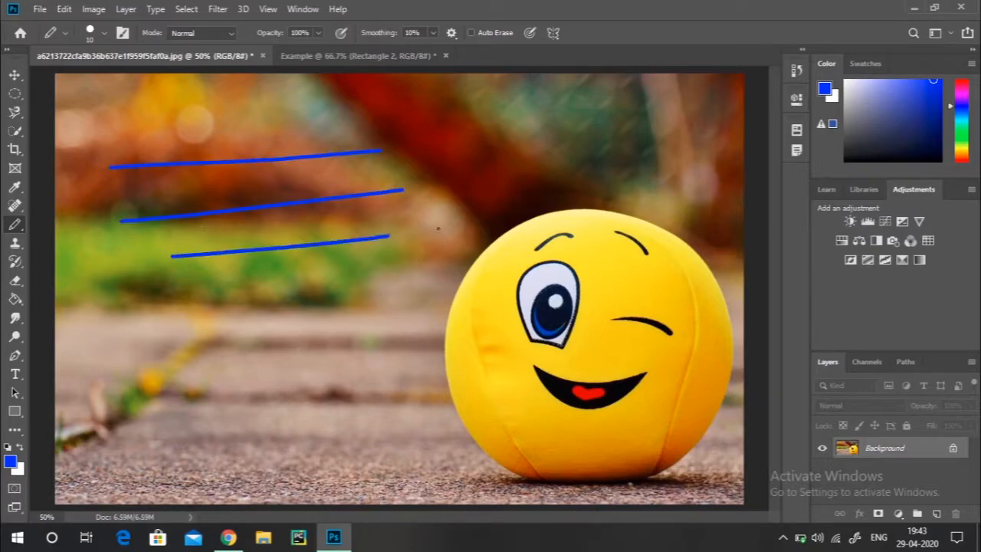
# Step: Check the pencil's preset settings and draw a freehand curly bracket between the three lines and the ball
pyautogui.click(105, 34)
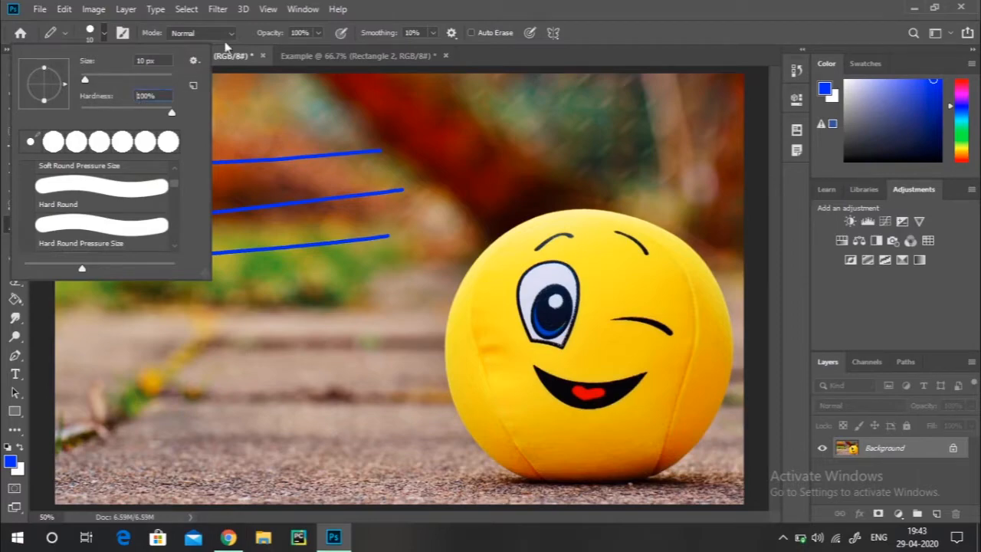
pyautogui.click(525, 8)
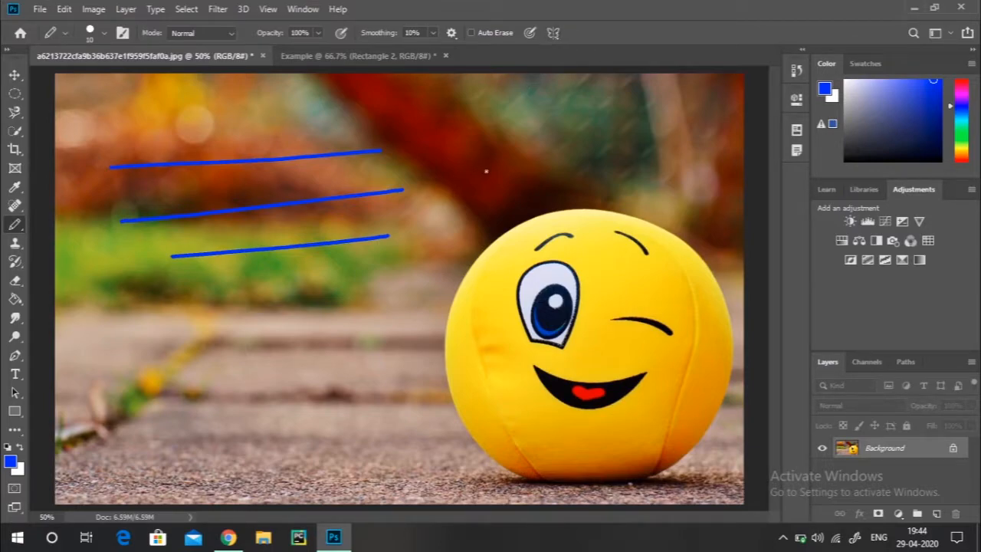
pyautogui.moveTo(494, 134)
pyautogui.mouseDown()
pyautogui.moveTo(498, 202)
pyautogui.moveTo(518, 194)
pyautogui.moveTo(481, 307)
pyautogui.mouseUp()
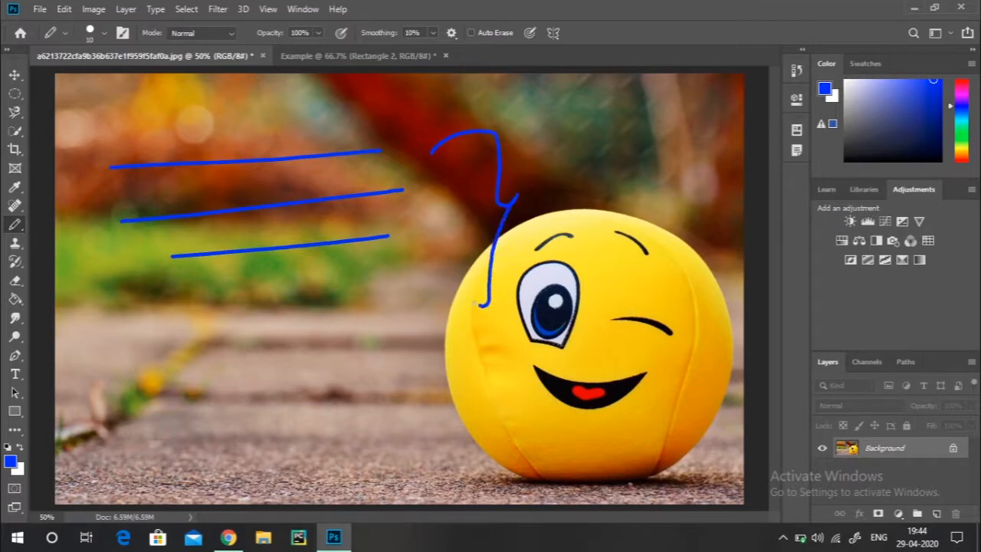
# Step: Undo the curly bracket and the three pencil lines
pyautogui.hotkey('ctrl', 'z')
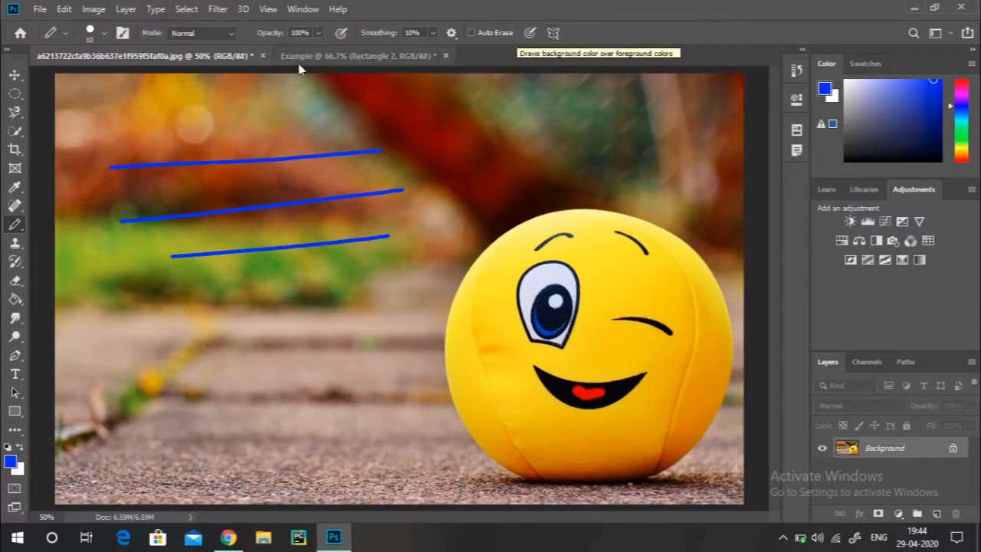
pyautogui.hotkey('ctrl', 'z')
pyautogui.hotkey('ctrl', 'z')
pyautogui.hotkey('ctrl', 'z')
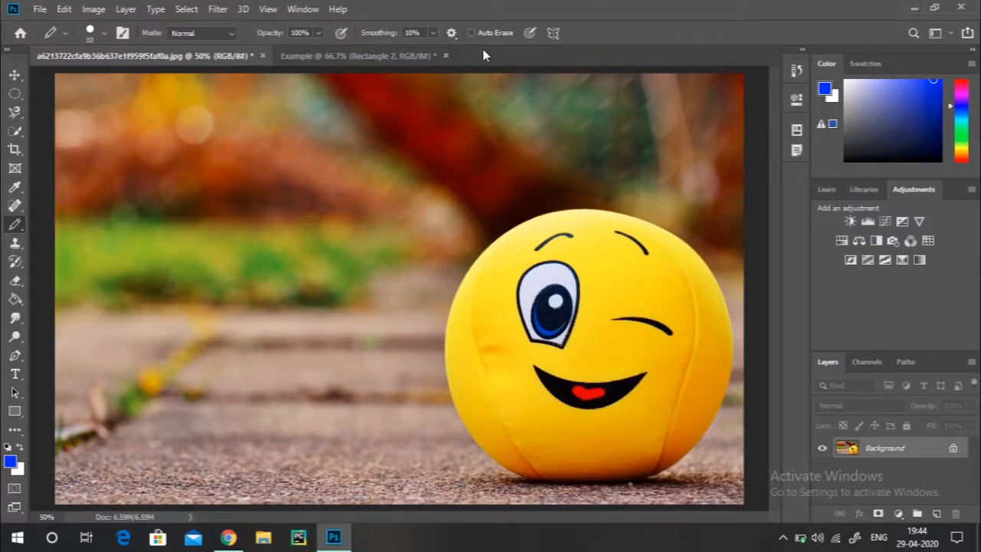
# Step: Recolor the ball's cheek beside the open eye and its red tongue with blue using the Color Replacement tool
pyautogui.rightClick(17, 228)
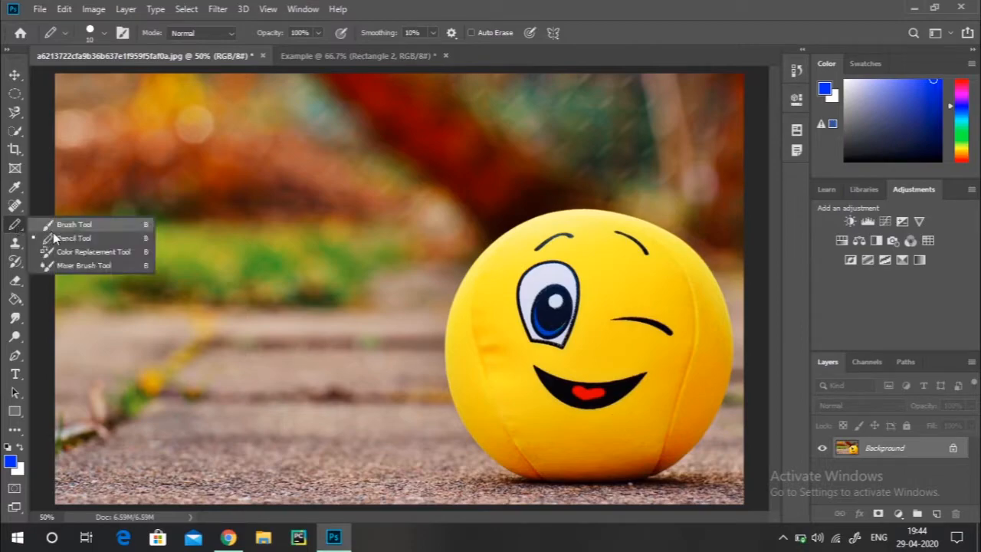
pyautogui.click(61, 249)
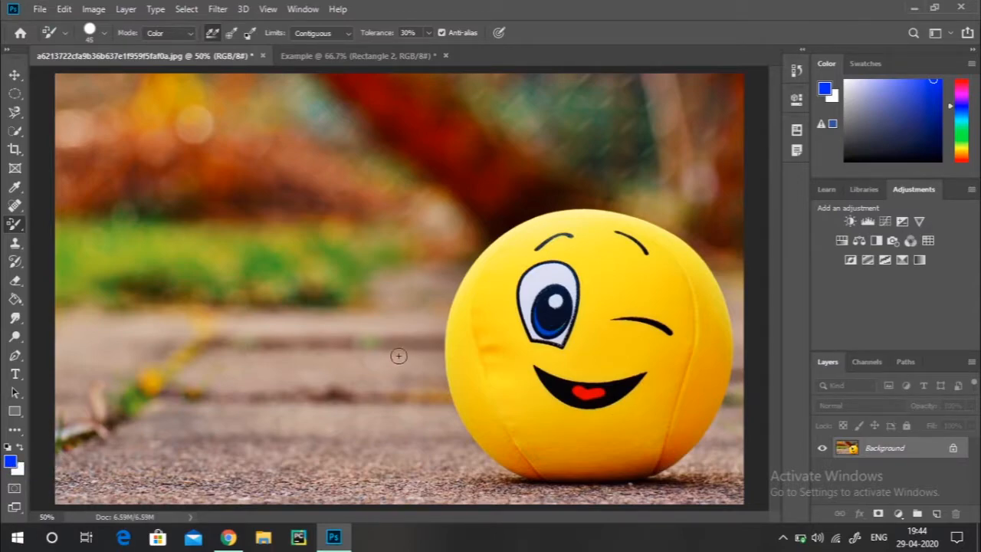
pyautogui.moveTo(478, 293)
pyautogui.mouseDown()
pyautogui.moveTo(462, 328)
pyautogui.moveTo(493, 268)
pyautogui.moveTo(495, 315)
pyautogui.moveTo(496, 297)
pyautogui.moveTo(483, 339)
pyautogui.moveTo(470, 324)
pyautogui.moveTo(468, 335)
pyautogui.moveTo(482, 335)
pyautogui.moveTo(474, 342)
pyautogui.mouseUp()
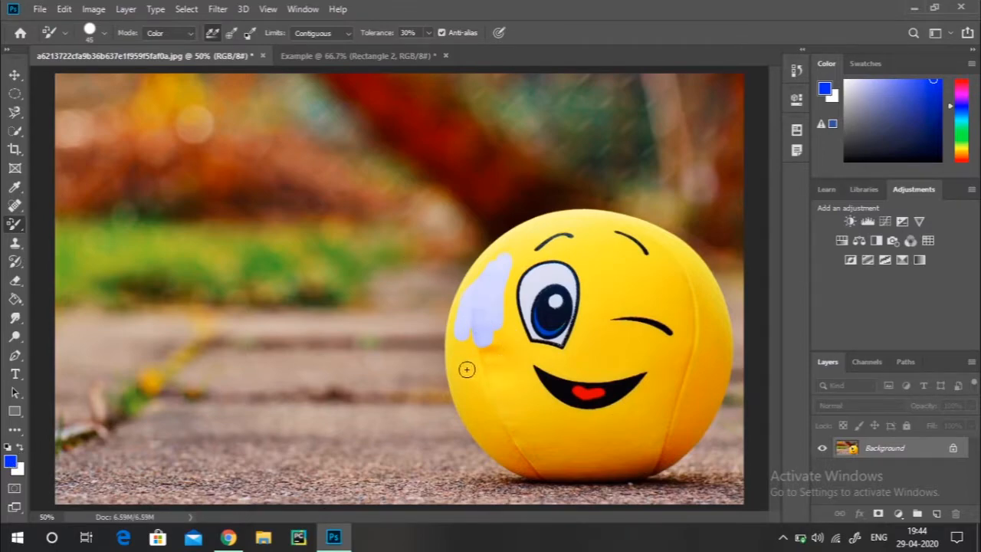
pyautogui.moveTo(577, 392)
pyautogui.mouseDown()
pyautogui.moveTo(590, 393)
pyautogui.moveTo(557, 391)
pyautogui.mouseUp()
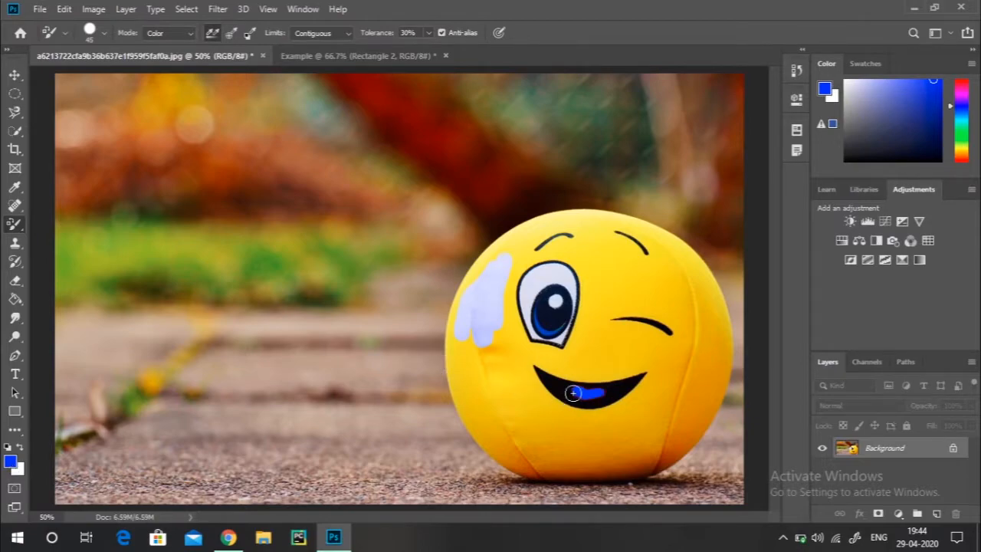
pyautogui.moveTo(470, 357)
pyautogui.mouseDown()
pyautogui.moveTo(479, 395)
pyautogui.moveTo(453, 344)
pyautogui.moveTo(462, 323)
pyautogui.moveTo(465, 355)
pyautogui.moveTo(474, 318)
pyautogui.moveTo(471, 353)
pyautogui.moveTo(493, 397)
pyautogui.moveTo(485, 317)
pyautogui.moveTo(509, 390)
pyautogui.moveTo(494, 325)
pyautogui.moveTo(515, 401)
pyautogui.moveTo(541, 412)
pyautogui.moveTo(495, 403)
pyautogui.moveTo(524, 428)
pyautogui.moveTo(499, 401)
pyautogui.mouseUp()
# Step: Switch to the Mixer Brush tool and undo the color replacement on the ball
pyautogui.rightClick(15, 224)
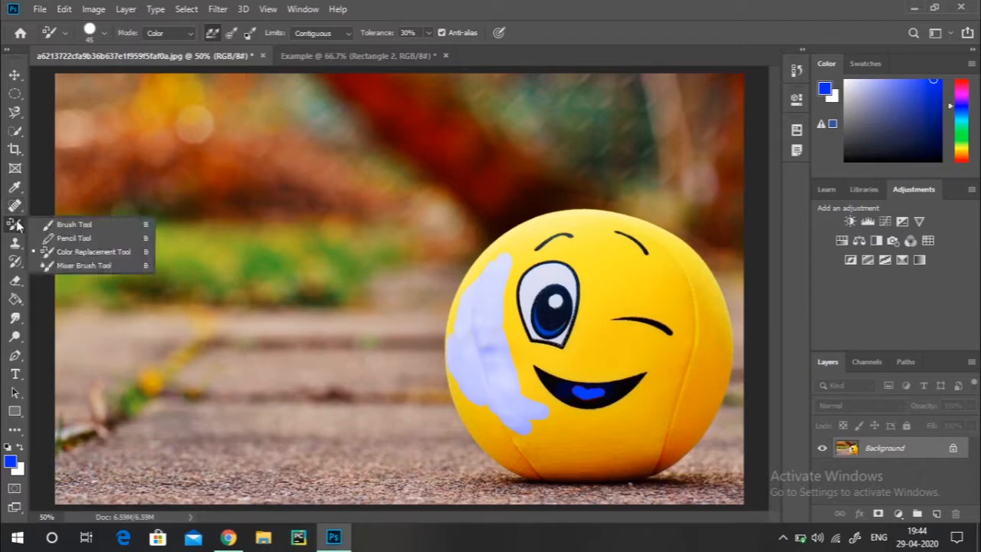
pyautogui.click(90, 265)
pyautogui.hotkey('ctrl', 'z')
pyautogui.hotkey('ctrl', 'z')
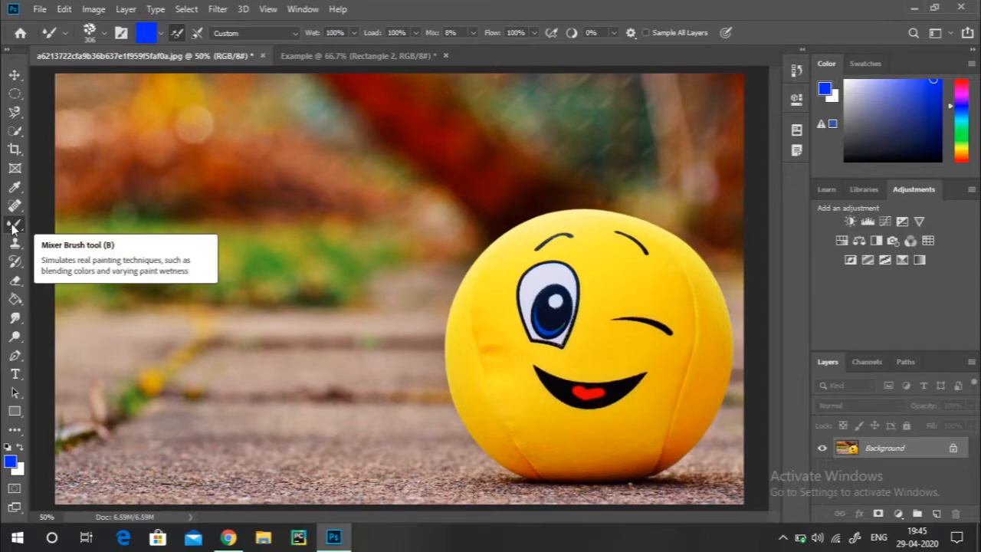
# Step: Reduce the Mixer Brush to 125 px, blend a blue stroke into the ball beside the open eye, and undo it
pyautogui.press('[')
pyautogui.press('[')
pyautogui.press('[')
pyautogui.press('[')
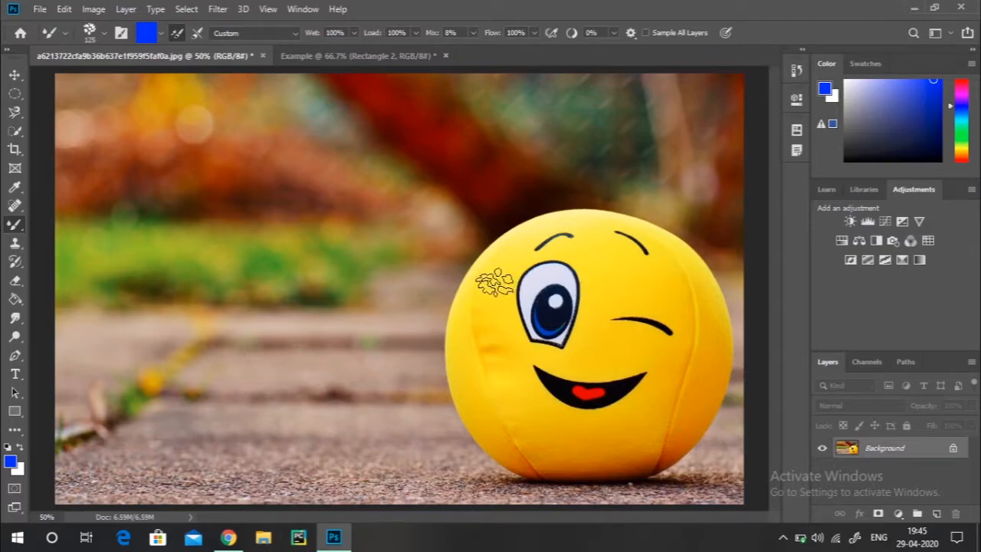
pyautogui.moveTo(494, 282)
pyautogui.mouseDown()
pyautogui.moveTo(495, 359)
pyautogui.moveTo(507, 334)
pyautogui.mouseUp()
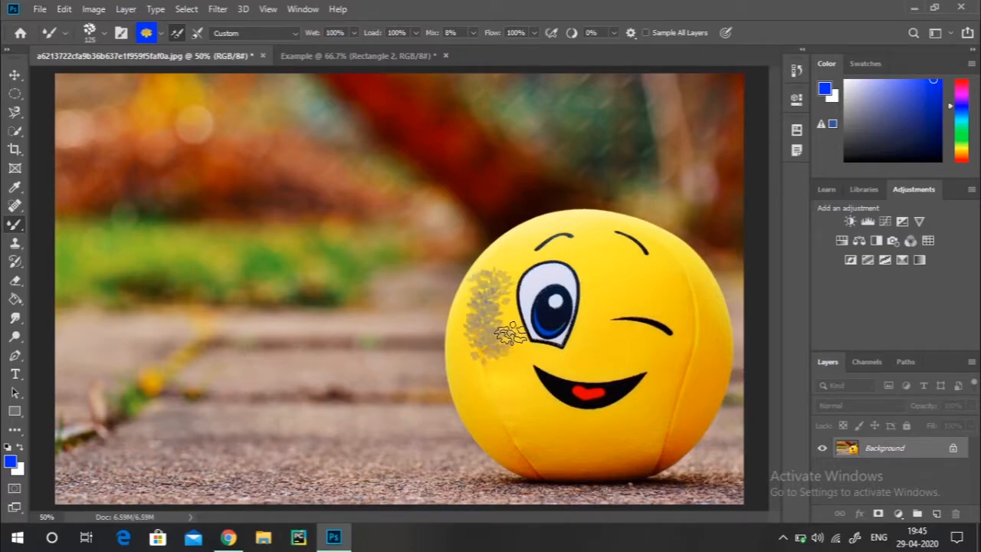
pyautogui.hotkey('ctrl', 'z')
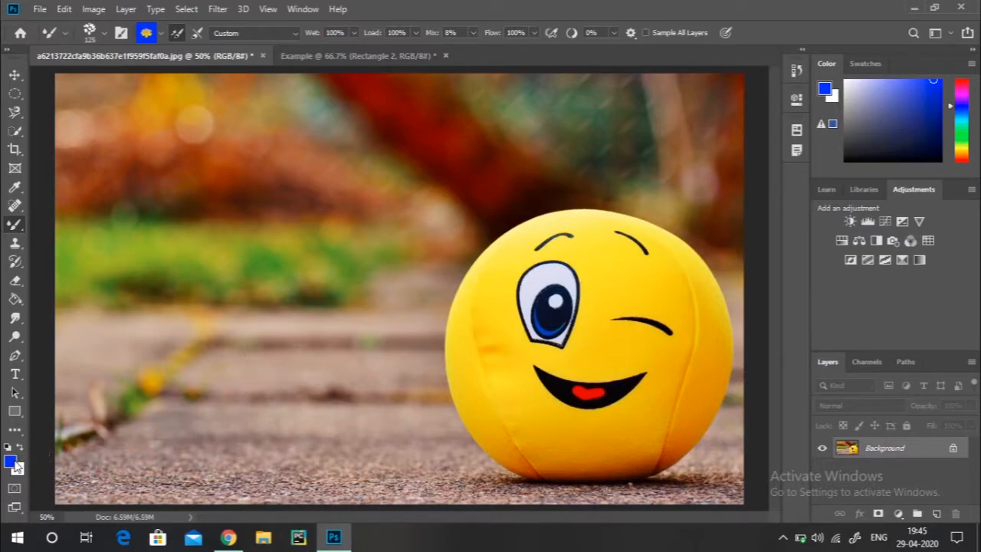
# Step: Sample the yellow of the ball's cheek as the foreground color with the Eyedropper tool
pyautogui.click(15, 465)
pyautogui.moveTo(498, 246); pyautogui.dragTo(502, 257)
pyautogui.click(626, 119)
pyautogui.press('i')
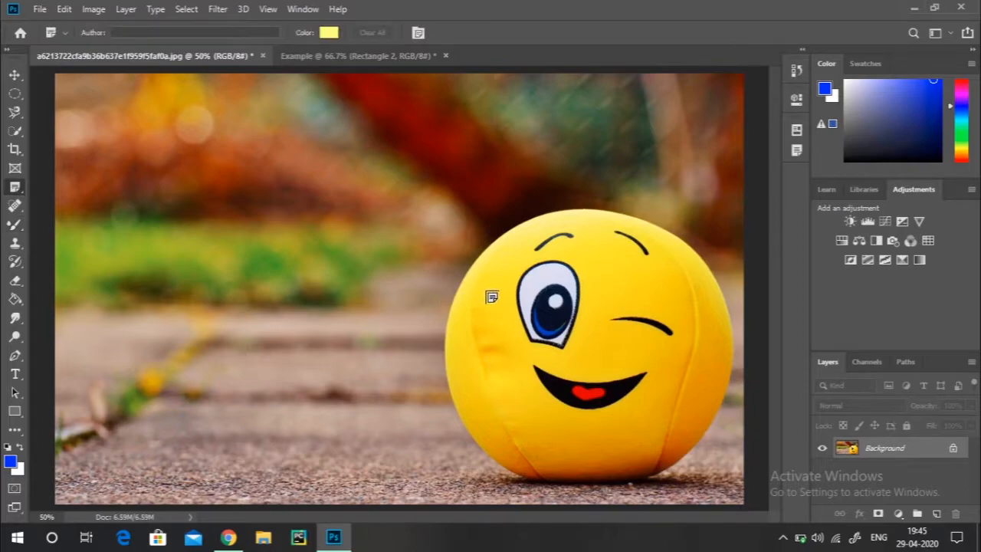
pyautogui.hotkey('shift', 'i')
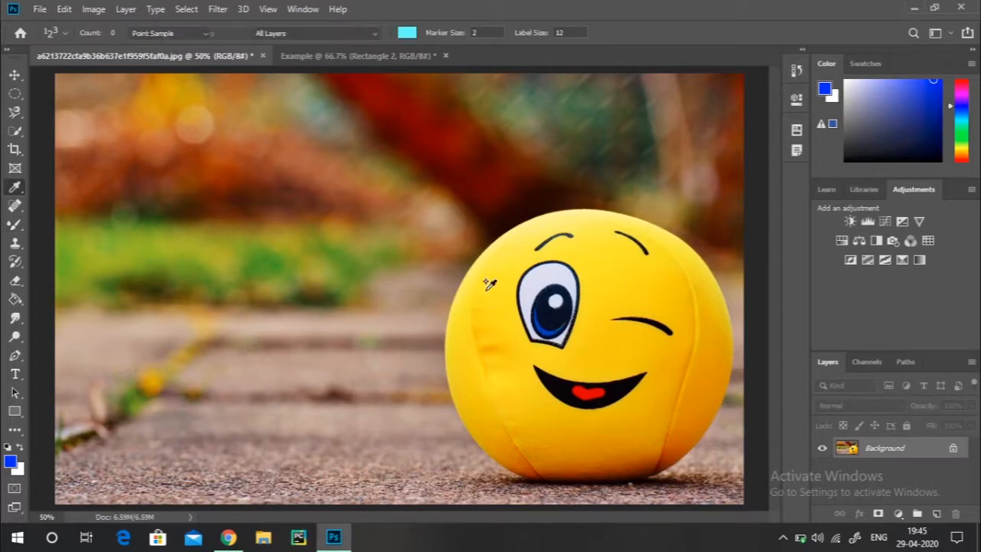
pyautogui.click(495, 308)
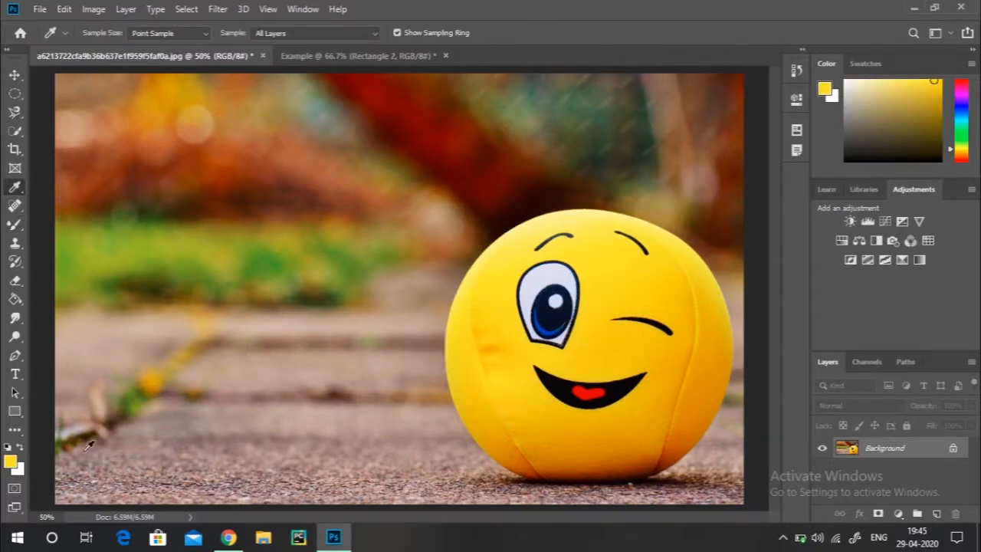
# Step: Blend yellow strokes over the ball's cheek below the open eye and along its lower edge with the 125 px leaf-shaped Mixer Brush
pyautogui.click(16, 226)
pyautogui.moveTo(485, 317)
pyautogui.mouseDown()
pyautogui.moveTo(484, 370)
pyautogui.moveTo(485, 332)
pyautogui.moveTo(496, 397)
pyautogui.moveTo(518, 426)
pyautogui.mouseUp()
pyautogui.hotkey('ctrl', '+')
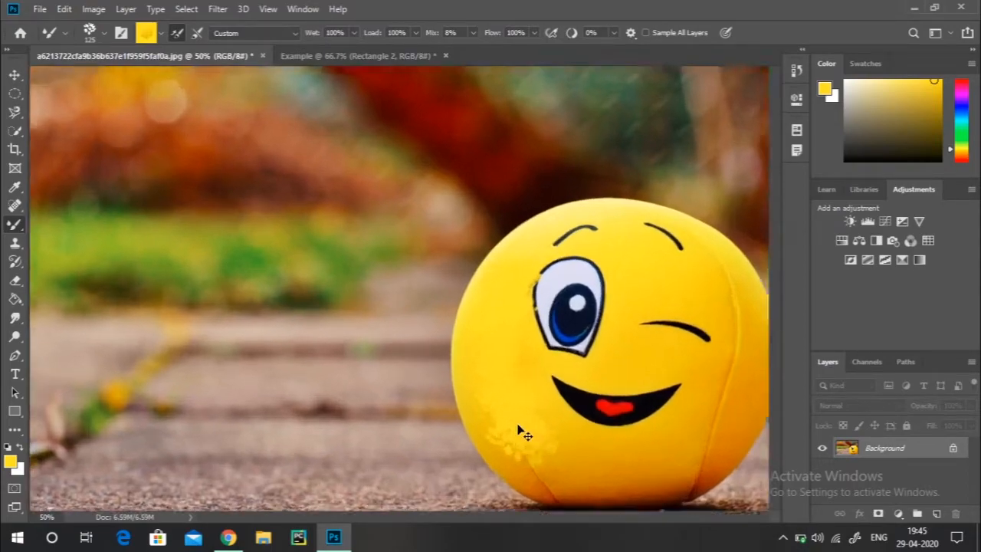
pyautogui.hotkey('ctrl', '+')
pyautogui.scroll(-2, 518, 426)
pyautogui.hscroll(-1, 518, 426)
pyautogui.hscroll(-2, 518, 426)
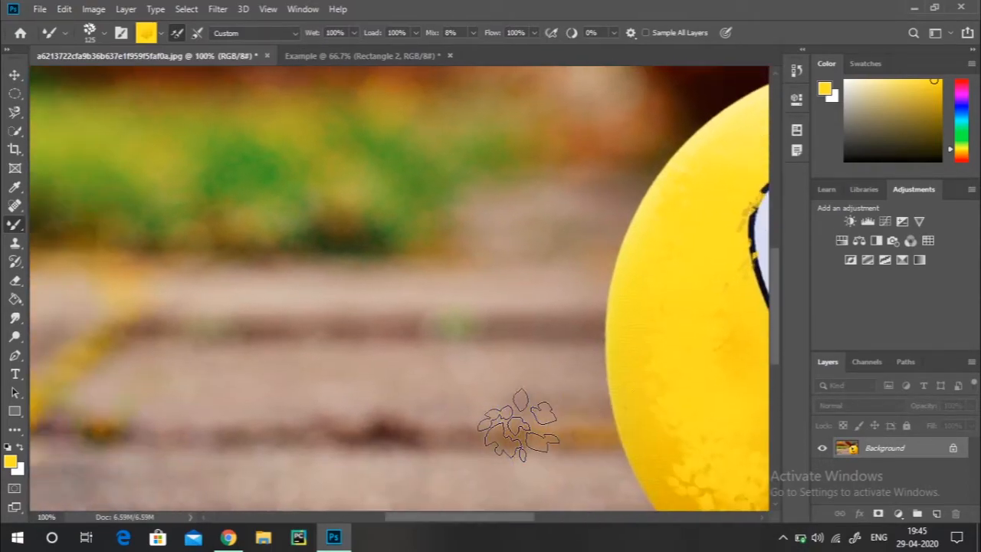
pyautogui.hscroll(4, 518, 426)
pyautogui.scroll(-1, 518, 426)
pyautogui.scroll(-1, 518, 426)
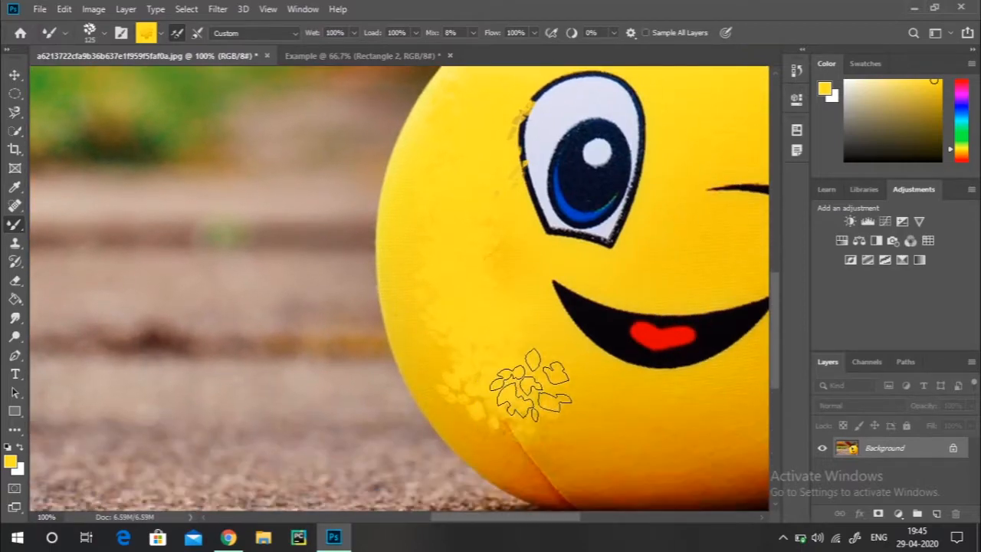
pyautogui.moveTo(560, 361)
pyautogui.mouseDown()
pyautogui.moveTo(621, 418)
pyautogui.moveTo(487, 384)
pyautogui.moveTo(590, 456)
pyautogui.moveTo(501, 418)
pyautogui.moveTo(487, 423)
pyautogui.moveTo(554, 474)
pyautogui.moveTo(669, 452)
pyautogui.mouseUp()
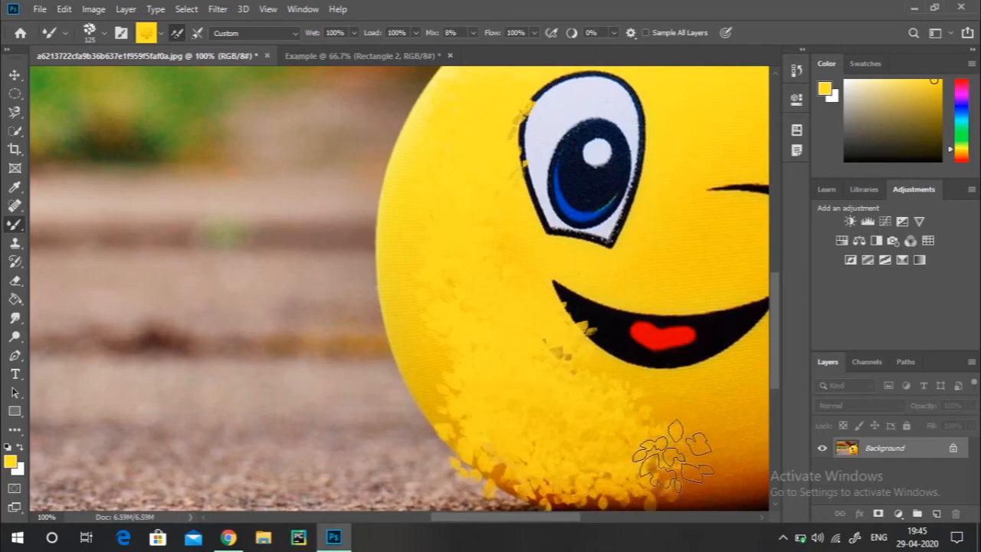
# Step: Change the Mixer Brush to a soft round 125 px tip and blend yellow over the ball's cheek below the winking eye
pyautogui.click(96, 36)
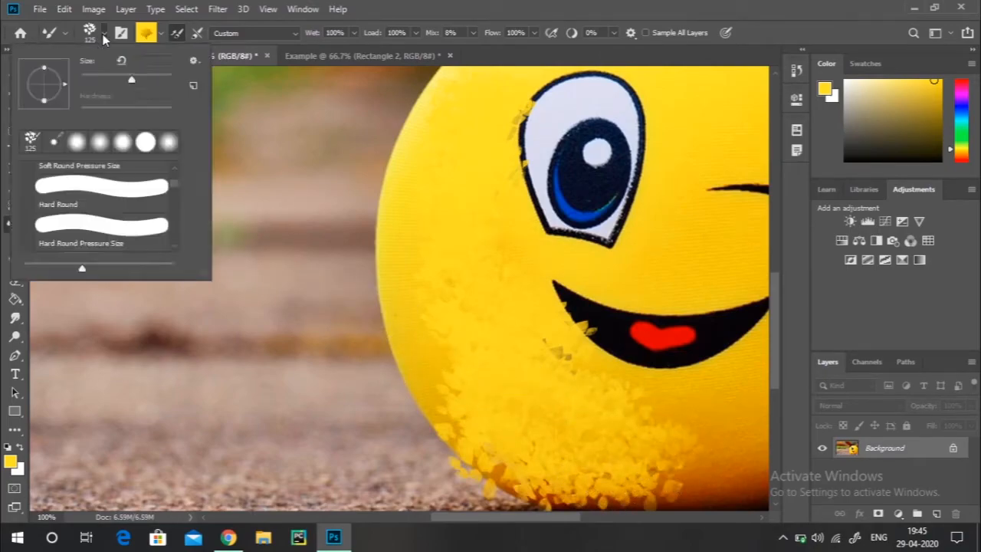
pyautogui.click(76, 142)
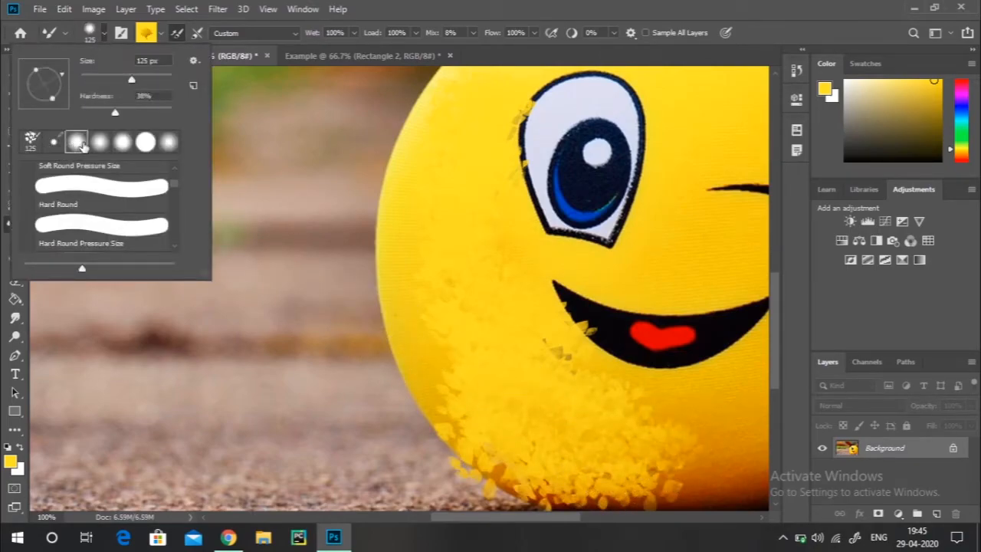
pyautogui.hotkey('ctrl', '-')
pyautogui.hotkey('ctrl', '-')
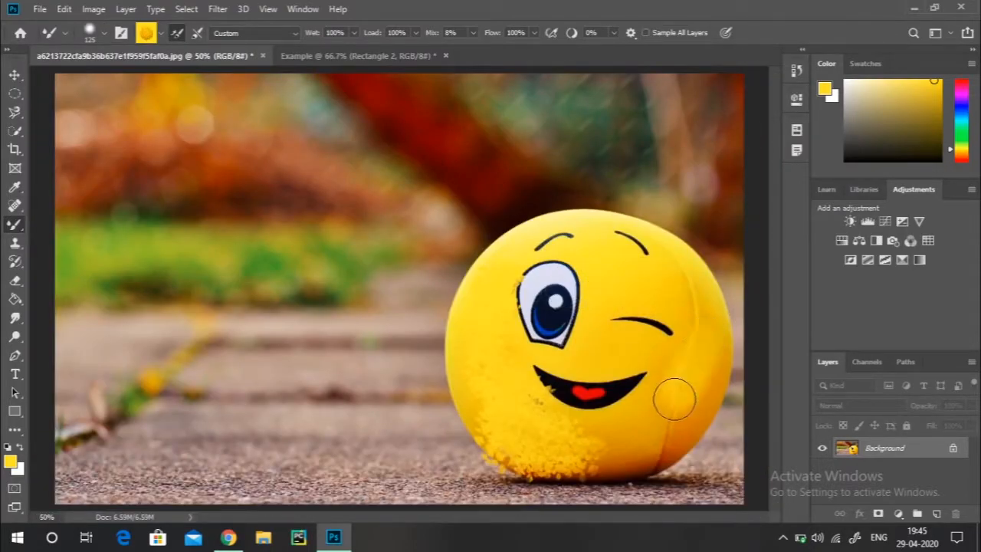
pyautogui.hotkey('ctrl', '+')
pyautogui.hotkey('ctrl', '+')
pyautogui.hscroll(8, 675, 399)
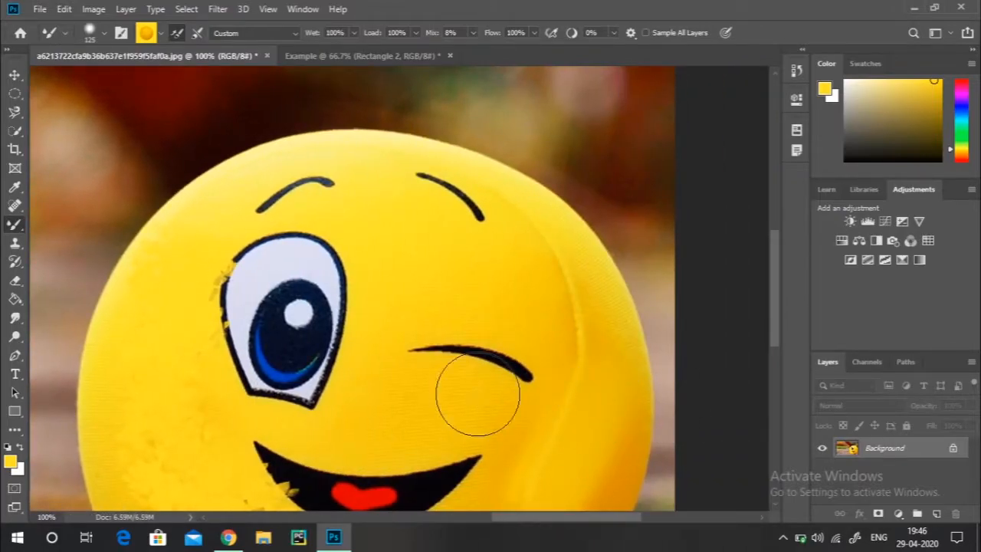
pyautogui.scroll(-5, 478, 393)
pyautogui.moveTo(549, 323)
pyautogui.mouseDown()
pyautogui.moveTo(543, 362)
pyautogui.moveTo(481, 452)
pyautogui.moveTo(511, 431)
pyautogui.moveTo(598, 318)
pyautogui.moveTo(591, 343)
pyautogui.moveTo(541, 410)
pyautogui.moveTo(586, 326)
pyautogui.moveTo(596, 260)
pyautogui.moveTo(579, 302)
pyautogui.moveTo(580, 176)
pyautogui.moveTo(577, 256)
pyautogui.moveTo(559, 295)
pyautogui.moveTo(603, 202)
pyautogui.moveTo(585, 292)
pyautogui.moveTo(534, 348)
pyautogui.moveTo(456, 400)
pyautogui.moveTo(498, 402)
pyautogui.moveTo(579, 355)
pyautogui.mouseUp()
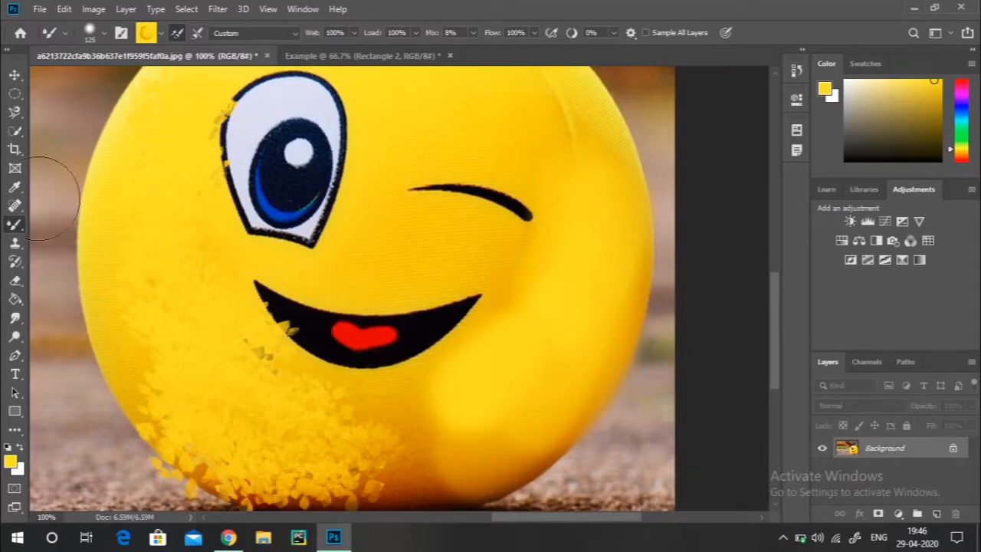
# Step: Switch from the Mixer Brush to the Clone Stamp tool with the whole photo in view
pyautogui.rightClick(11, 224)
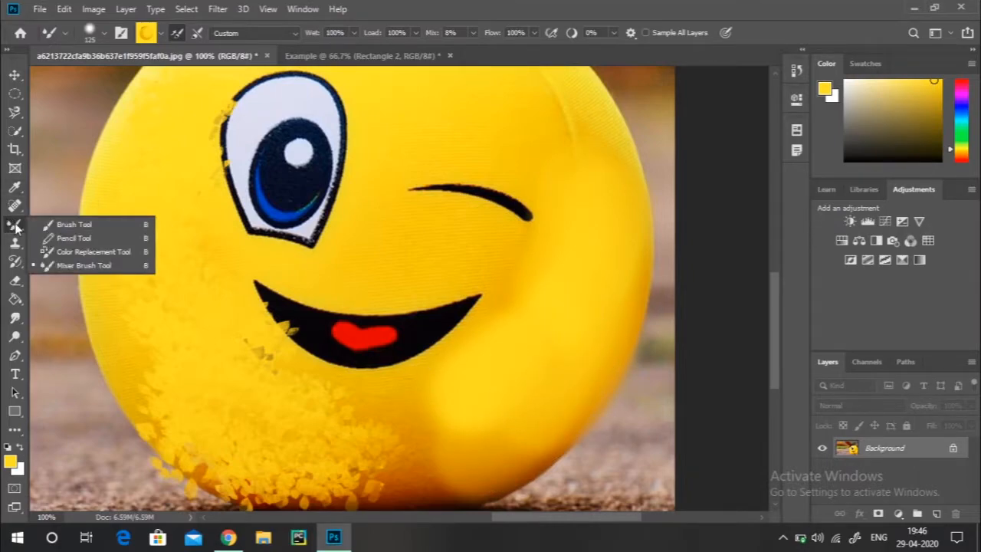
pyautogui.click(12, 243)
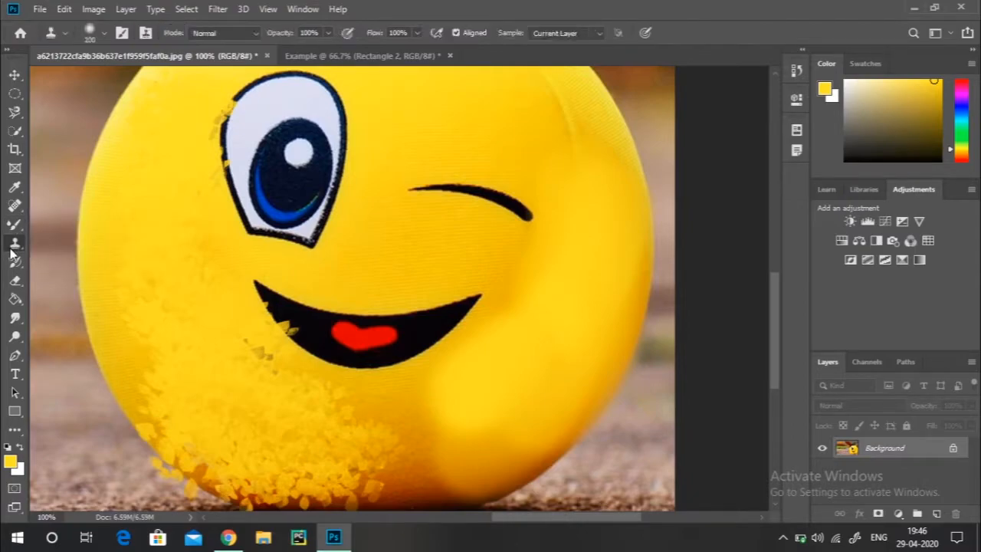
pyautogui.hotkey('ctrl', '-')
pyautogui.hotkey('ctrl', '-')
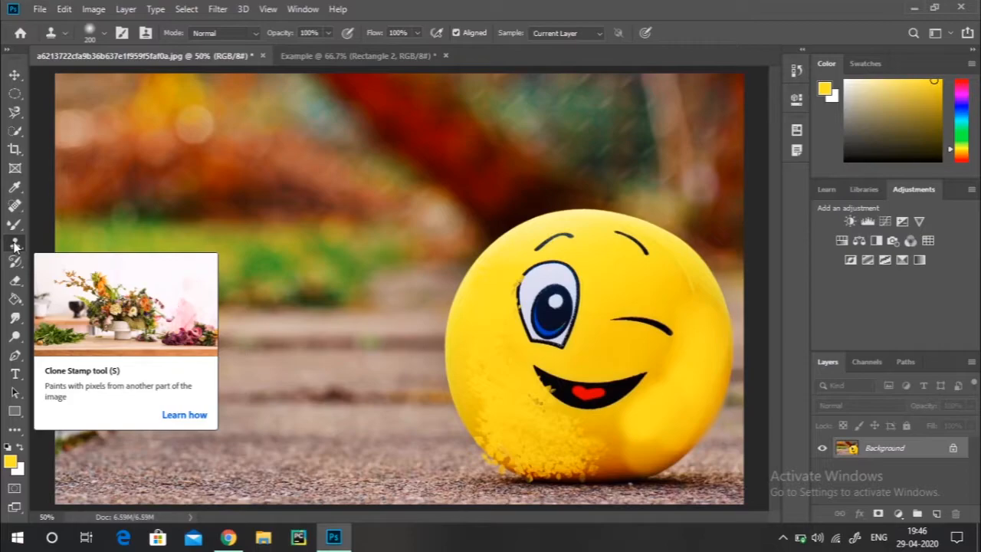
# Step: Undo all the yellow Mixer Brush strokes on both cheeks of the ball
pyautogui.hotkey('ctrl', 'z')
pyautogui.hotkey('ctrl', 'z')
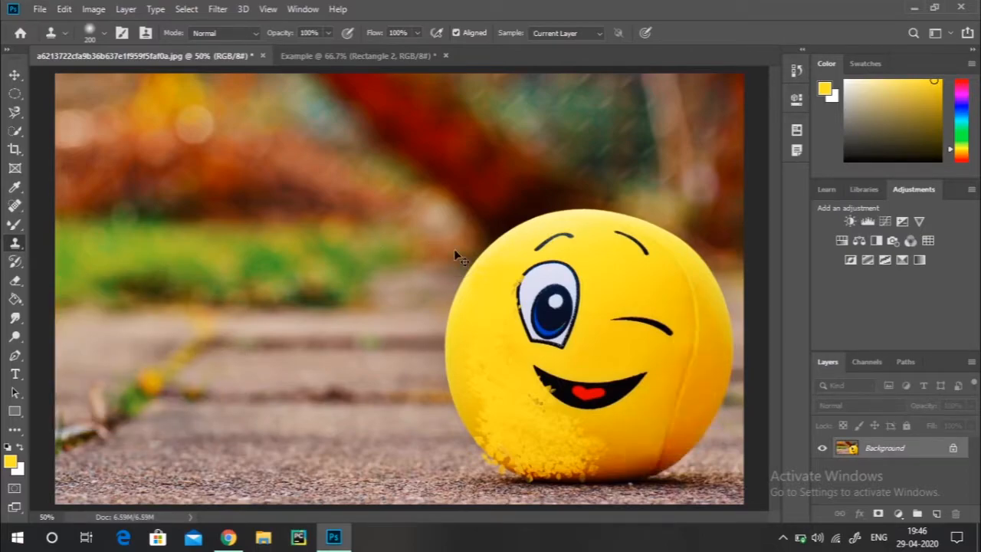
pyautogui.hotkey('ctrl', 'z')
pyautogui.hotkey('ctrl', 'z')
pyautogui.hotkey('ctrl', 'z')
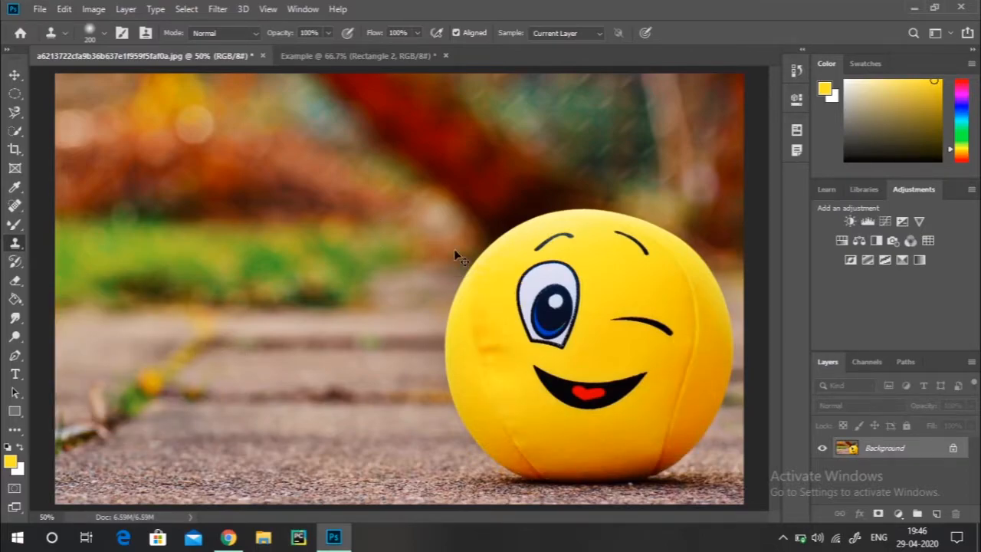
# Step: Reduce the Clone Stamp to 150 px, try a clone stroke on the pavement beside the ball, and undo it
pyautogui.press('[')
pyautogui.press('[')
pyautogui.click(386, 233)
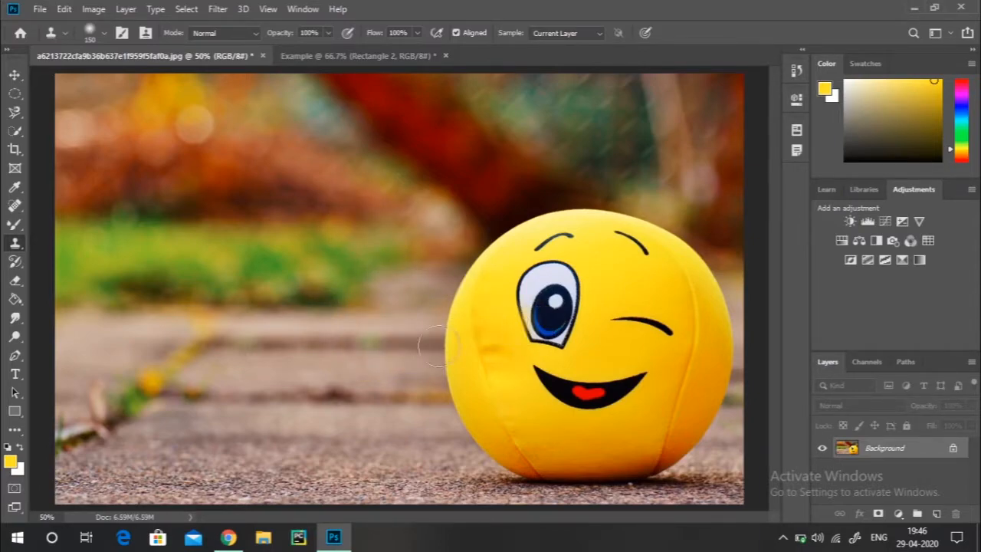
pyautogui.moveTo(293, 395)
pyautogui.mouseDown()
pyautogui.moveTo(327, 416)
pyautogui.moveTo(335, 368)
pyautogui.moveTo(359, 404)
pyautogui.moveTo(360, 352)
pyautogui.moveTo(293, 288)
pyautogui.moveTo(275, 400)
pyautogui.moveTo(334, 345)
pyautogui.moveTo(289, 428)
pyautogui.moveTo(382, 446)
pyautogui.moveTo(423, 360)
pyautogui.moveTo(347, 352)
pyautogui.moveTo(463, 365)
pyautogui.moveTo(419, 438)
pyautogui.moveTo(452, 323)
pyautogui.moveTo(452, 480)
pyautogui.moveTo(247, 480)
pyautogui.moveTo(406, 506)
pyautogui.moveTo(302, 395)
pyautogui.moveTo(369, 492)
pyautogui.moveTo(304, 453)
pyautogui.moveTo(294, 421)
pyautogui.moveTo(322, 478)
pyautogui.moveTo(491, 413)
pyautogui.moveTo(468, 495)
pyautogui.moveTo(503, 393)
pyautogui.moveTo(497, 495)
pyautogui.moveTo(543, 399)
pyautogui.moveTo(490, 324)
pyautogui.moveTo(514, 392)
pyautogui.moveTo(402, 323)
pyautogui.mouseUp()
pyautogui.hotkey('ctrl', 'z')
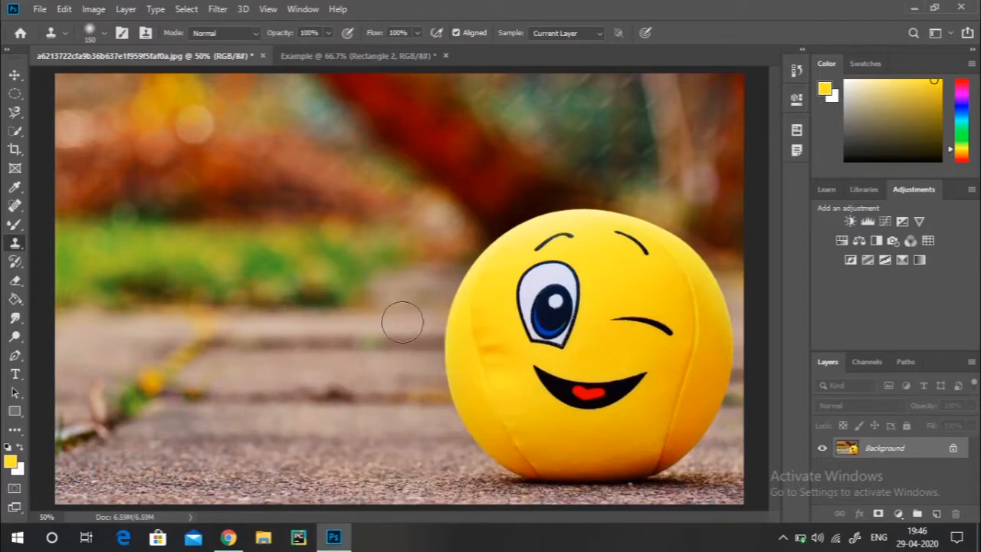
# Step: Sample the ball's cheek beside the open eye and clone a second smiley ball into the blurred background
pyautogui.keyDown('alt'); pyautogui.click(490, 318); pyautogui.keyUp('alt')
pyautogui.moveTo(222, 234)
pyautogui.mouseDown()
pyautogui.moveTo(271, 341)
pyautogui.moveTo(237, 240)
pyautogui.moveTo(321, 274)
pyautogui.moveTo(224, 256)
pyautogui.moveTo(361, 225)
pyautogui.moveTo(243, 268)
pyautogui.moveTo(384, 213)
pyautogui.moveTo(238, 249)
pyautogui.moveTo(399, 294)
pyautogui.moveTo(345, 153)
pyautogui.moveTo(223, 294)
pyautogui.moveTo(389, 301)
pyautogui.moveTo(319, 151)
pyautogui.moveTo(224, 235)
pyautogui.moveTo(297, 251)
pyautogui.moveTo(275, 294)
pyautogui.mouseUp()
pyautogui.moveTo(388, 199)
pyautogui.mouseDown()
pyautogui.moveTo(267, 163)
pyautogui.moveTo(319, 302)
pyautogui.mouseUp()
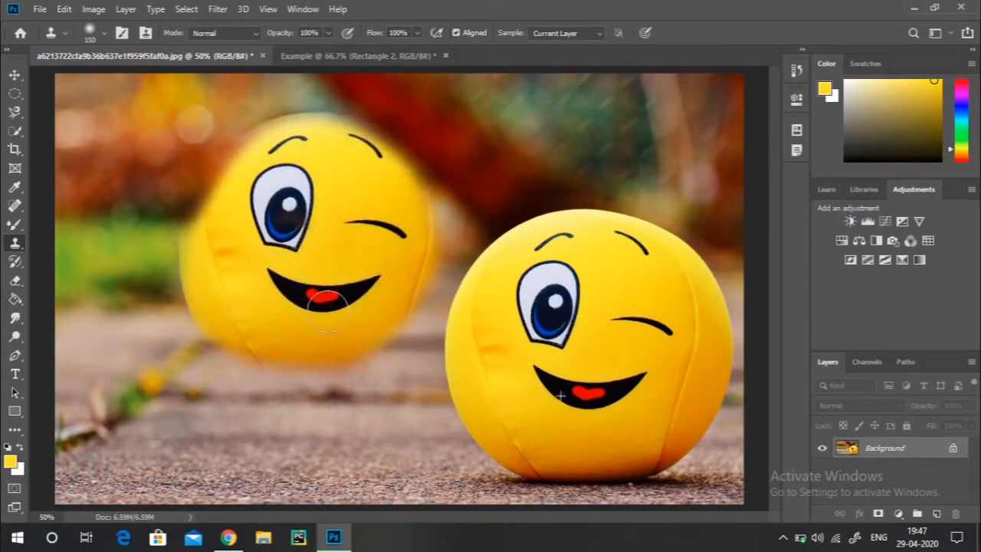
pyautogui.moveTo(238, 195)
pyautogui.mouseDown()
pyautogui.moveTo(362, 288)
pyautogui.moveTo(449, 253)
pyautogui.moveTo(431, 186)
pyautogui.moveTo(427, 205)
pyautogui.moveTo(222, 188)
pyautogui.moveTo(218, 230)
pyautogui.moveTo(423, 334)
pyautogui.moveTo(280, 262)
pyautogui.mouseUp()
# Step: Switch to the Pattern Stamp tool and paint the thin diagonal-line pattern over the ball's face with a 100 px brush
pyautogui.rightClick(10, 243)
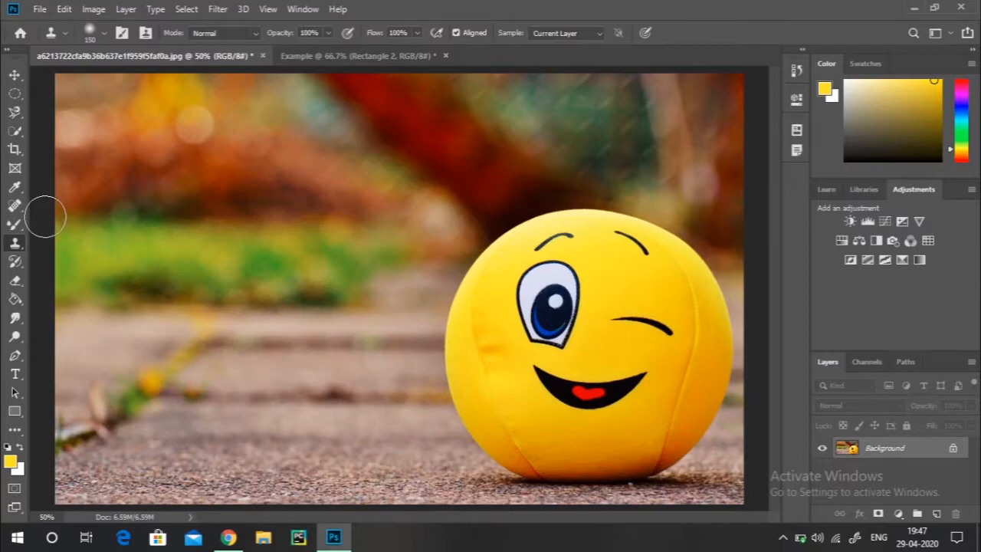
pyautogui.rightClick(15, 244)
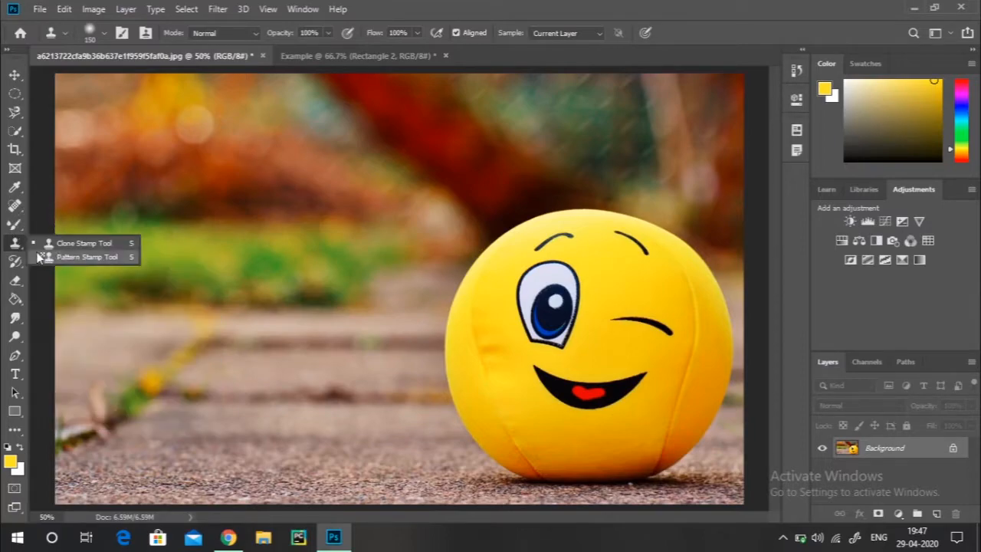
pyautogui.click(46, 257)
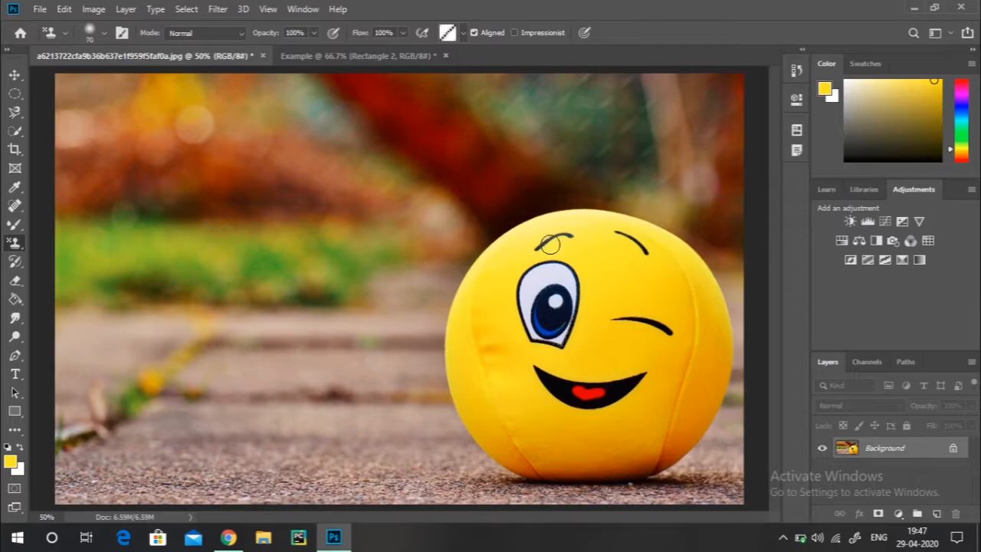
pyautogui.moveTo(569, 245)
pyautogui.mouseDown()
pyautogui.moveTo(514, 368)
pyautogui.moveTo(587, 300)
pyautogui.moveTo(574, 388)
pyautogui.moveTo(564, 290)
pyautogui.moveTo(623, 291)
pyautogui.moveTo(544, 381)
pyautogui.moveTo(531, 314)
pyautogui.moveTo(573, 283)
pyautogui.moveTo(498, 311)
pyautogui.moveTo(561, 433)
pyautogui.moveTo(568, 273)
pyautogui.moveTo(498, 344)
pyautogui.moveTo(666, 400)
pyautogui.moveTo(627, 292)
pyautogui.moveTo(690, 320)
pyautogui.moveTo(594, 304)
pyautogui.mouseUp()
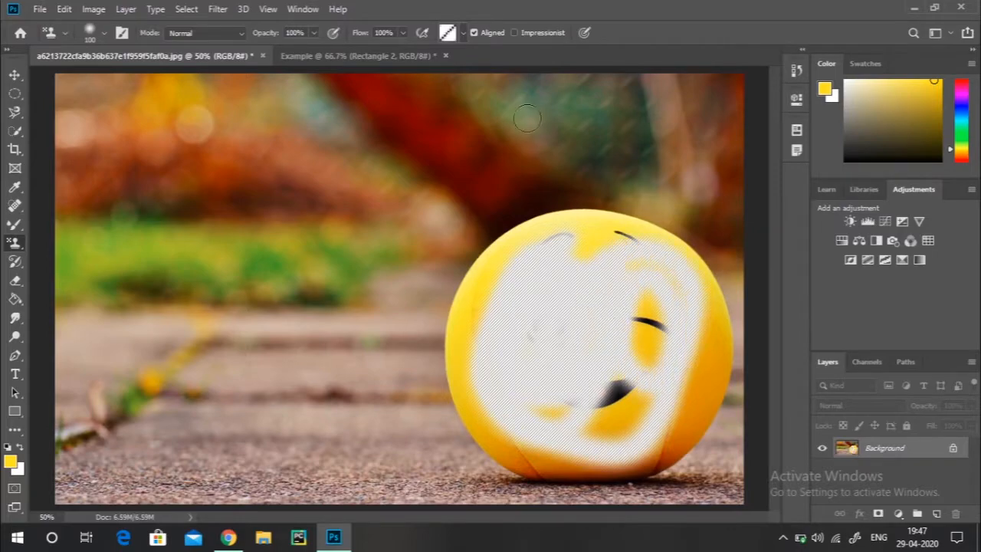
# Step: Choose the thicker diagonal-line pattern, paint it across the ball, and undo the pattern strokes
pyautogui.click(463, 37)
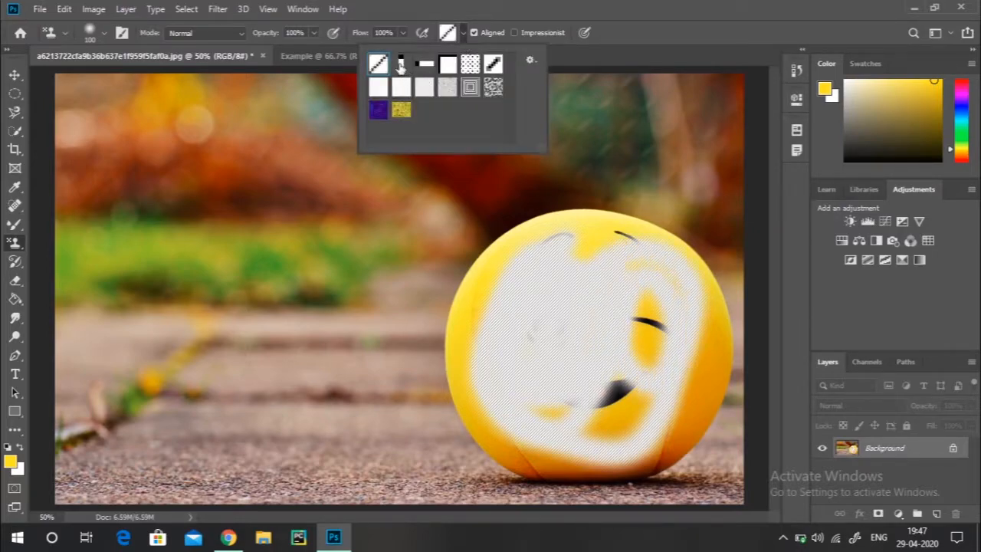
pyautogui.click(493, 64)
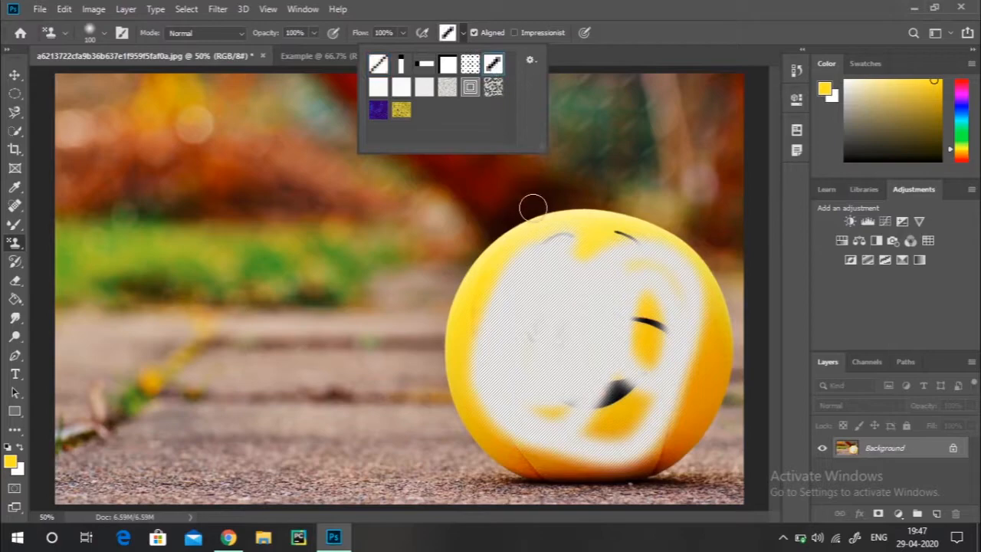
pyautogui.moveTo(528, 287)
pyautogui.mouseDown()
pyautogui.moveTo(532, 384)
pyautogui.moveTo(576, 258)
pyautogui.moveTo(569, 361)
pyautogui.moveTo(546, 396)
pyautogui.moveTo(624, 321)
pyautogui.moveTo(640, 392)
pyautogui.moveTo(600, 359)
pyautogui.moveTo(682, 347)
pyautogui.moveTo(619, 415)
pyautogui.moveTo(677, 320)
pyautogui.moveTo(595, 344)
pyautogui.moveTo(606, 252)
pyautogui.moveTo(557, 231)
pyautogui.moveTo(525, 247)
pyautogui.moveTo(479, 301)
pyautogui.moveTo(463, 341)
pyautogui.moveTo(480, 412)
pyautogui.moveTo(527, 439)
pyautogui.moveTo(610, 432)
pyautogui.moveTo(632, 417)
pyautogui.mouseUp()
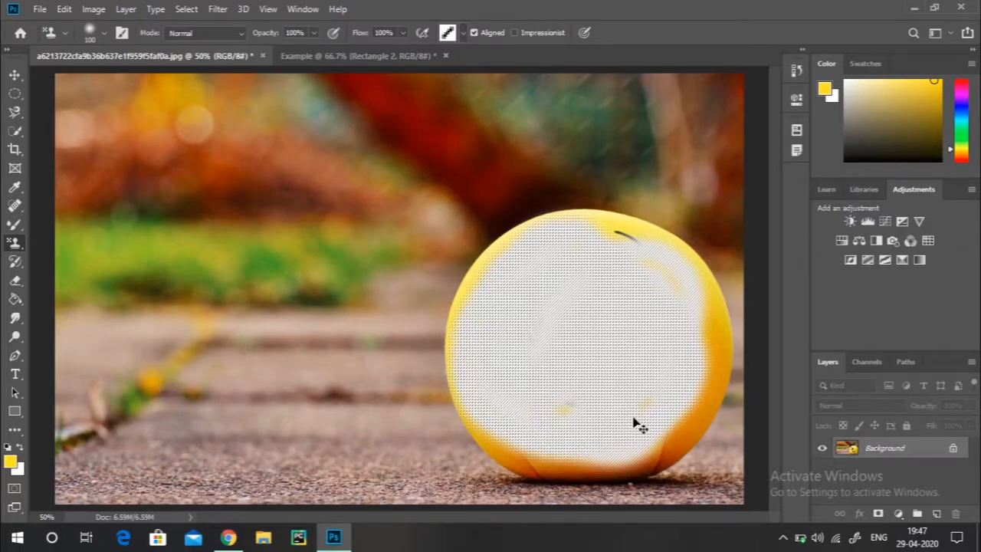
pyautogui.hotkey('ctrl', 'z')
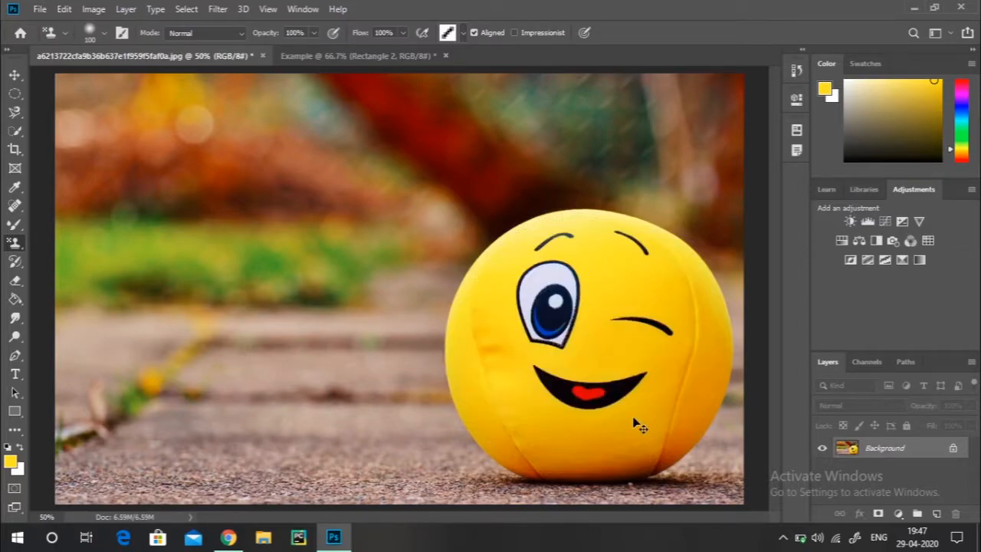
# Step: Switch from the Art History Brush to the History Brush tool
pyautogui.click(15, 264)
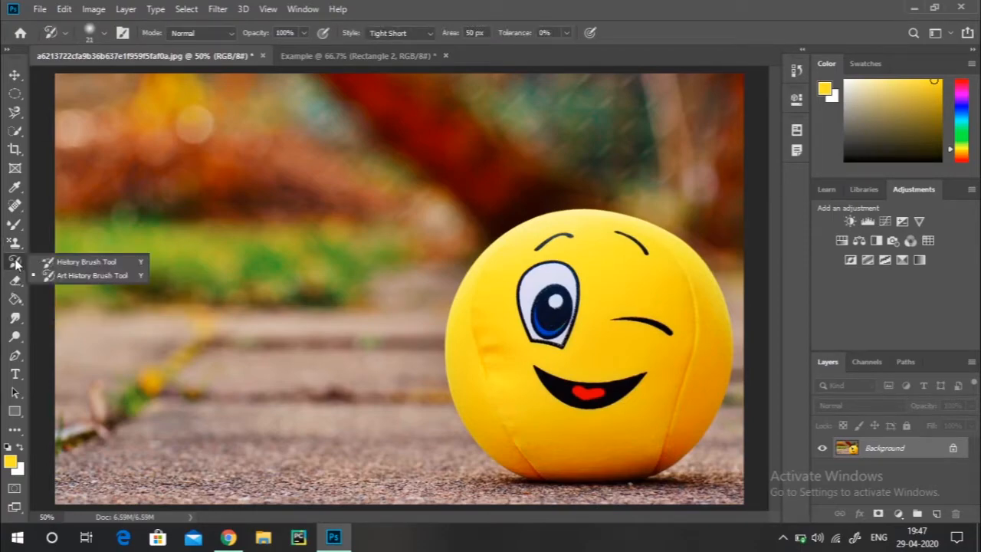
pyautogui.click(35, 260)
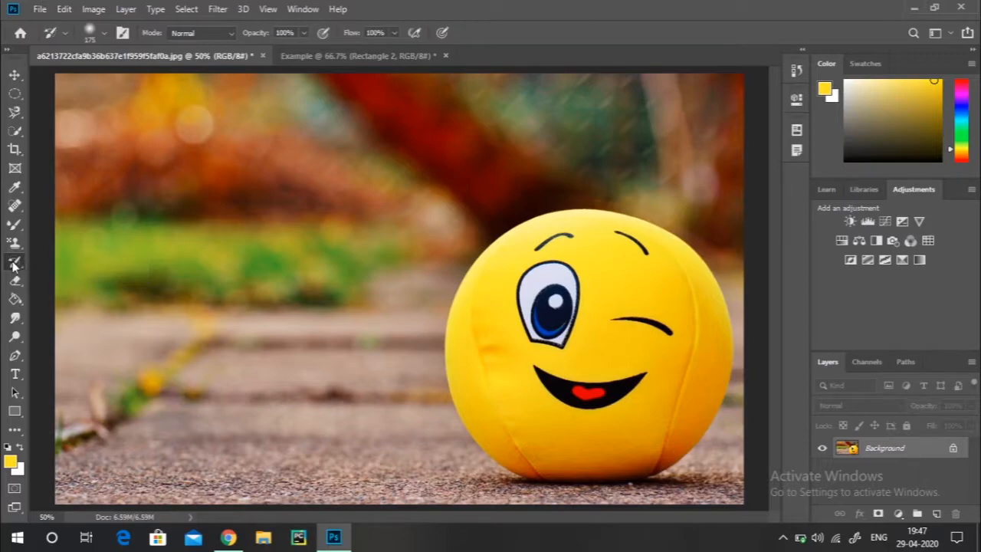
pyautogui.click(14, 264)
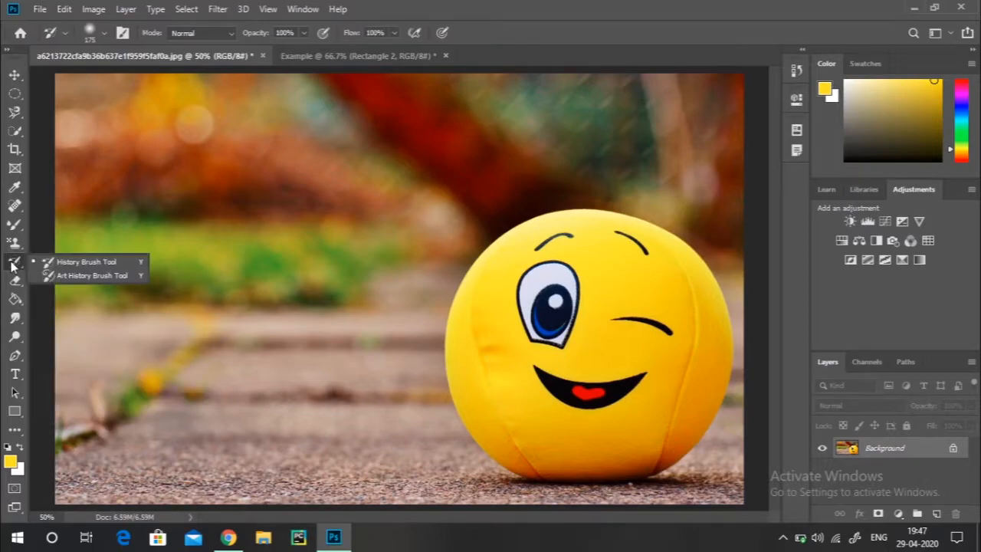
pyautogui.click(53, 264)
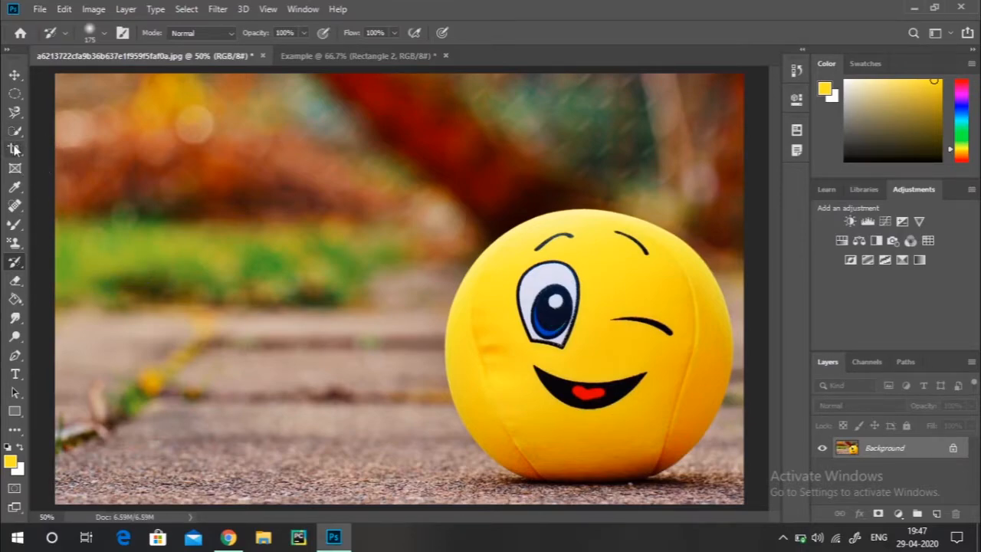
# Step: Clone the smiley ball into the blurred background with the Clone Stamp tool, and paint the copy away with the History Brush
pyautogui.click(14, 245)
pyautogui.rightClick(14, 246)
pyautogui.click(65, 246)
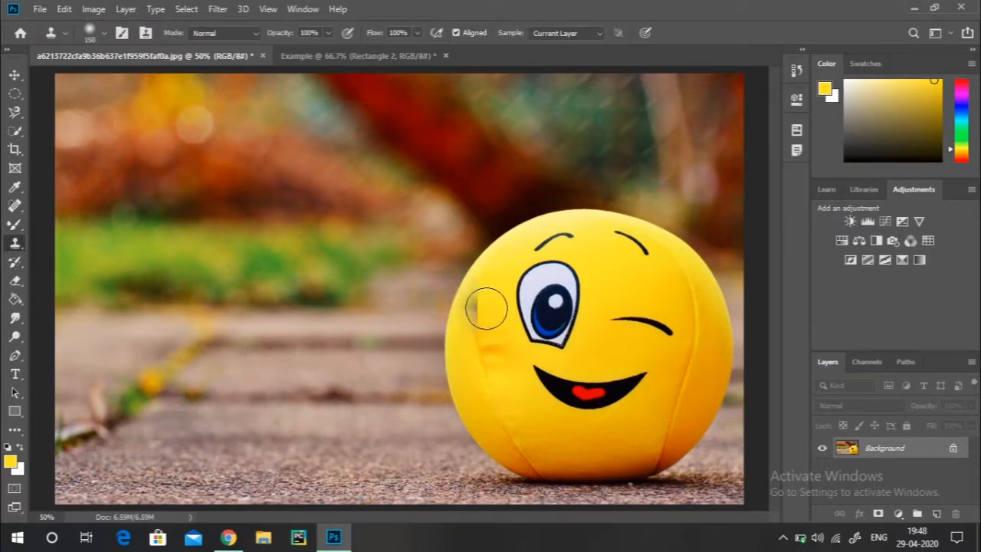
pyautogui.keyDown('alt'); pyautogui.click(482, 323); pyautogui.keyUp('alt')
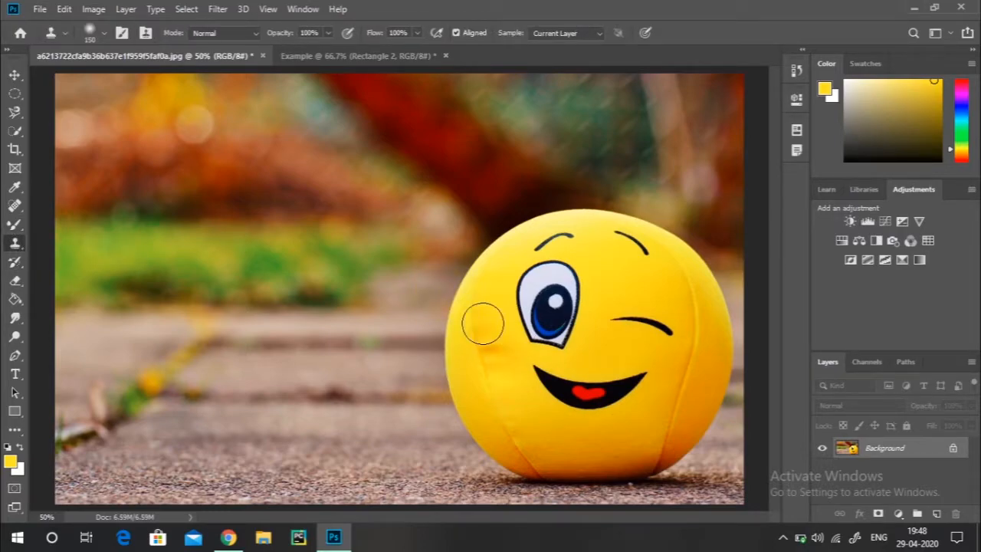
pyautogui.moveTo(225, 258)
pyautogui.mouseDown()
pyautogui.moveTo(354, 249)
pyautogui.moveTo(254, 254)
pyautogui.moveTo(346, 224)
pyautogui.moveTo(257, 273)
pyautogui.moveTo(329, 199)
pyautogui.moveTo(250, 301)
pyautogui.moveTo(362, 234)
pyautogui.mouseUp()
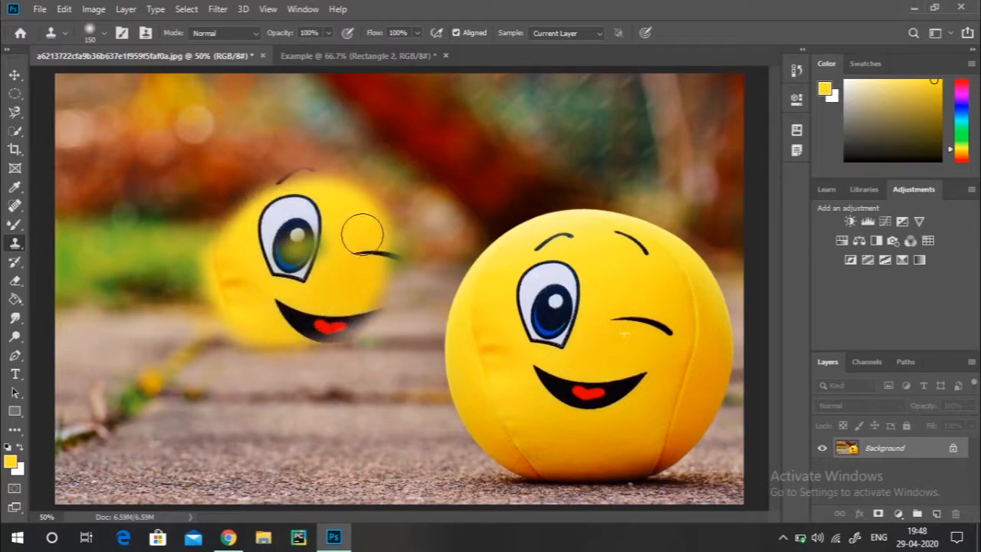
pyautogui.click(13, 263)
pyautogui.moveTo(269, 202)
pyautogui.mouseDown()
pyautogui.moveTo(219, 312)
pyautogui.moveTo(267, 172)
pyautogui.moveTo(265, 264)
pyautogui.moveTo(209, 268)
pyautogui.moveTo(331, 213)
pyautogui.moveTo(228, 378)
pyautogui.moveTo(316, 242)
pyautogui.moveTo(404, 251)
pyautogui.moveTo(342, 290)
pyautogui.moveTo(386, 148)
pyautogui.moveTo(338, 282)
pyautogui.mouseUp()
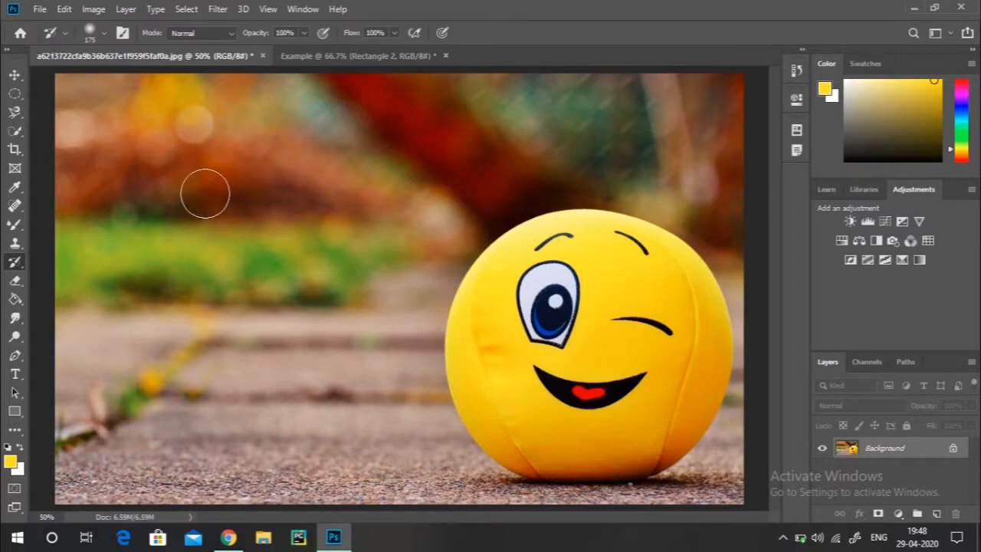
# Step: Select the Eraser tool and switch from it to the Background Eraser tool
pyautogui.click(12, 283)
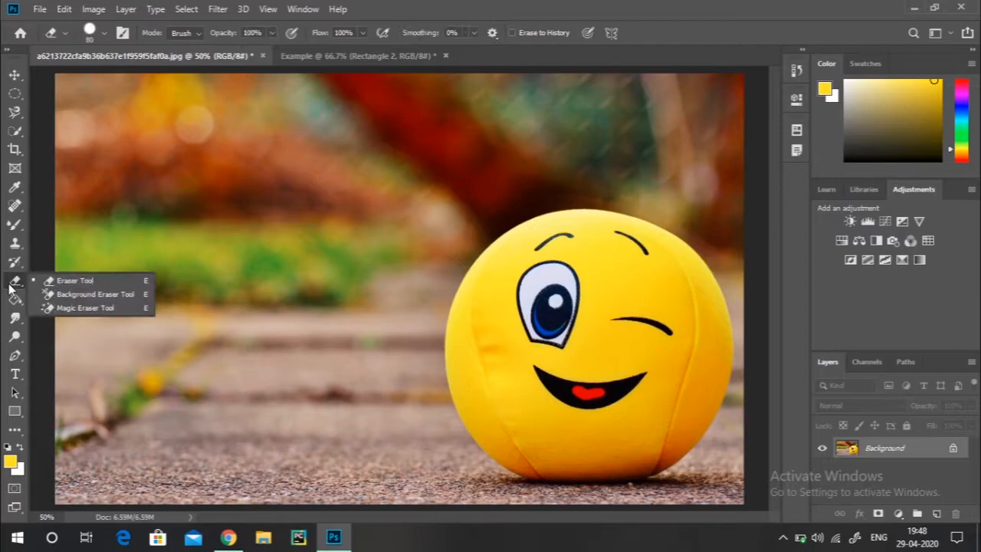
pyautogui.click(59, 284)
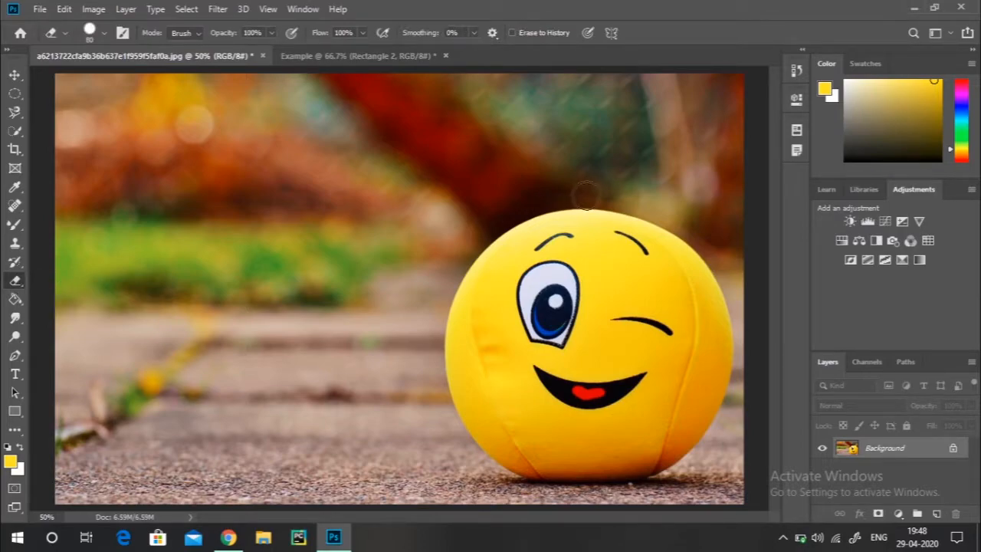
pyautogui.click(16, 283)
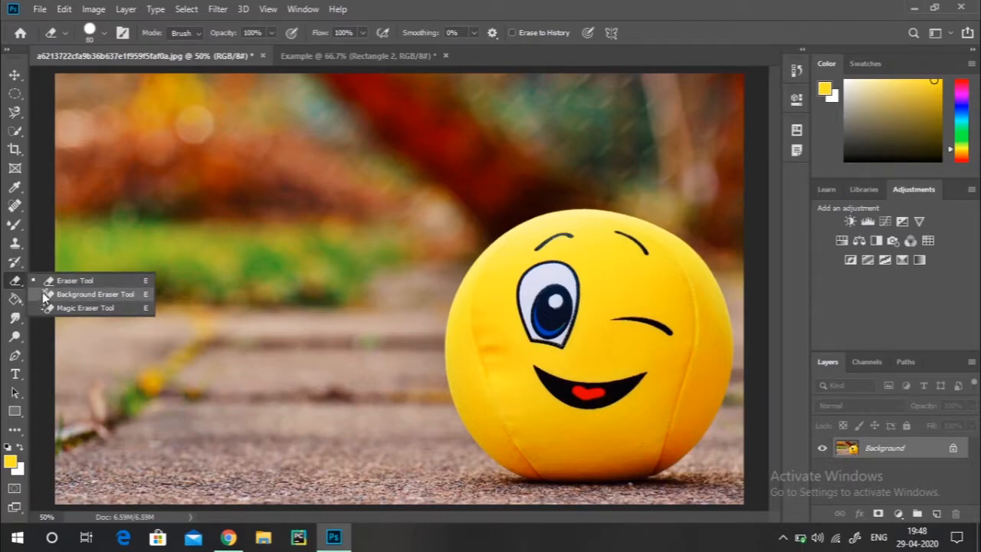
pyautogui.click(43, 293)
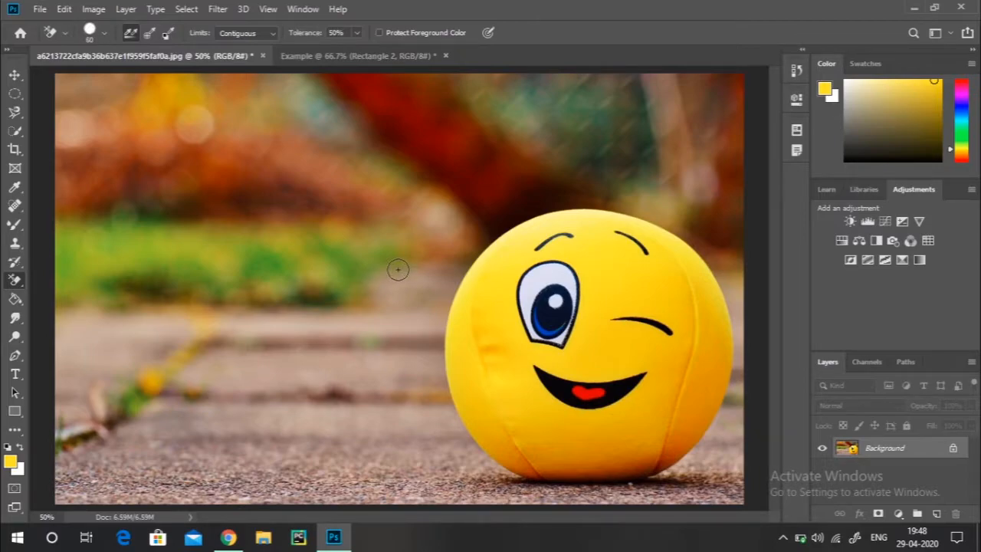
# Step: Erase the background along the ball's left edge and undo all the erasing strokes
pyautogui.moveTo(454, 277)
pyautogui.mouseDown()
pyautogui.moveTo(423, 315)
pyautogui.moveTo(500, 228)
pyautogui.moveTo(456, 291)
pyautogui.mouseUp()
pyautogui.moveTo(449, 343); pyautogui.dragTo(450, 356)
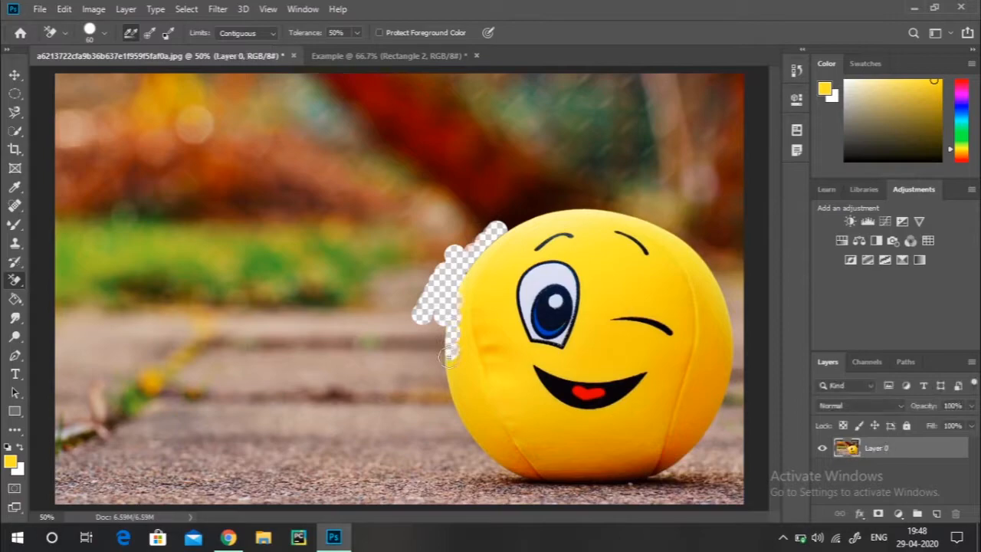
pyautogui.hotkey('ctrl', 'z')
pyautogui.hotkey('ctrl', 'z')
pyautogui.hotkey('ctrl', 'z')
pyautogui.hotkey('ctrl', 'z')
pyautogui.hotkey('ctrl', 'z')
pyautogui.hotkey('ctrl', 'z')
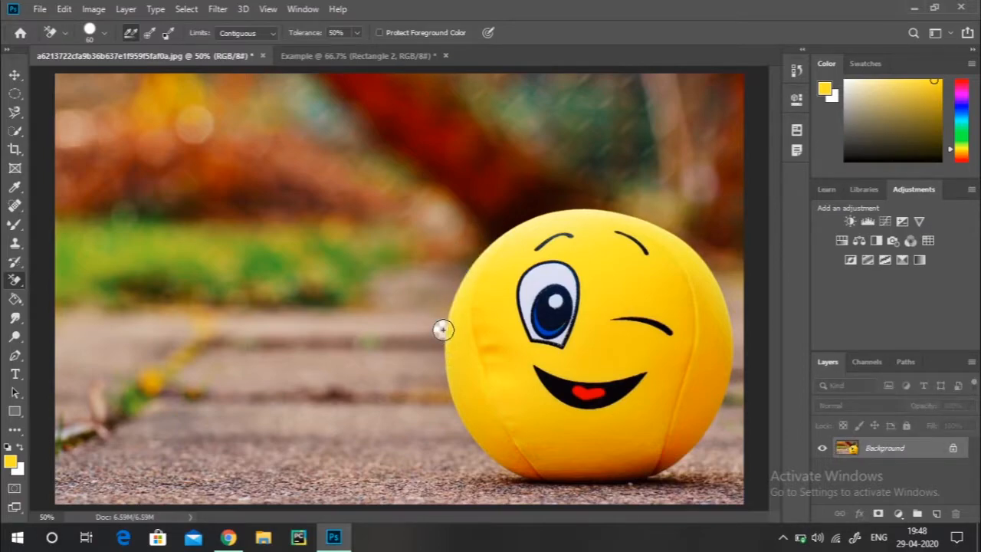
# Step: Erase the background along the ball's upper-left edge and above its top, and undo the strokes
pyautogui.moveTo(442, 334)
pyautogui.mouseDown()
pyautogui.moveTo(482, 238)
pyautogui.moveTo(509, 210)
pyautogui.moveTo(492, 235)
pyautogui.moveTo(539, 215)
pyautogui.mouseUp()
pyautogui.moveTo(586, 211); pyautogui.dragTo(692, 211)
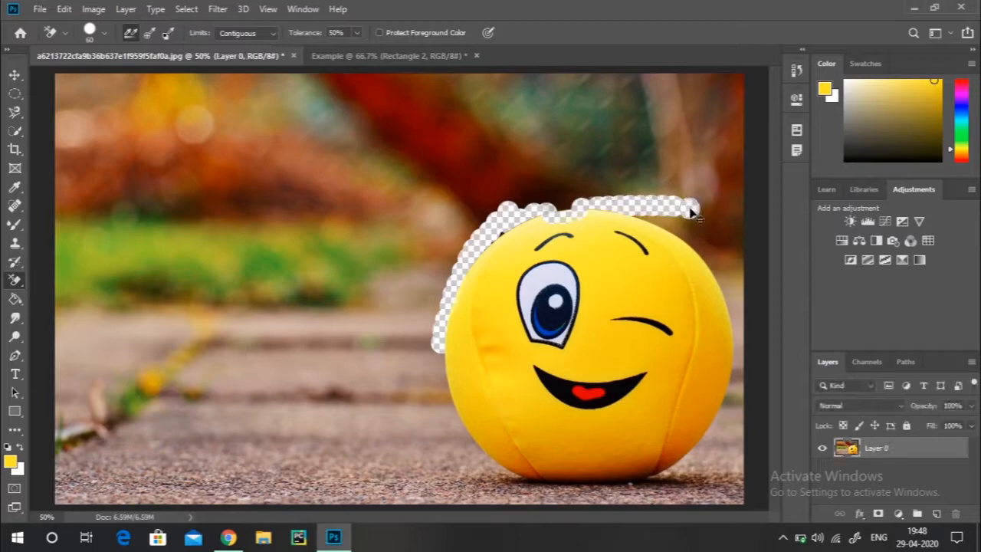
pyautogui.hotkey('ctrl', 'z')
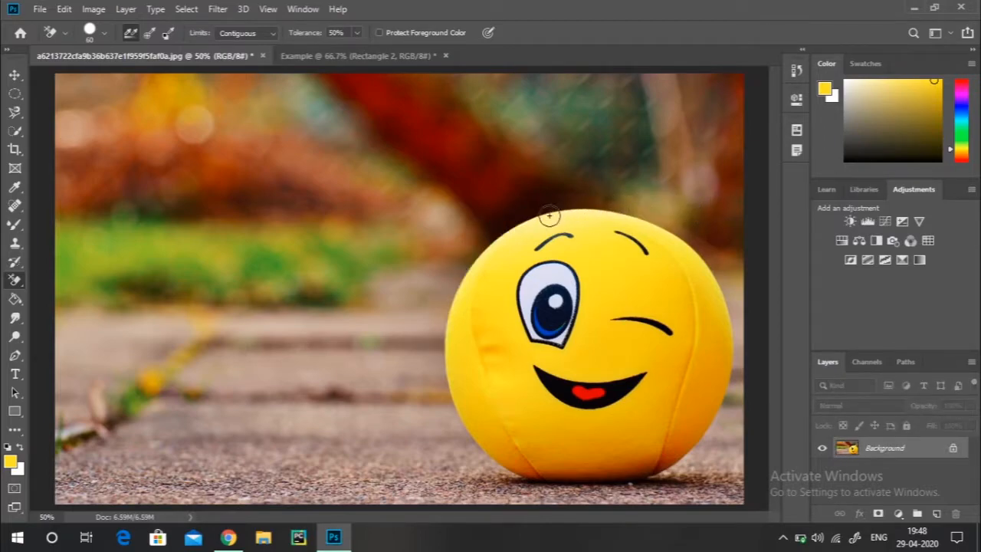
pyautogui.click(549, 213)
pyautogui.hotkey('ctrl', 'z')
# Step: Erase a strip of background following the ball's top and upper-right edge, and undo the stroke
pyautogui.moveTo(536, 213)
pyautogui.mouseDown()
pyautogui.moveTo(590, 202)
pyautogui.moveTo(633, 211)
pyautogui.moveTo(702, 255)
pyautogui.mouseUp()
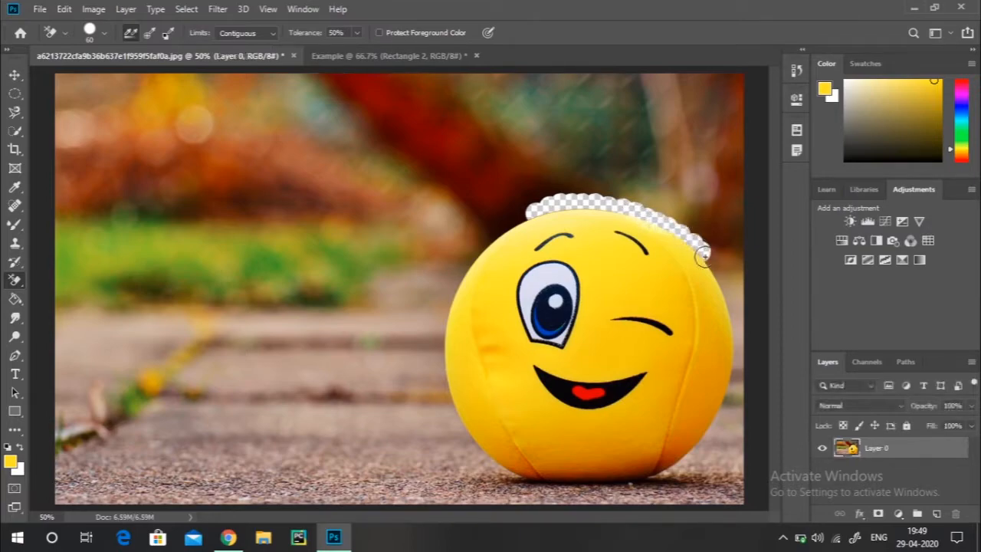
pyautogui.rightClick(13, 282)
pyautogui.click(13, 281)
pyautogui.hotkey('ctrl', 'z')
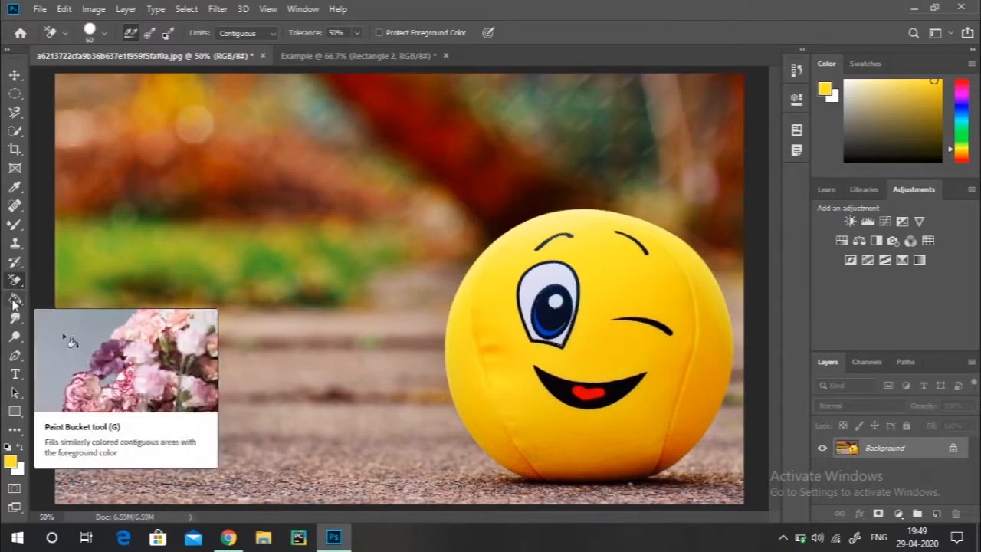
# Step: Switch to the Gradient tool and choose the black-to-white gradient preset
pyautogui.rightClick(13, 302)
pyautogui.click(44, 295)
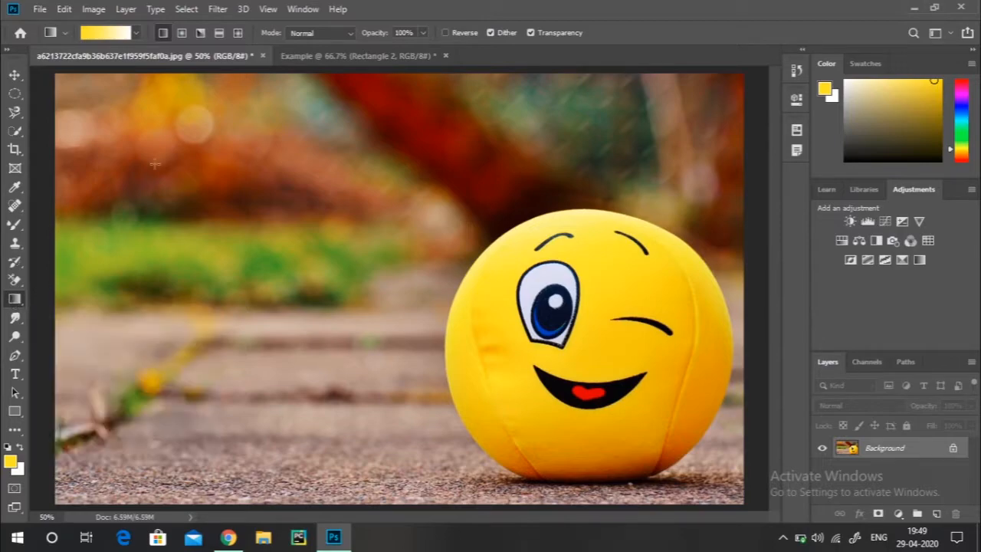
pyautogui.click(139, 33)
pyautogui.click(137, 33)
pyautogui.click(137, 33)
pyautogui.click(82, 64)
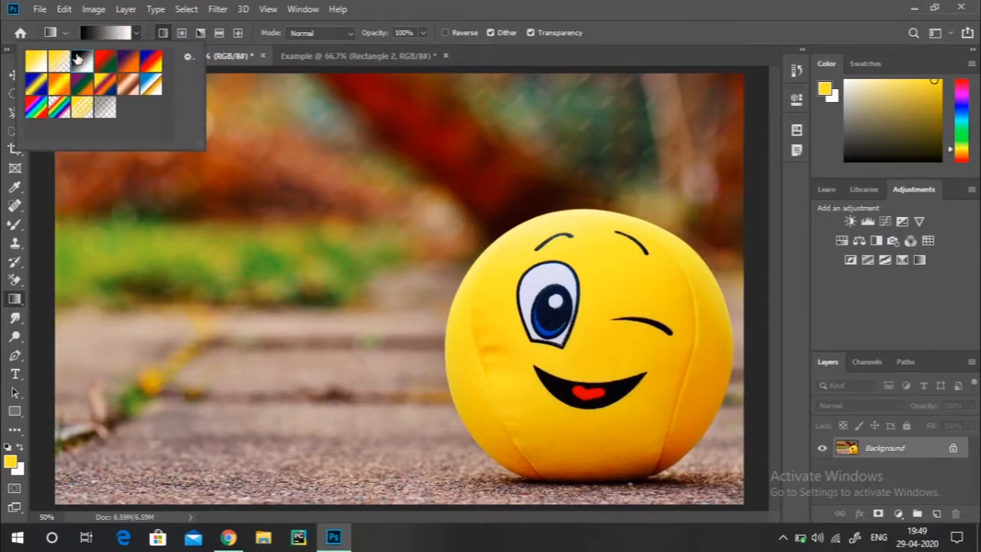
pyautogui.click(147, 25)
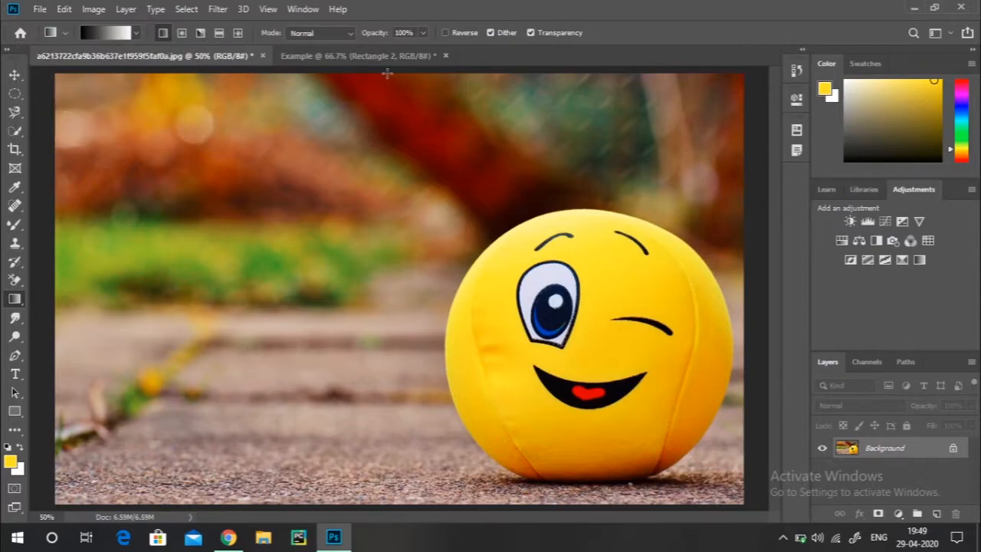
# Step: Draw the linear black-to-white gradient from top to bottom over the Background layer and undo it
pyautogui.moveTo(387, 74); pyautogui.dragTo(387, 462)
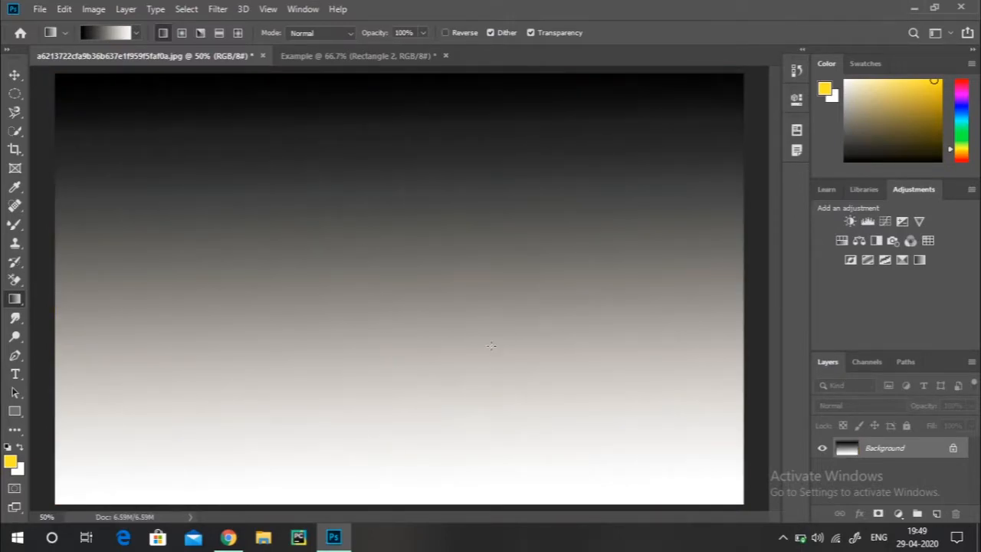
pyautogui.hotkey('ctrl', 'z')
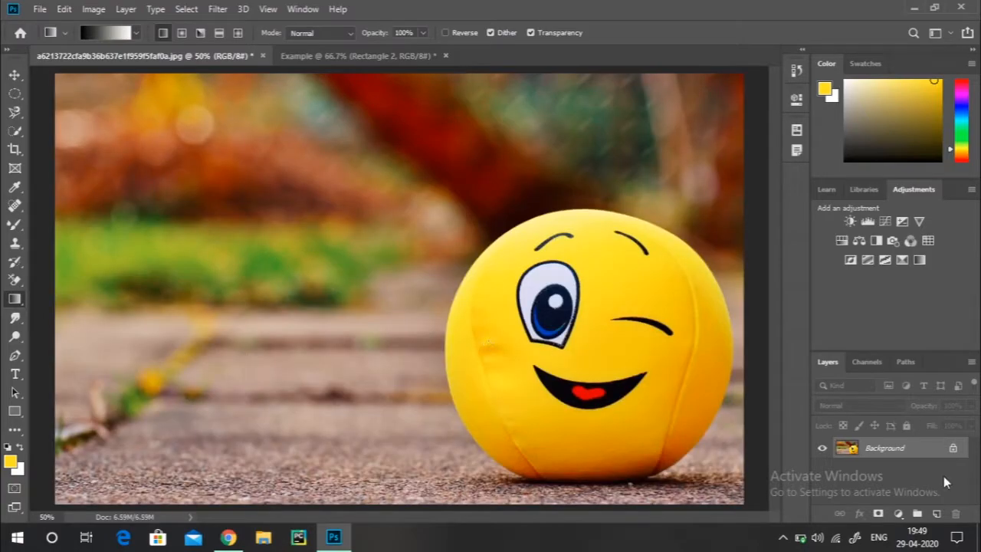
# Step: Add a new layer and draw the black-to-white gradient on it from the image's top to its bottom
pyautogui.click(936, 514)
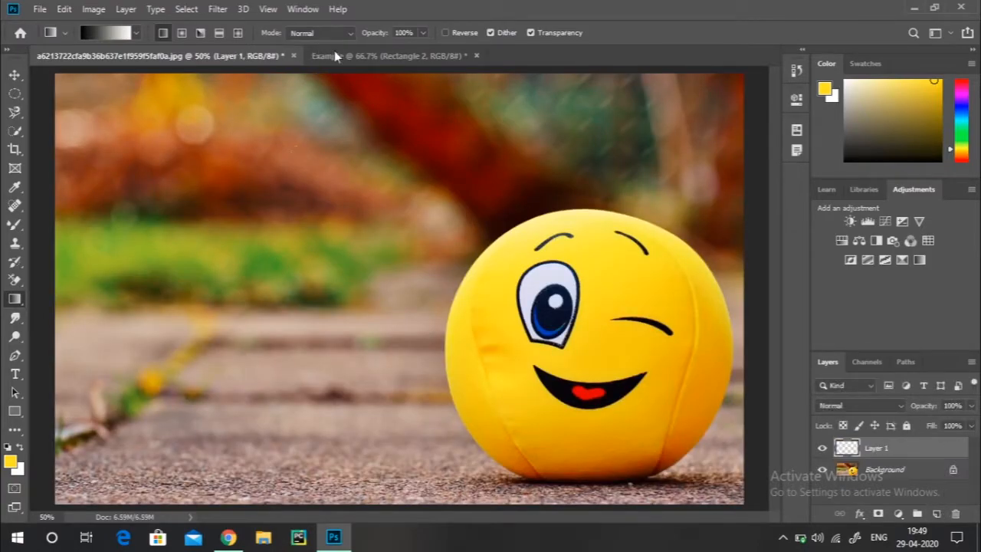
pyautogui.moveTo(356, 73); pyautogui.dragTo(366, 479)
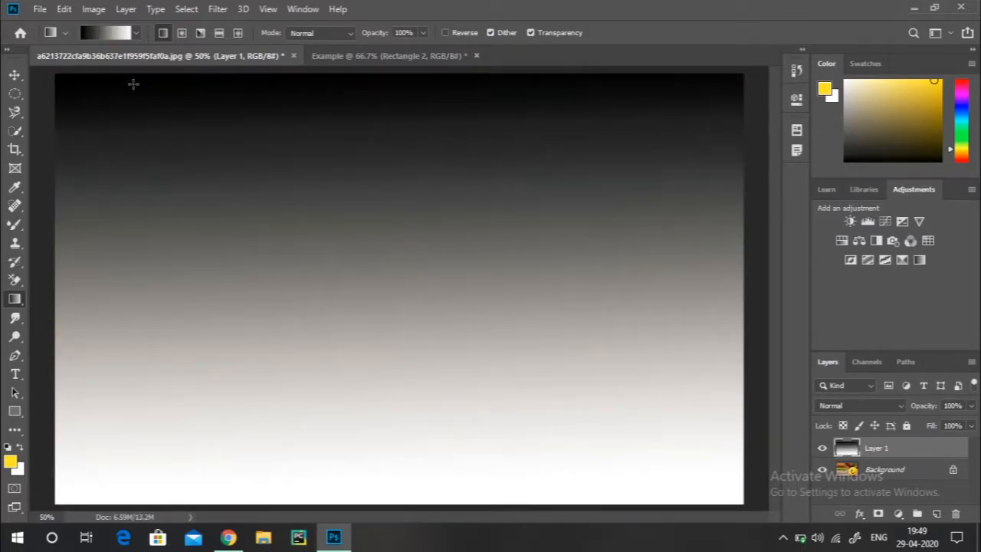
# Step: Choose the yellow-to-white foreground-to-background gradient preset and replace the black-to-white gradient on the new layer with it, from top to bottom
pyautogui.click(136, 33)
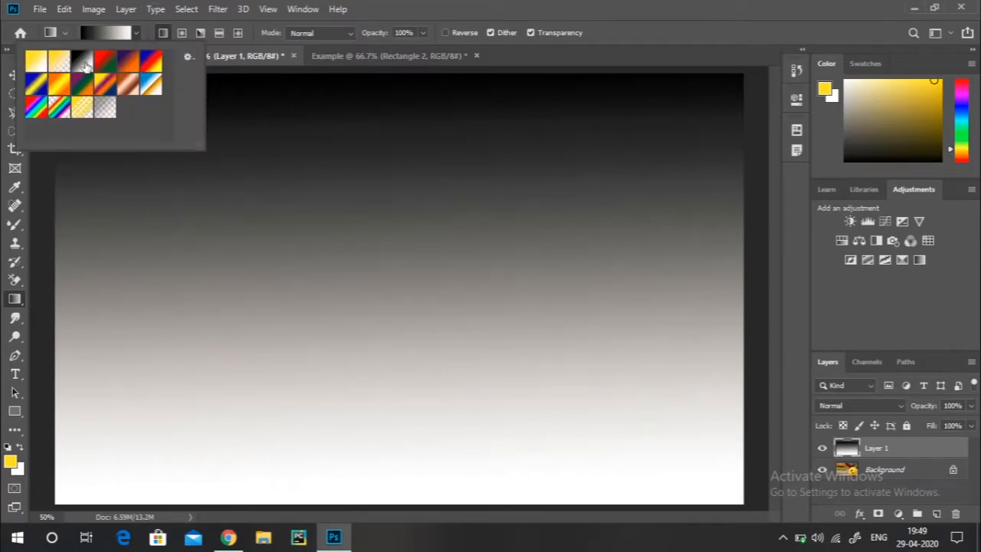
pyautogui.click(36, 61)
pyautogui.click(134, 36)
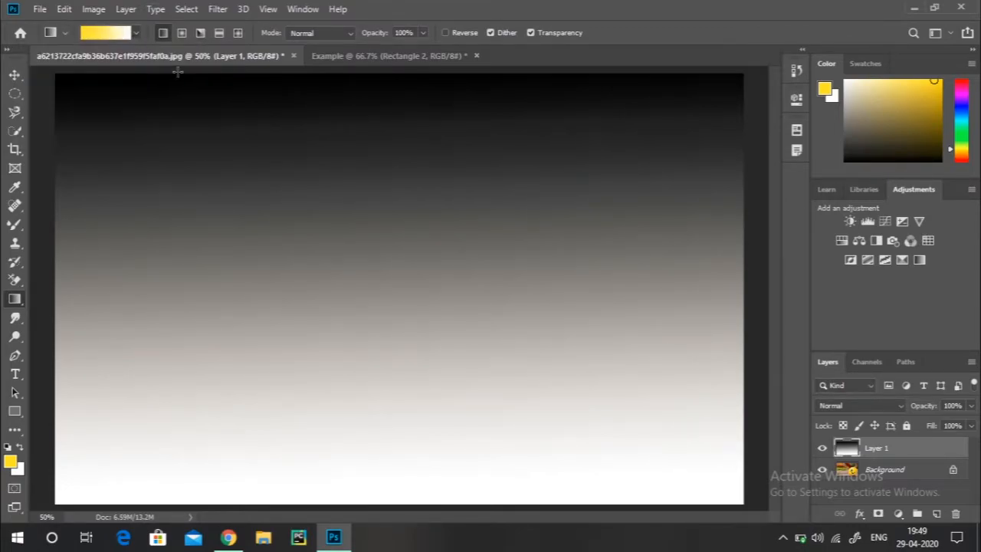
pyautogui.hotkey('ctrl', 'z')
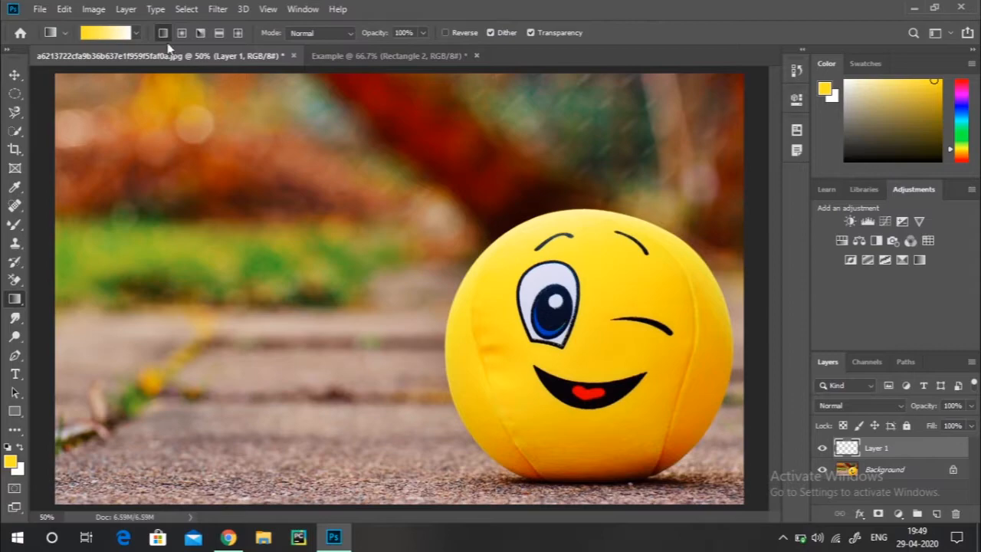
pyautogui.moveTo(394, 79); pyautogui.dragTo(406, 483)
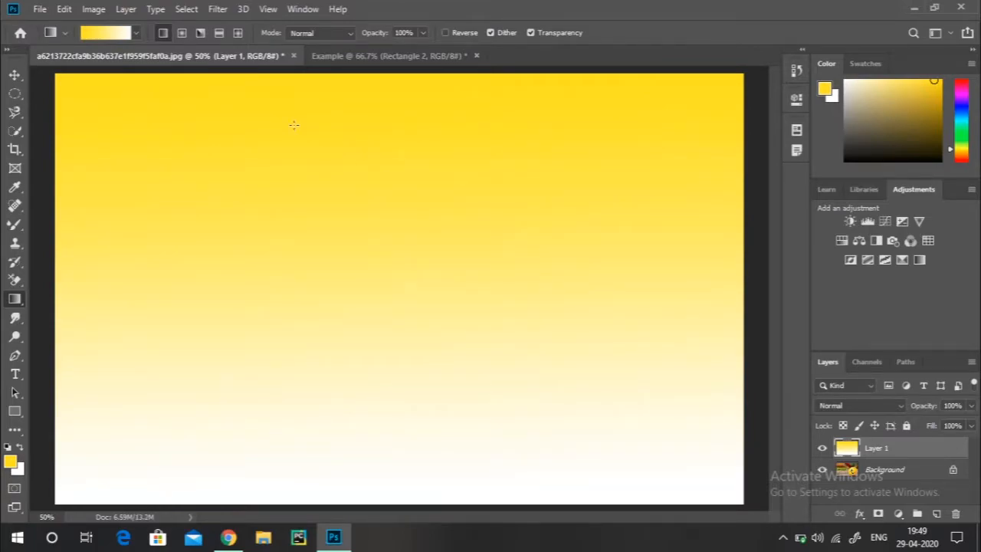
pyautogui.click(136, 33)
pyautogui.click(189, 59)
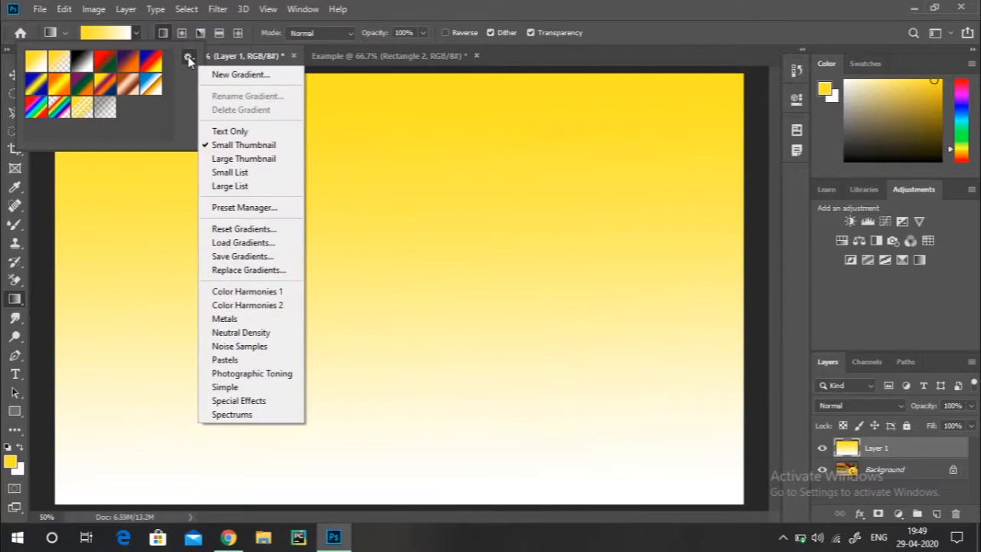
pyautogui.click(187, 59)
pyautogui.click(138, 33)
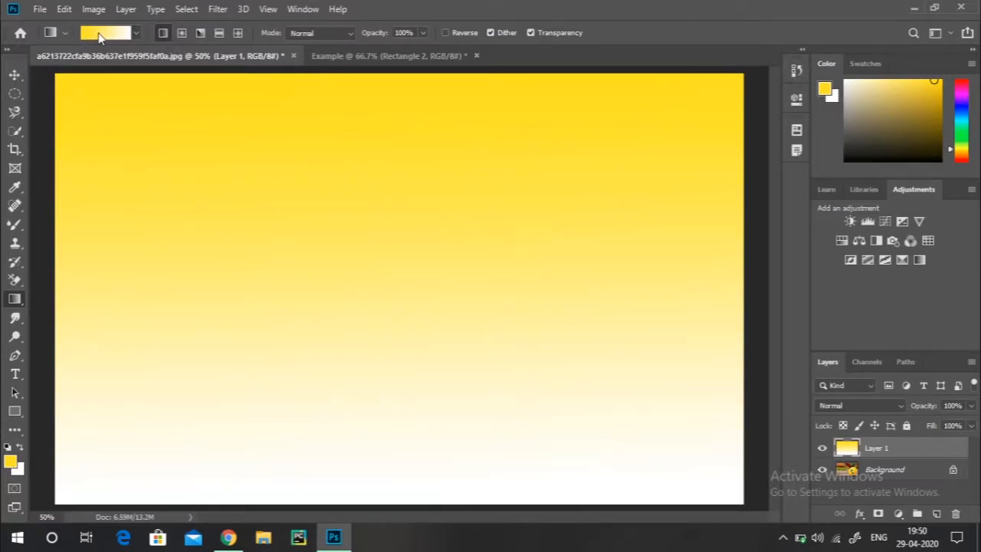
# Step: Reset the foreground and background colors to black and white, and replace the yellow gradient with a top-to-bottom black-to-white one
pyautogui.click(7, 449)
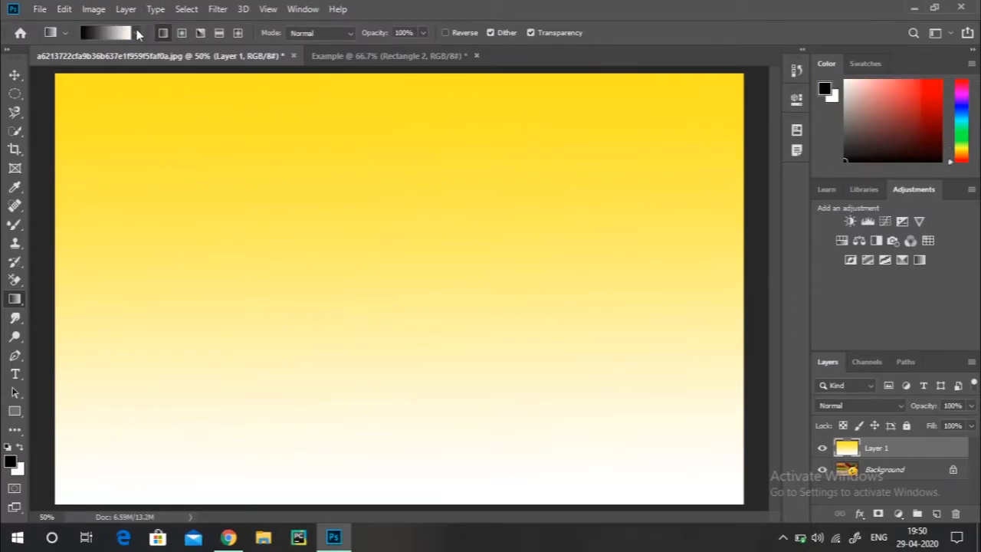
pyautogui.hotkey('ctrl', 'z')
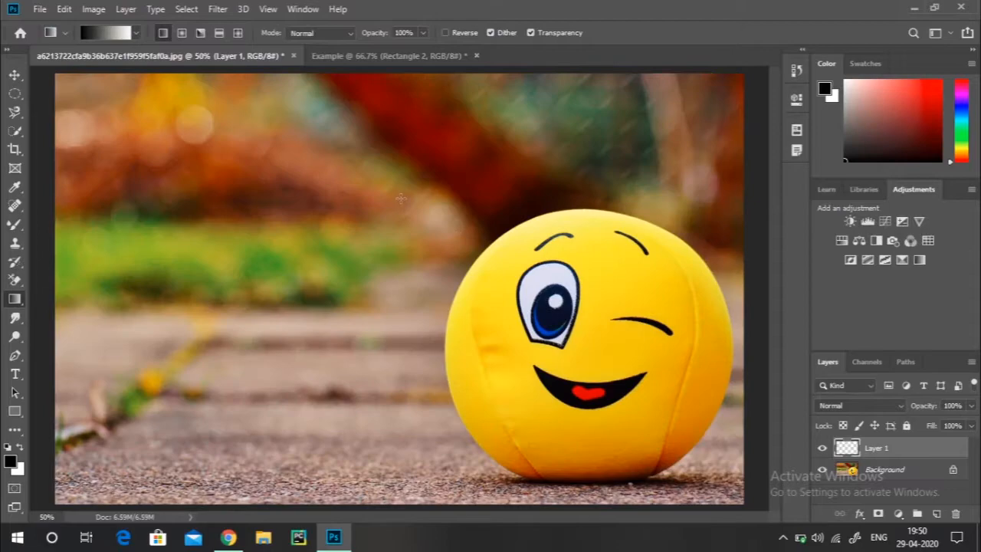
pyautogui.moveTo(376, 77); pyautogui.dragTo(391, 466)
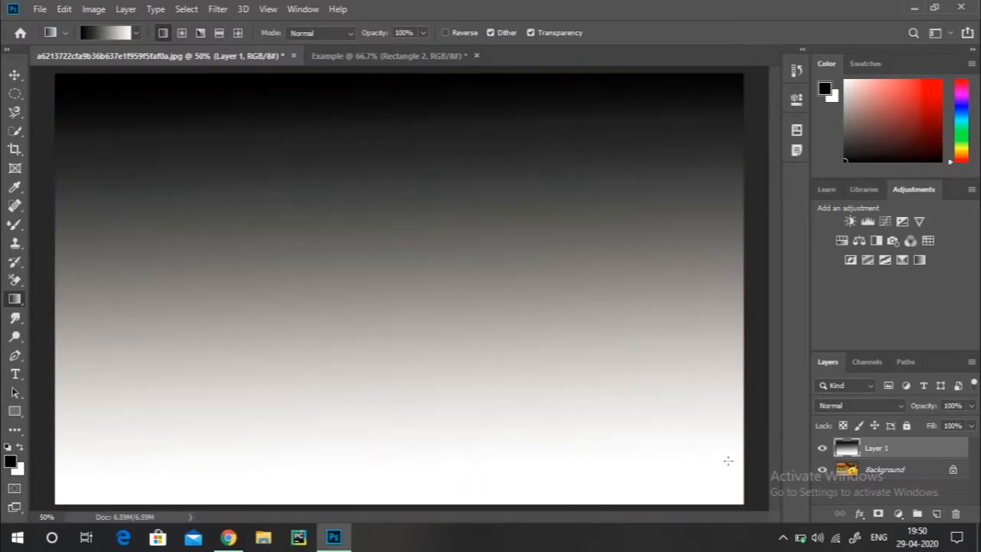
# Step: Set the gradient layer's blend mode to Multiply and its opacity to 58%
pyautogui.click(899, 405)
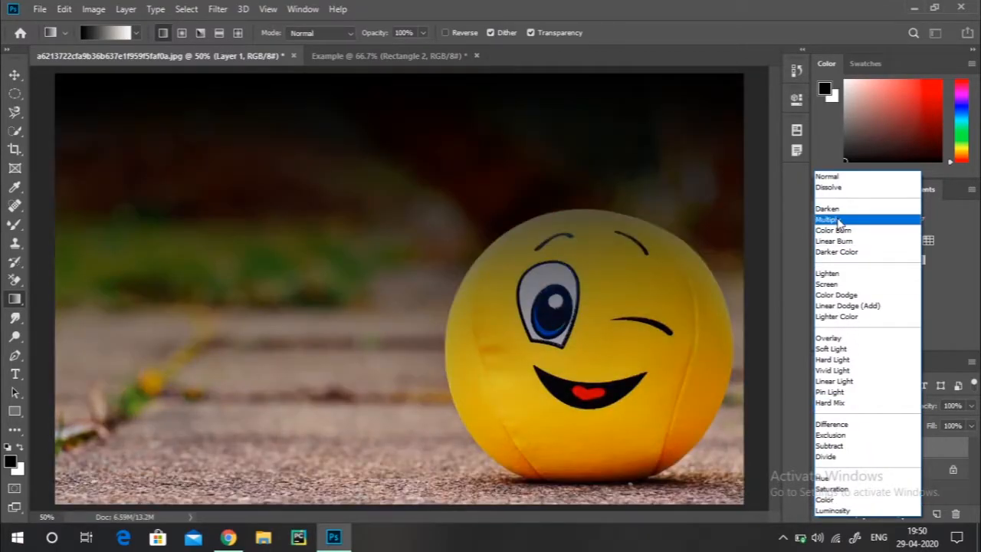
pyautogui.click(835, 219)
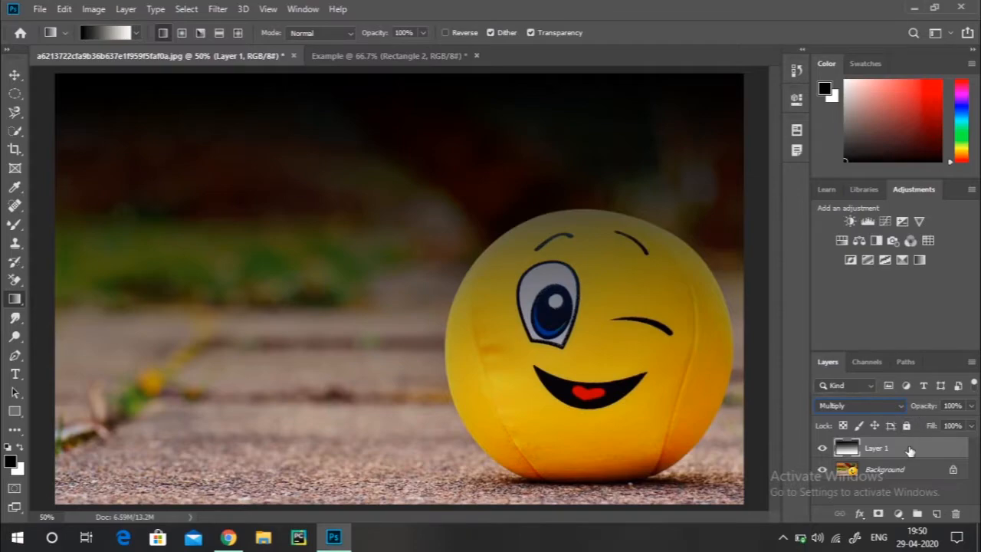
pyautogui.moveTo(969, 408); pyautogui.dragTo(943, 426)
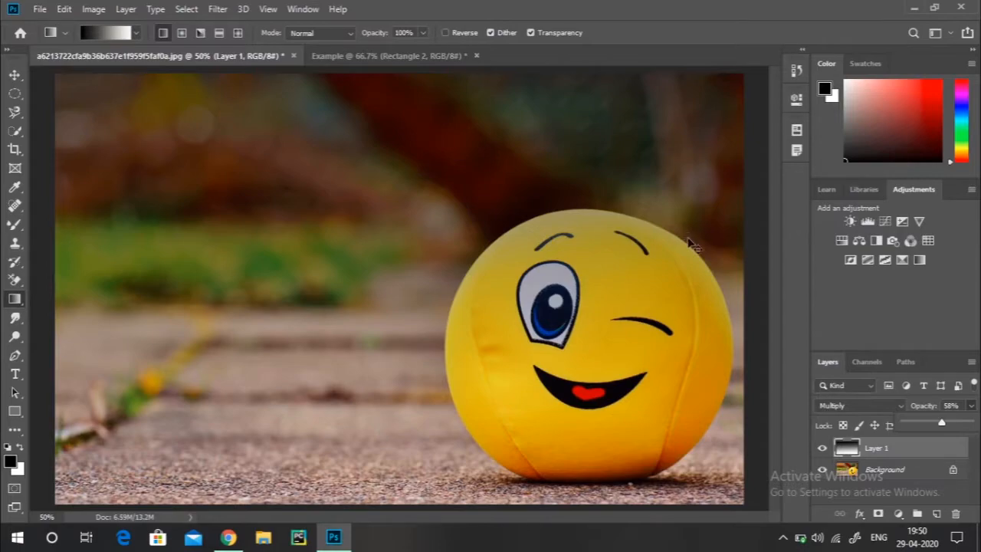
# Step: Undo the gradient layer's opacity change, its blend mode change and the linear gradient itself
pyautogui.hotkey('ctrl', 'z')
pyautogui.hotkey('ctrl', 'z')
pyautogui.hotkey('ctrl', 'z')
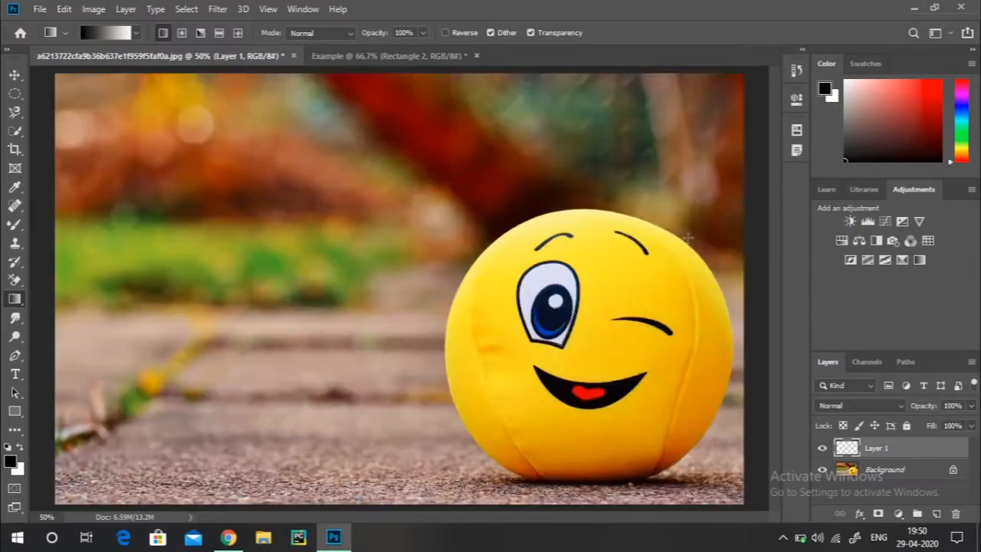
# Step: Switch to the radial gradient style and draw a black-to-white gradient from the image's upper-left corner to near its center
pyautogui.click(181, 33)
pyautogui.moveTo(67, 80); pyautogui.dragTo(446, 301)
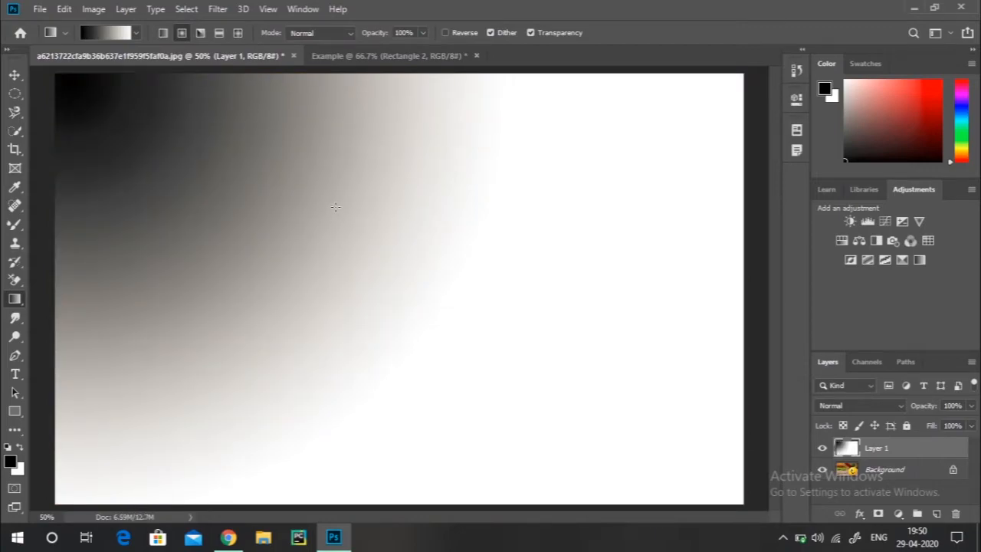
# Step: Undo the corner radial gradient, try one spreading outward from the area beside the ball, and undo it too
pyautogui.hotkey('ctrl', 'z')
pyautogui.moveTo(235, 249); pyautogui.dragTo(560, 330)
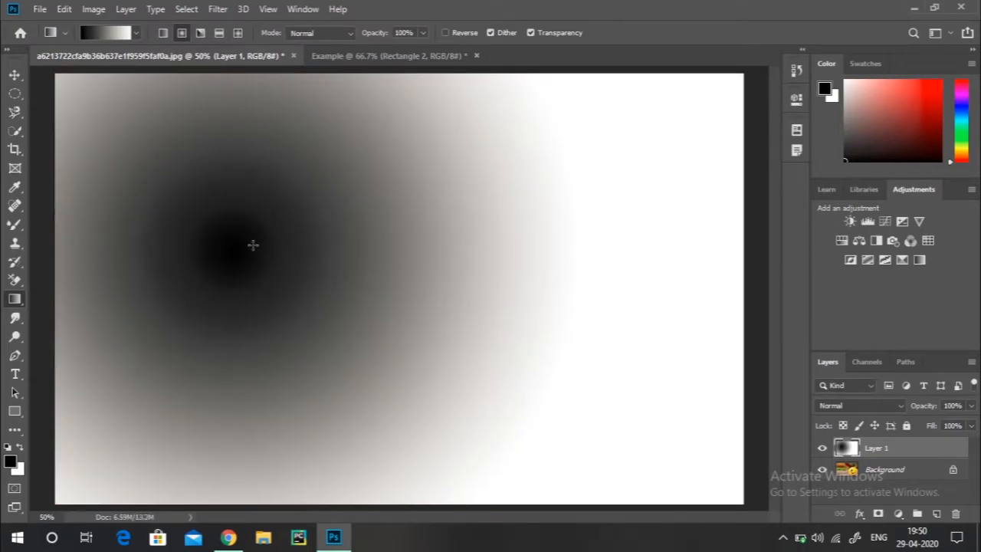
pyautogui.hotkey('ctrl', 'z')
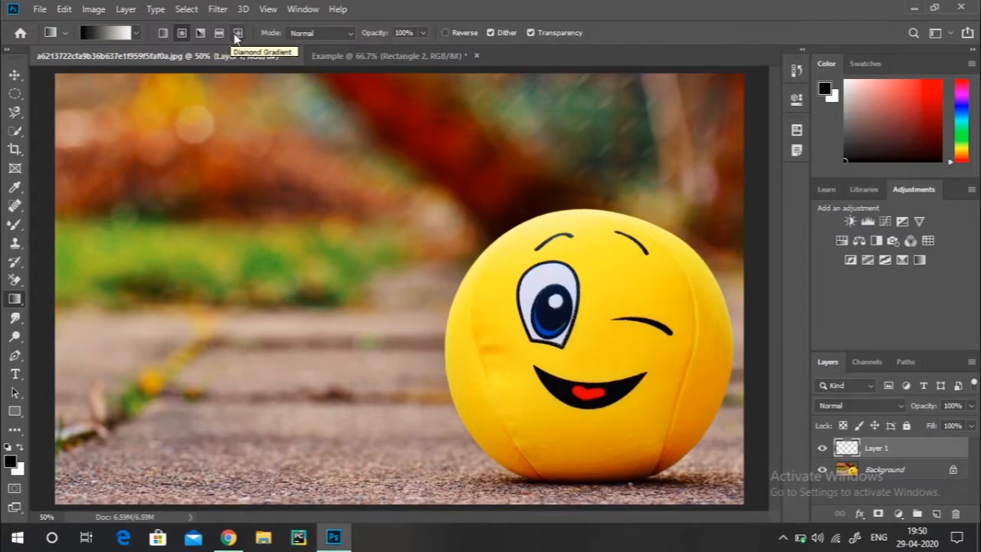
# Step: Try a reflected and a diamond black-to-white gradient, each drawn from top to bottom of the image, undoing both
pyautogui.click(218, 33)
pyautogui.moveTo(219, 98); pyautogui.dragTo(233, 435)
pyautogui.hotkey('ctrl', 'z')
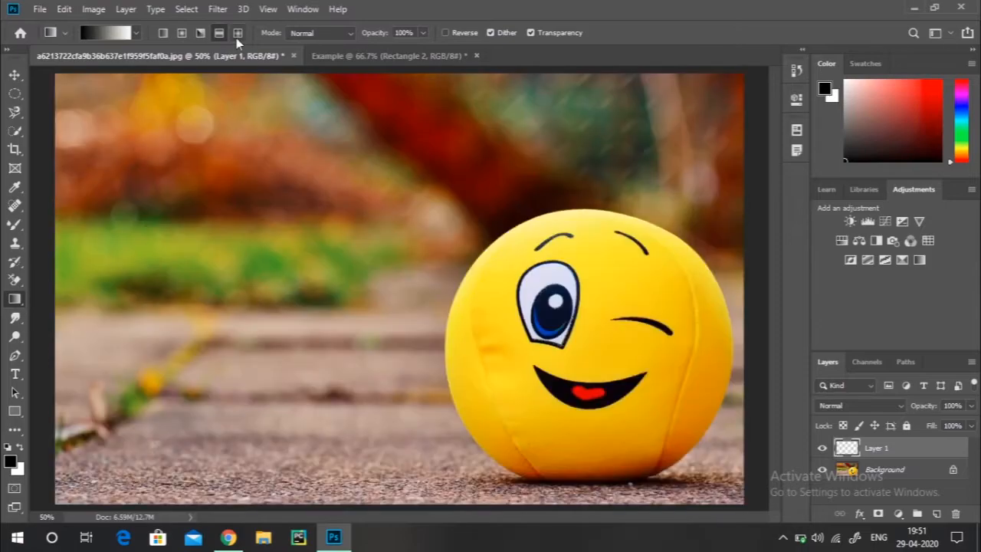
pyautogui.moveTo(359, 98); pyautogui.dragTo(359, 470)
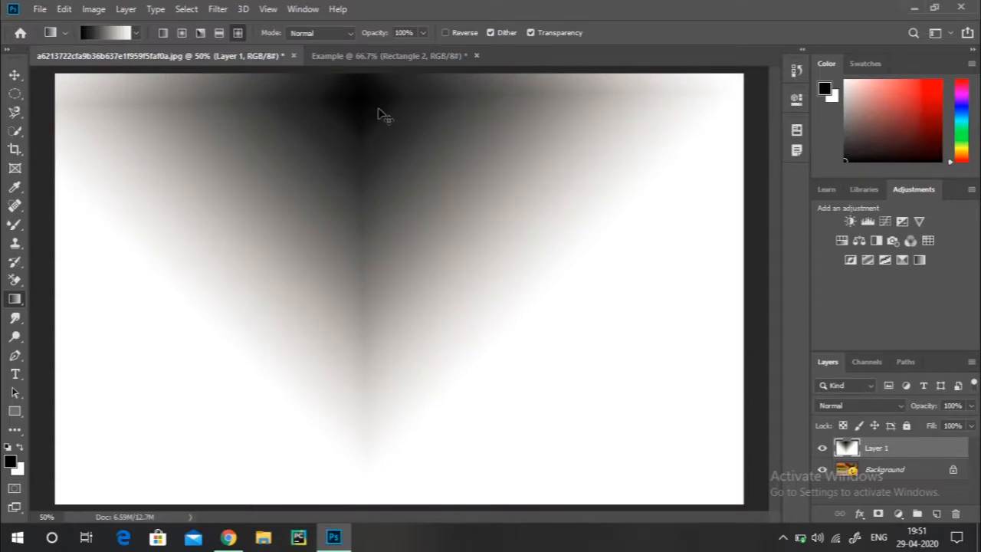
pyautogui.hotkey('ctrl', 'z')
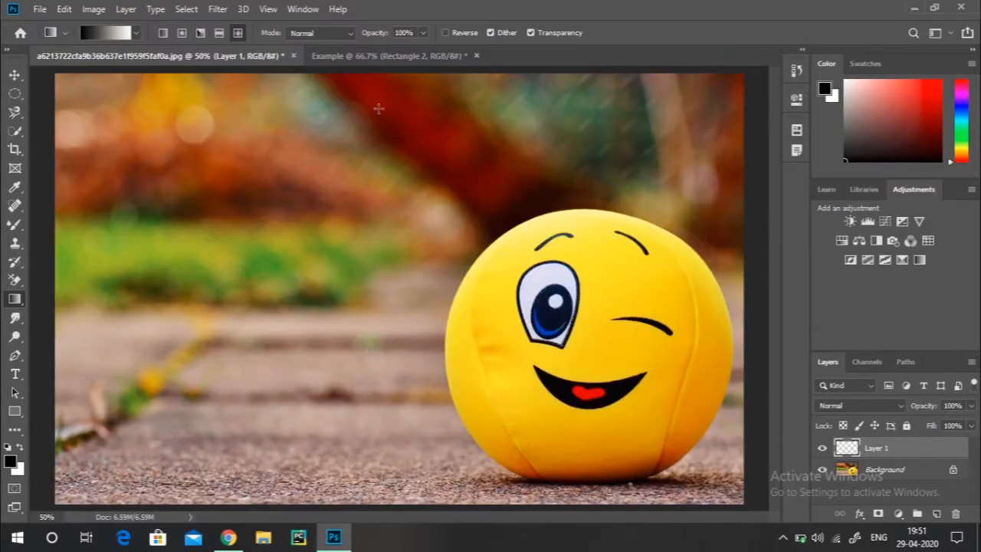
# Step: Delete Layer 1 from the ball photo and switch to the Paint Bucket tool
pyautogui.click(954, 515)
pyautogui.click(419, 208)
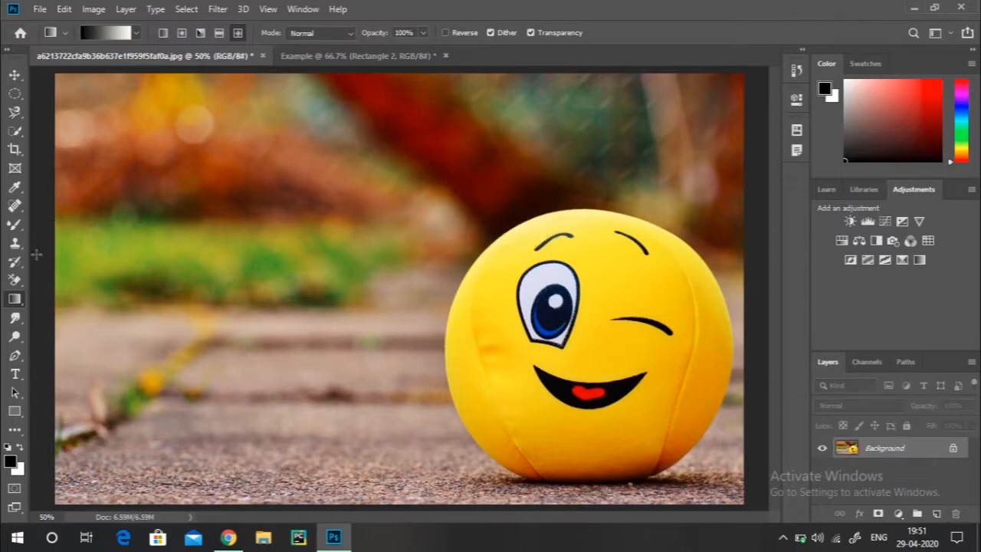
pyautogui.rightClick(15, 300)
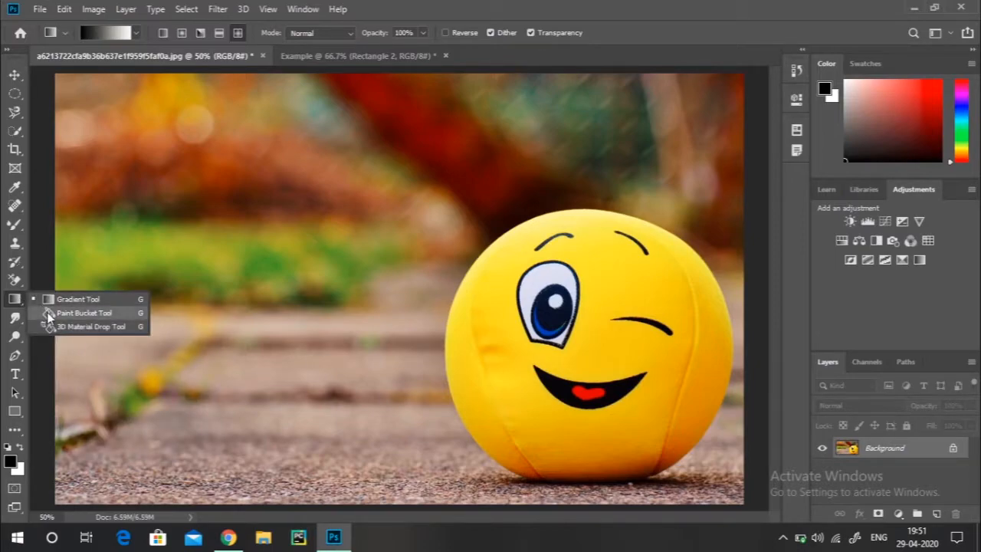
pyautogui.click(47, 312)
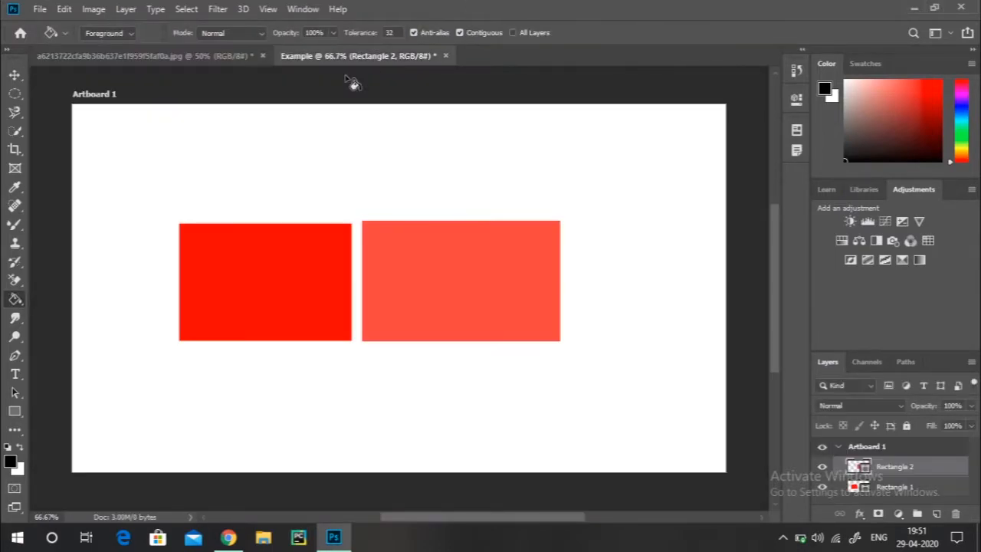
# Step: Switch to the Example document and undo the edits that created its two red rectangles
pyautogui.click(375, 56)
pyautogui.hotkey('ctrl', 'z')
pyautogui.hotkey('ctrl', 'z')
pyautogui.hotkey('ctrl', 'z')
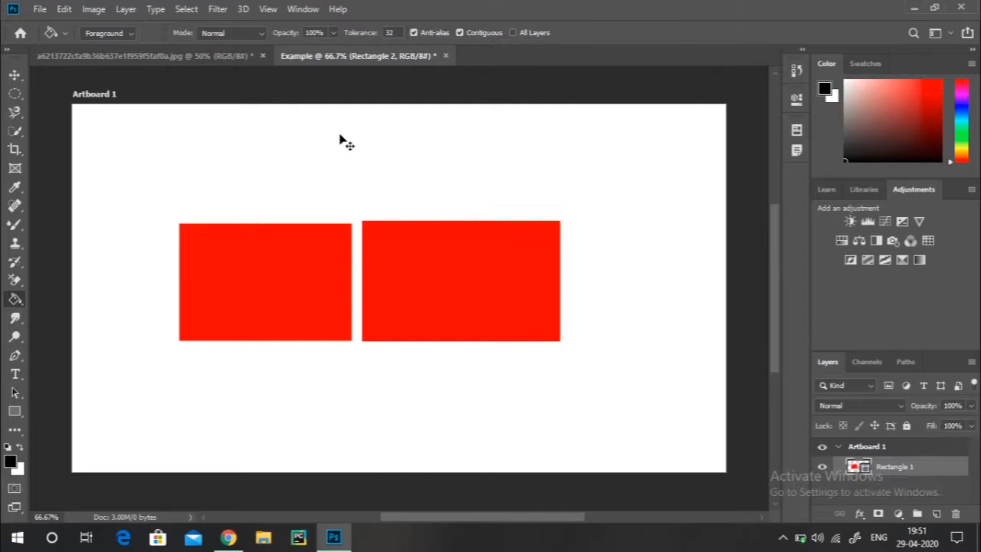
# Step: Fill the Example artboard's layer with black, swap the foreground and background colors, and refill it with white
pyautogui.click(216, 204)
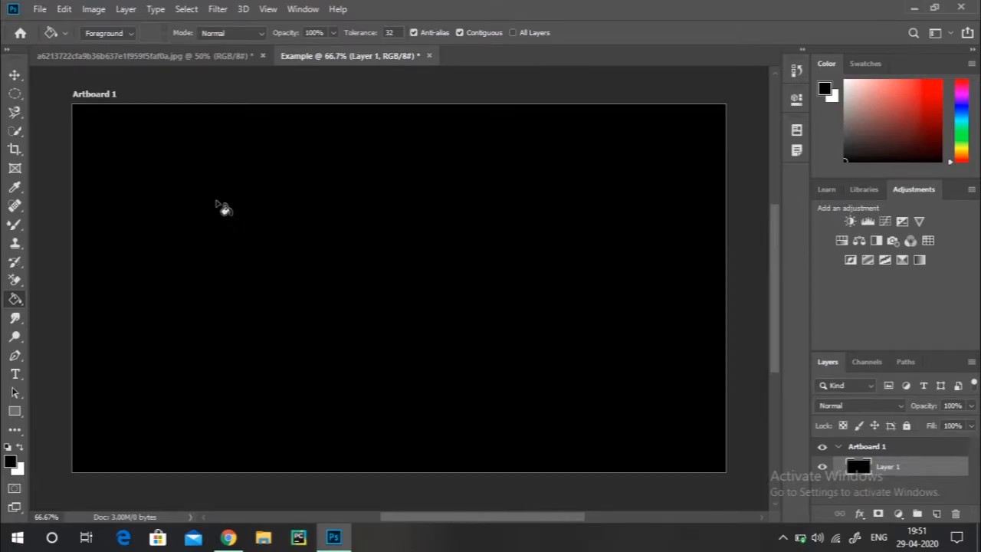
pyautogui.click(20, 448)
pyautogui.click(228, 282)
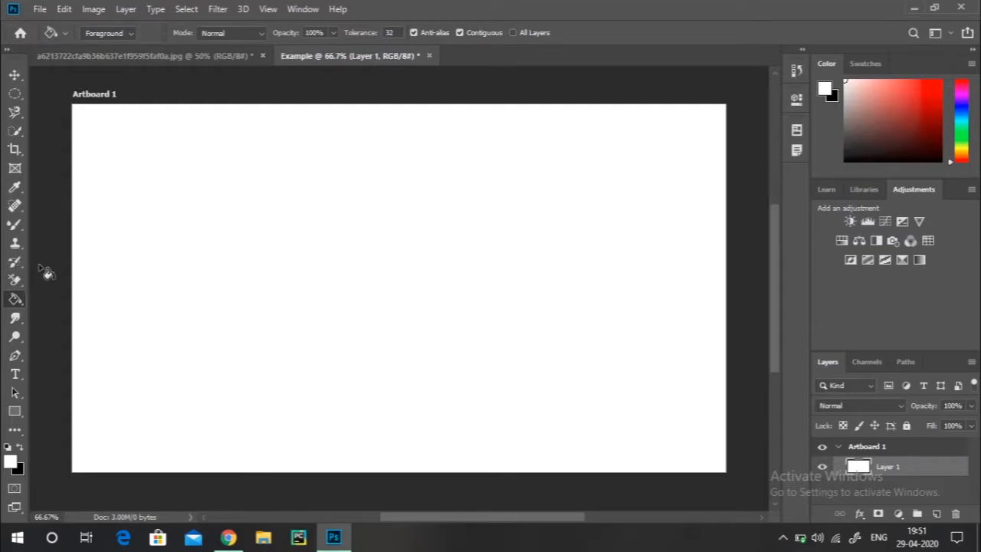
# Step: Return to the smiley ball photo and blur the ball's open eye using the Blur tool with a size 60 brush at 50% strength
pyautogui.click(145, 56)
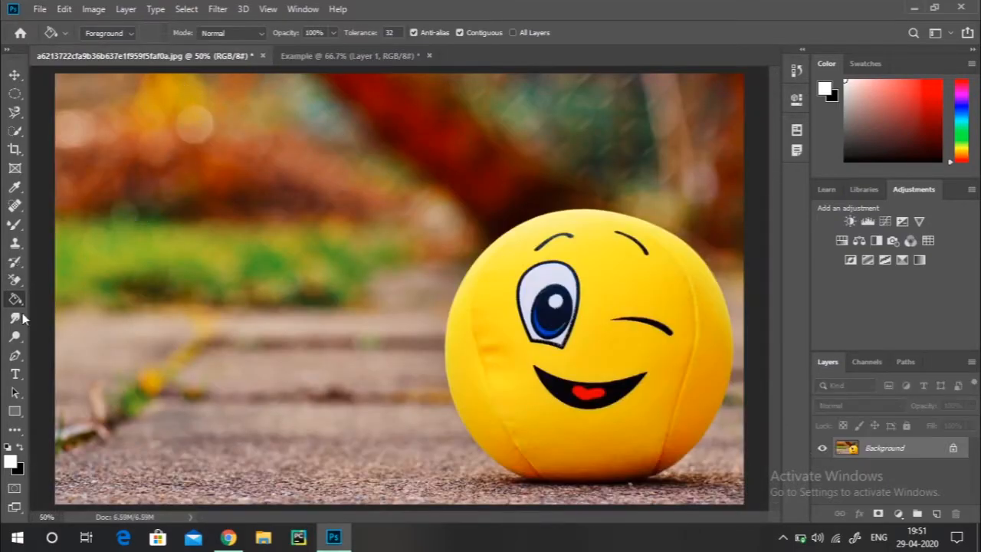
pyautogui.click(16, 317)
pyautogui.rightClick(15, 318)
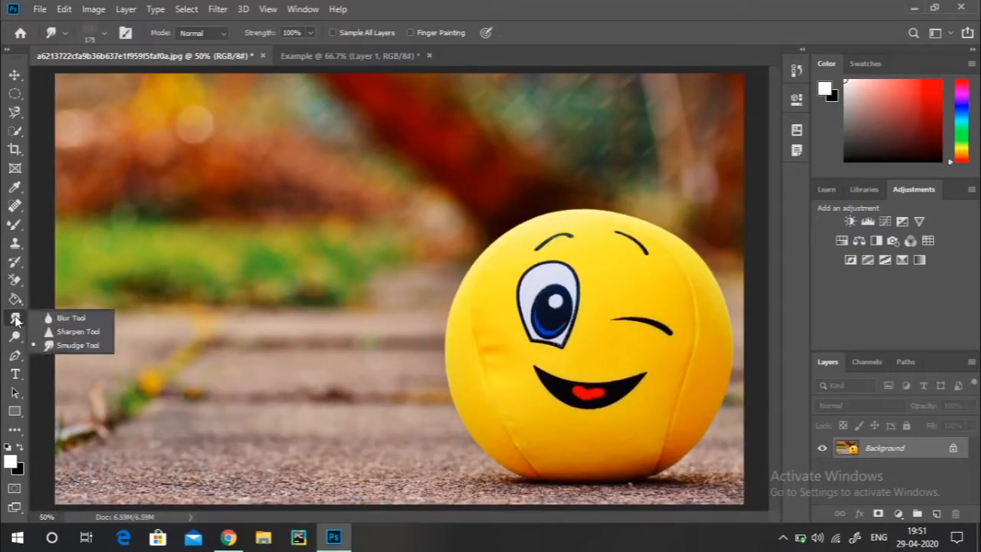
pyautogui.click(69, 318)
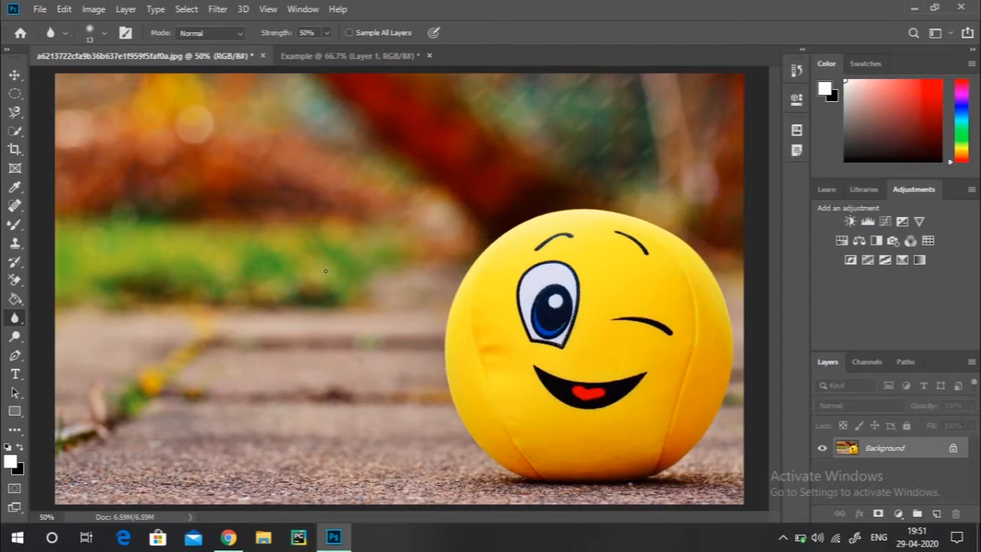
pyautogui.press(']')
pyautogui.press(']')
pyautogui.press(']')
pyautogui.press(']')
pyautogui.press(']')
pyautogui.hotkey('ctrl', '+')
pyautogui.hotkey('ctrl', '+')
pyautogui.moveTo(508, 309); pyautogui.dragTo(280, 300)
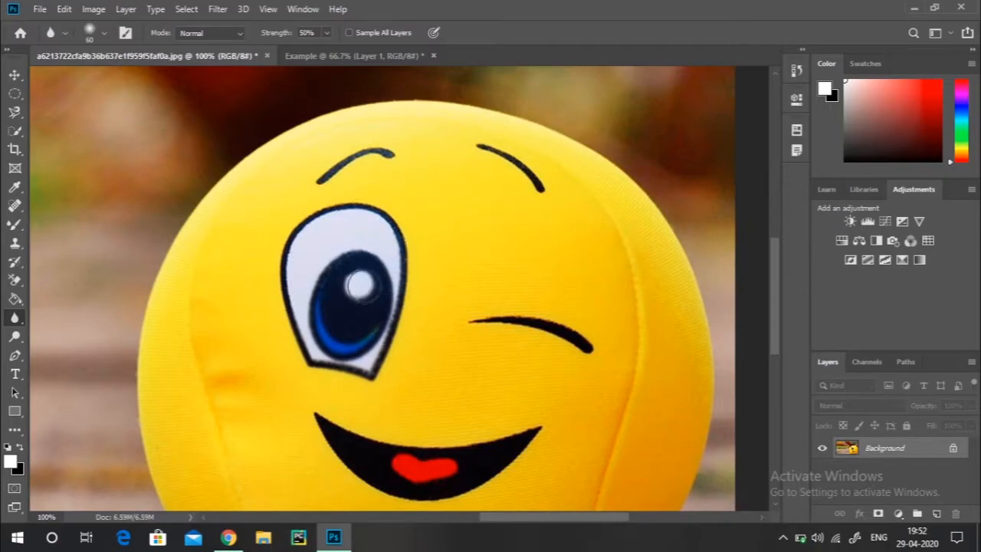
# Step: Raise the Blur tool's strength to 100% and blur the open eye and its outline further
pyautogui.click(325, 32)
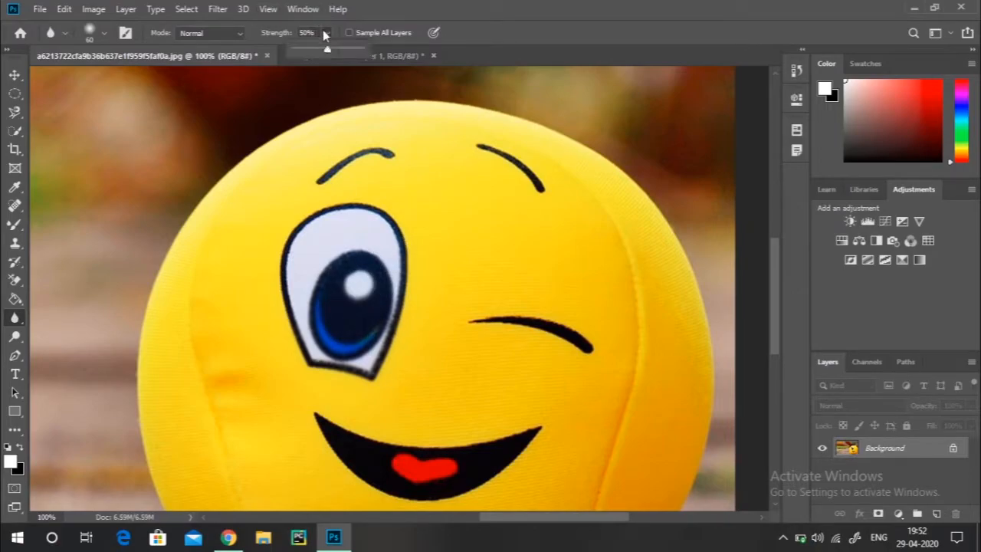
pyautogui.moveTo(323, 50); pyautogui.dragTo(367, 51)
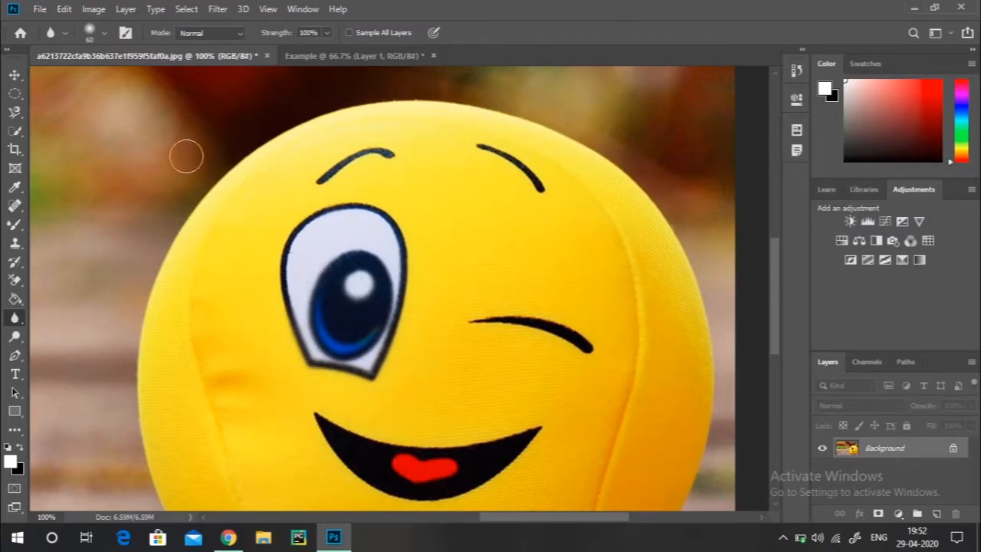
pyautogui.hotkey('ctrl', '-')
pyautogui.hotkey('ctrl', '-')
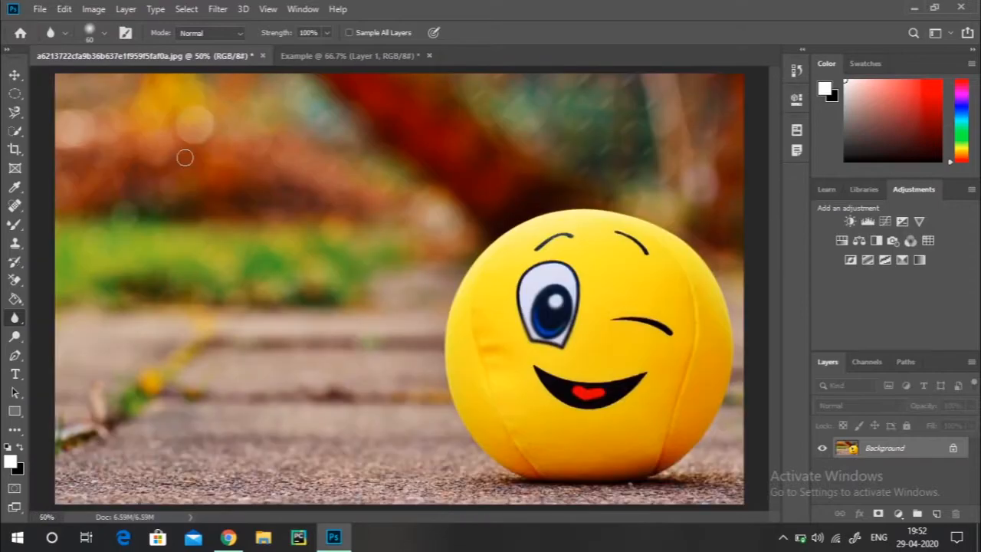
pyautogui.hotkey('ctrl', '+')
pyautogui.hotkey('ctrl', '+')
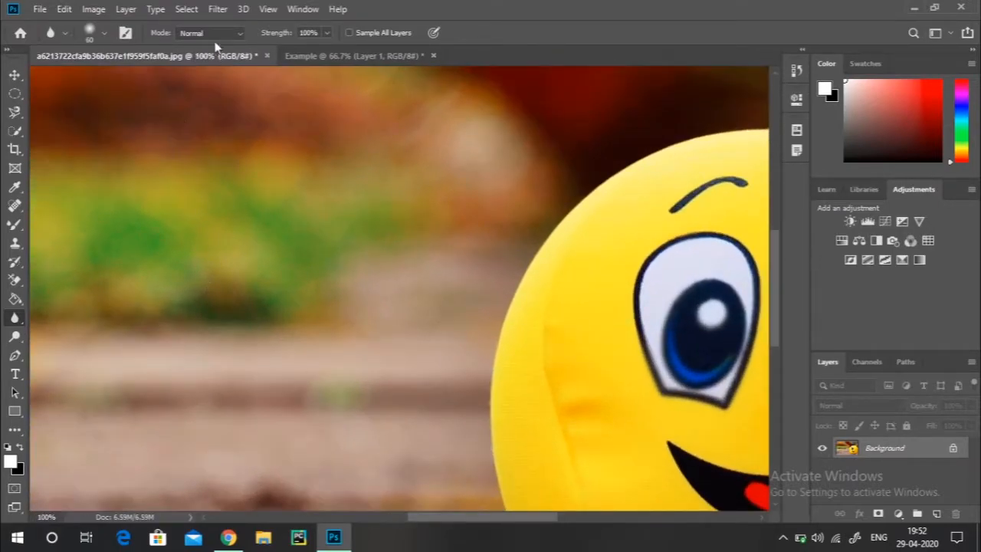
# Step: Examine the available blur filters without applying one
pyautogui.click(218, 11)
pyautogui.moveTo(385, 184)
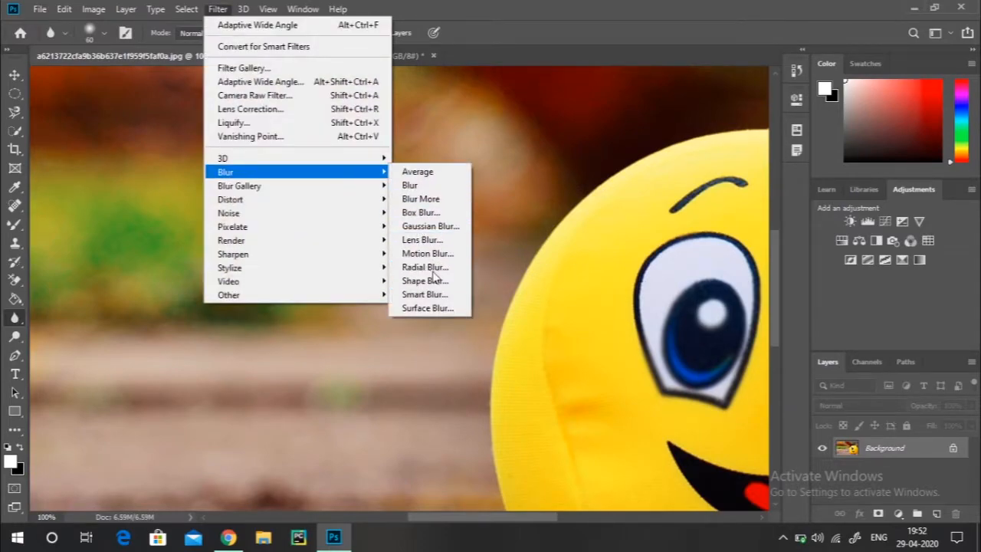
pyautogui.click(486, 14)
# Step: Sharpen the ball's winking eye line using the Sharpen tool with a size 45 brush at 50% strength
pyautogui.hscroll(5, 425, 313)
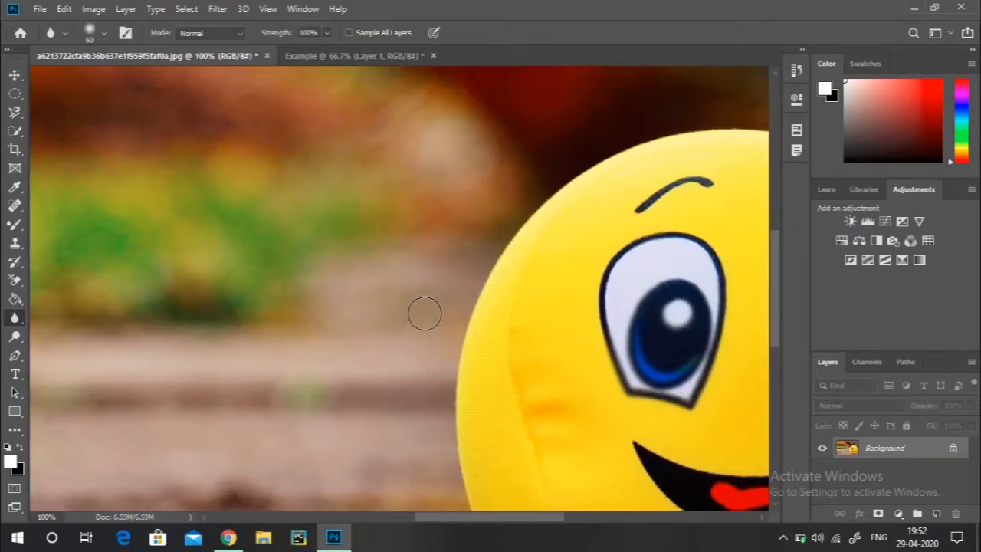
pyautogui.scroll(-1, 426, 312)
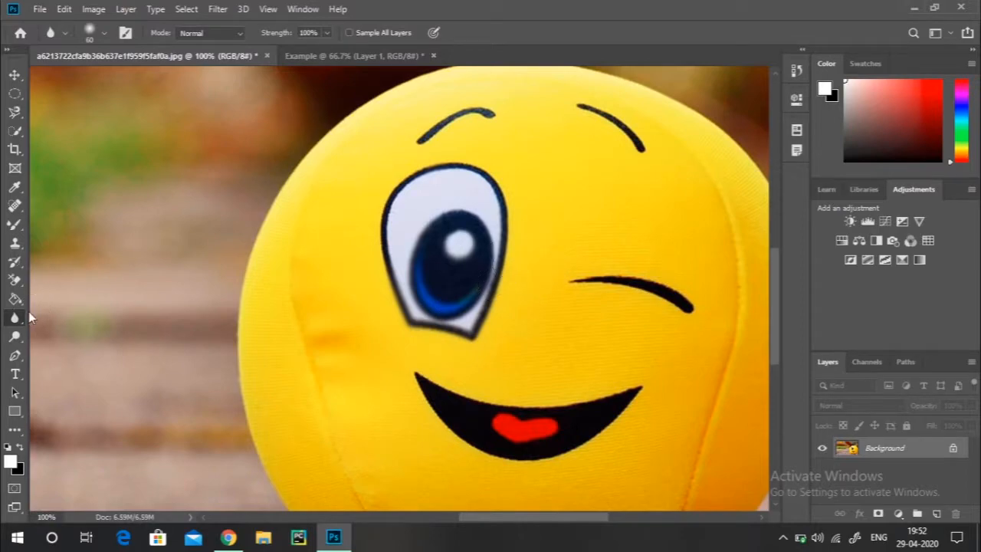
pyautogui.rightClick(20, 322)
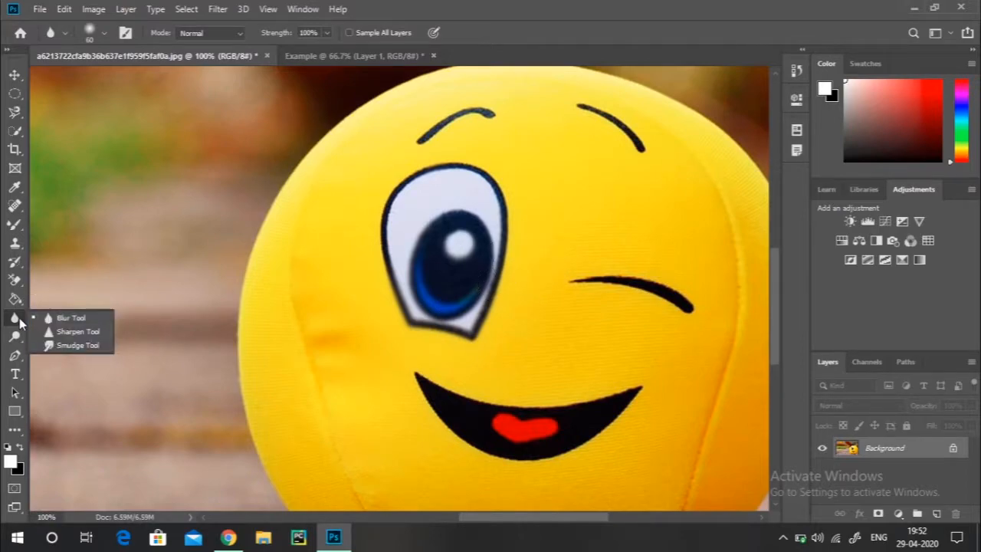
pyautogui.click(59, 331)
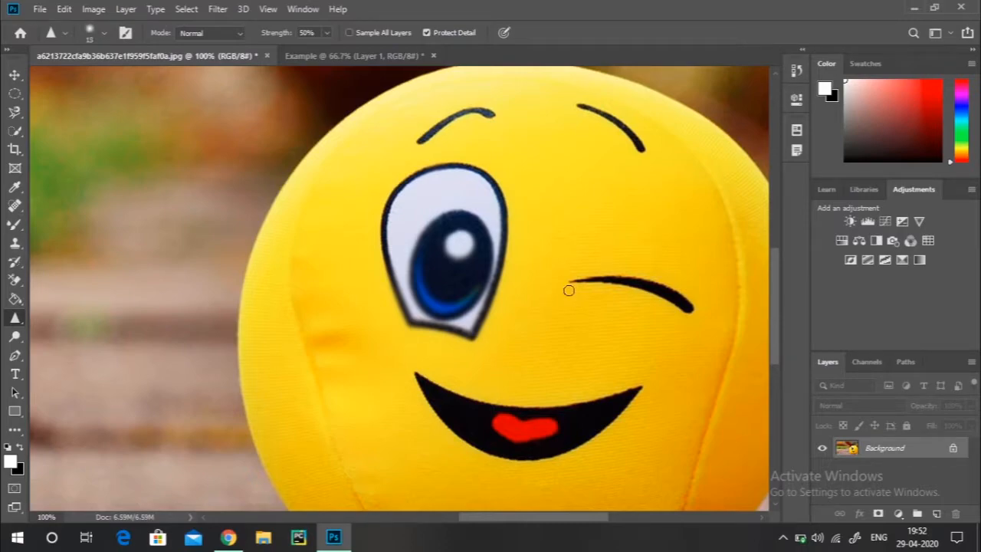
pyautogui.moveTo(569, 290); pyautogui.dragTo(580, 280)
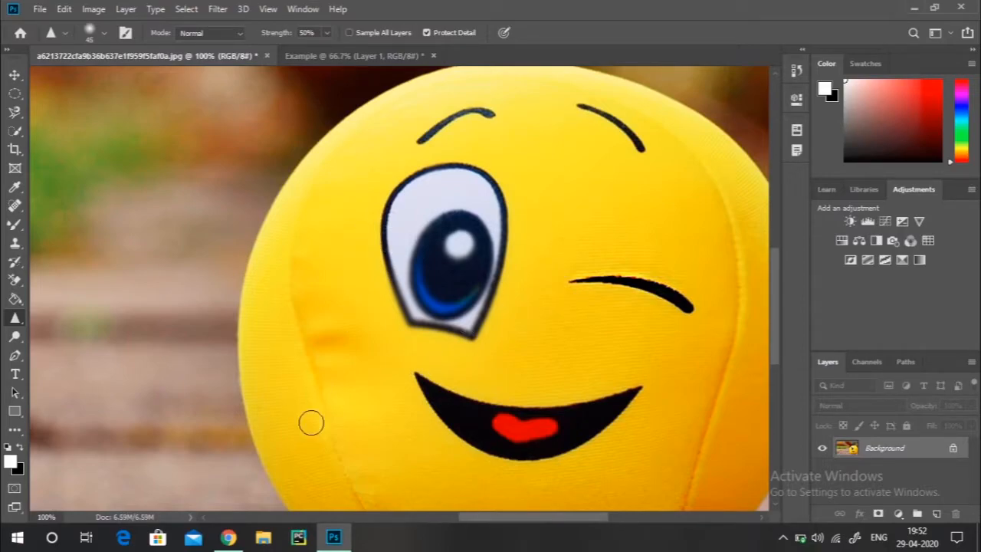
pyautogui.click(38, 9)
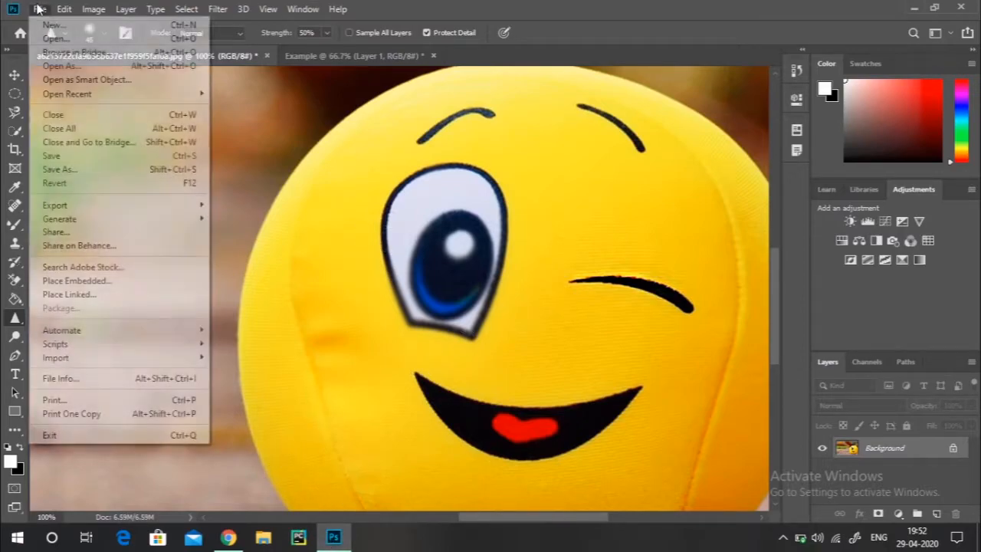
pyautogui.click(55, 39)
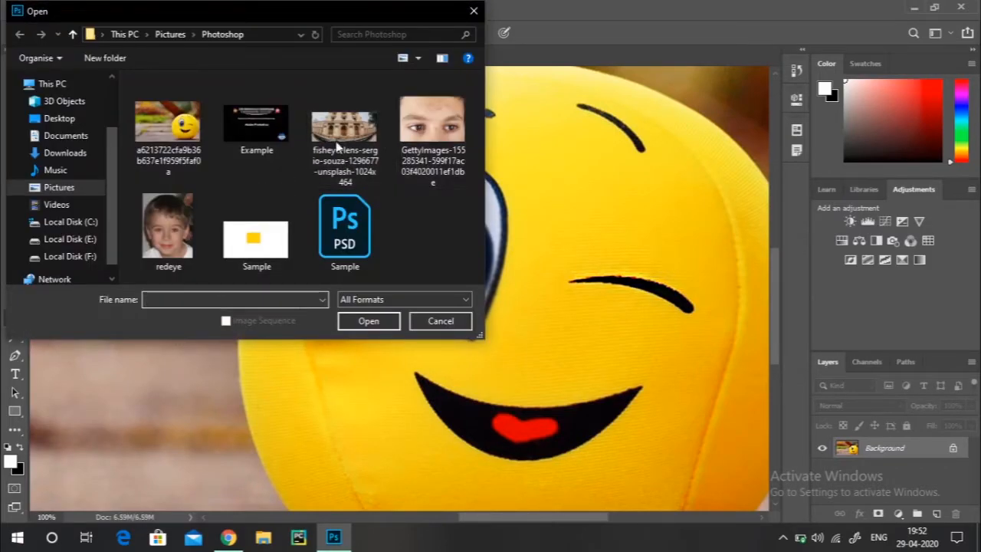
pyautogui.doubleClick(416, 130)
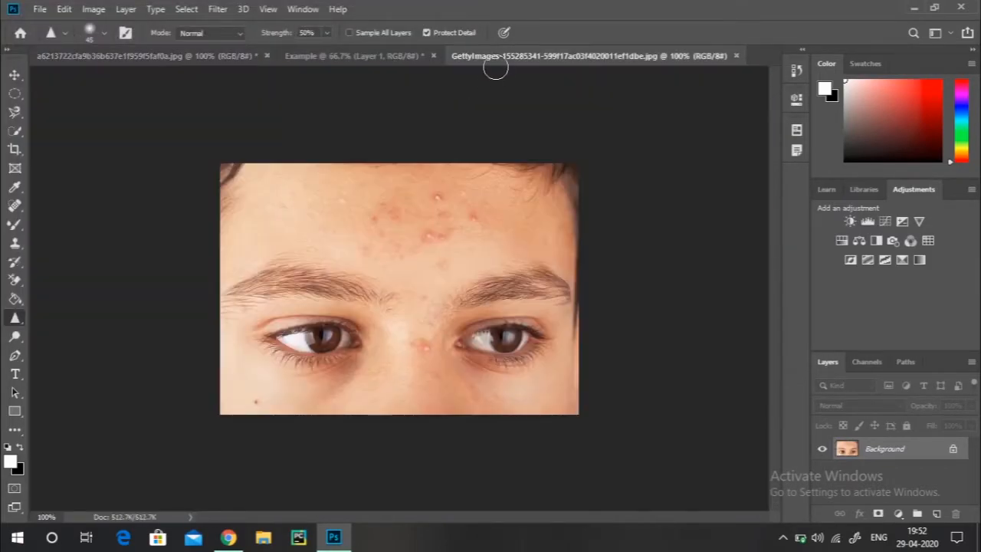
pyautogui.moveTo(342, 317); pyautogui.dragTo(308, 338)
# Step: Sharpen the inner end of the eyebrow on the image's left side with the Sharpen tool at 50% strength
pyautogui.rightClick(15, 317)
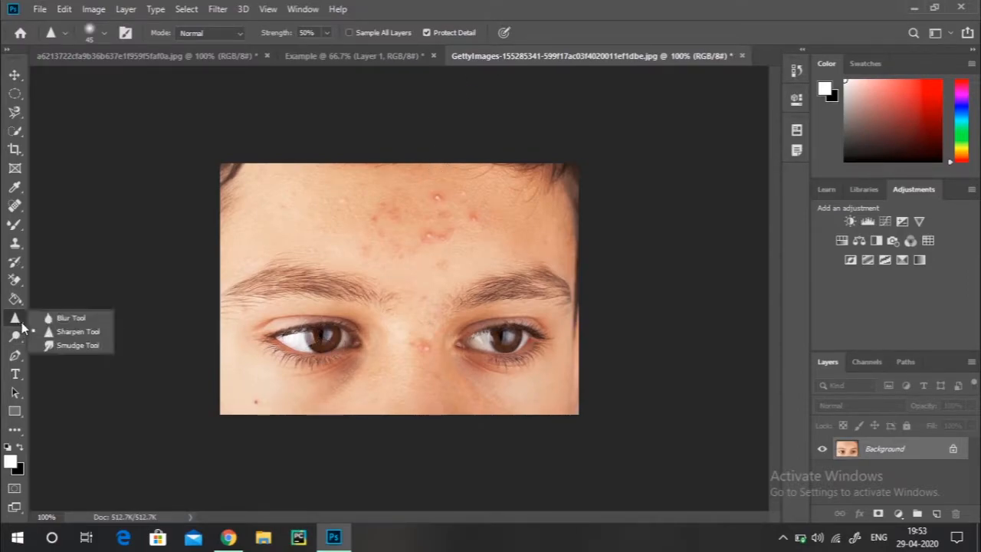
pyautogui.click(62, 331)
pyautogui.hotkey('ctrl', '+')
pyautogui.hotkey('ctrl', '+')
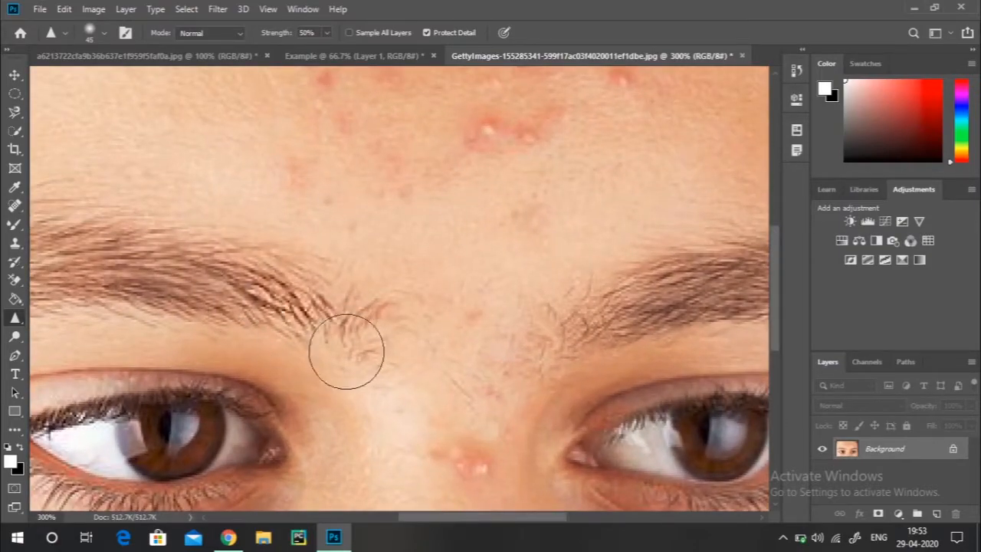
pyautogui.moveTo(353, 390)
pyautogui.mouseDown()
pyautogui.moveTo(148, 286)
pyautogui.moveTo(339, 332)
pyautogui.moveTo(125, 272)
pyautogui.moveTo(285, 319)
pyautogui.moveTo(133, 249)
pyautogui.moveTo(334, 350)
pyautogui.mouseUp()
pyautogui.hotkey('ctrl', '-')
pyautogui.hotkey('ctrl', '-')
pyautogui.hotkey('ctrl', '-')
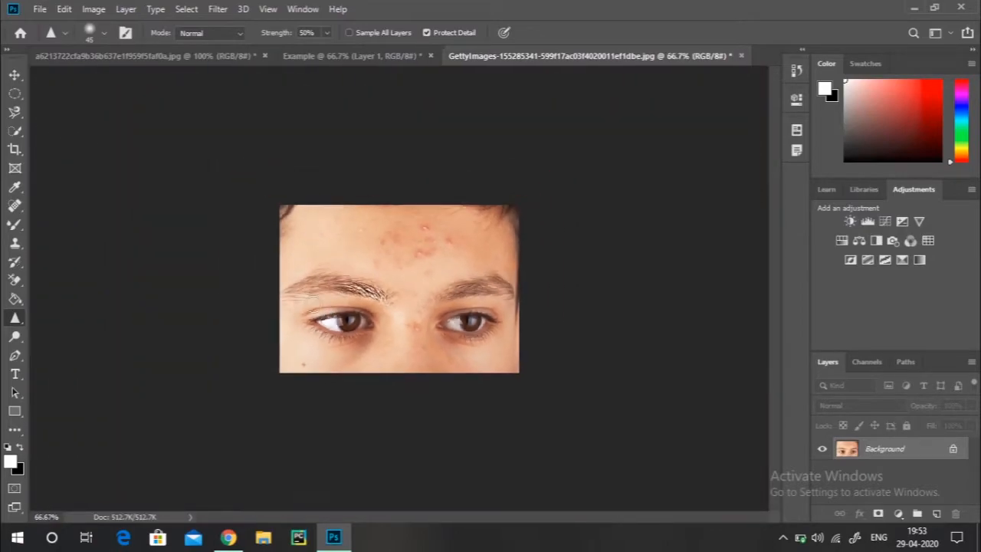
pyautogui.hotkey('ctrl', '+')
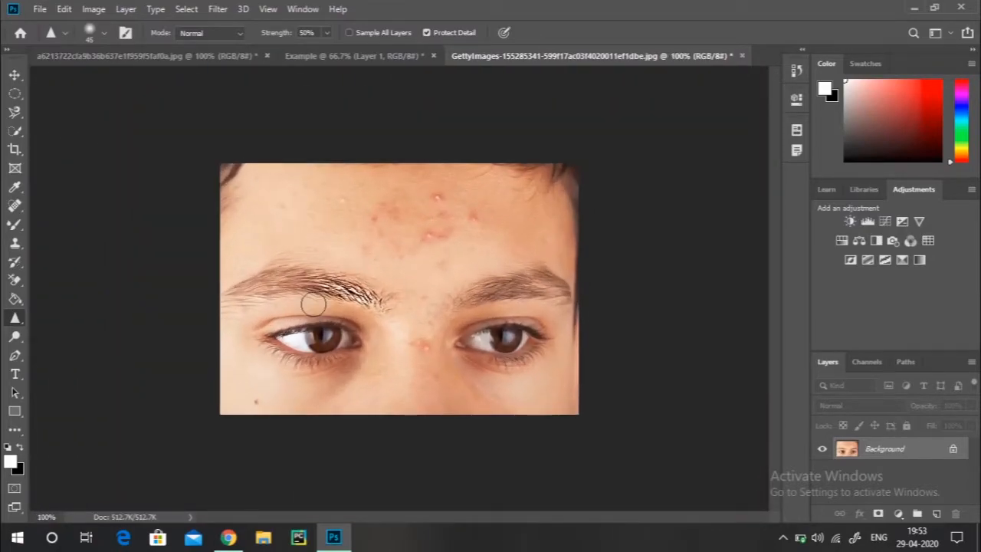
# Step: Examine the Sharpen tool's brush presets, size and hardness settings
pyautogui.rightClick(14, 319)
pyautogui.click(53, 345)
pyautogui.click(105, 32)
pyautogui.click(62, 191)
pyautogui.click(30, 146)
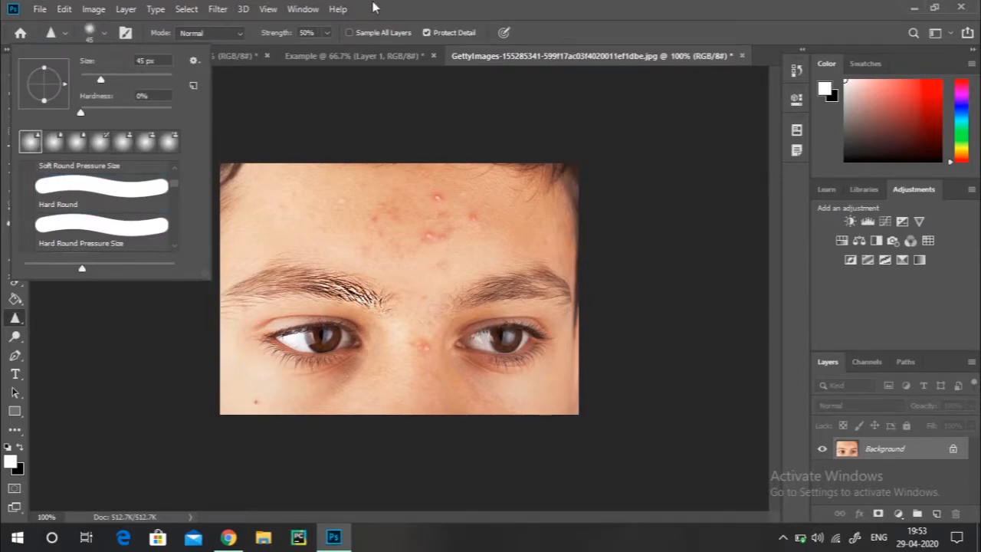
pyautogui.click(404, 6)
# Step: Switch back to the smiley ball photo
pyautogui.click(127, 62)
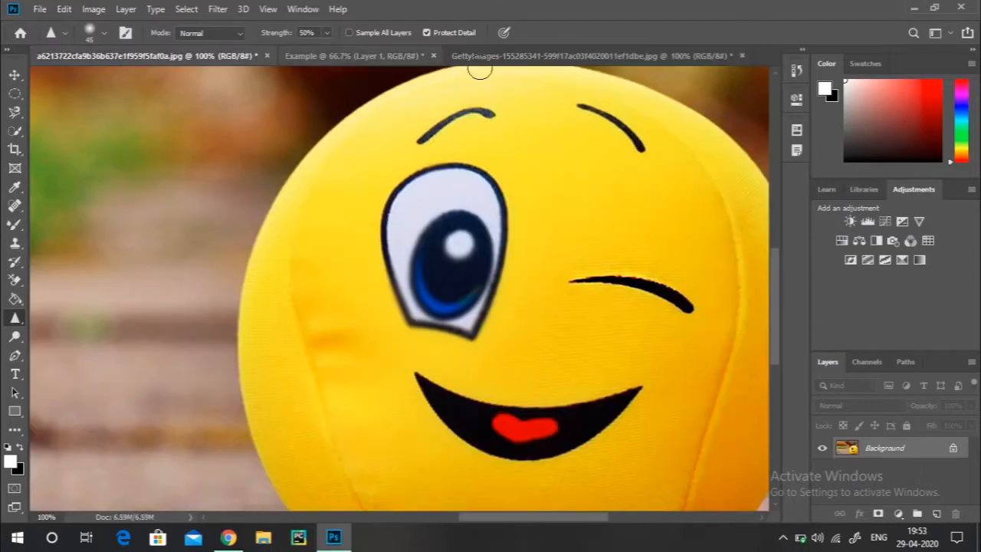
pyautogui.click(569, 55)
pyautogui.click(188, 58)
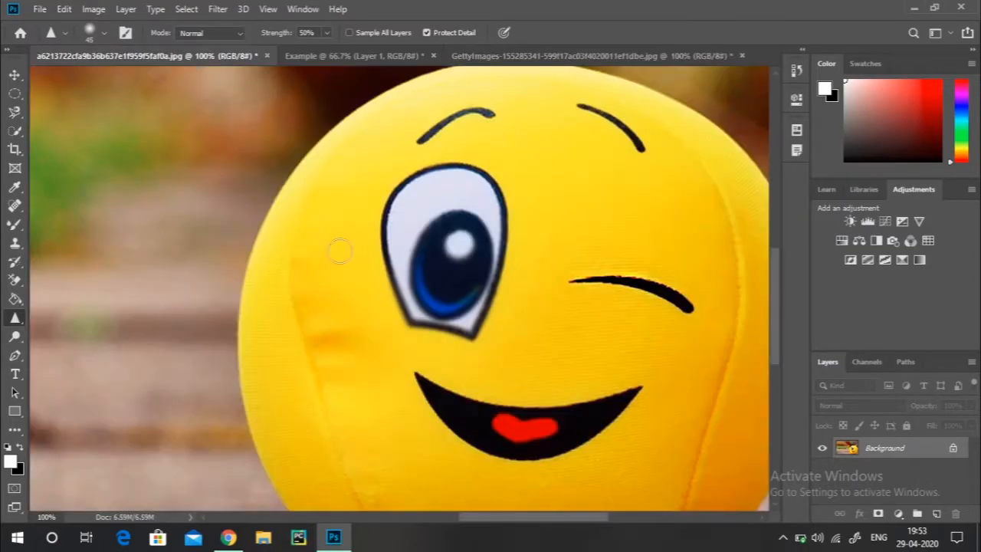
# Step: Try smudging the smiley ball's left edge outward with the Smudge tool at 175 px and 100% strength, and undo the stroke
pyautogui.hotkey('ctrl', '-')
pyautogui.hotkey('ctrl', '-')
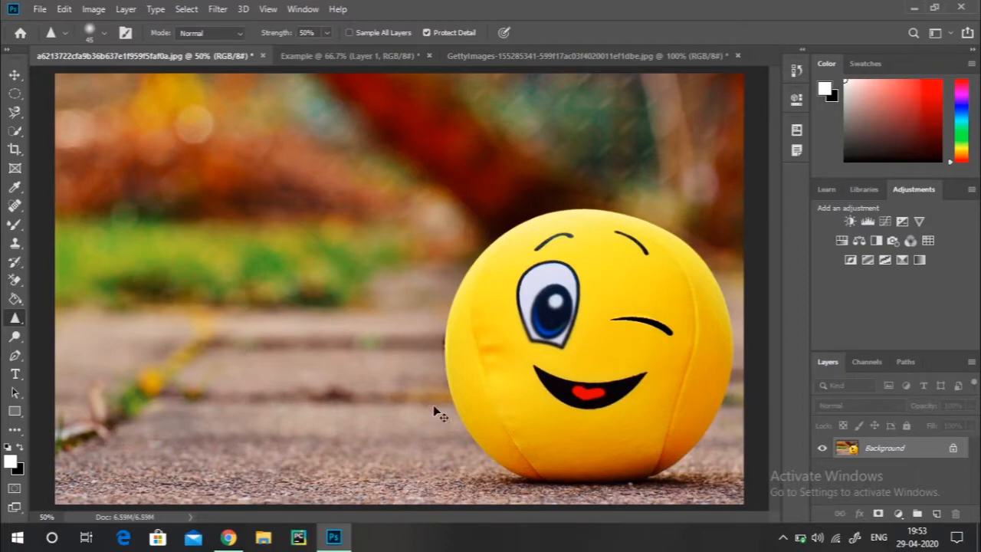
pyautogui.click(467, 57)
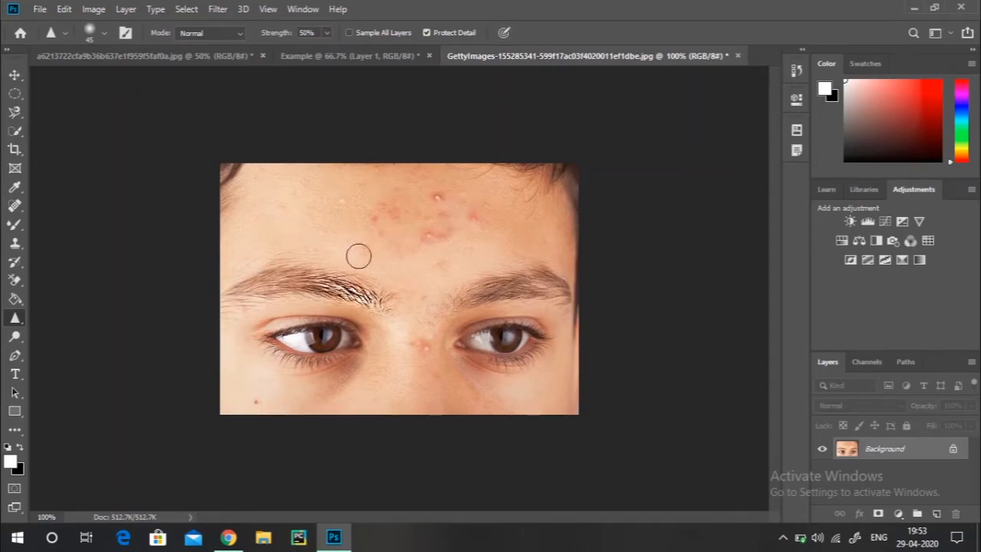
pyautogui.rightClick(19, 319)
pyautogui.click(58, 346)
pyautogui.click(175, 60)
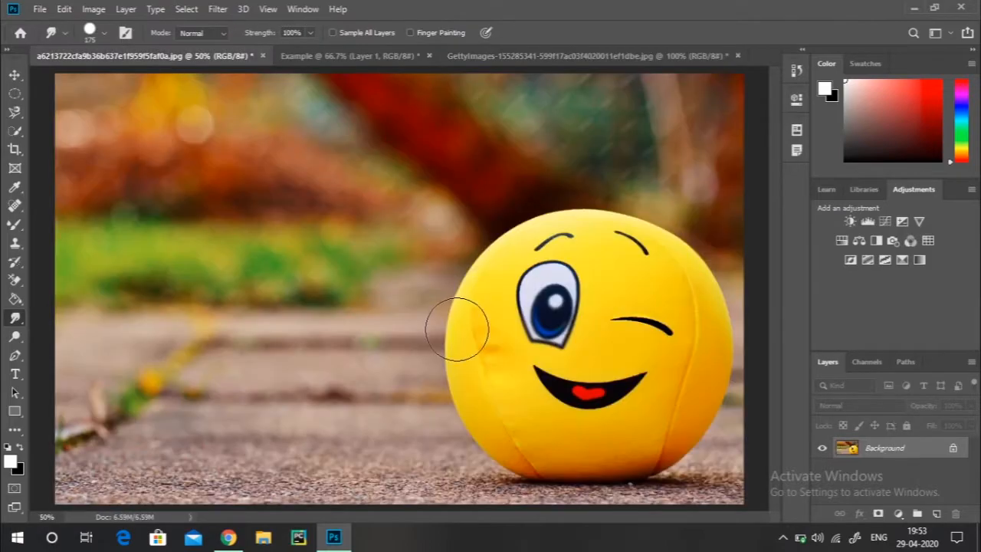
pyautogui.moveTo(464, 350); pyautogui.dragTo(408, 313)
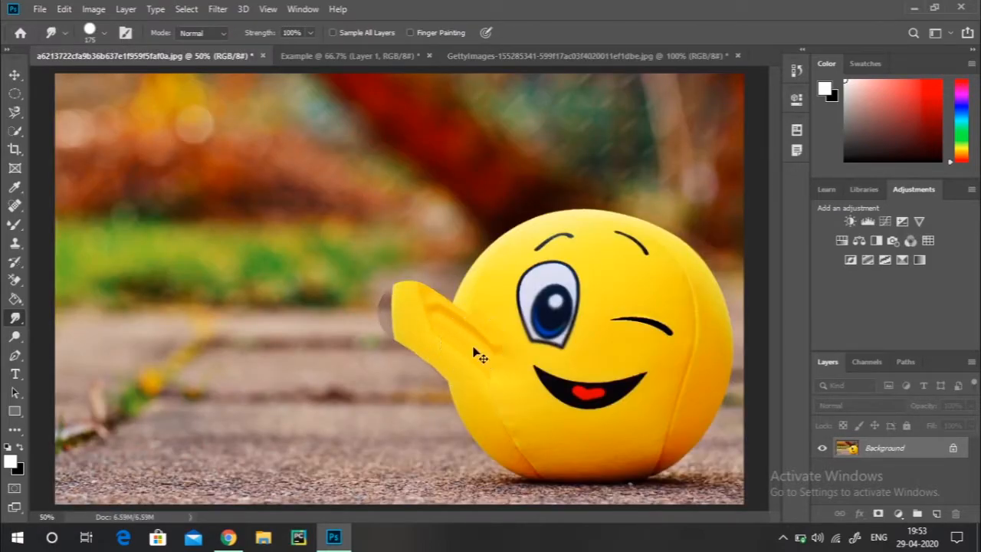
pyautogui.hotkey('ctrl', 'z')
# Step: Reduce the Smudge brush to 70 px and pull the ball's left edge outward into a raised arm with a hand
pyautogui.press('[')
pyautogui.press('[')
pyautogui.press('[')
pyautogui.press('[')
pyautogui.press('[')
pyautogui.press('[')
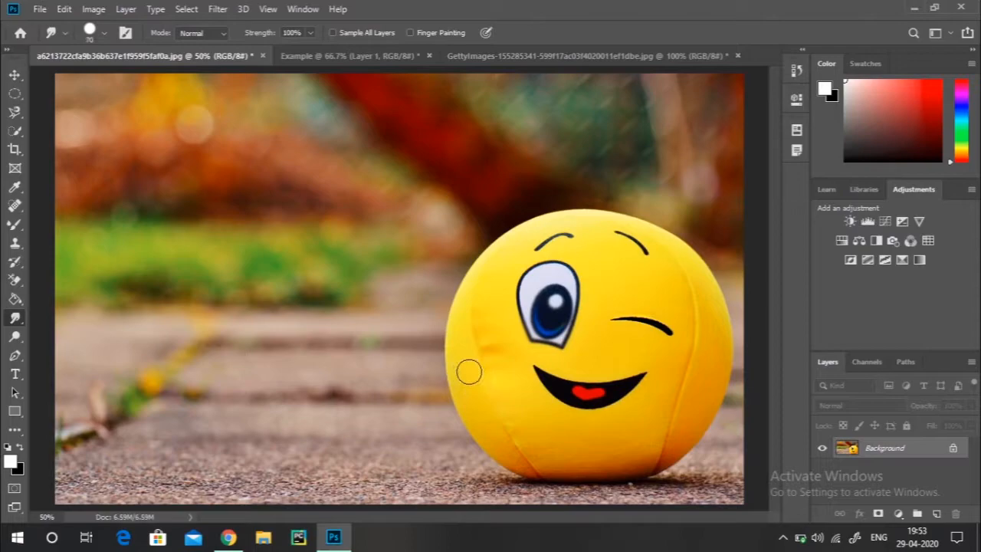
pyautogui.moveTo(454, 364)
pyautogui.mouseDown()
pyautogui.moveTo(425, 337)
pyautogui.moveTo(429, 284)
pyautogui.mouseUp()
pyautogui.moveTo(441, 331); pyautogui.dragTo(418, 291)
pyautogui.moveTo(426, 340); pyautogui.dragTo(407, 276)
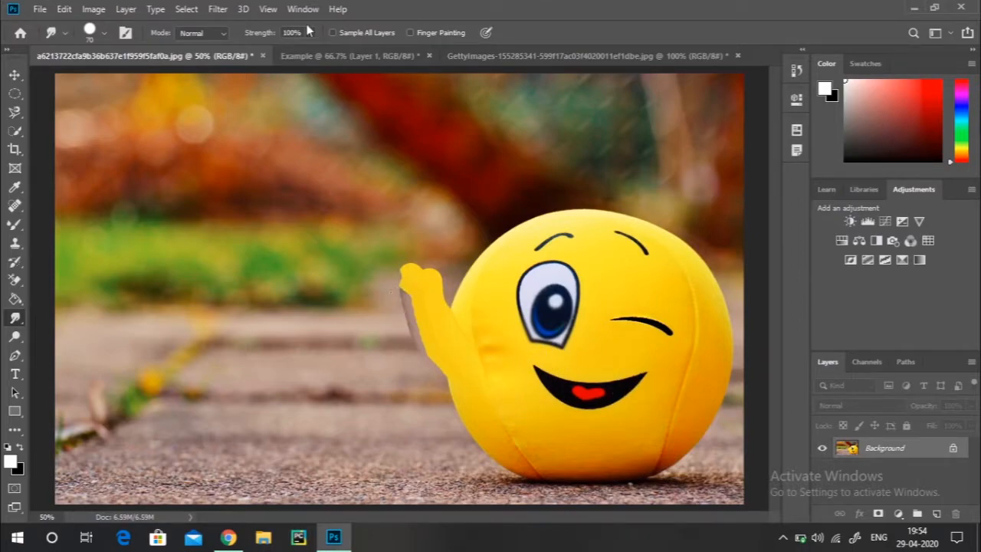
# Step: Lighten the smiley ball's open eye with the Dodge tool on Midtones at 50% exposure
pyautogui.click(217, 9)
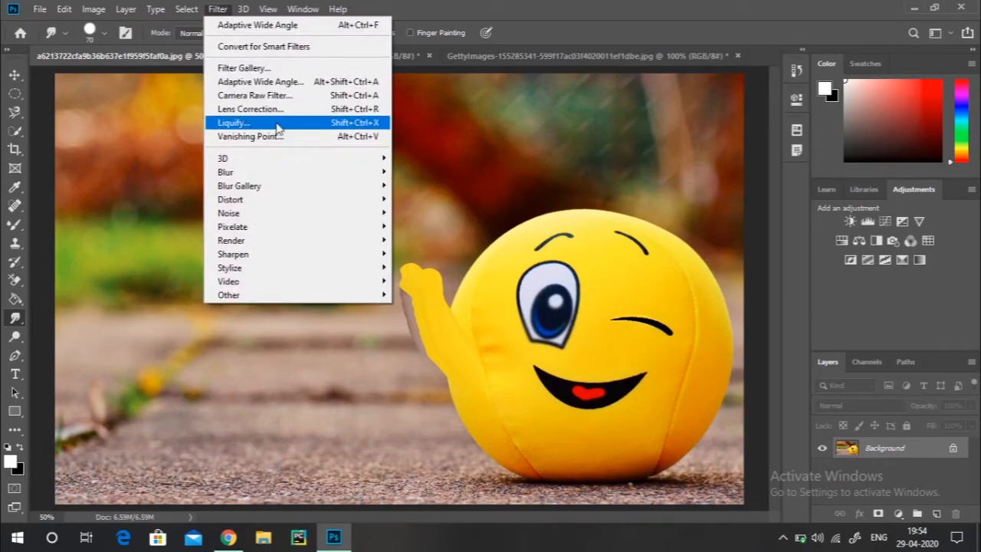
pyautogui.click(449, 10)
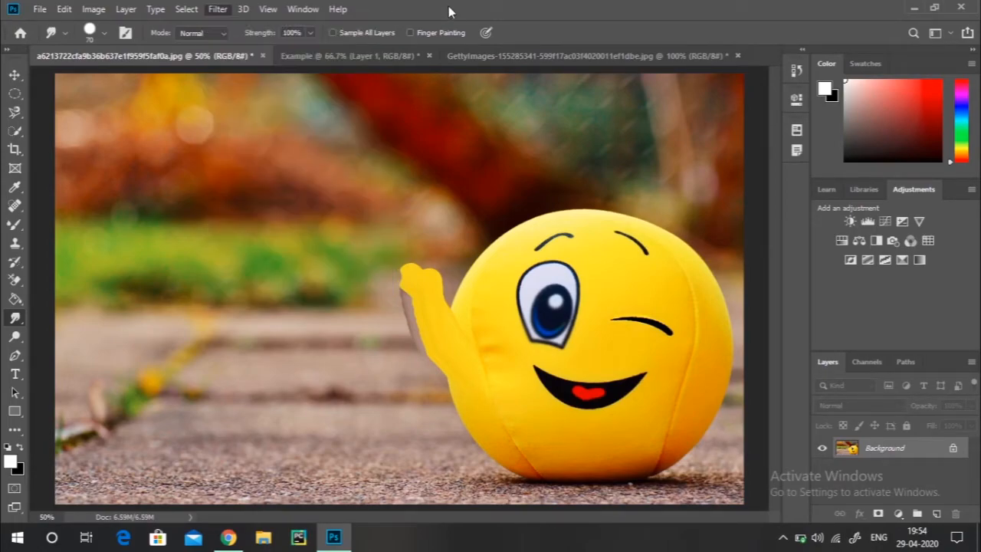
pyautogui.click(15, 336)
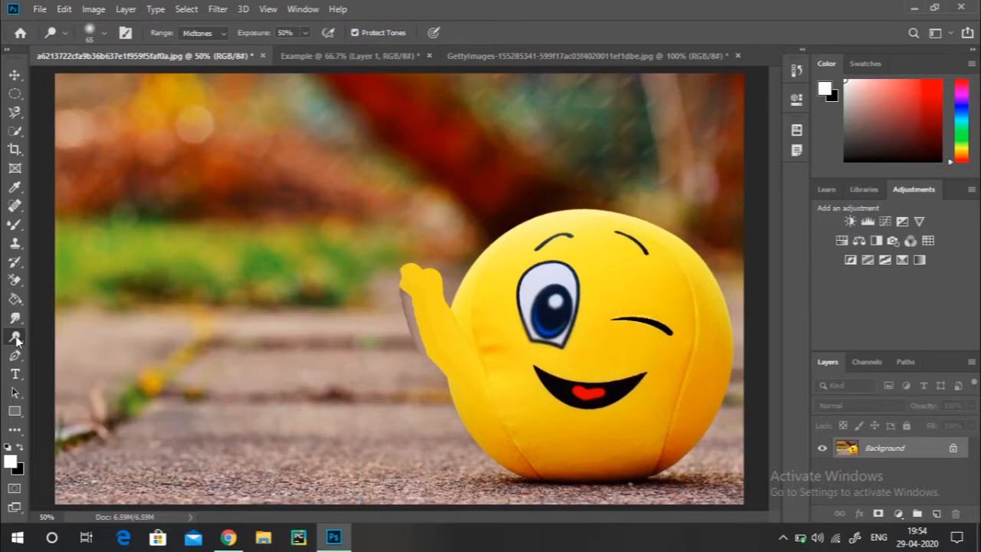
pyautogui.click(486, 61)
pyautogui.click(201, 55)
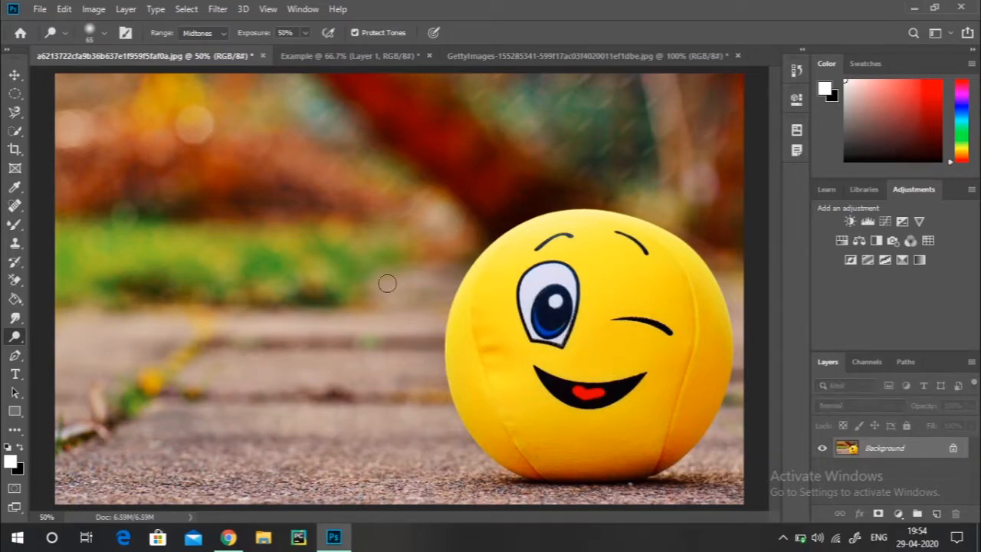
pyautogui.moveTo(522, 327); pyautogui.dragTo(539, 313)
# Step: In the GettyImages photo, lighten the dark skin under the eye on the image's left side with the Dodge tool at 50% exposure
pyautogui.click(472, 57)
pyautogui.moveTo(287, 350)
pyautogui.mouseDown()
pyautogui.moveTo(335, 341)
pyautogui.moveTo(344, 353)
pyautogui.mouseUp()
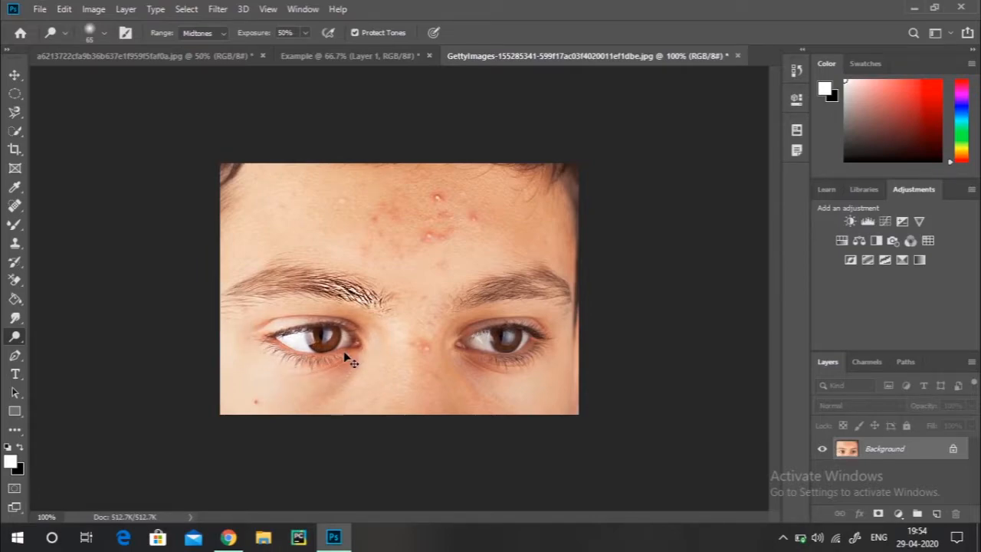
pyautogui.hotkey('ctrl', '+')
pyautogui.hotkey('ctrl', '+')
pyautogui.moveTo(375, 260); pyautogui.dragTo(438, 127)
pyautogui.press('[')
pyautogui.press('[')
pyautogui.moveTo(357, 304)
pyautogui.mouseDown()
pyautogui.moveTo(313, 340)
pyautogui.moveTo(360, 280)
pyautogui.moveTo(229, 423)
pyautogui.moveTo(344, 318)
pyautogui.moveTo(262, 385)
pyautogui.moveTo(302, 289)
pyautogui.moveTo(292, 317)
pyautogui.moveTo(181, 304)
pyautogui.moveTo(341, 292)
pyautogui.moveTo(186, 386)
pyautogui.moveTo(338, 324)
pyautogui.moveTo(310, 375)
pyautogui.moveTo(327, 341)
pyautogui.moveTo(377, 317)
pyautogui.moveTo(297, 378)
pyautogui.moveTo(377, 280)
pyautogui.moveTo(295, 375)
pyautogui.moveTo(406, 259)
pyautogui.moveTo(252, 315)
pyautogui.moveTo(371, 285)
pyautogui.moveTo(219, 358)
pyautogui.moveTo(322, 334)
pyautogui.moveTo(384, 286)
pyautogui.mouseUp()
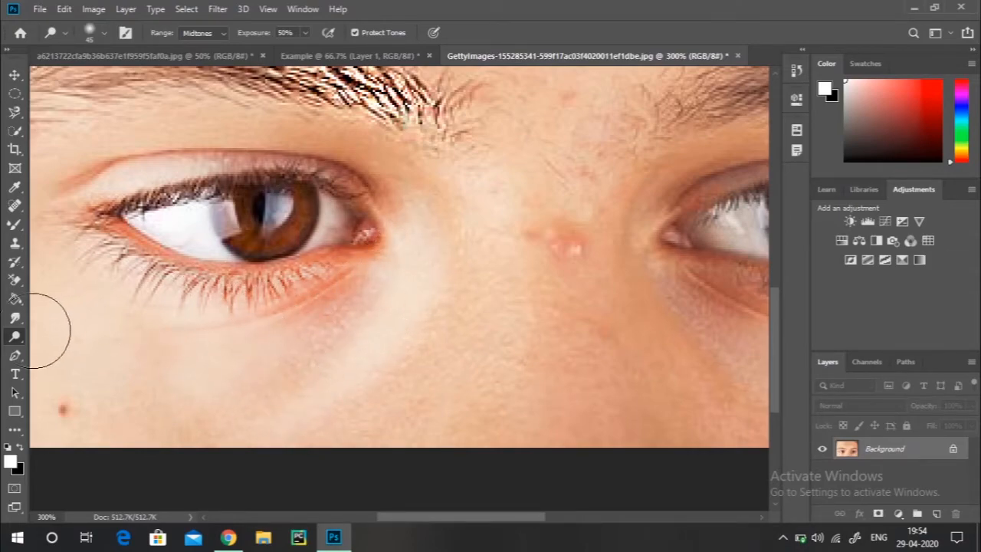
# Step: Darken the skin under the same eye with the Burn tool on Midtones at 50% exposure
pyautogui.rightClick(12, 342)
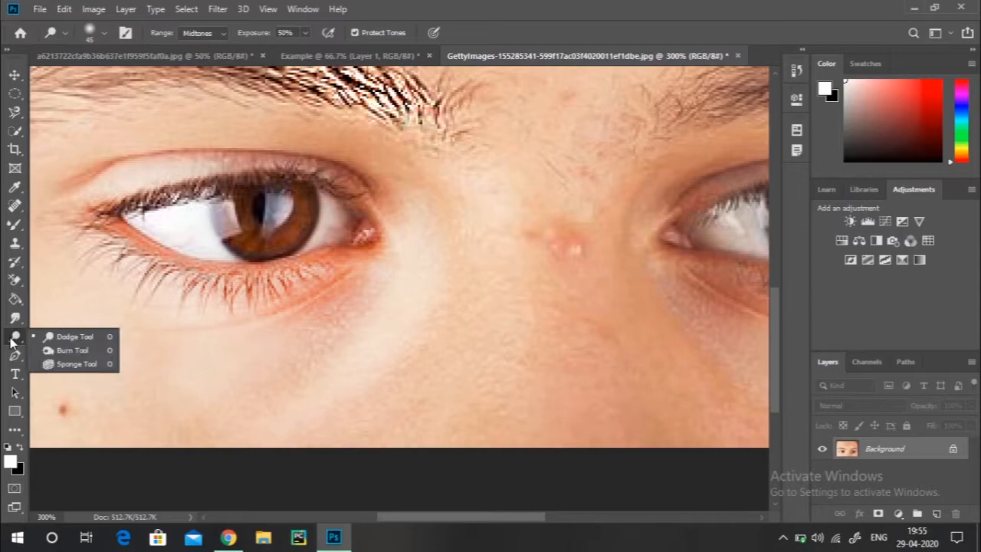
pyautogui.click(44, 348)
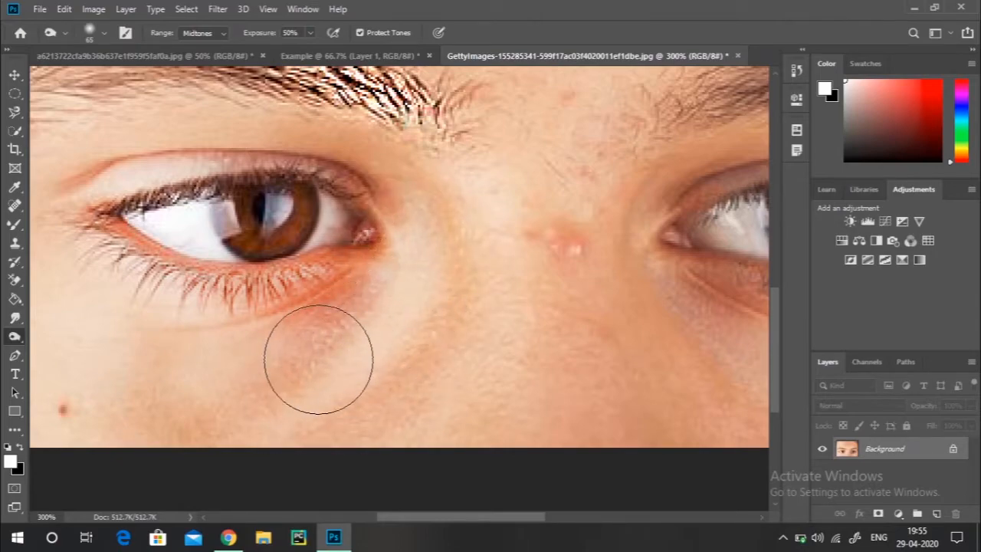
# Step: Intensify the forehead's skin colour with the Sponge tool in Saturate mode at 50% flow
pyautogui.rightClick(13, 338)
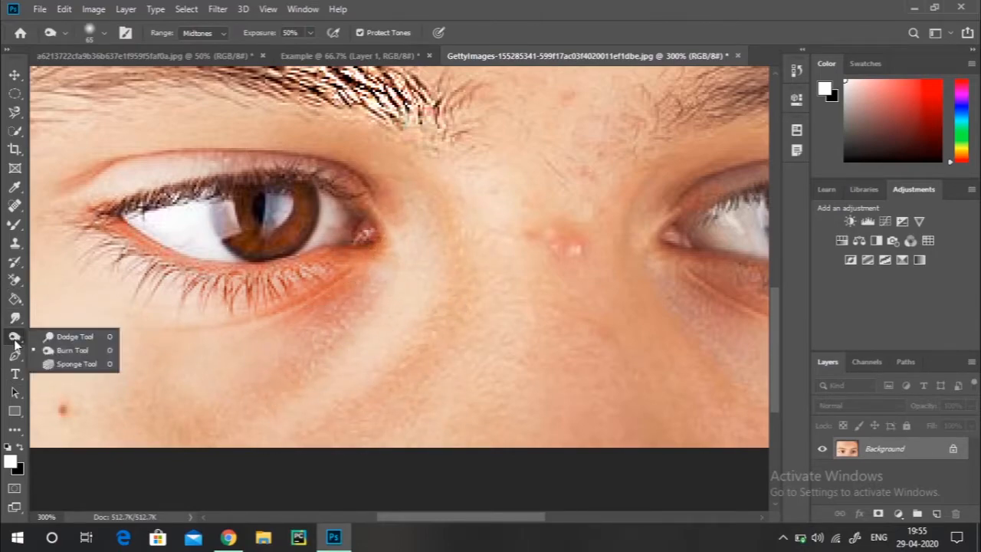
pyautogui.click(70, 364)
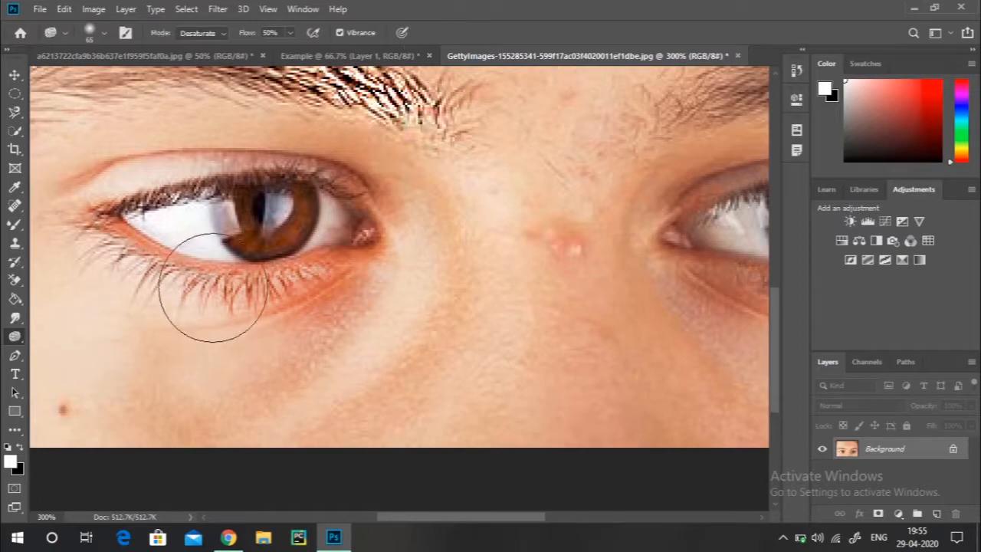
pyautogui.click(205, 34)
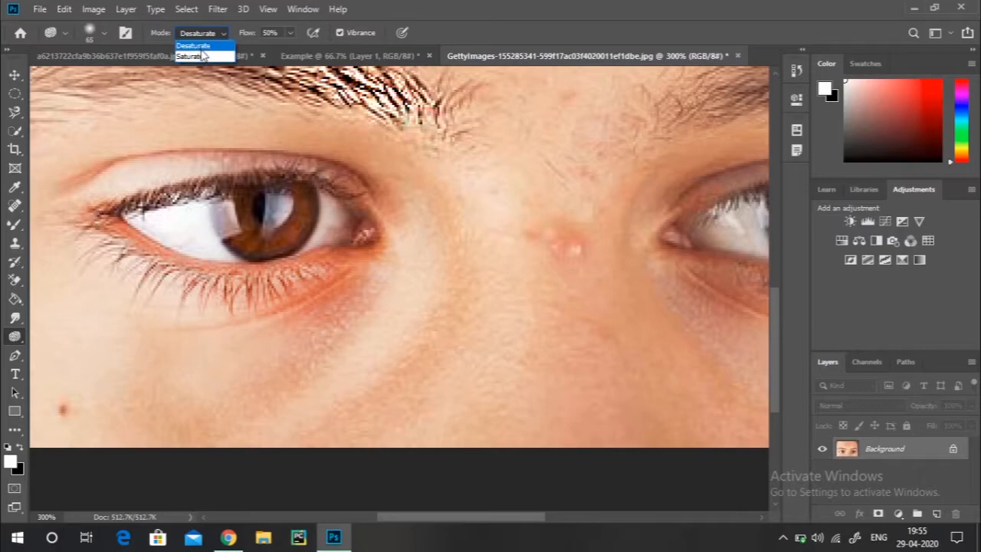
pyautogui.click(209, 47)
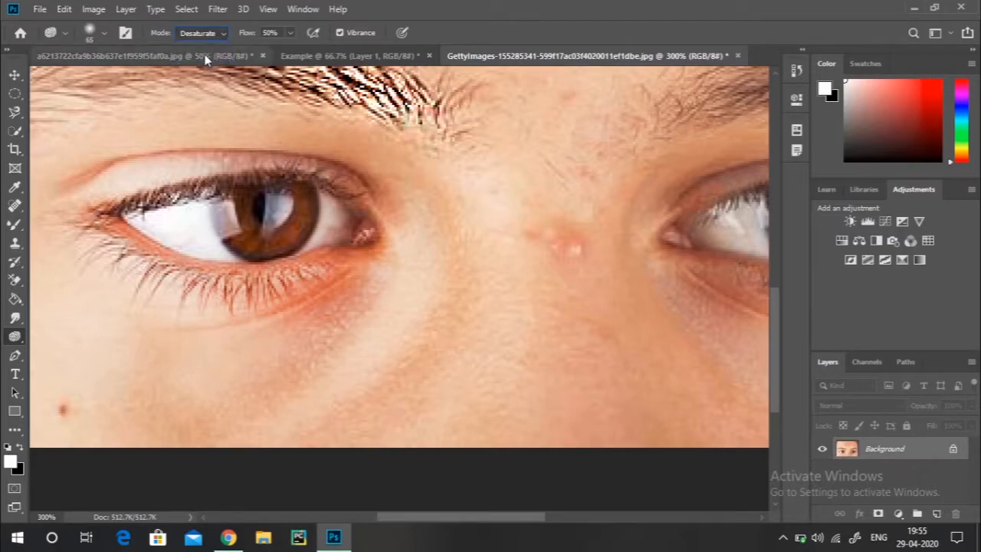
pyautogui.click(210, 37)
pyautogui.click(201, 57)
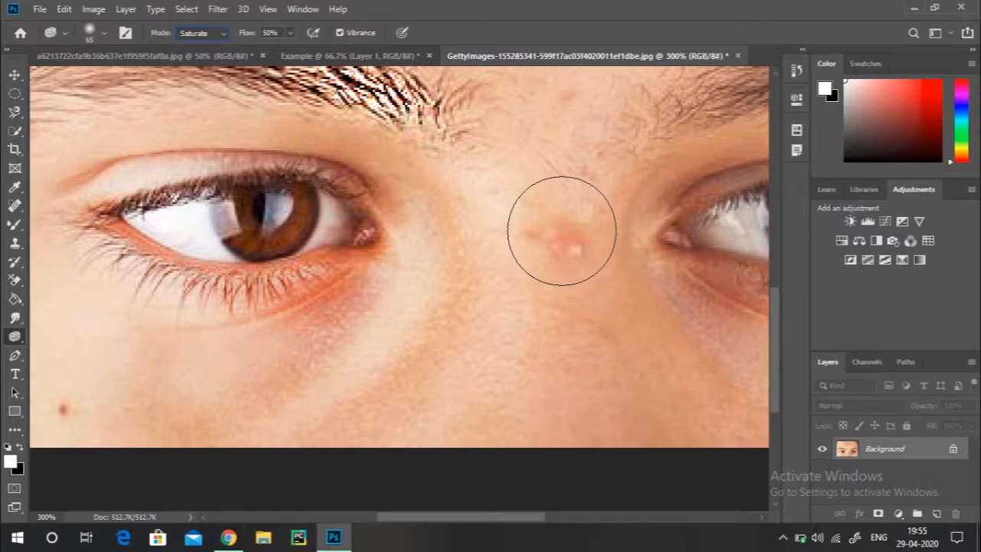
pyautogui.hotkey('ctrl', '-')
pyautogui.hotkey('ctrl', '-')
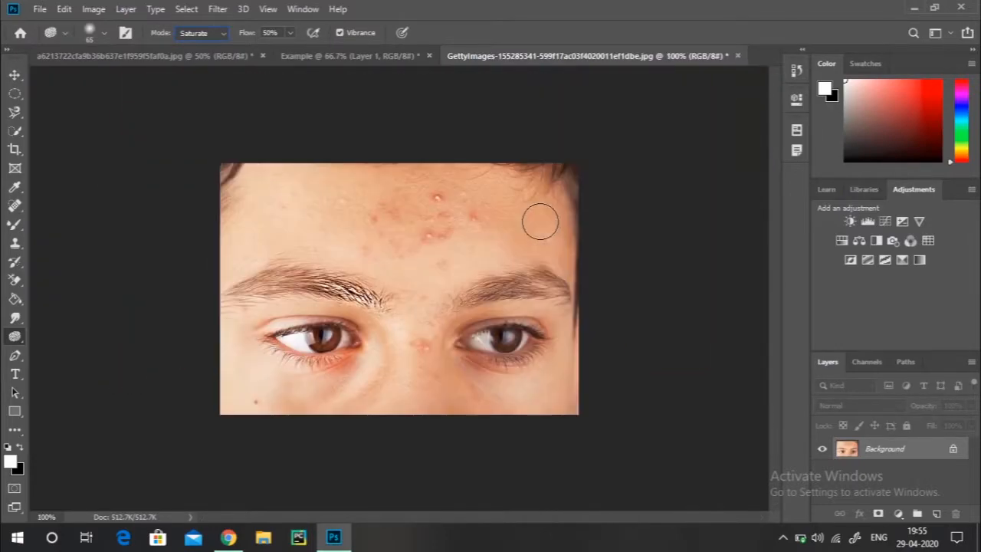
pyautogui.moveTo(504, 199)
pyautogui.mouseDown()
pyautogui.moveTo(477, 211)
pyautogui.moveTo(419, 185)
pyautogui.moveTo(499, 189)
pyautogui.moveTo(147, 189)
pyautogui.moveTo(331, 176)
pyautogui.moveTo(302, 244)
pyautogui.moveTo(254, 230)
pyautogui.moveTo(483, 220)
pyautogui.moveTo(280, 176)
pyautogui.moveTo(493, 262)
pyautogui.moveTo(430, 239)
pyautogui.mouseUp()
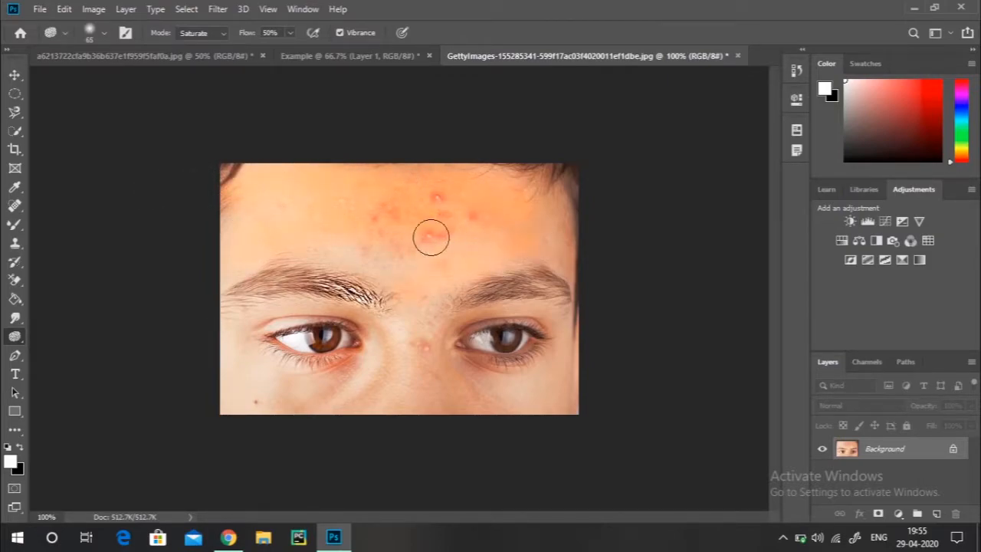
# Step: Switch the Sponge tool to Desaturate mode and mute the colour at the eye's inner corner and across the forehead
pyautogui.click(224, 34)
pyautogui.click(203, 43)
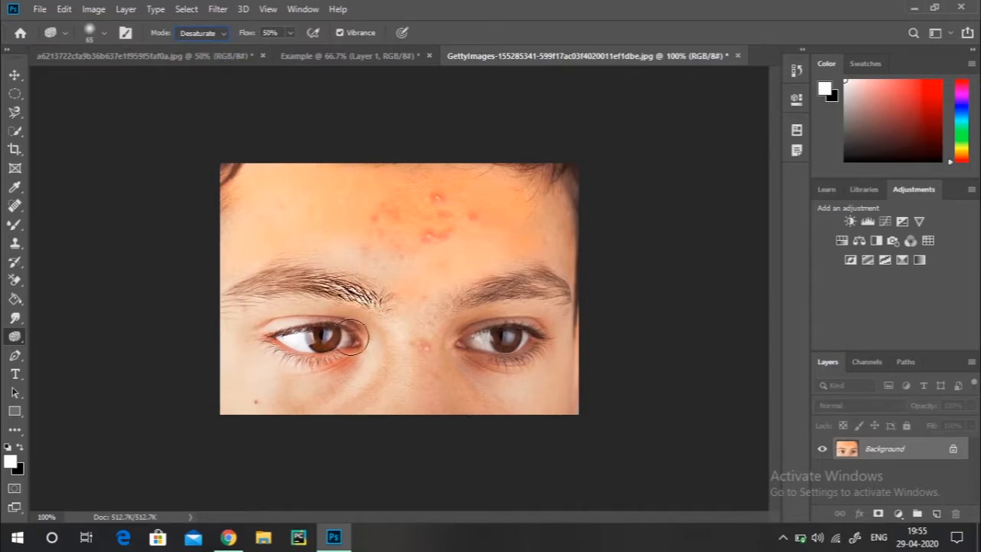
pyautogui.moveTo(352, 349); pyautogui.dragTo(379, 342)
pyautogui.moveTo(331, 226)
pyautogui.mouseDown()
pyautogui.moveTo(496, 218)
pyautogui.moveTo(391, 192)
pyautogui.moveTo(465, 195)
pyautogui.mouseUp()
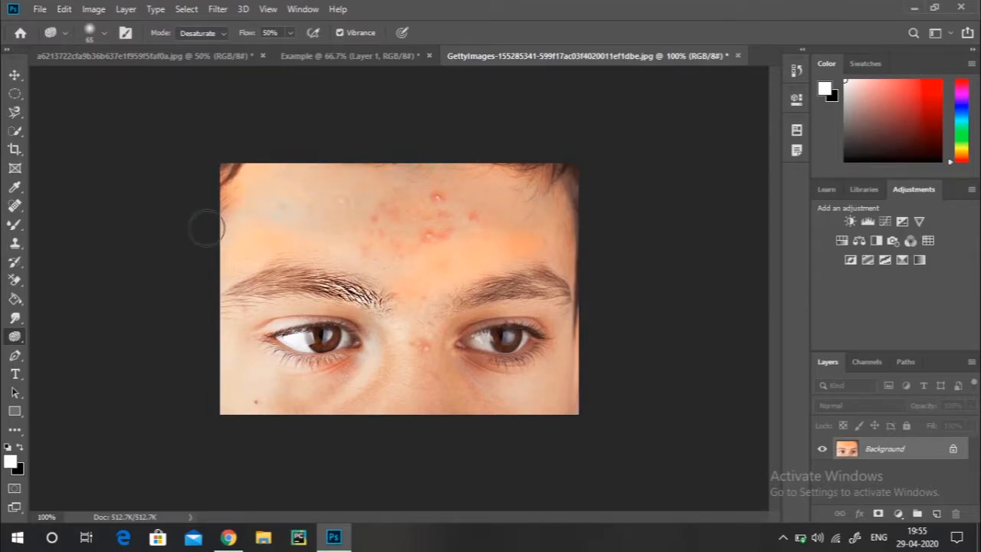
pyautogui.moveTo(464, 264)
pyautogui.mouseDown()
pyautogui.moveTo(384, 278)
pyautogui.moveTo(541, 234)
pyautogui.moveTo(392, 225)
pyautogui.moveTo(538, 241)
pyautogui.moveTo(389, 200)
pyautogui.moveTo(536, 234)
pyautogui.moveTo(492, 255)
pyautogui.moveTo(388, 193)
pyautogui.mouseUp()
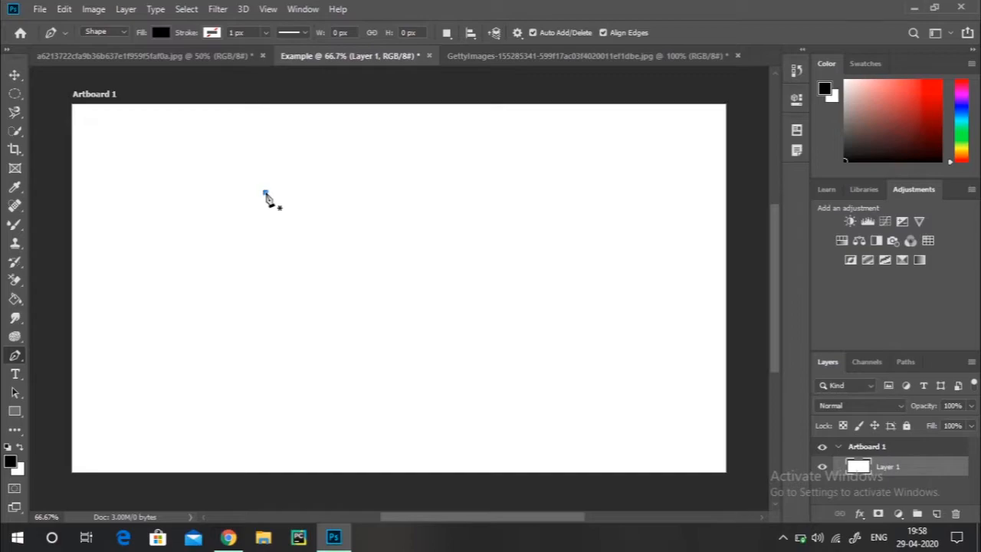
pyautogui.click(393, 187)
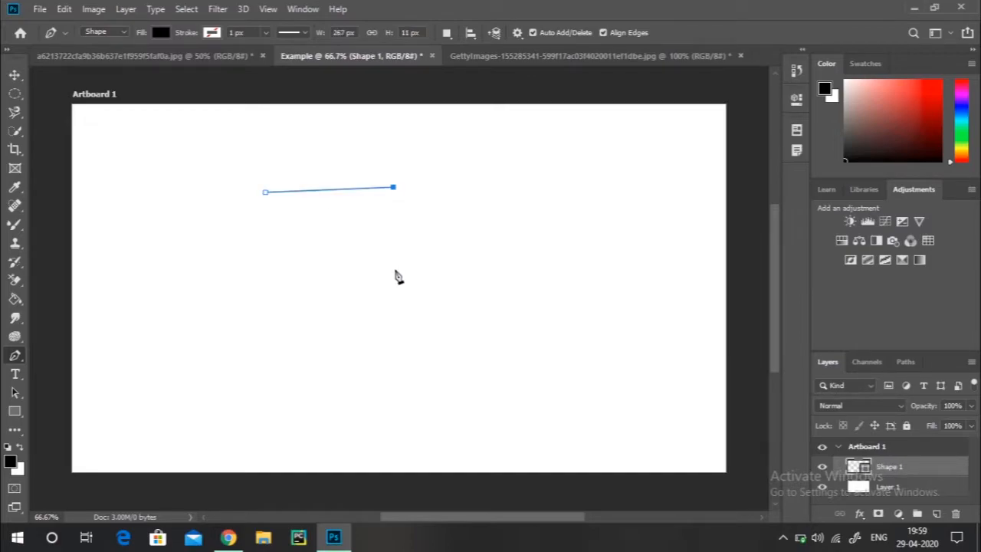
pyautogui.hotkey('ctrl', 'z')
pyautogui.hotkey('ctrl', 'z')
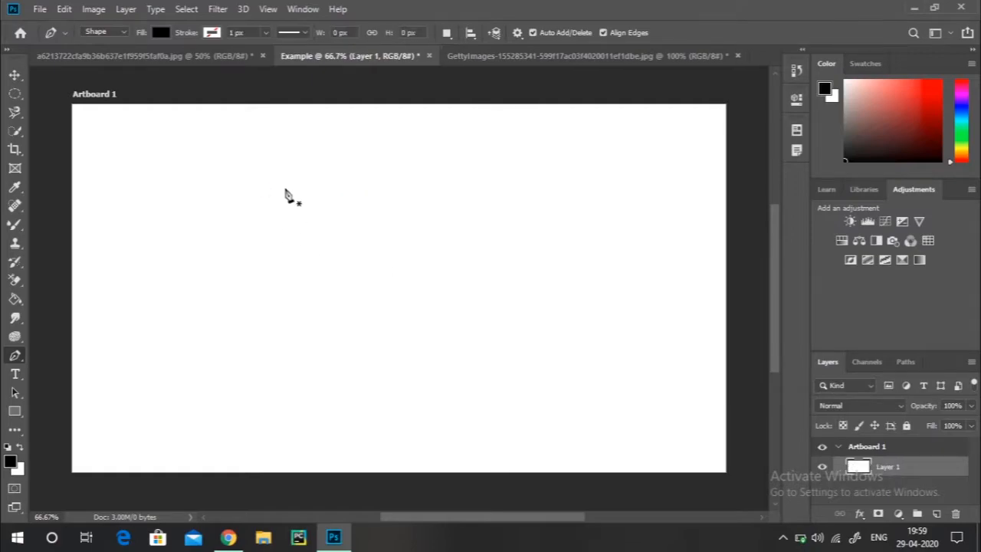
# Step: On the Example artboard, draw a letter P's outer stem edge, top edge and curved bowl as a black Pen shape about 364 by 405 px
pyautogui.click(271, 369)
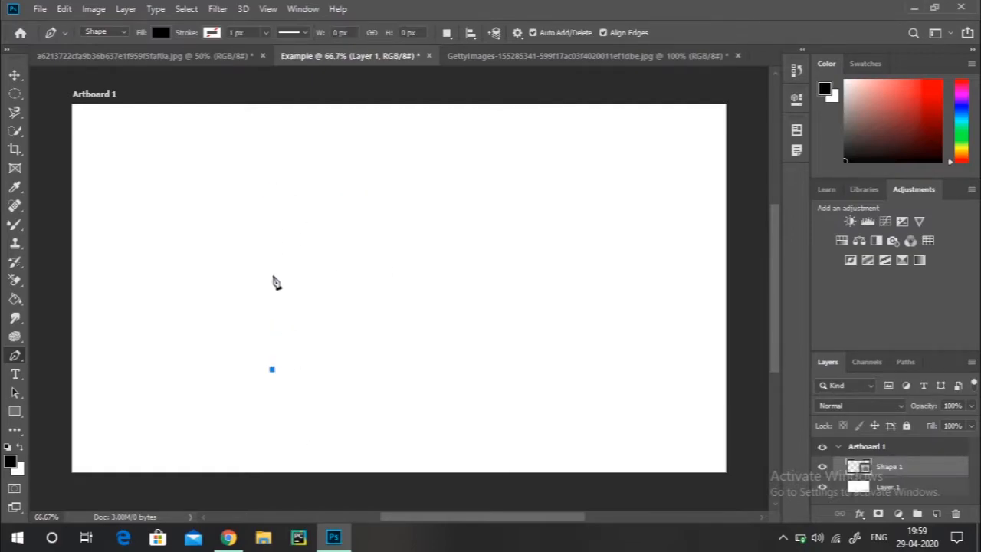
pyautogui.click(266, 186)
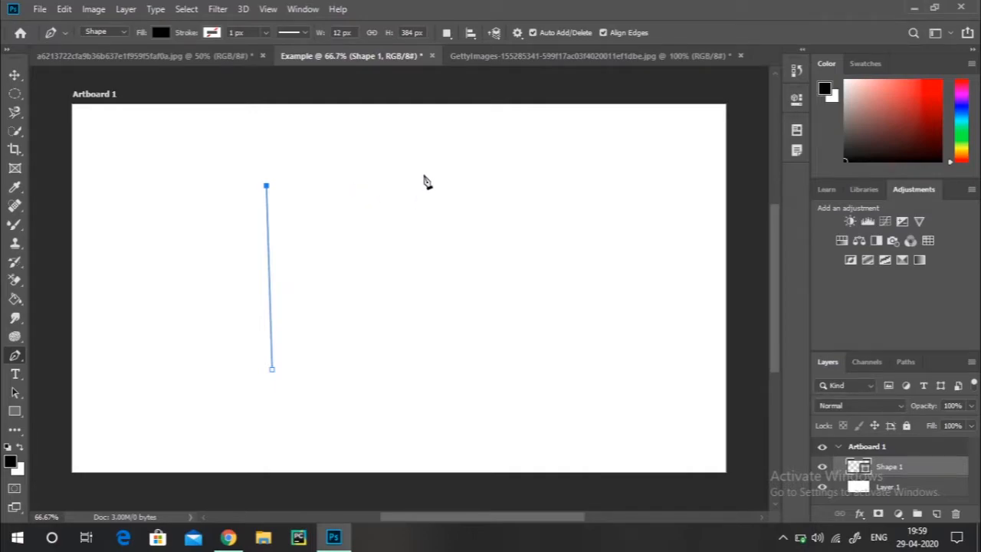
pyautogui.click(399, 177)
pyautogui.moveTo(407, 277); pyautogui.dragTo(331, 347)
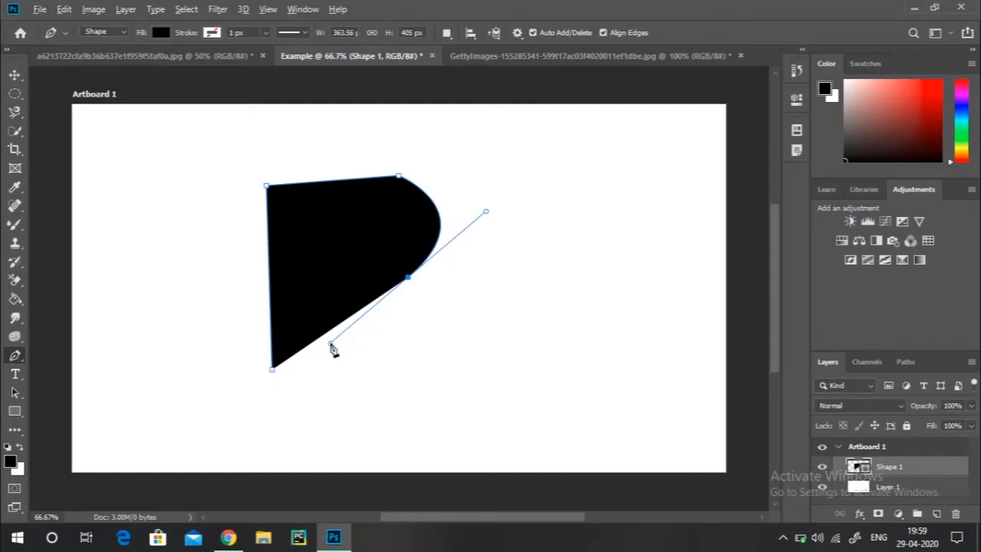
pyautogui.moveTo(331, 347); pyautogui.dragTo(314, 284)
pyautogui.click(309, 283)
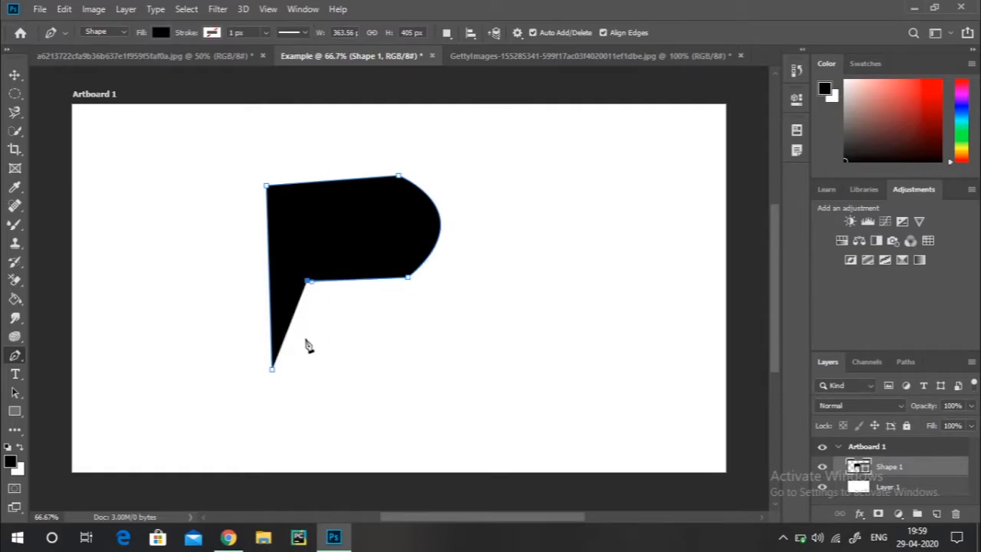
pyautogui.hotkey('ctrl', 'z')
pyautogui.hotkey('ctrl', 'z')
pyautogui.click(308, 281)
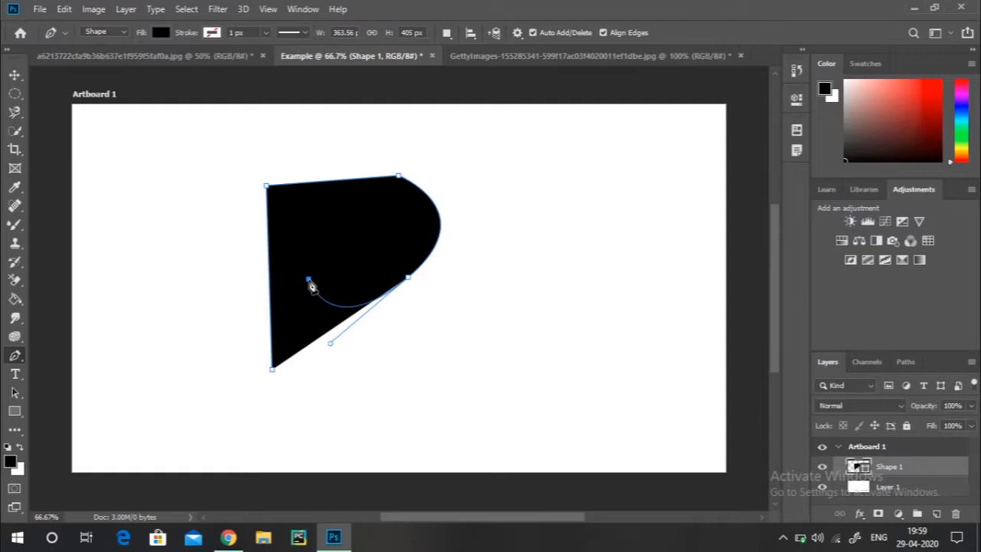
pyautogui.hotkey('ctrl', 'z')
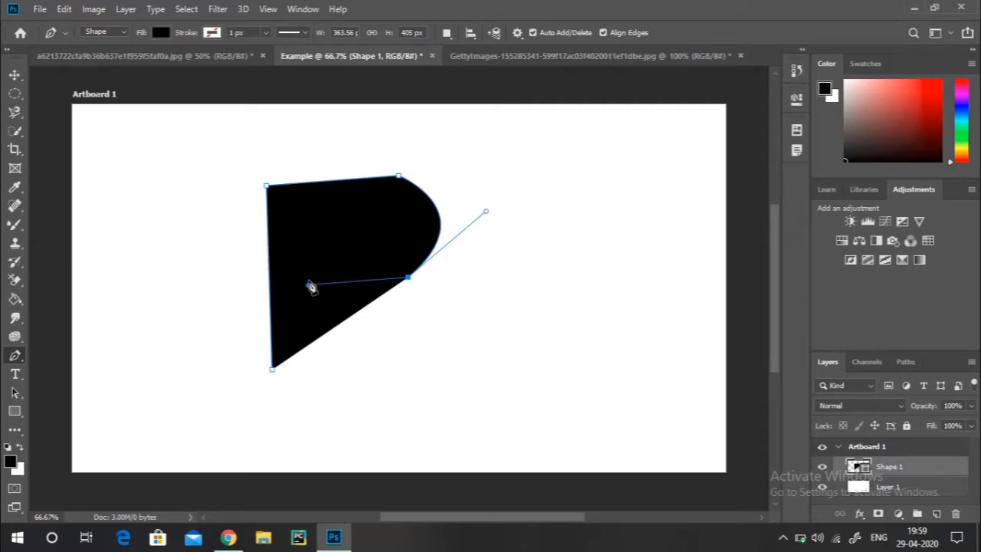
# Step: Add the bowl's straight lower edge and the stem's inner edge, and close the P-shaped path at its starting point
pyautogui.click(308, 286)
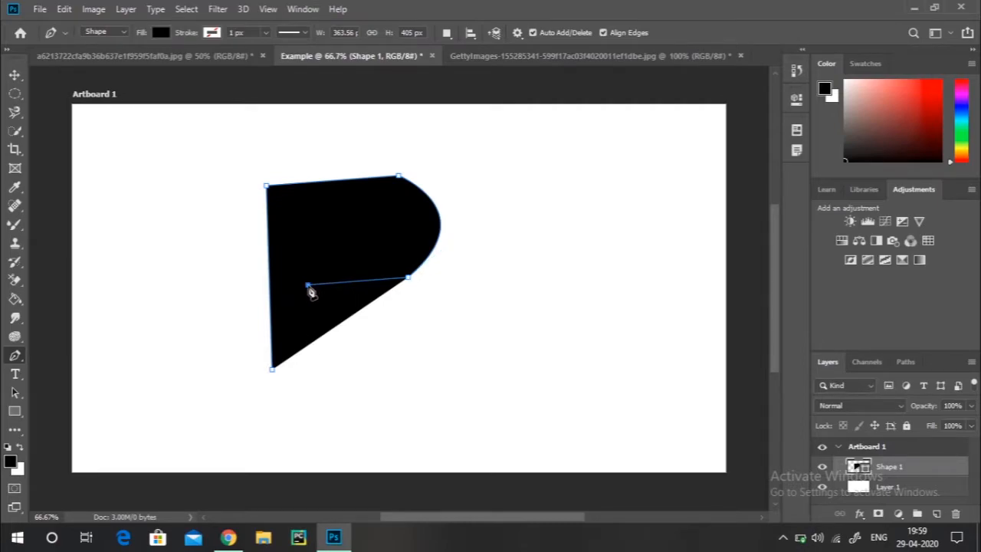
pyautogui.click(308, 369)
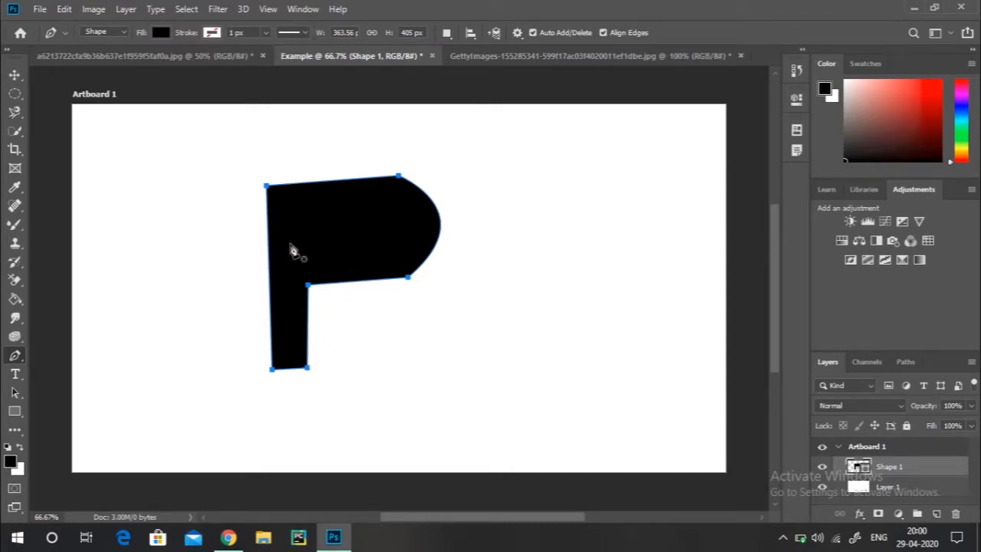
# Step: Make a new anti-aliased selection from the P-shaped path with a 0 px feather radius, and clear the selection
pyautogui.rightClick(293, 288)
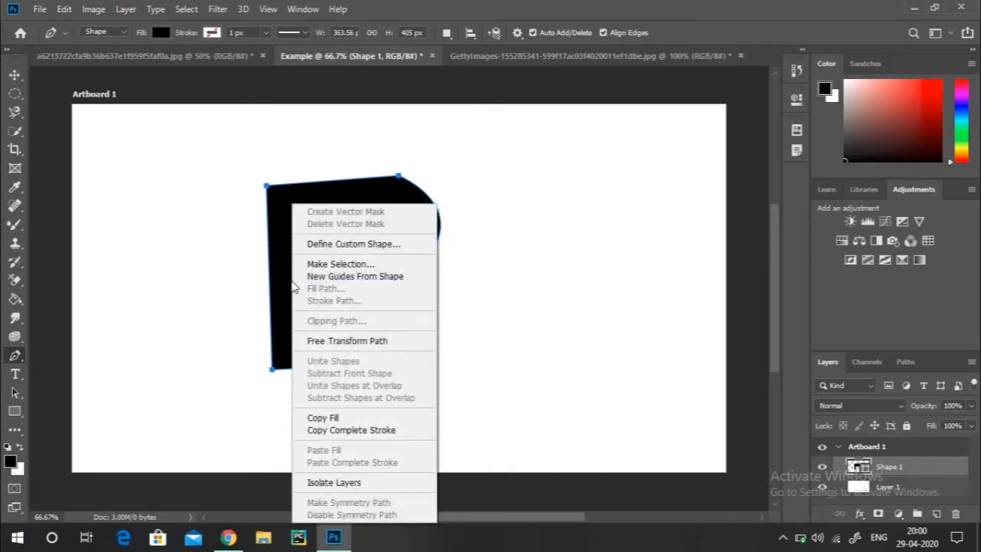
pyautogui.click(378, 264)
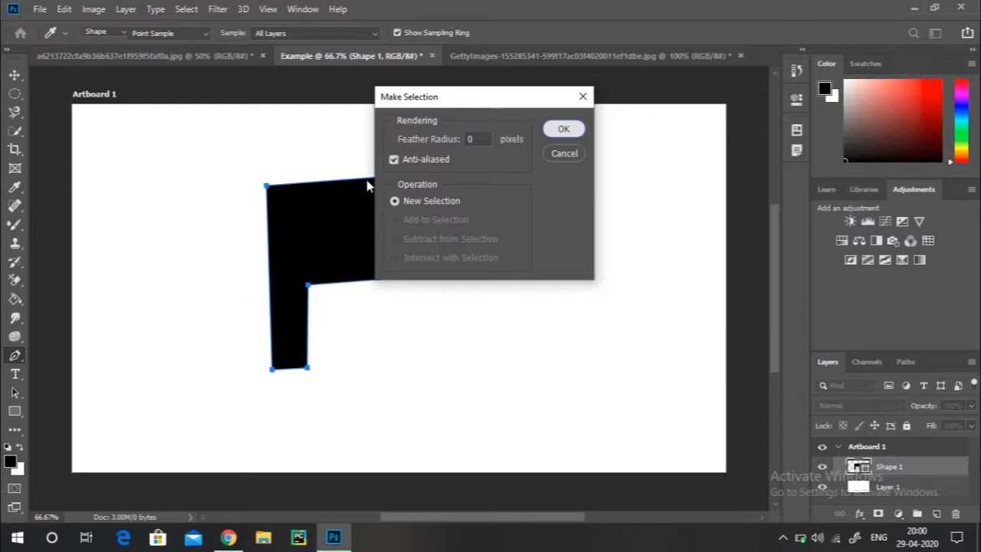
pyautogui.click(564, 130)
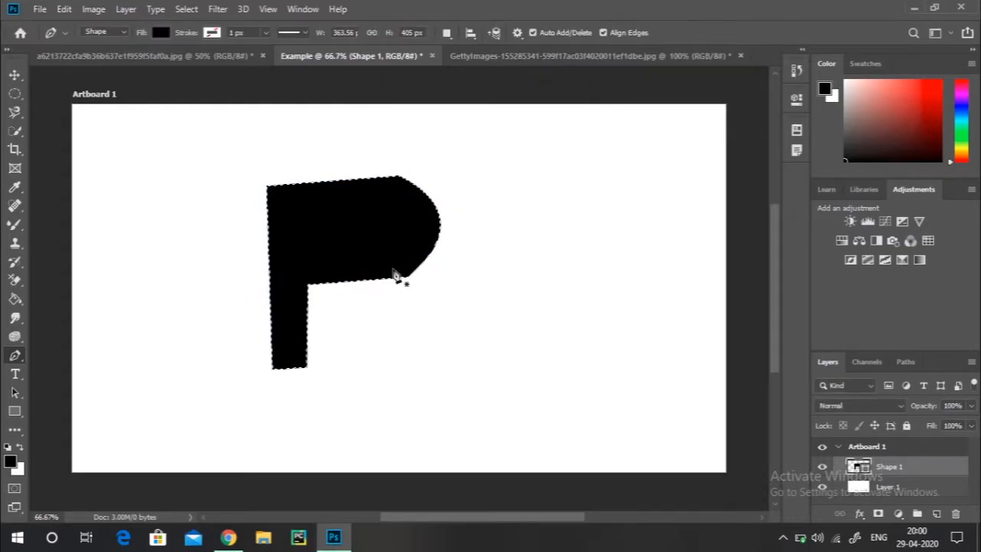
pyautogui.hotkey('ctrl', 'd')
# Step: Define the P-shaped path as a custom shape, keeping the suggested name Shape 1
pyautogui.rightClick(333, 266)
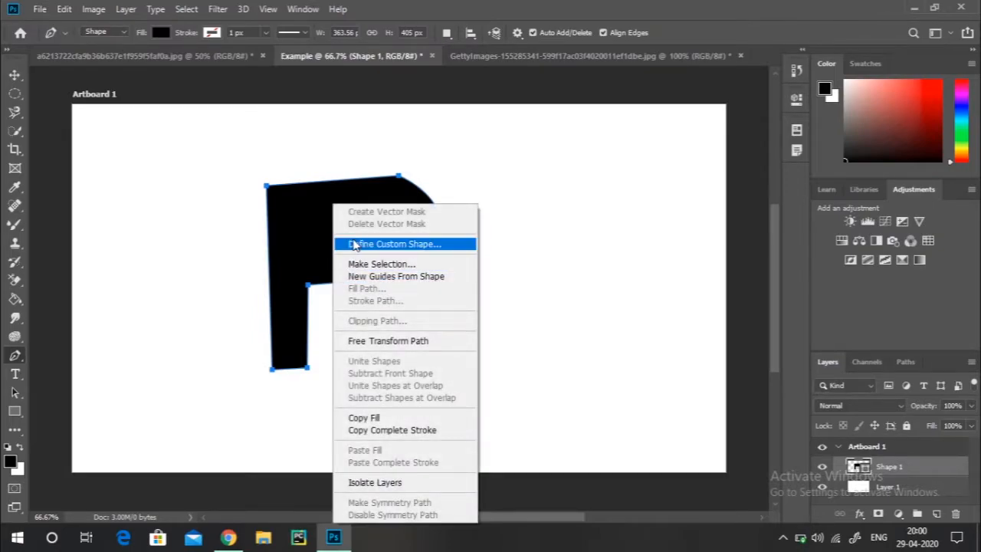
pyautogui.click(423, 245)
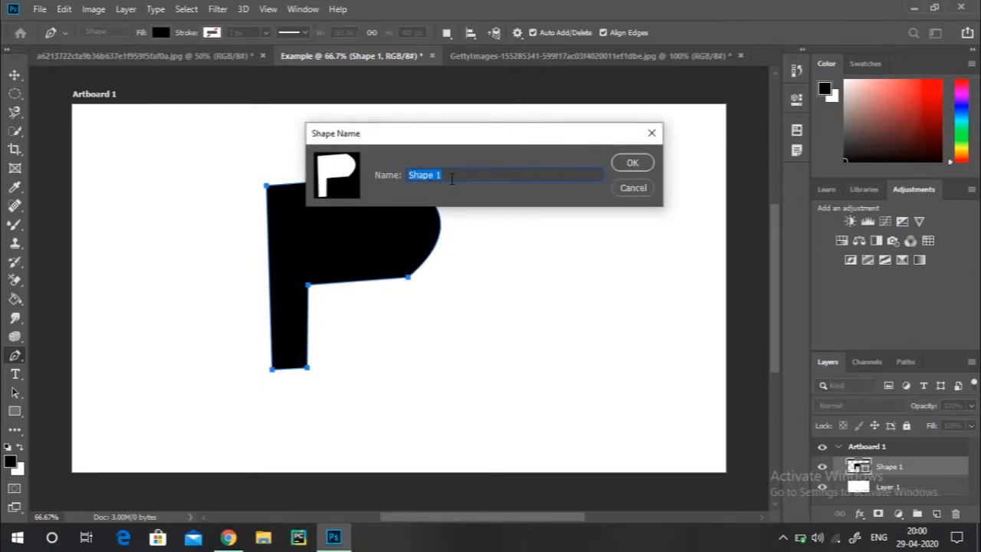
pyautogui.click(620, 162)
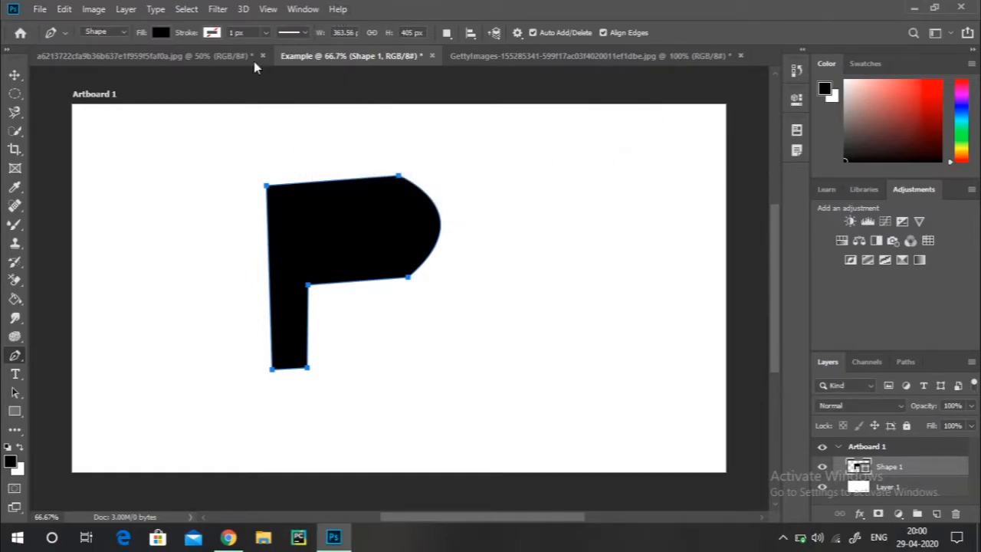
# Step: Place a 363.56 by 405 px copy of the saved P custom shape in the artboard's lower-right area, and undo the placement
pyautogui.rightClick(13, 413)
pyautogui.click(51, 478)
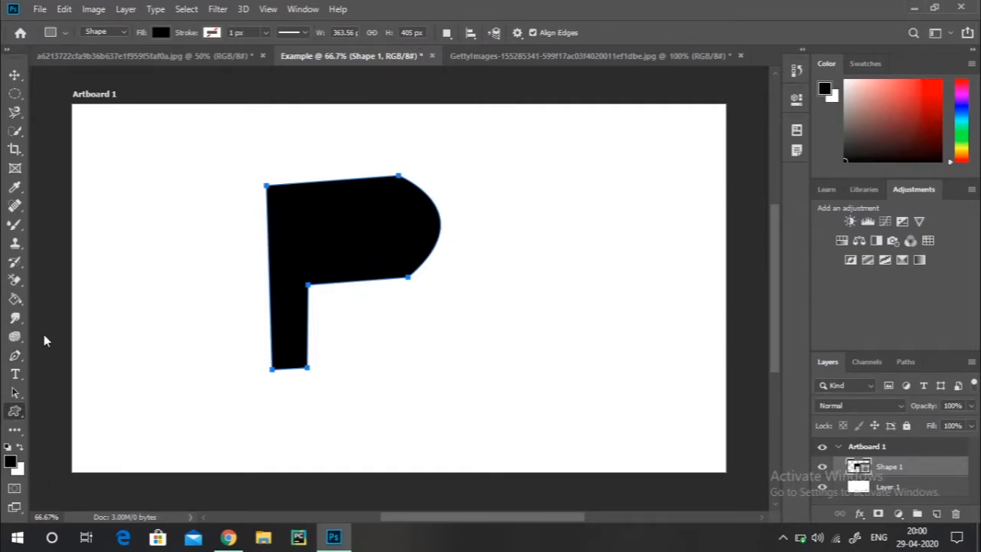
pyautogui.click(15, 411)
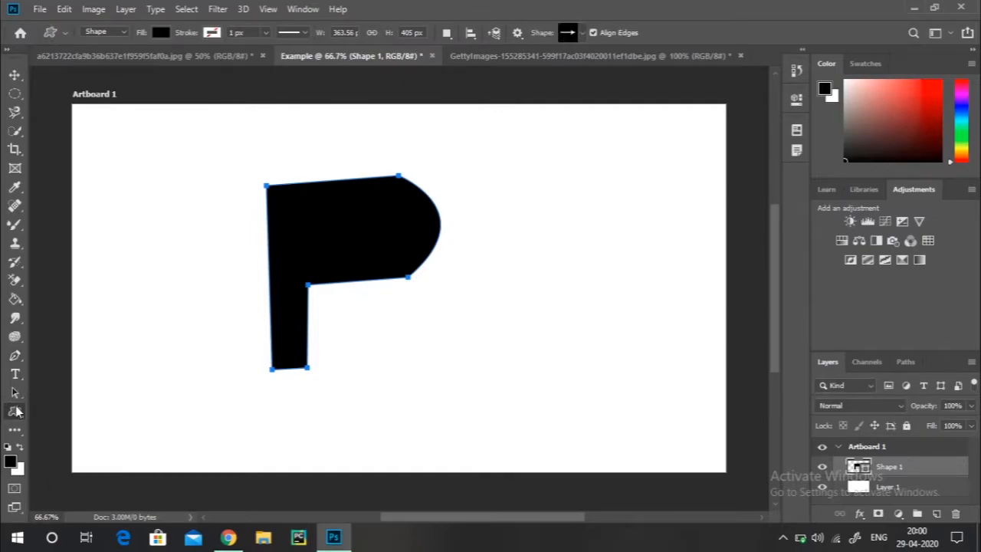
pyautogui.click(579, 32)
pyautogui.scroll(-2, 555, 99)
pyautogui.click(543, 134)
pyautogui.click(541, 281)
pyautogui.click(533, 136)
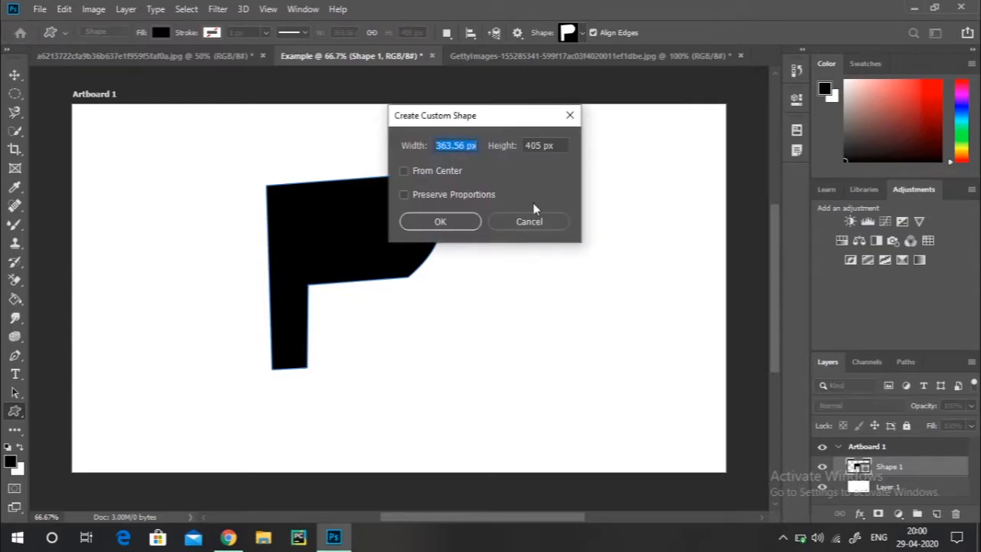
pyautogui.click(438, 221)
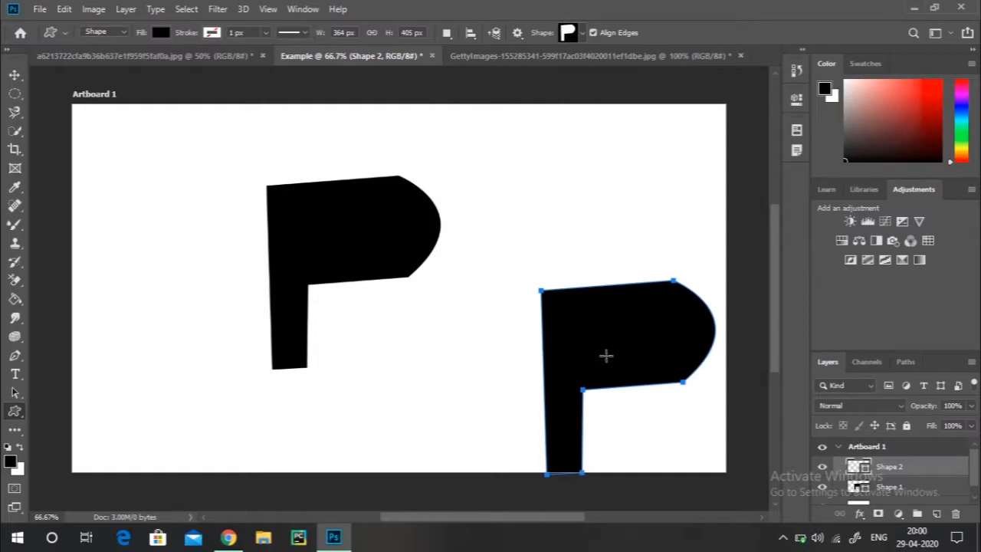
pyautogui.hotkey('ctrl', 'z')
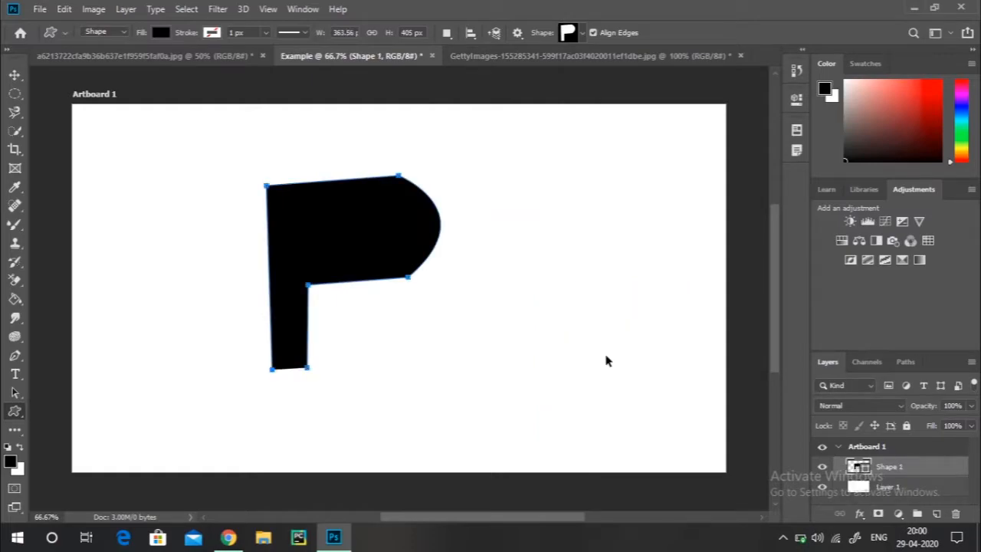
# Step: Try removing the anchor point at the P's inner corner with the Delete Anchor Point tool, and undo the removal
pyautogui.click(15, 355)
pyautogui.click(14, 357)
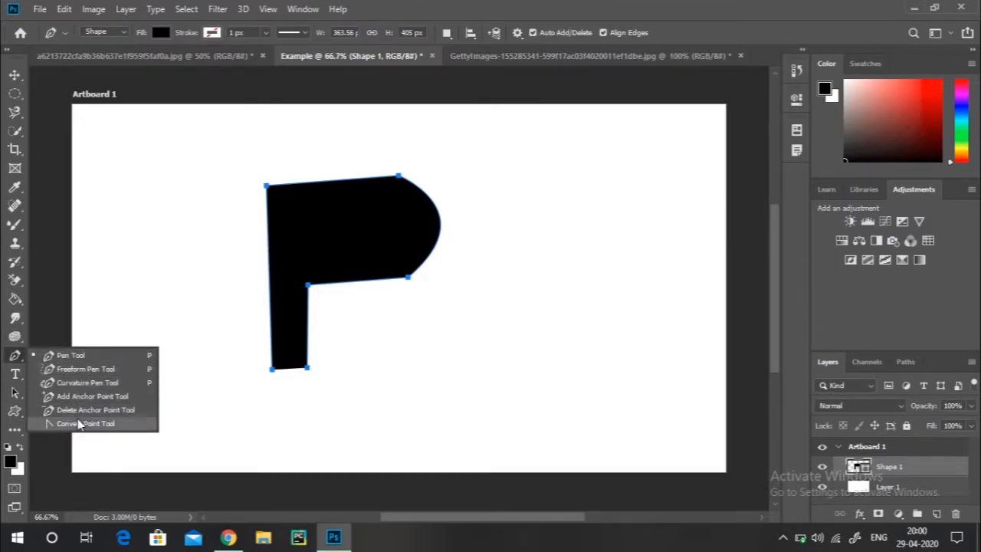
pyautogui.click(97, 357)
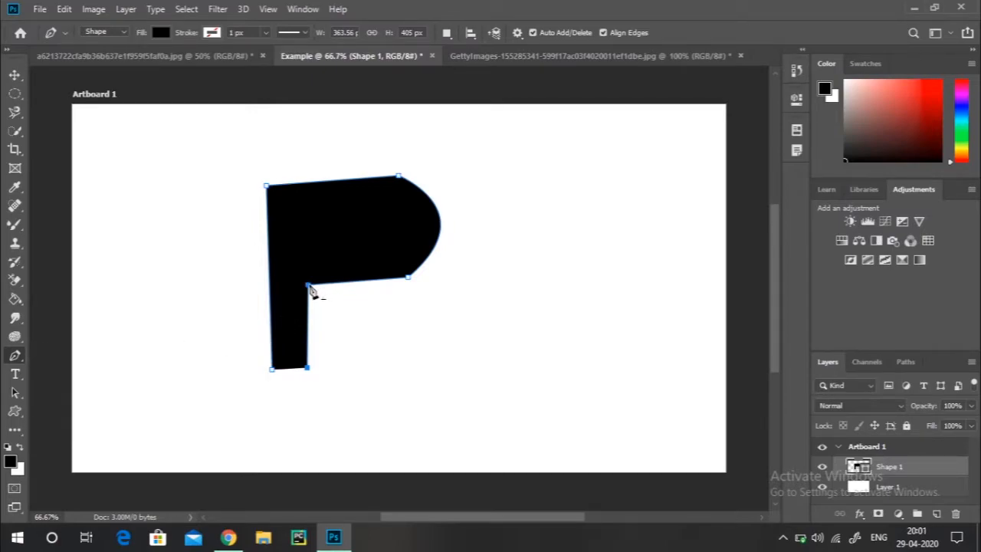
pyautogui.rightClick(13, 358)
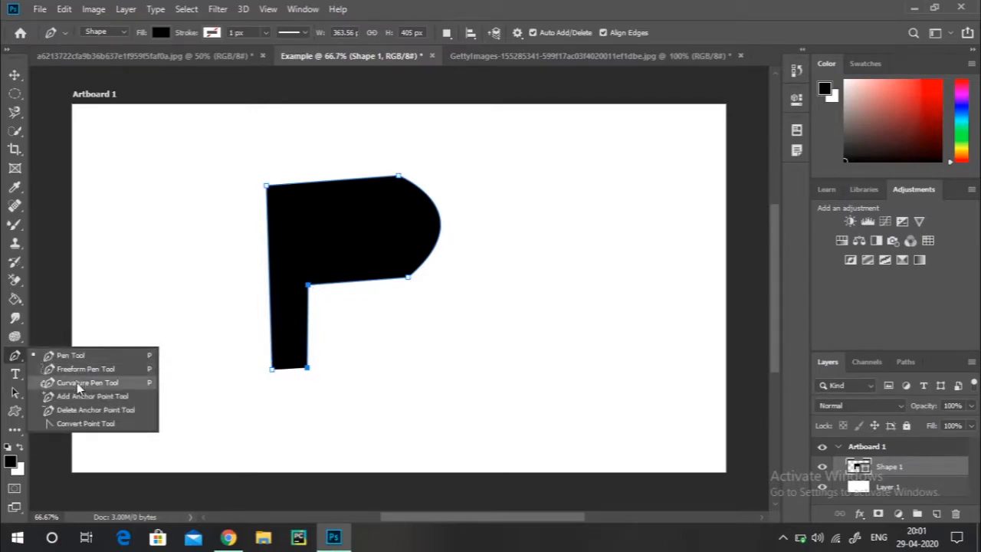
pyautogui.click(84, 406)
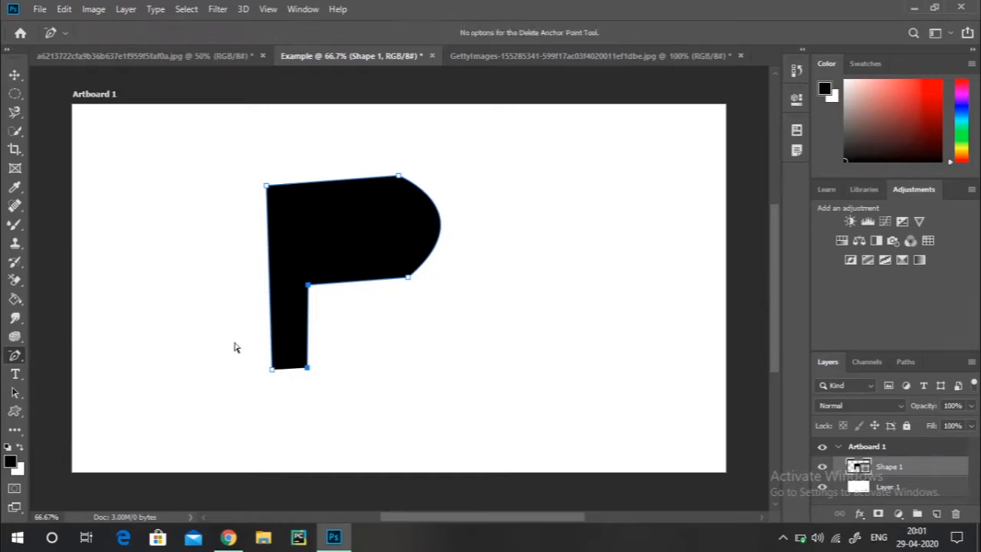
pyautogui.click(308, 286)
pyautogui.hotkey('ctrl', 'z')
# Step: Add an anchor point on the stem's inner edge, bend the edge with its handle, and undo the changes
pyautogui.rightClick(17, 355)
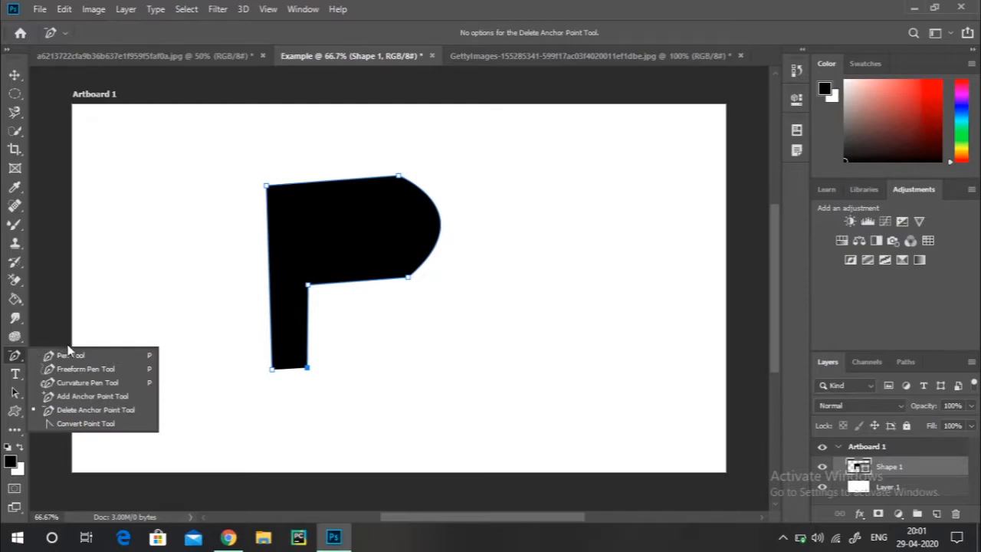
pyautogui.click(67, 393)
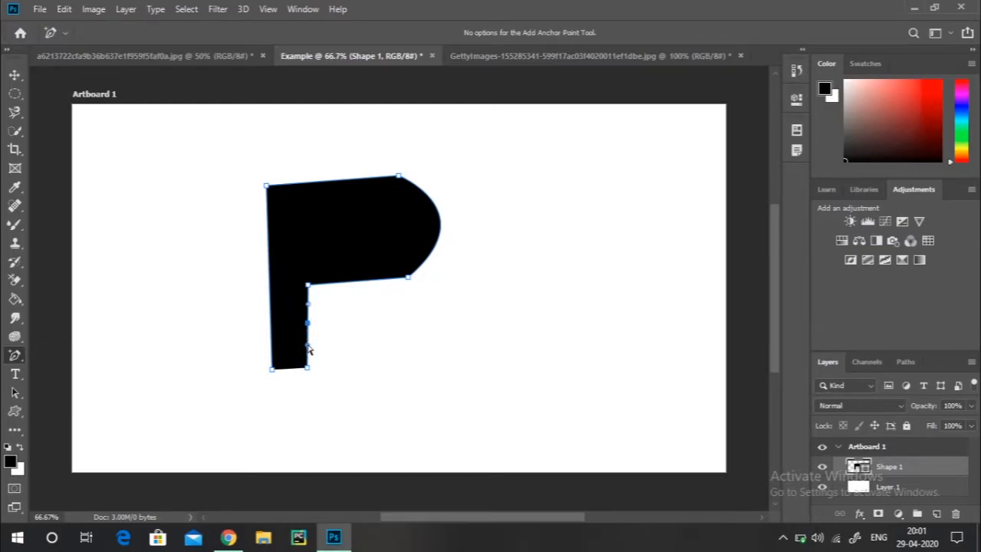
pyautogui.moveTo(308, 351); pyautogui.dragTo(346, 345)
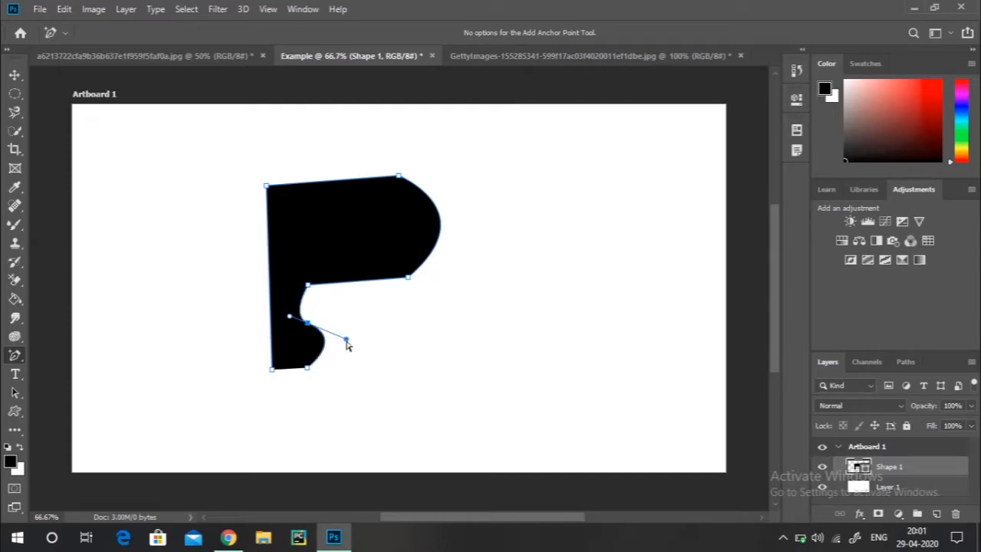
pyautogui.hotkey('ctrl', 'z')
pyautogui.hotkey('ctrl', 'z')
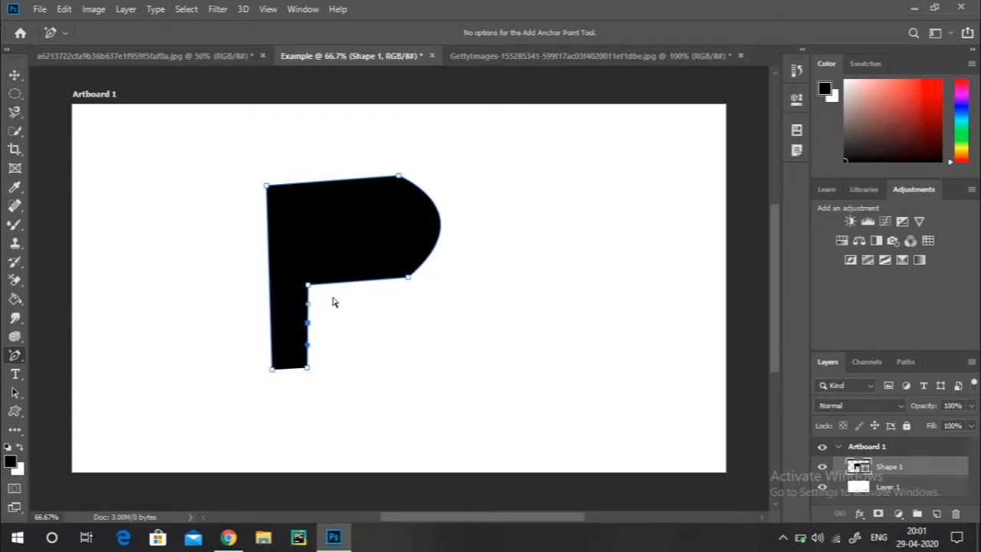
pyautogui.rightClick(16, 357)
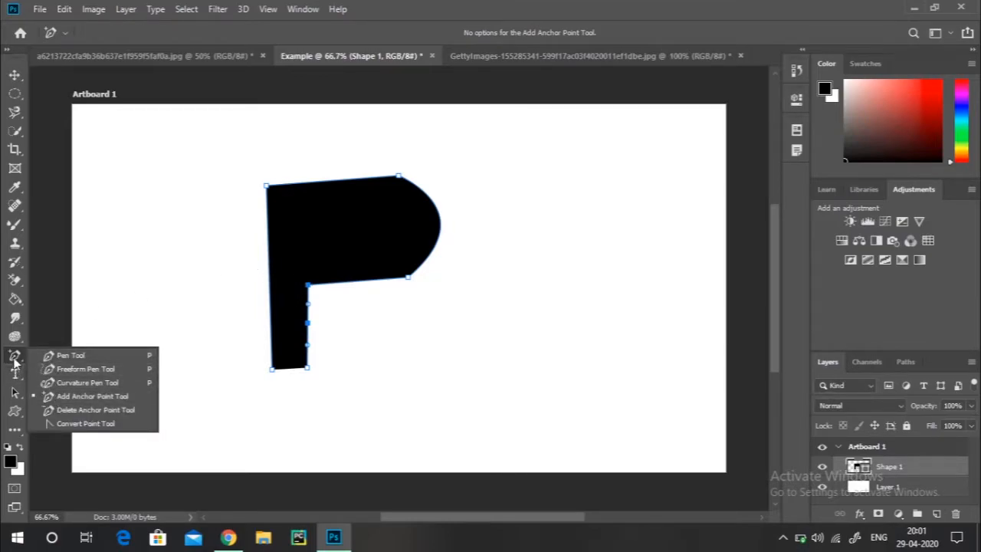
# Step: Add the horizontal text "hello" beside the P's bowl with the text colour set to red e91212
pyautogui.click(17, 379)
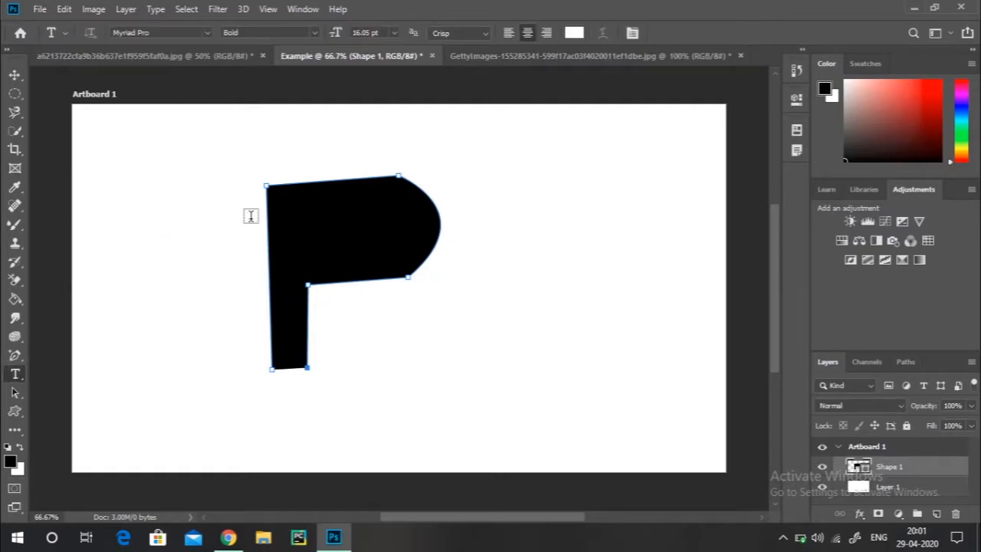
pyautogui.click(14, 374)
pyautogui.rightClick(15, 379)
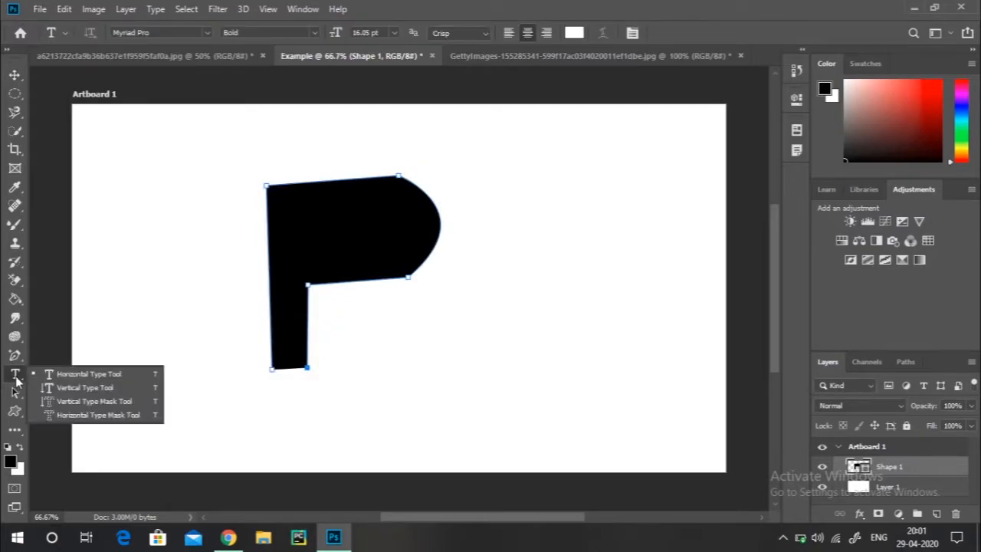
pyautogui.click(53, 374)
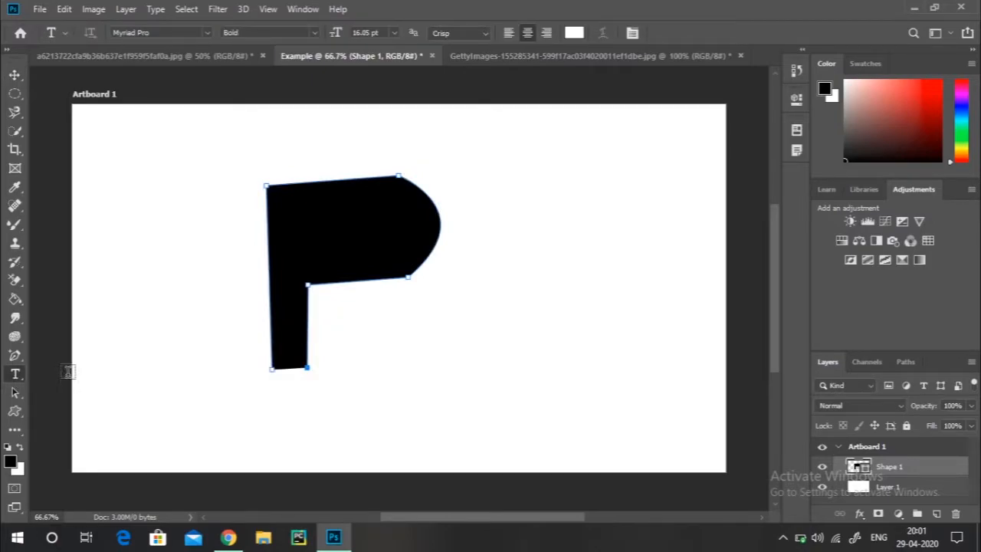
pyautogui.click(499, 254)
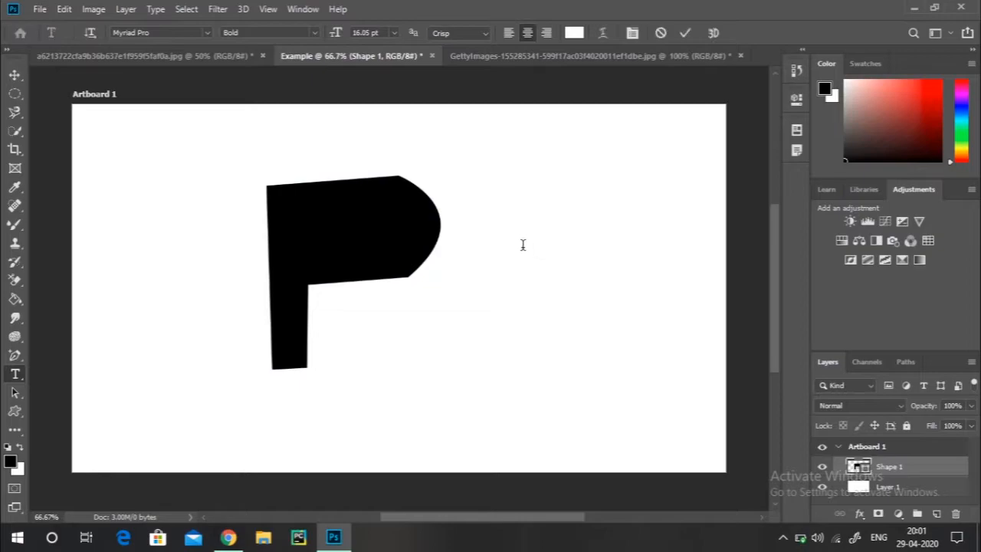
pyautogui.press('BackSpace')
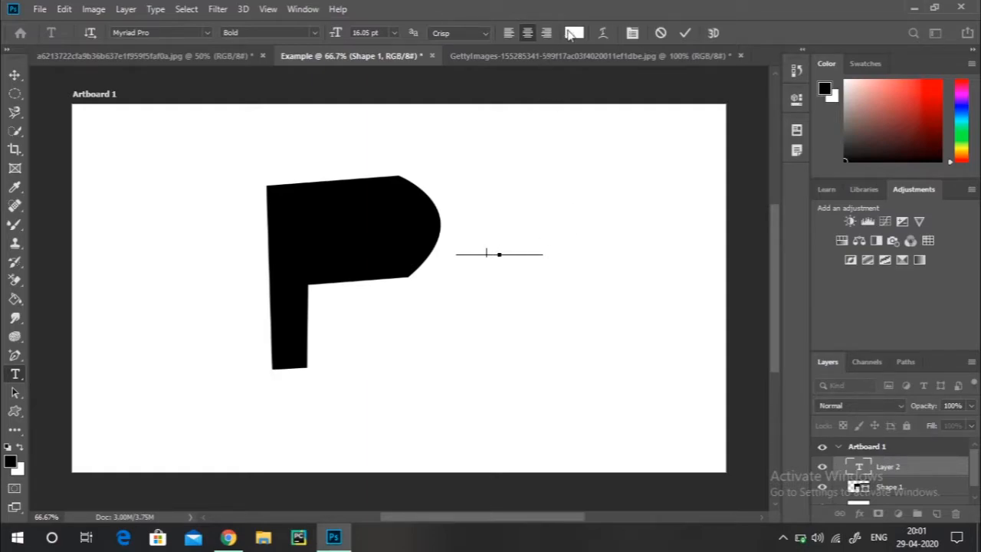
pyautogui.click(570, 33)
pyautogui.click(468, 114)
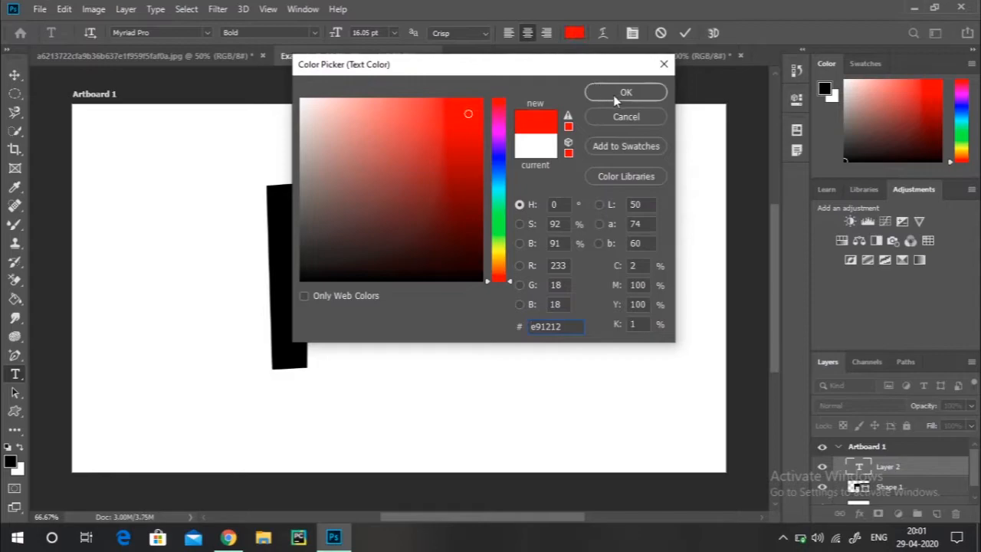
pyautogui.click(618, 93)
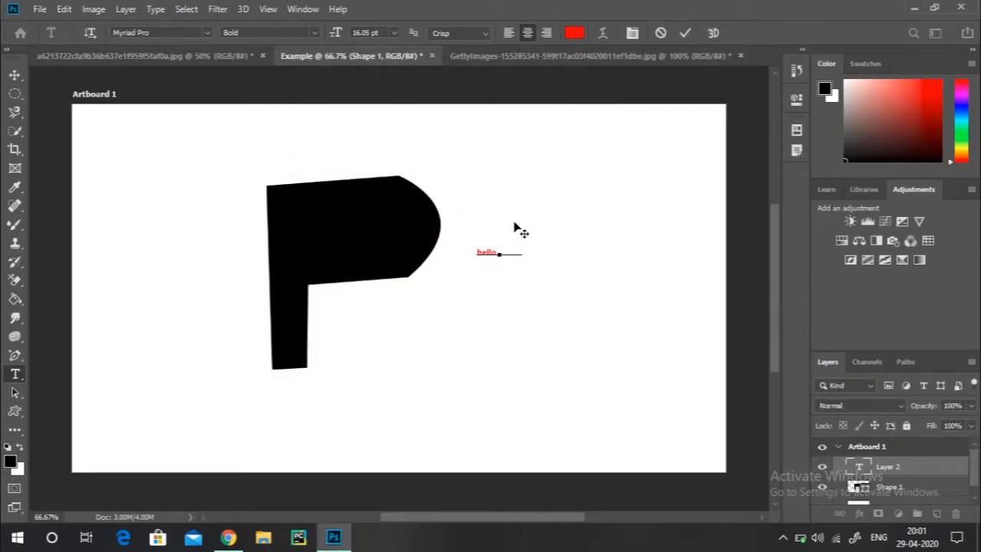
# Step: Set the whole horizontal text to 30 pt and move it down and to the right, away from the P
pyautogui.hotkey('ctrl', 'a')
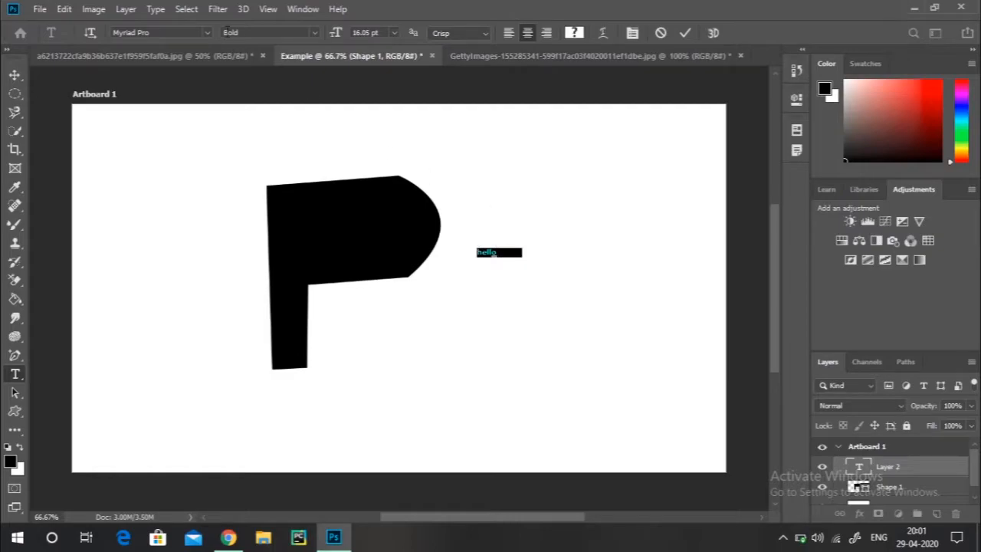
pyautogui.click(384, 34)
pyautogui.write('30')
pyautogui.press('Return')
pyautogui.click(15, 74)
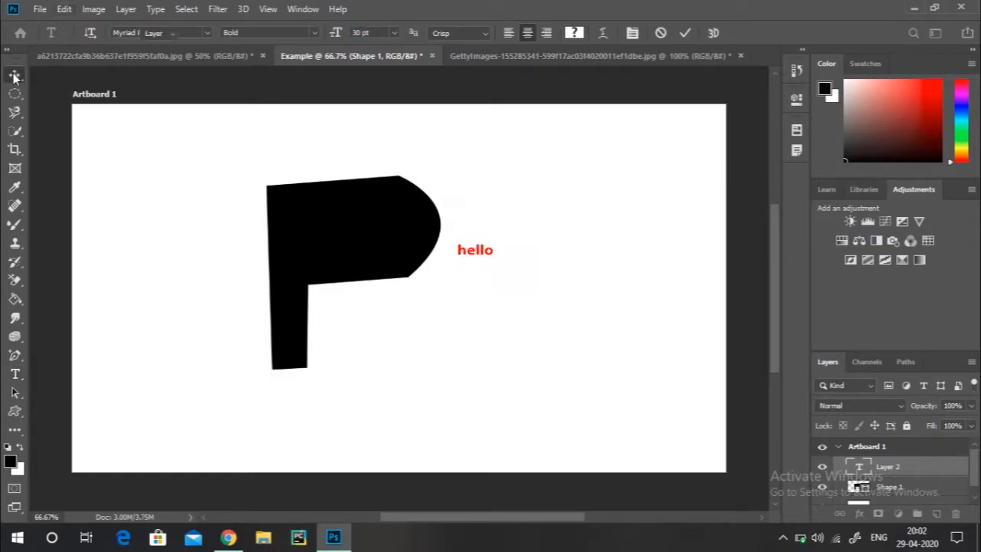
pyautogui.moveTo(486, 254); pyautogui.dragTo(539, 318)
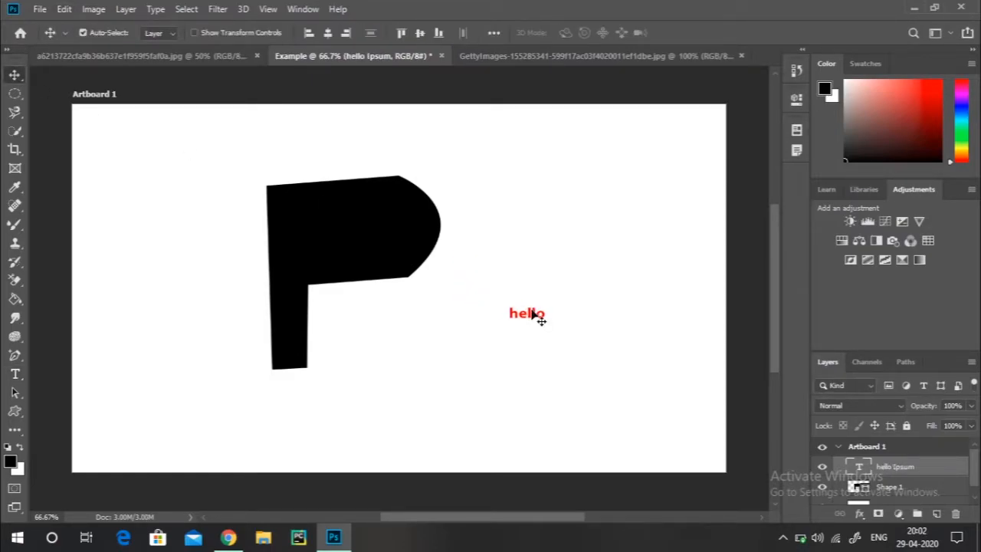
# Step: Add the word "hello" as black 30 pt vertical text above and to the right of the red text
pyautogui.click(15, 374)
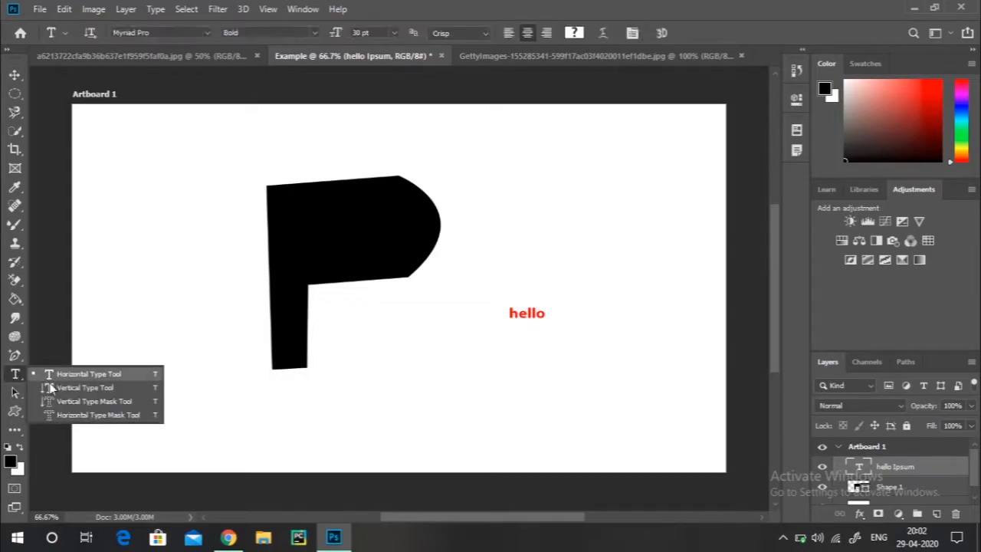
pyautogui.click(52, 387)
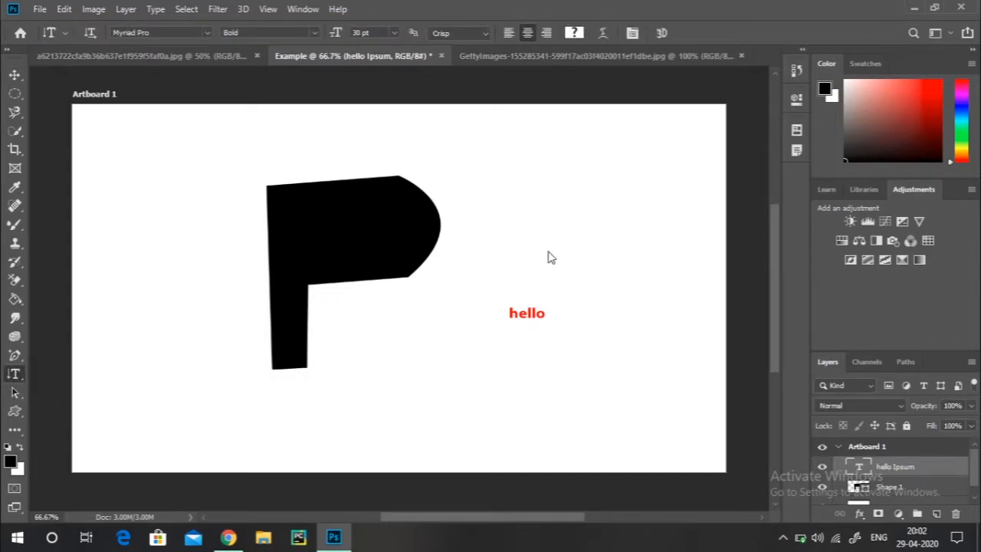
pyautogui.click(596, 252)
pyautogui.press('BackSpace')
pyautogui.write('hello')
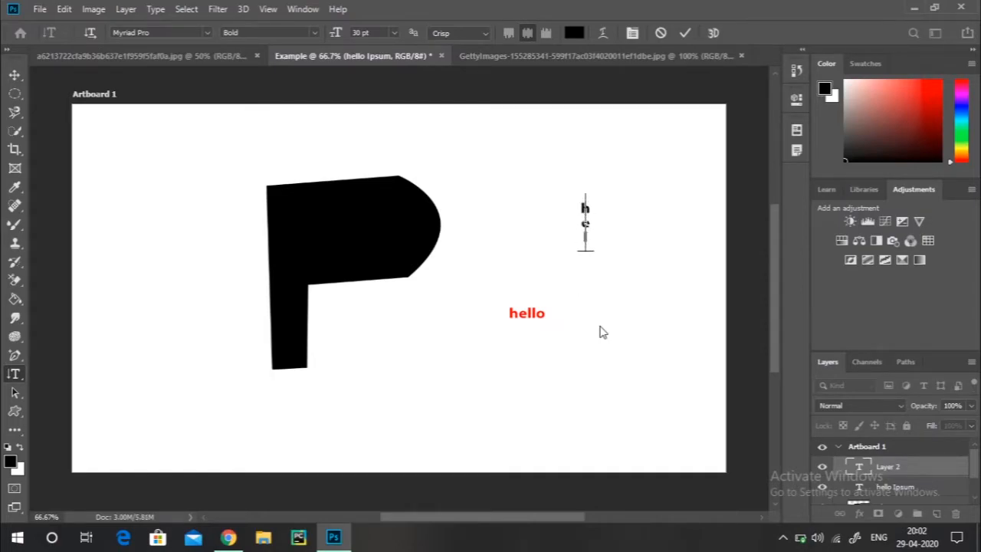
pyautogui.click(16, 78)
# Step: Create a horizontal type mask selection reading "hello" inside the P's bowl and move it slightly down and to the right
pyautogui.click(17, 377)
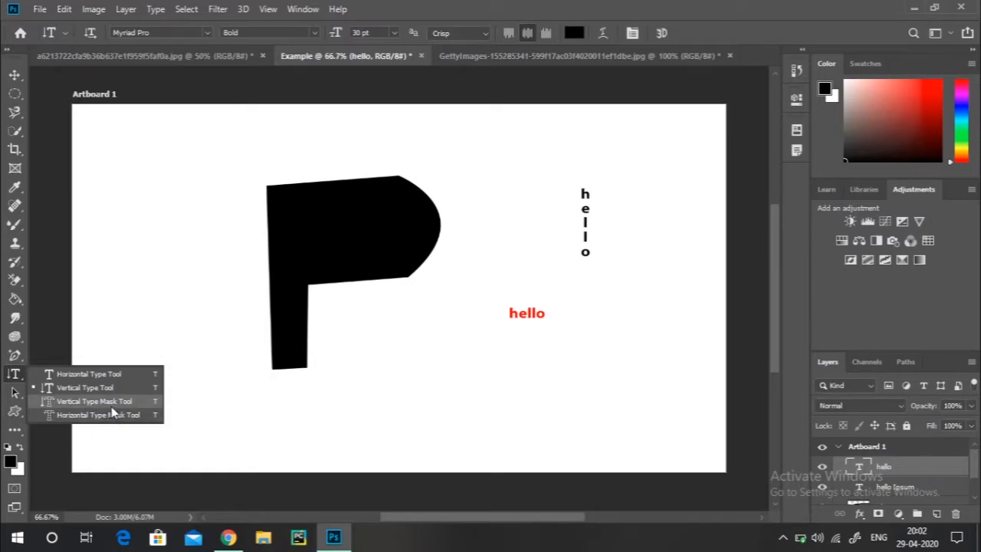
pyautogui.click(61, 401)
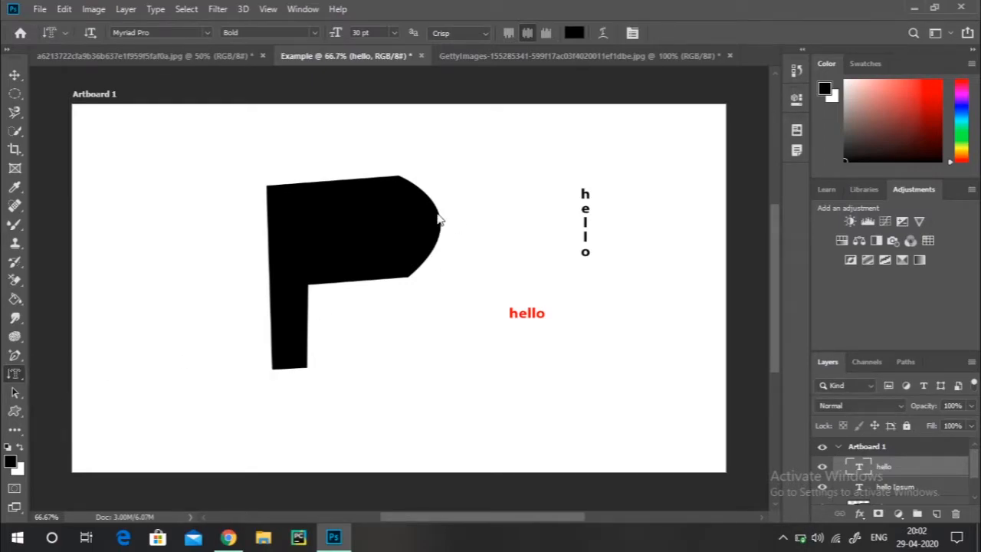
pyautogui.rightClick(13, 376)
pyautogui.click(56, 416)
pyautogui.click(335, 240)
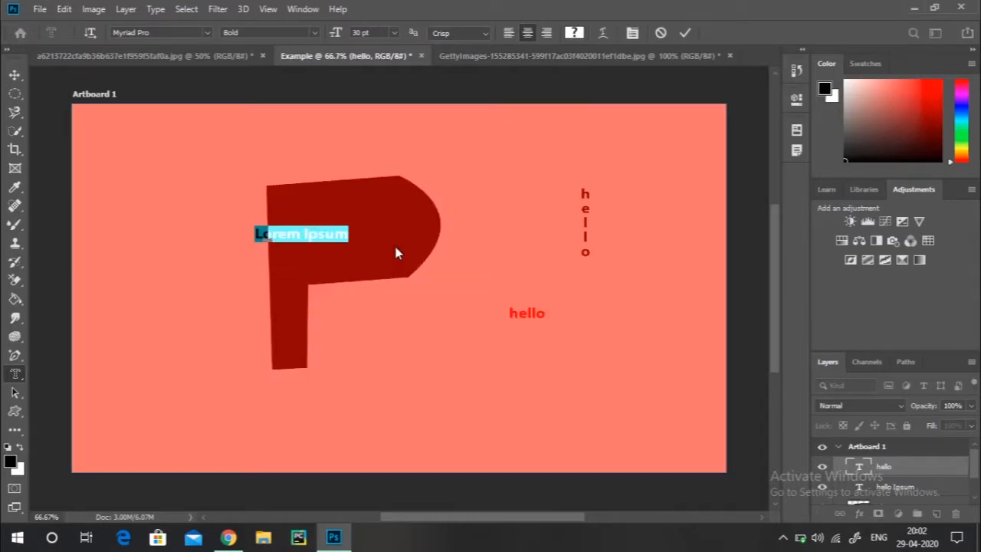
pyautogui.write('hello')
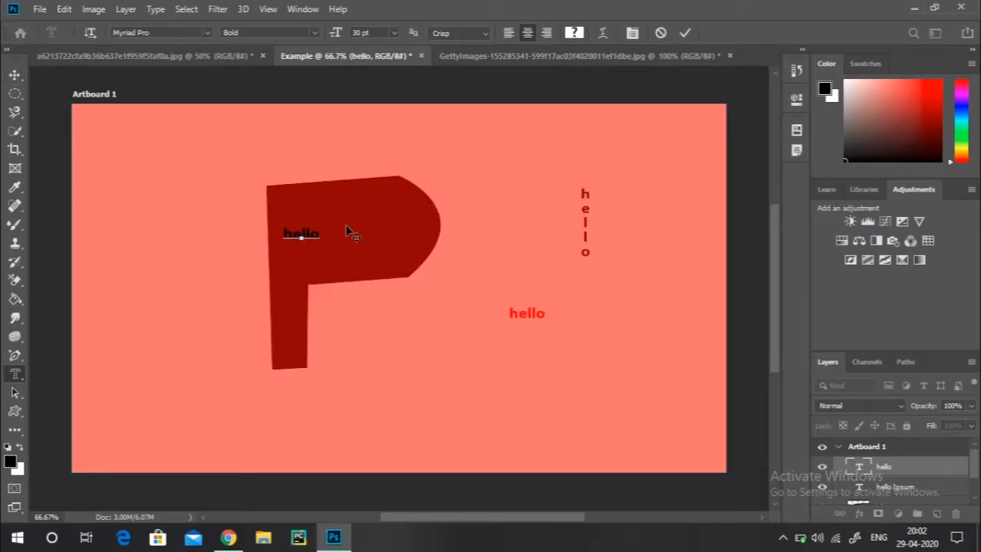
pyautogui.click(15, 75)
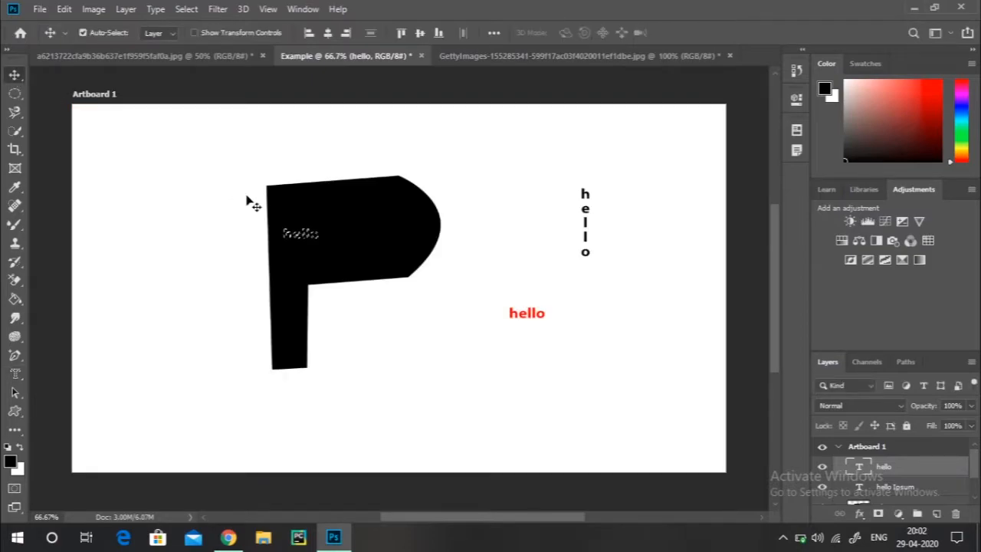
pyautogui.moveTo(311, 237); pyautogui.dragTo(339, 247)
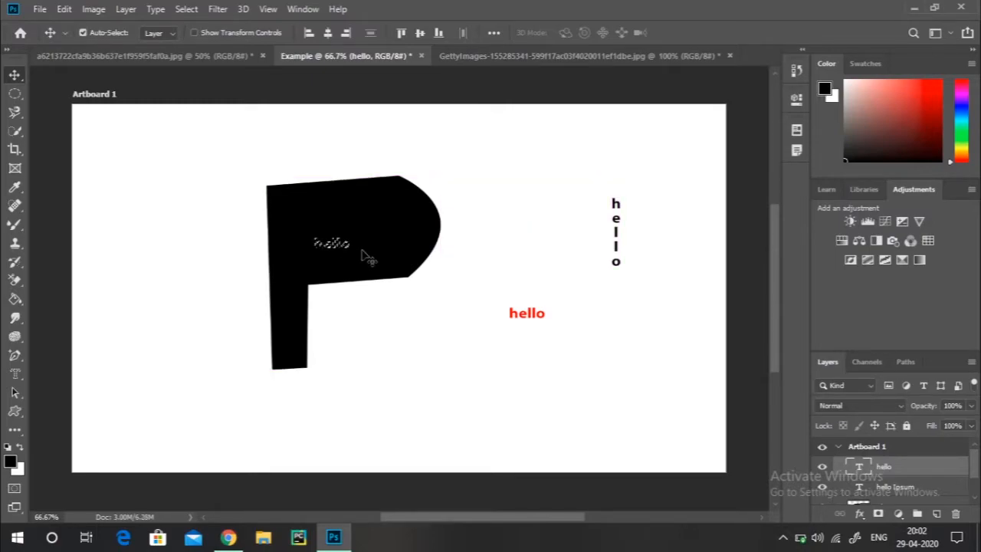
# Step: Undo the move, the "hello" type mask selection and the vertical text
pyautogui.press('ctrl')
pyautogui.hotkey('ctrl', 'z')
pyautogui.hotkey('ctrl', 'z')
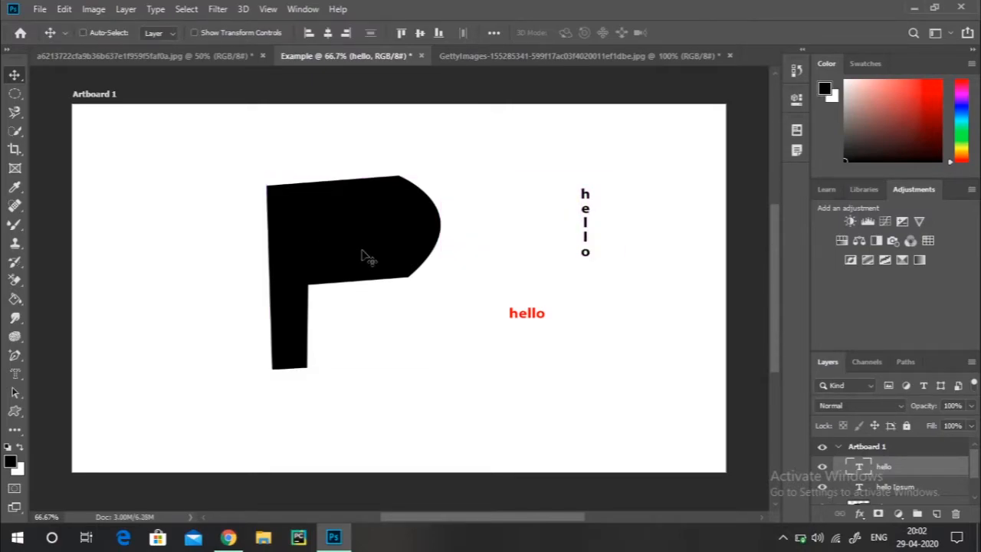
pyautogui.hotkey('ctrl', 'z')
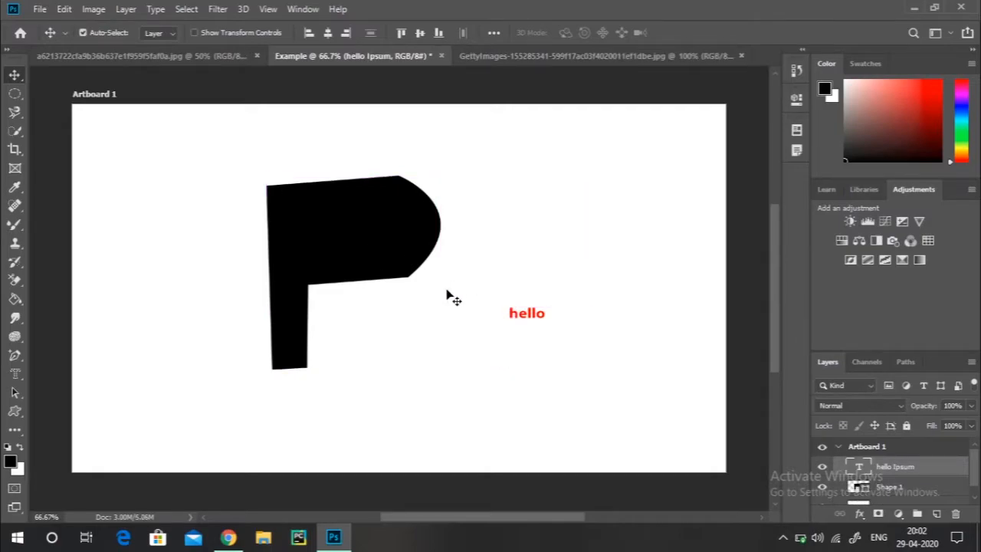
# Step: Add a new layer and create a 30 pt horizontal type mask selection reading "hello" inside the P's bowl
pyautogui.click(941, 515)
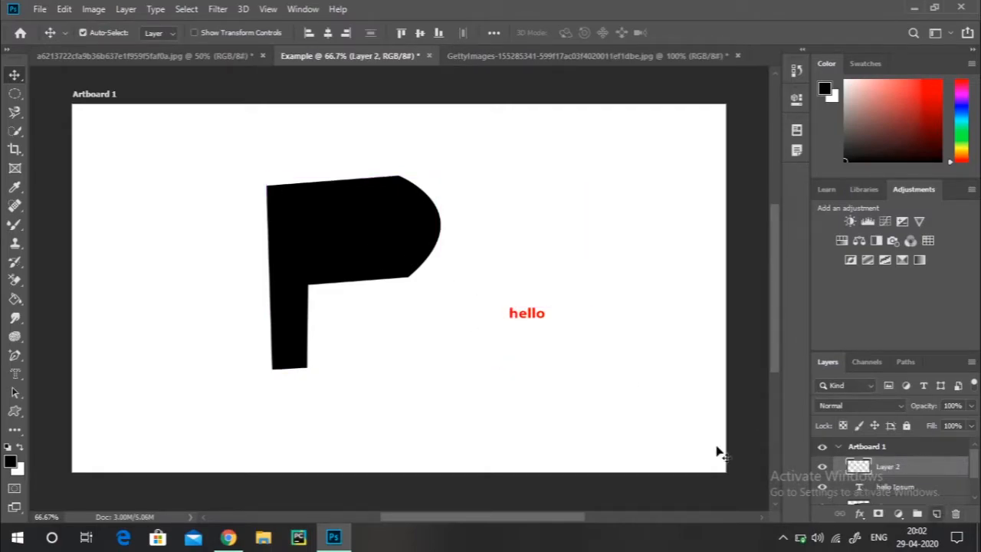
pyautogui.click(20, 375)
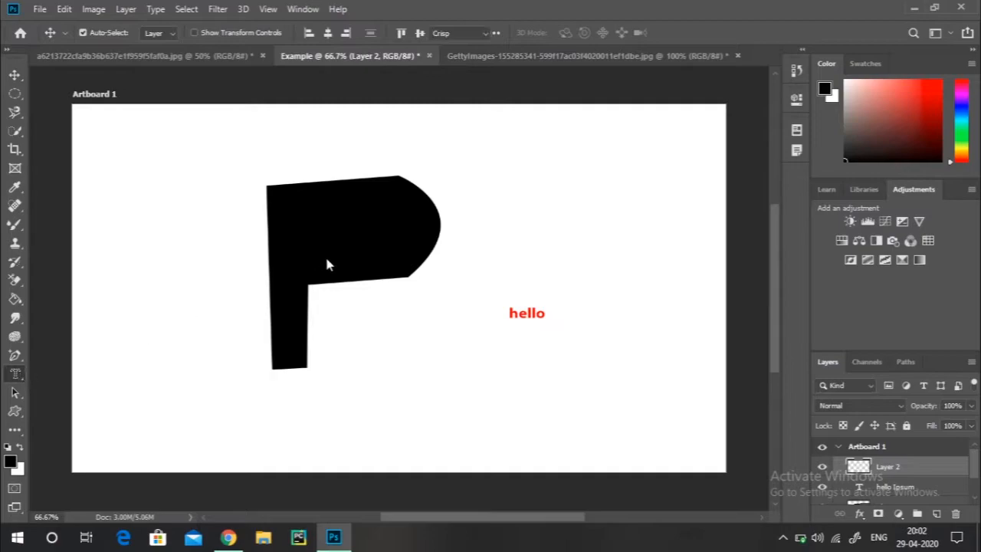
pyautogui.click(310, 236)
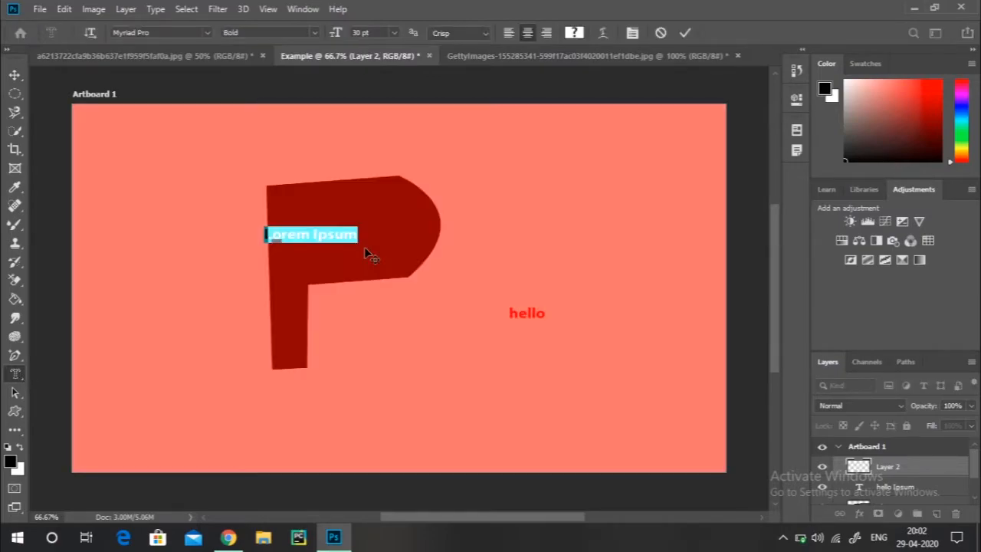
pyautogui.write('hello')
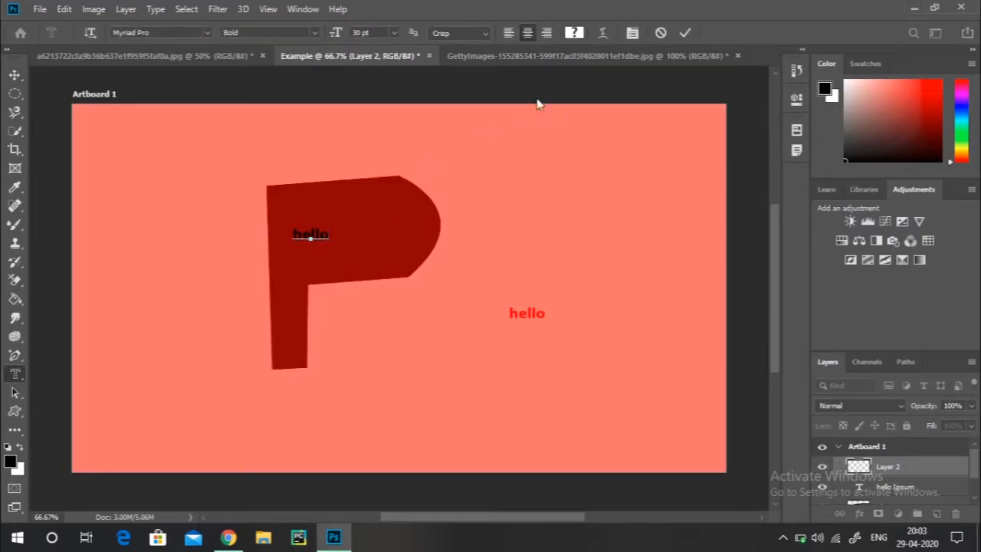
pyautogui.click(685, 33)
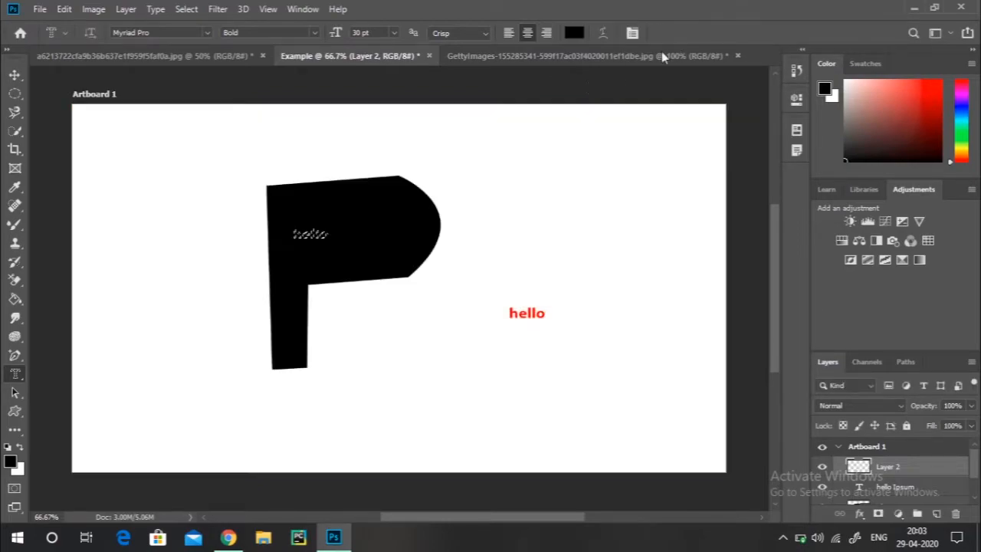
# Step: Try to free-transform the "hello" selection on the new layer, and select the P shape's layer
pyautogui.keyDown('ctrl'); pyautogui.click(337, 238); pyautogui.keyUp('ctrl')
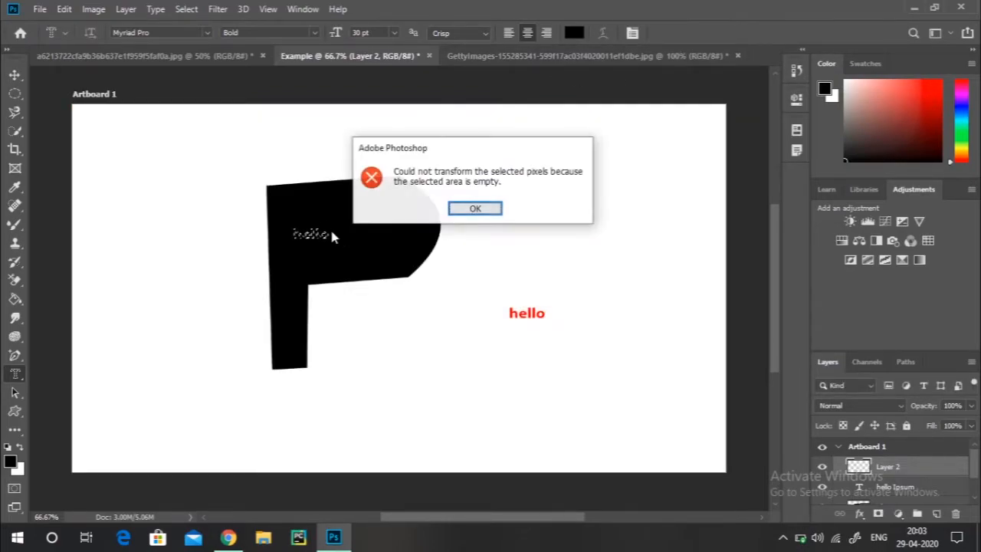
pyautogui.click(489, 209)
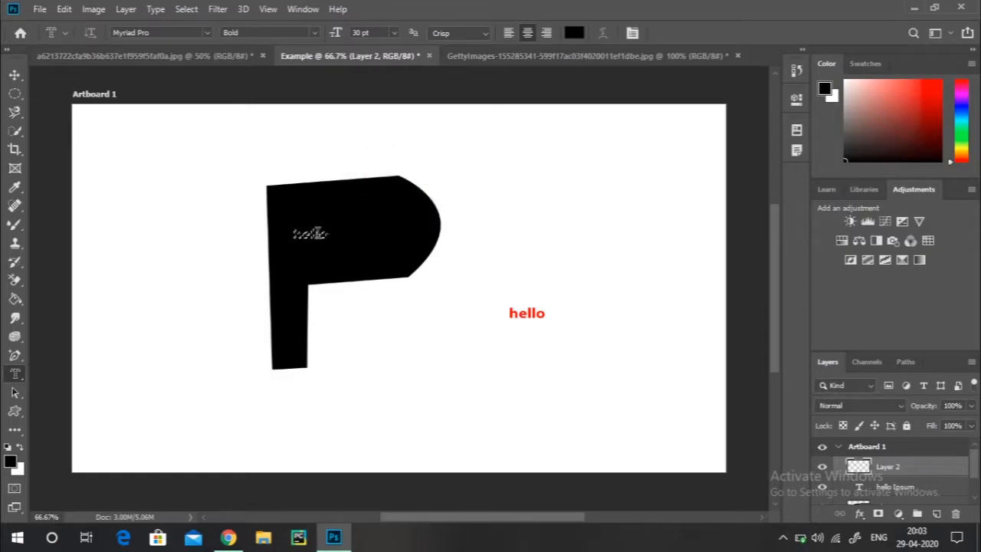
pyautogui.rightClick(319, 239)
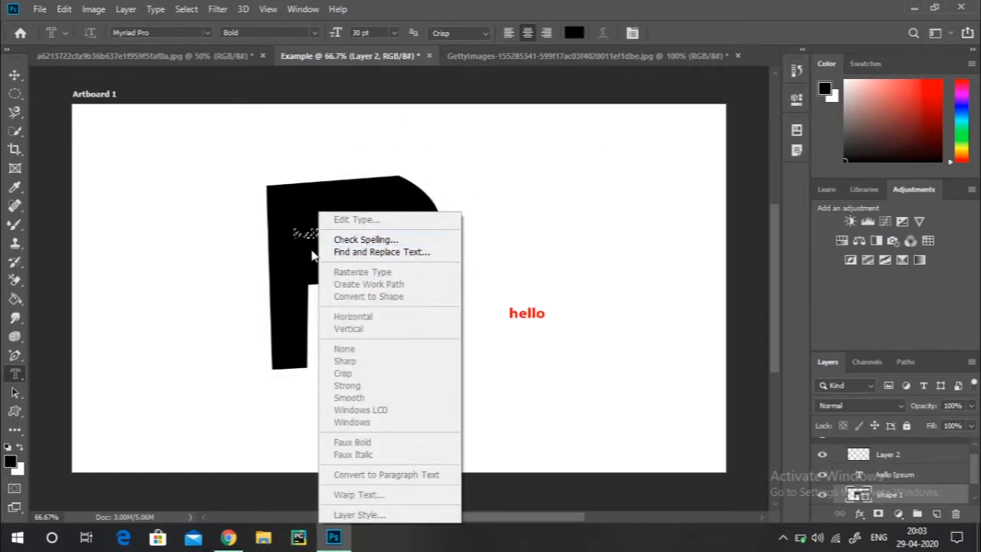
pyautogui.click(302, 245)
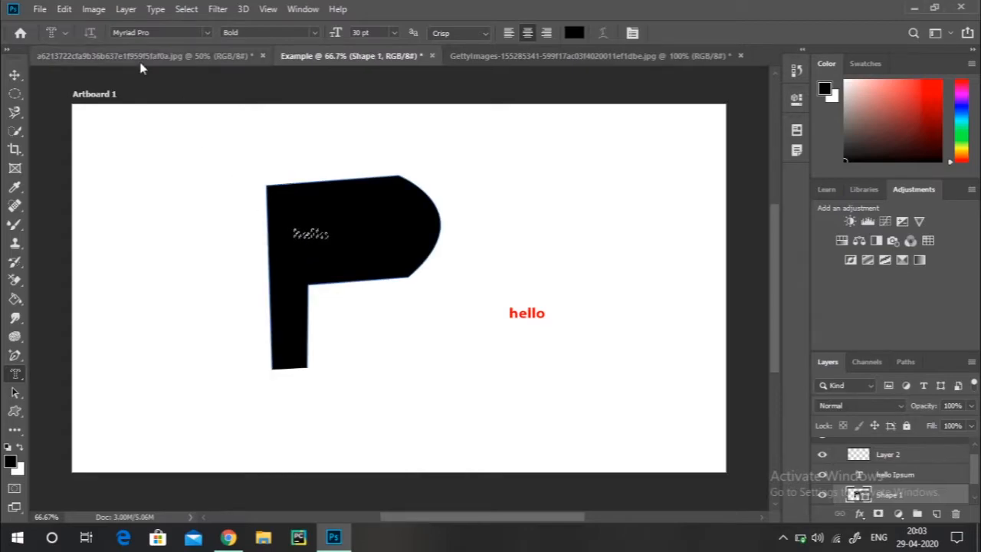
# Step: Enlarge the "hello" selection across the P's bowl with Transform Selection, to about 364% width and 474% height
pyautogui.click(94, 9)
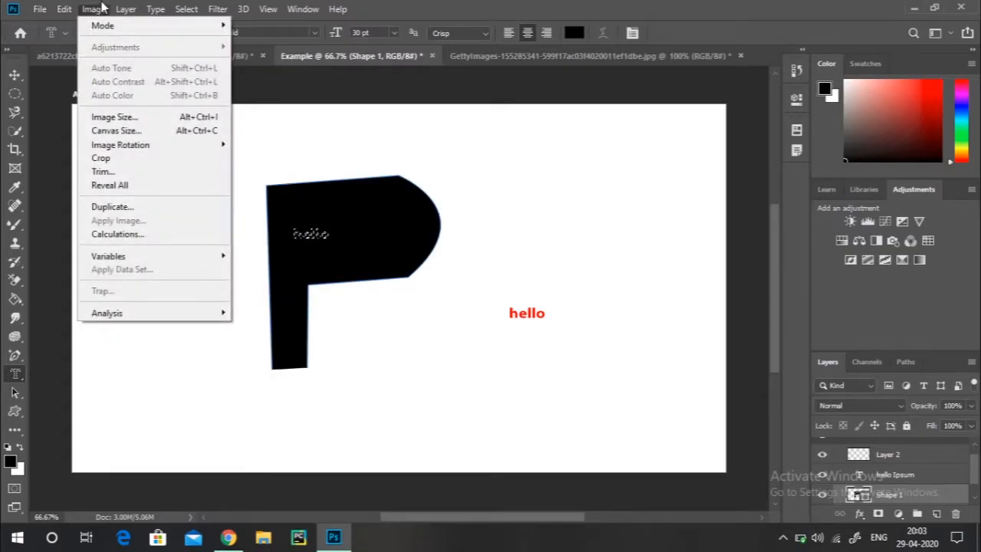
pyautogui.moveTo(120, 7)
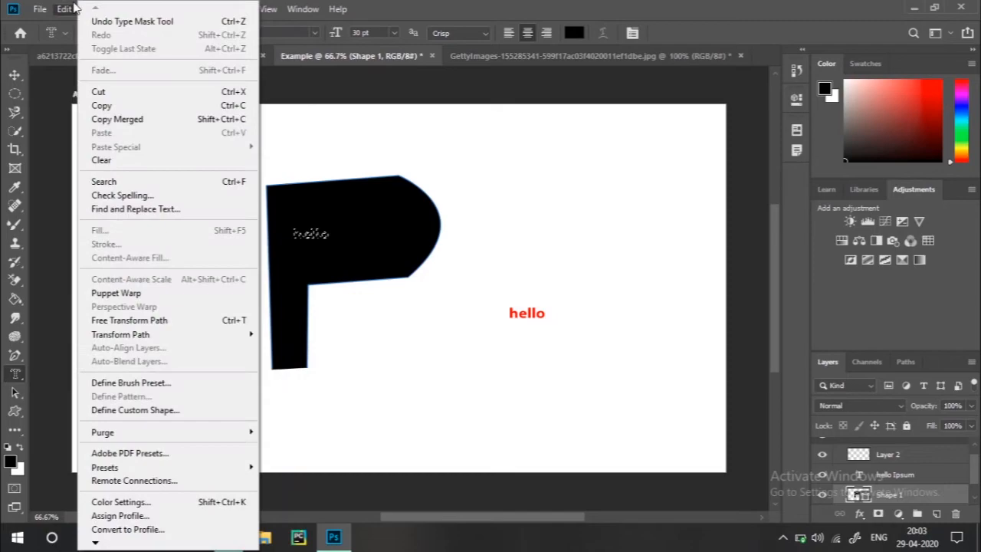
pyautogui.click(74, 6)
pyautogui.click(307, 8)
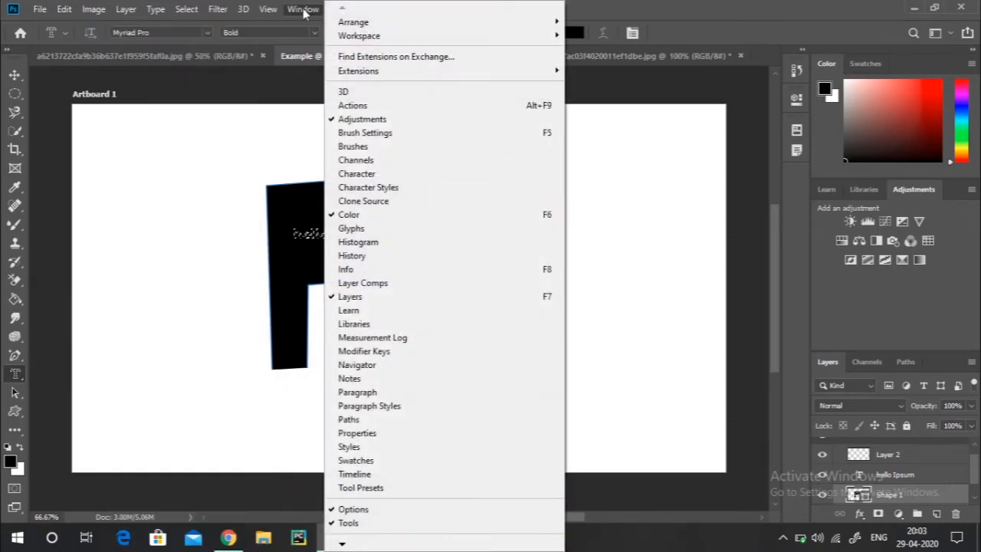
pyautogui.moveTo(270, 11)
pyautogui.moveTo(187, 11)
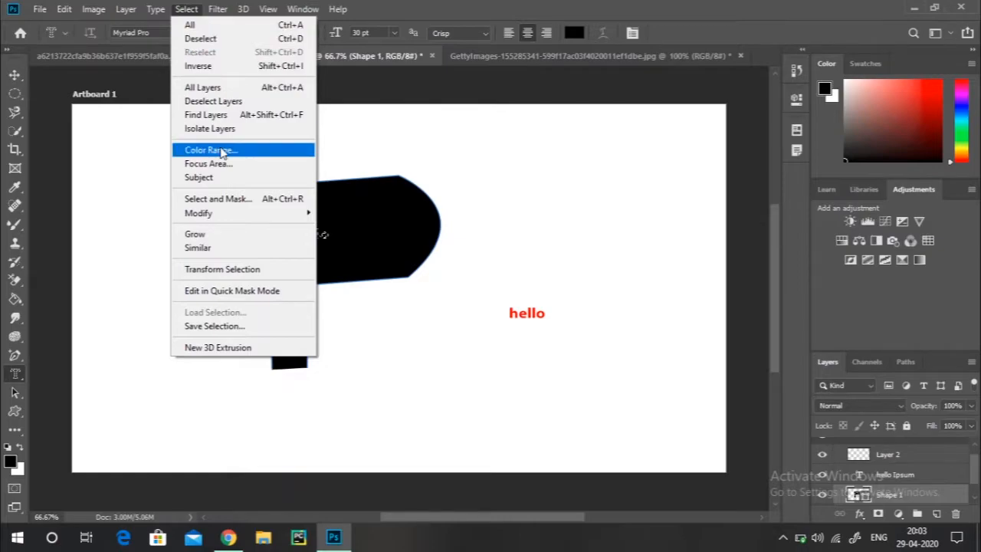
pyautogui.click(234, 276)
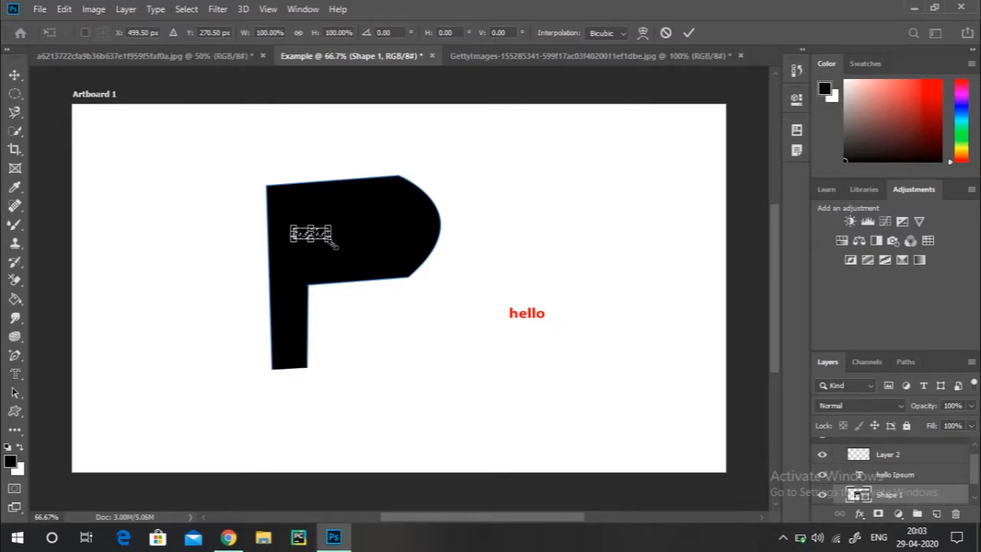
pyautogui.moveTo(332, 239); pyautogui.dragTo(420, 279)
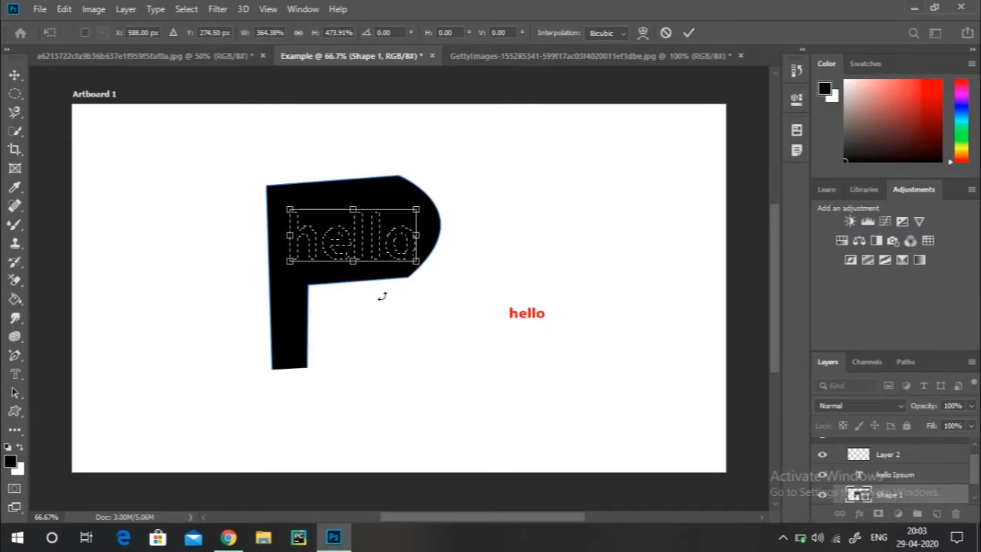
pyautogui.press('Return')
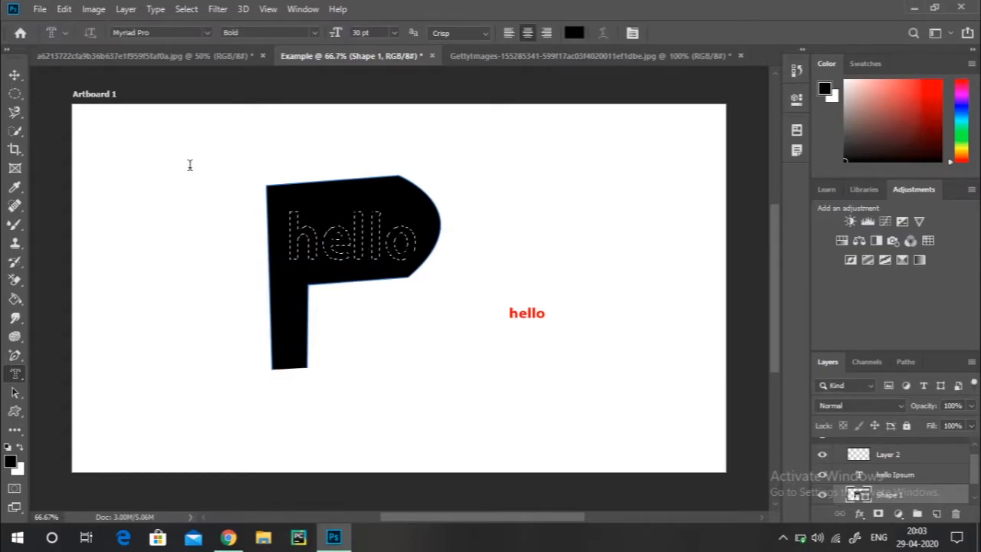
# Step: Move the P slightly down with its selection, and move the "hello" selection on Layer 1 to below and right of the stem
pyautogui.click(12, 77)
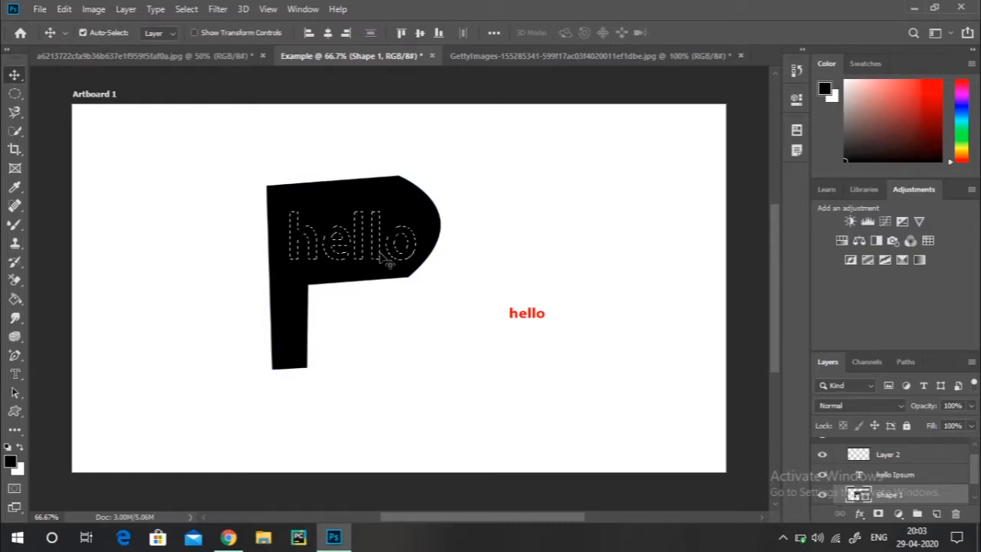
pyautogui.moveTo(394, 252); pyautogui.dragTo(389, 274)
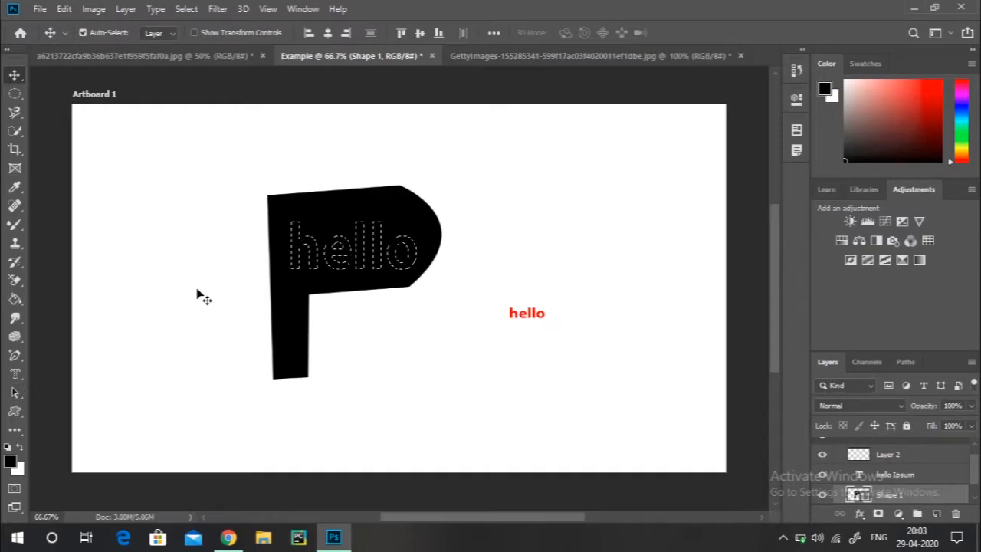
pyautogui.press('ctrl')
pyautogui.moveTo(215, 142); pyautogui.dragTo(359, 344)
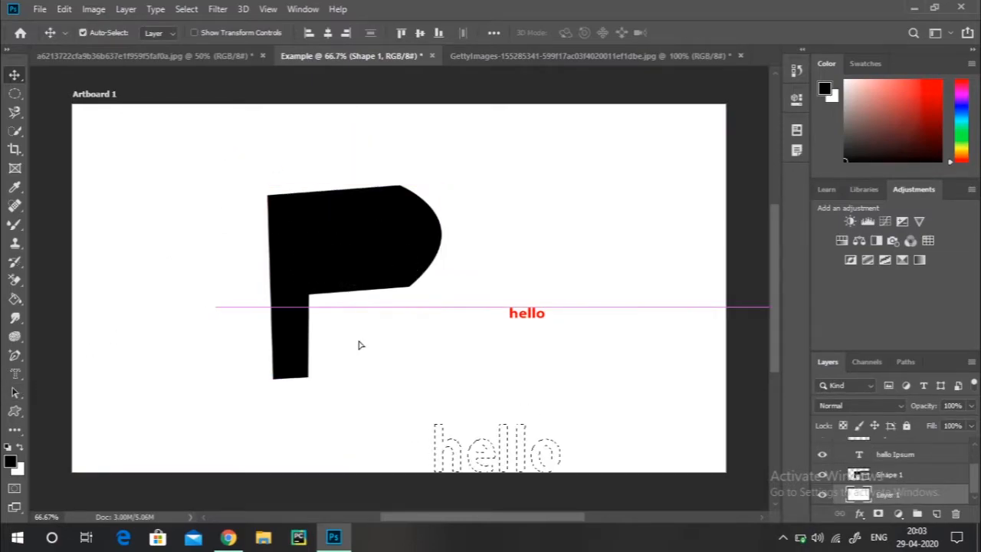
pyautogui.moveTo(516, 460); pyautogui.dragTo(449, 409)
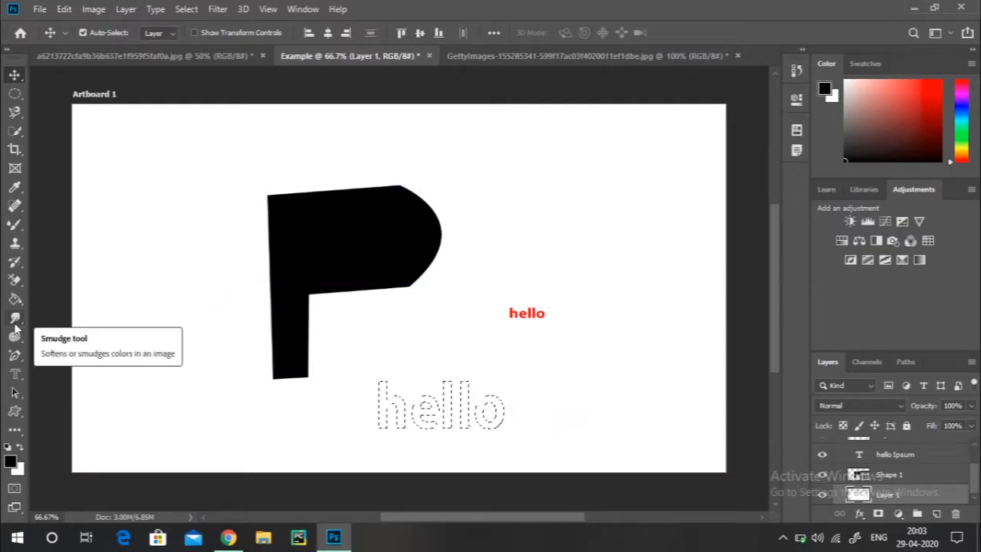
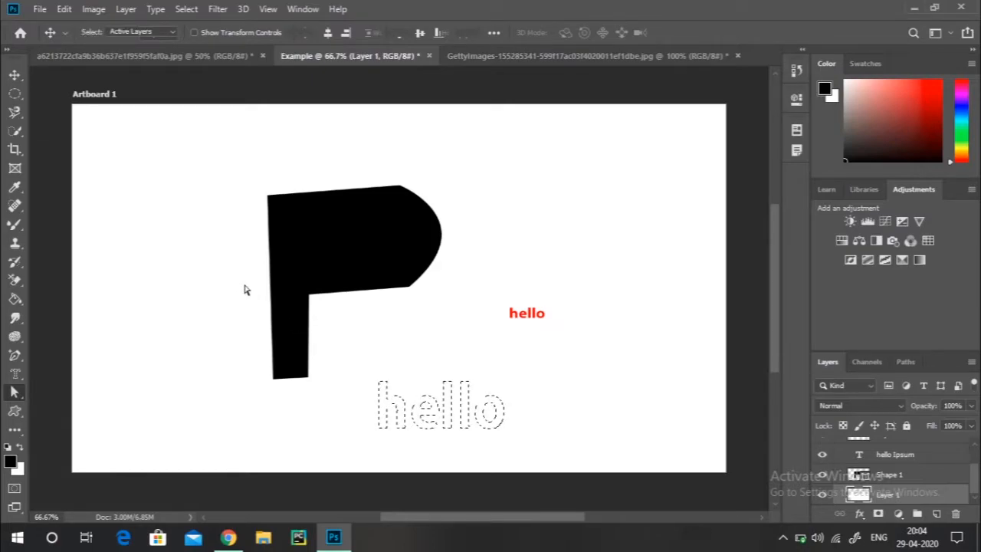
# Step: Undo the selection moves, the enlarged "hello" type mask and the earlier red text, leaving only the P shape
pyautogui.hotkey('ctrl', 'z')
pyautogui.hotkey('ctrl', 'z')
pyautogui.hotkey('ctrl', 'z')
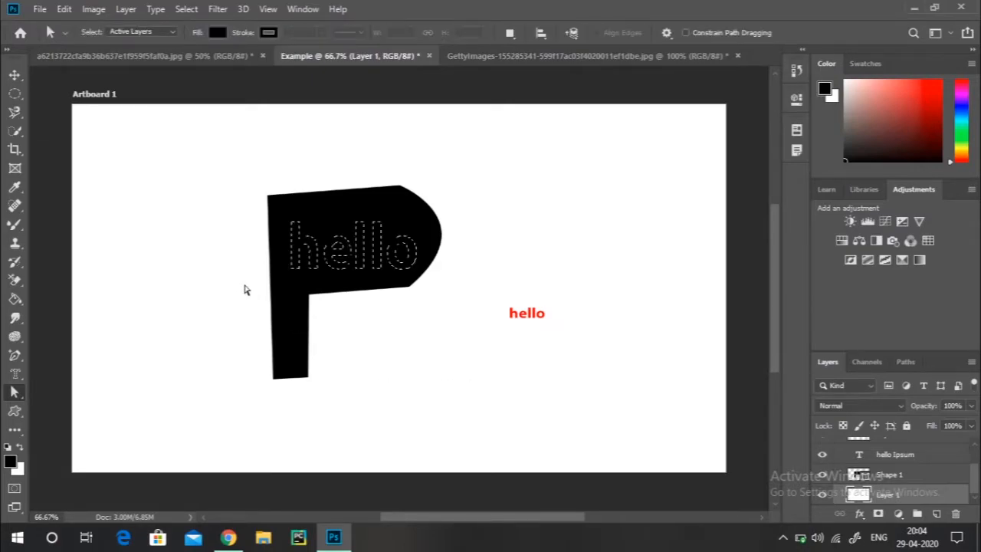
pyautogui.hotkey('ctrl', 'z')
pyautogui.hotkey('ctrl', 'z')
pyautogui.hotkey('ctrl', 'z')
pyautogui.hotkey('ctrl', 'z')
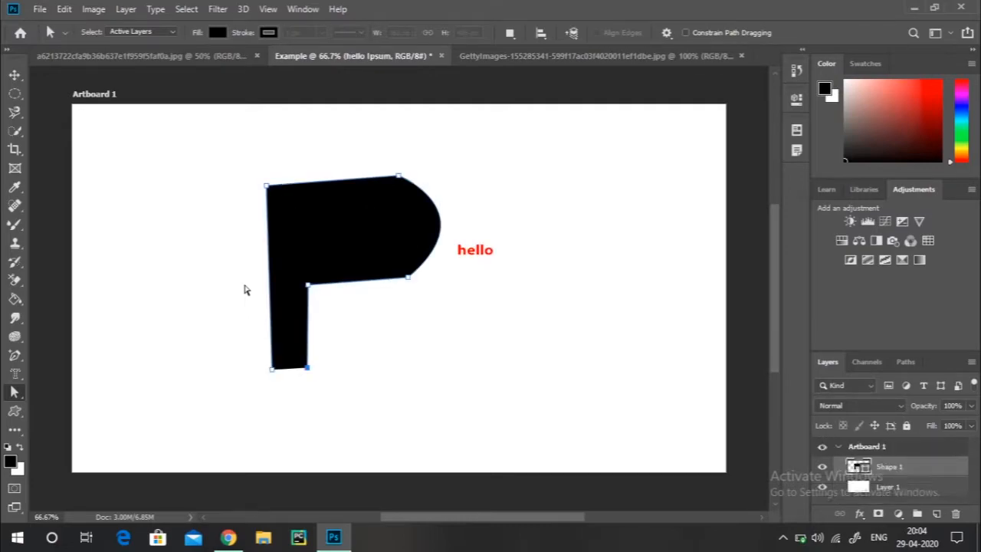
# Step: Reshape the P with Direct Selection, moving the bowl's lower anchor point right until the shape is about 428 px wide
pyautogui.moveTo(309, 289); pyautogui.dragTo(426, 329)
pyautogui.moveTo(408, 281); pyautogui.dragTo(445, 278)
# Step: Move the shape's straight left edge far to the right with the Direct Selection tool, and undo the move
pyautogui.rightClick(14, 393)
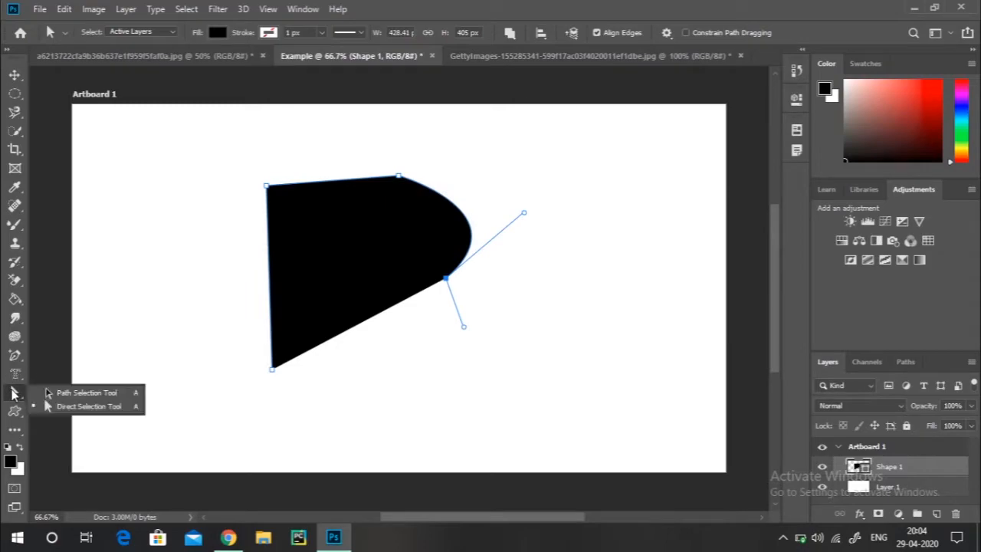
pyautogui.click(48, 405)
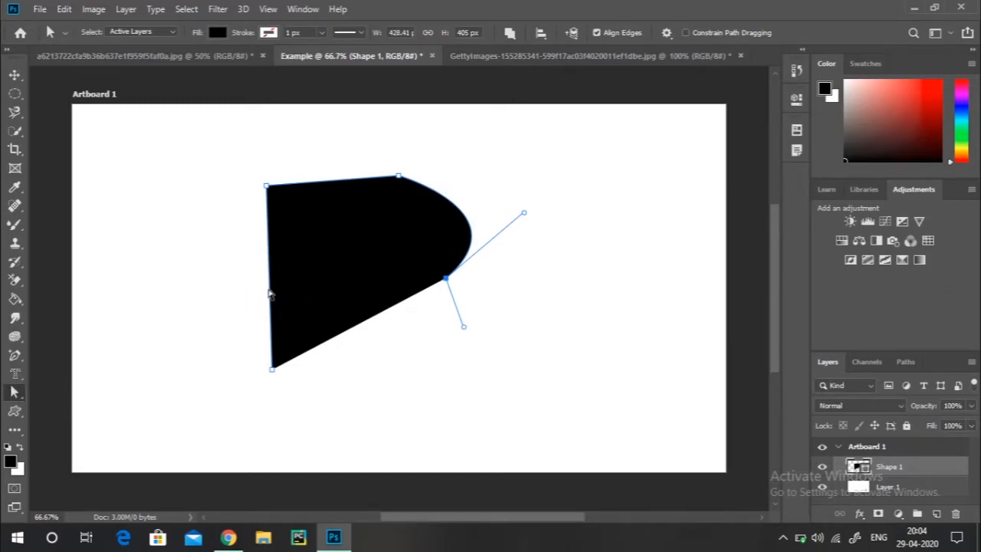
pyautogui.moveTo(272, 291); pyautogui.dragTo(420, 286)
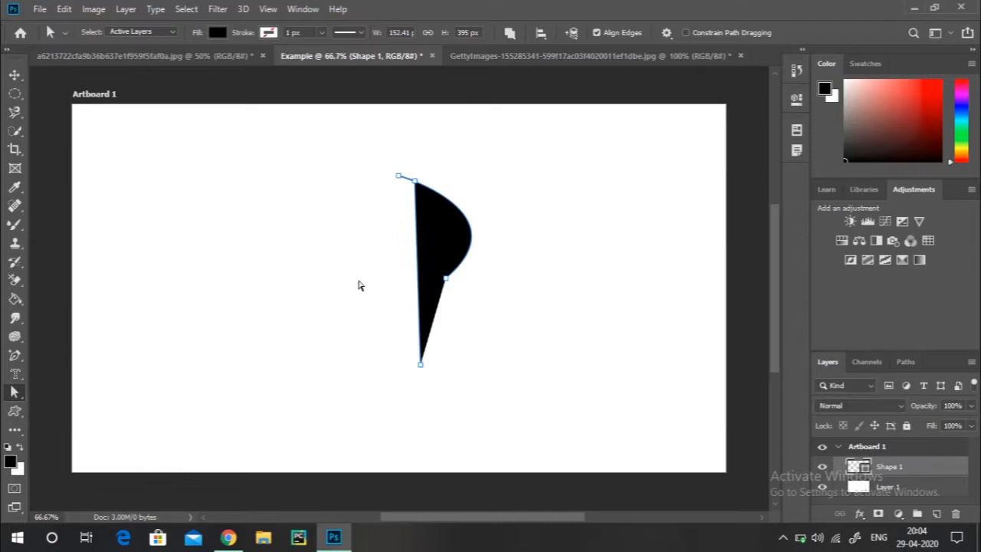
pyautogui.hotkey('ctrl', 'z')
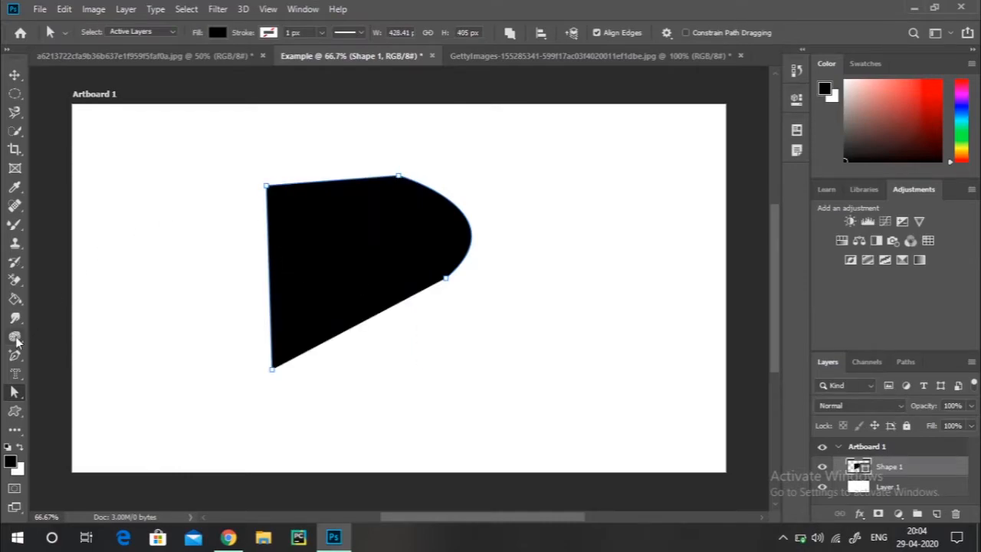
# Step: Move the whole black P shape slightly right with the Path Selection tool
pyautogui.rightClick(14, 391)
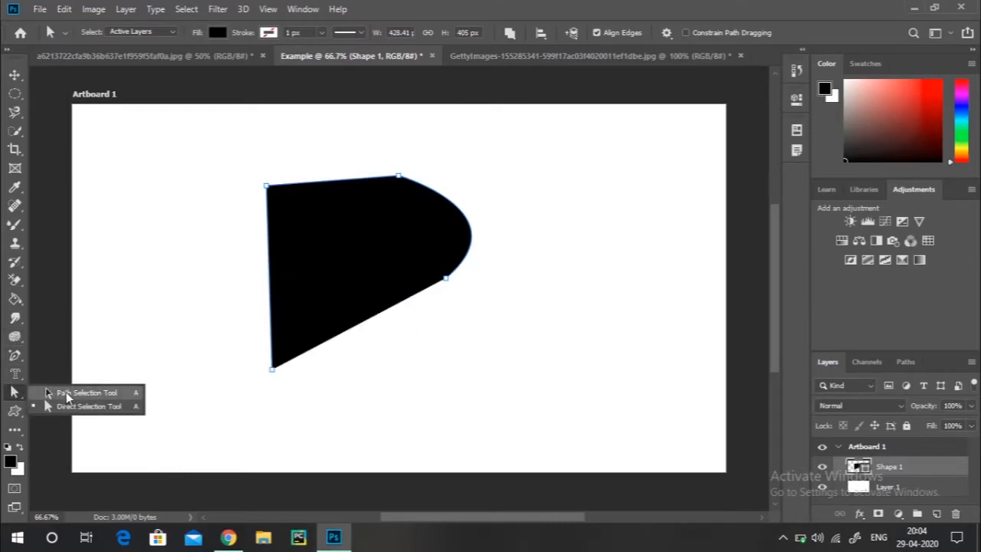
pyautogui.click(67, 396)
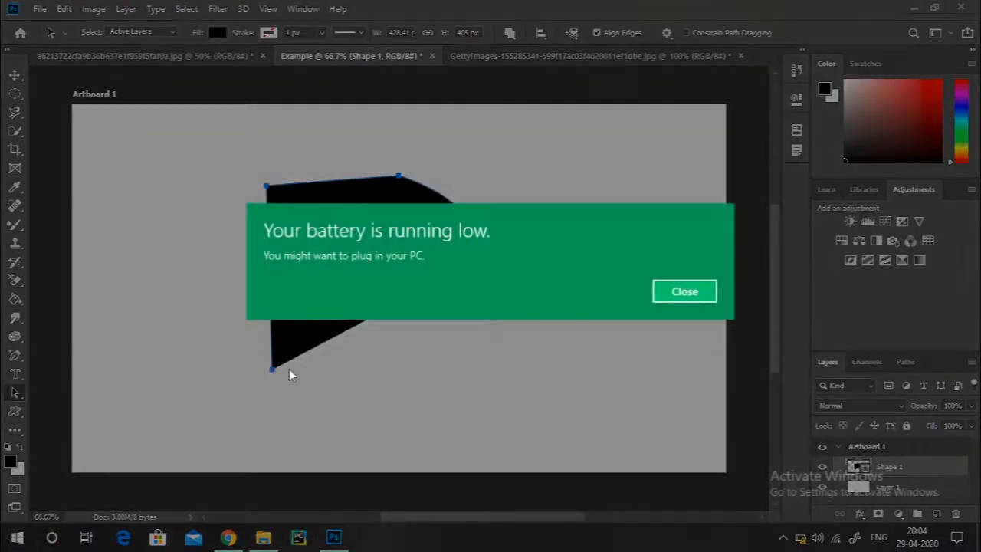
pyautogui.click(674, 296)
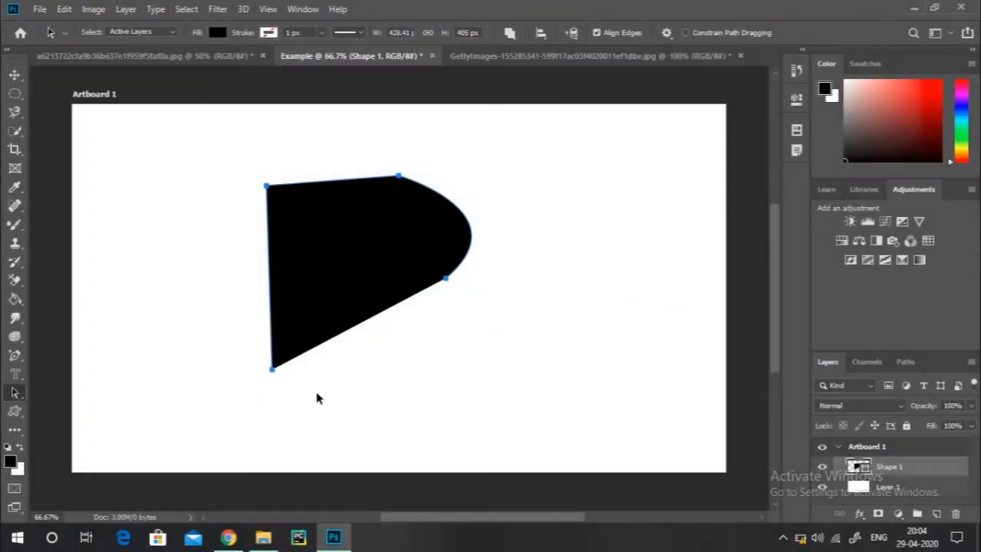
pyautogui.moveTo(289, 375); pyautogui.dragTo(315, 379)
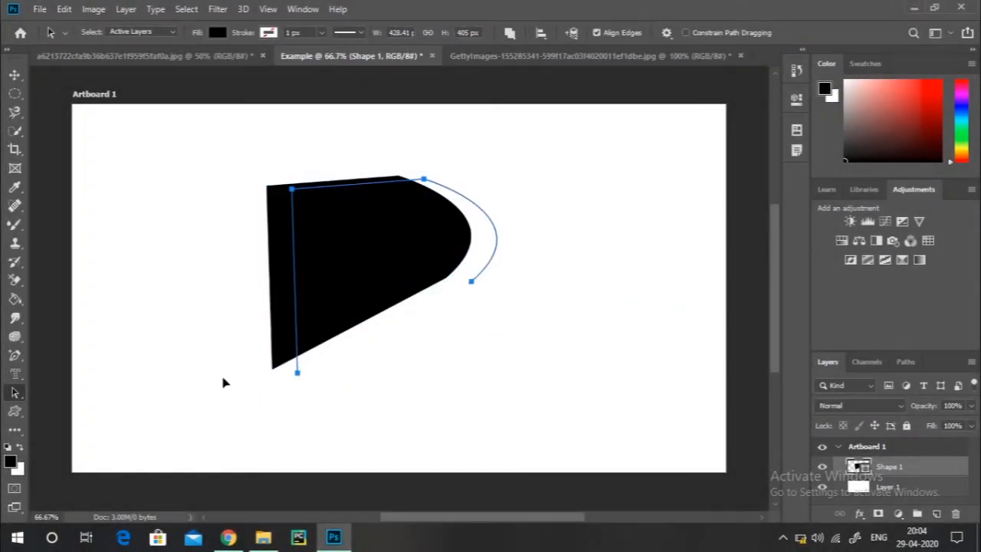
pyautogui.rightClick(15, 393)
pyautogui.click(57, 396)
pyautogui.moveTo(296, 291); pyautogui.dragTo(355, 292)
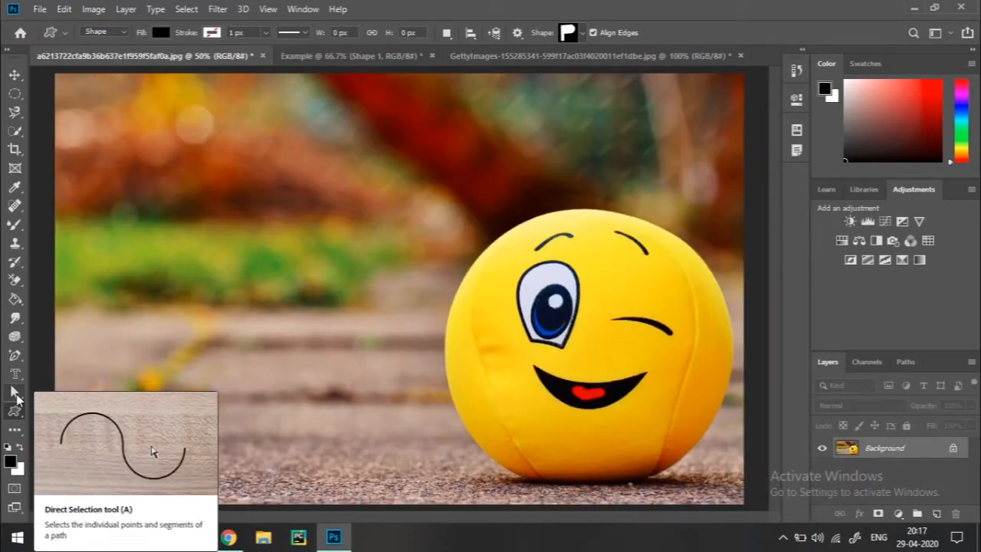
# Step: Choose the Rectangle tool and, in the Example document, undo the drawing of the P shape until the artboard is empty
pyautogui.rightClick(16, 412)
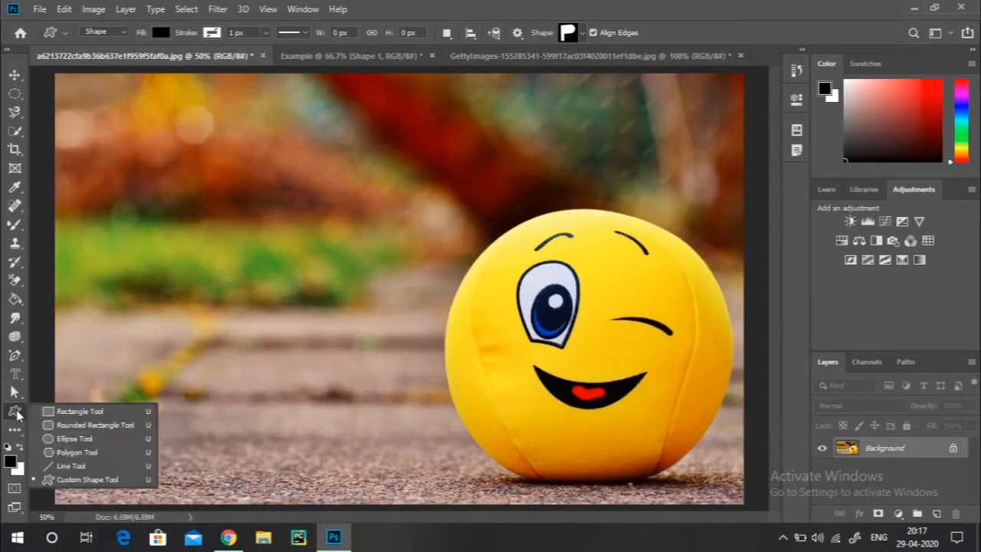
pyautogui.click(76, 412)
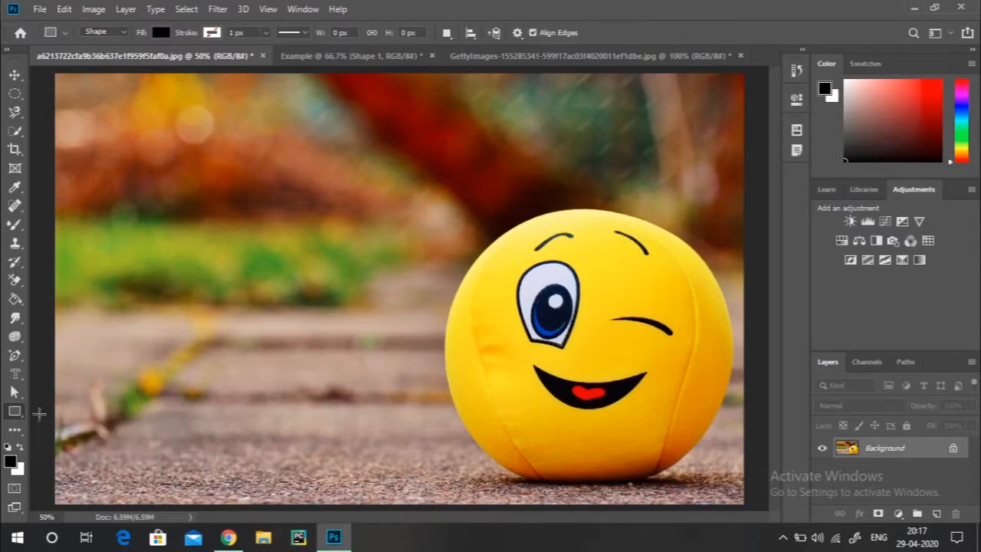
pyautogui.click(304, 57)
pyautogui.hotkey('ctrl', 'z')
pyautogui.hotkey('ctrl', 'z')
pyautogui.hotkey('ctrl', 'z')
pyautogui.hotkey('ctrl', 'z')
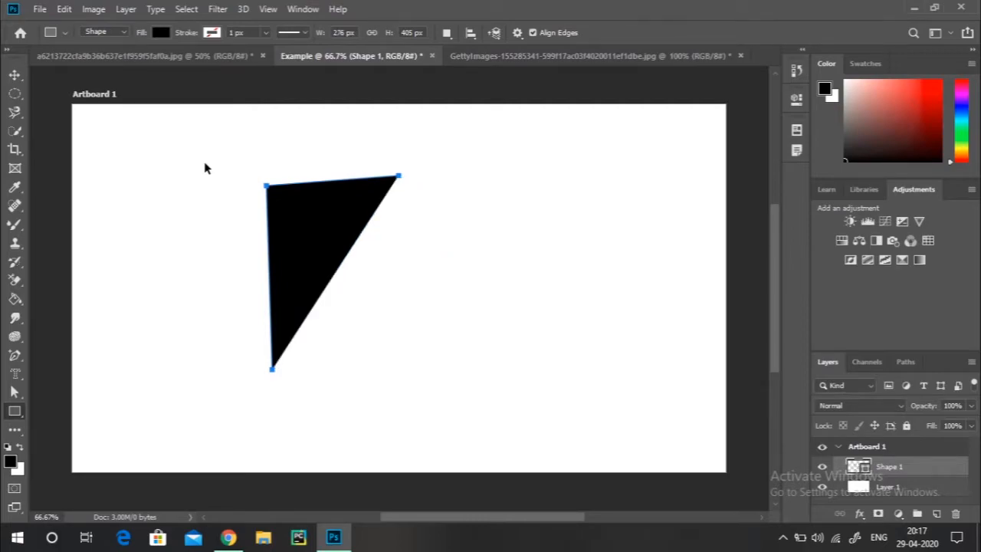
pyautogui.hotkey('ctrl', 'z')
pyautogui.hotkey('ctrl', 'z')
pyautogui.hotkey('ctrl', 'z')
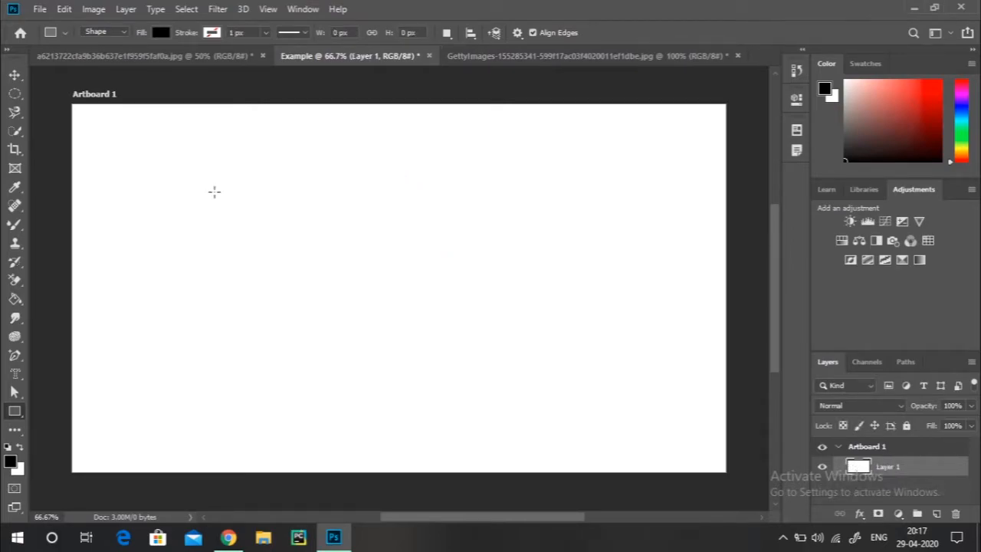
# Step: Draw a rectangle about 465 by 264 px in the artboard's upper-left area and fill it with red
pyautogui.moveTo(156, 183); pyautogui.dragTo(378, 308)
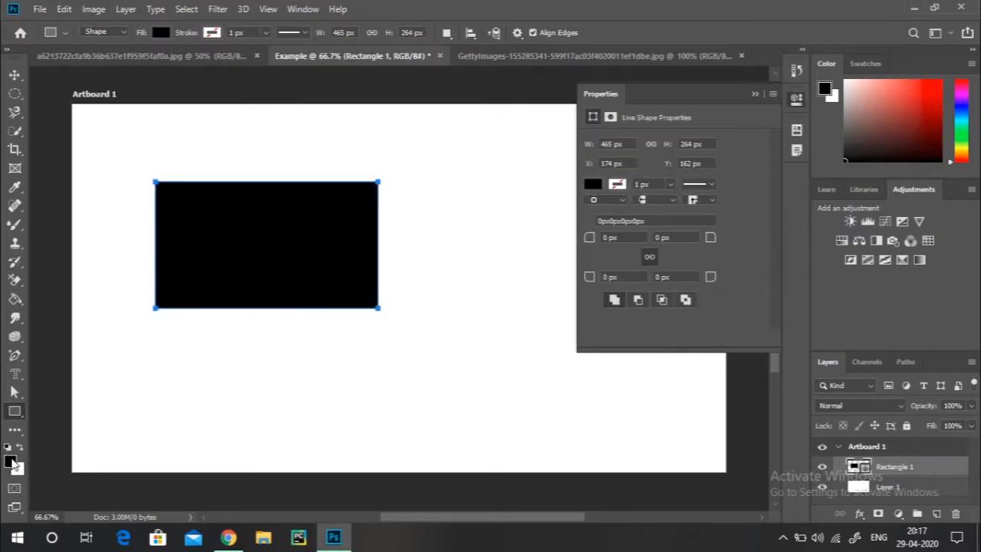
pyautogui.click(596, 186)
pyautogui.click(596, 186)
pyautogui.click(597, 187)
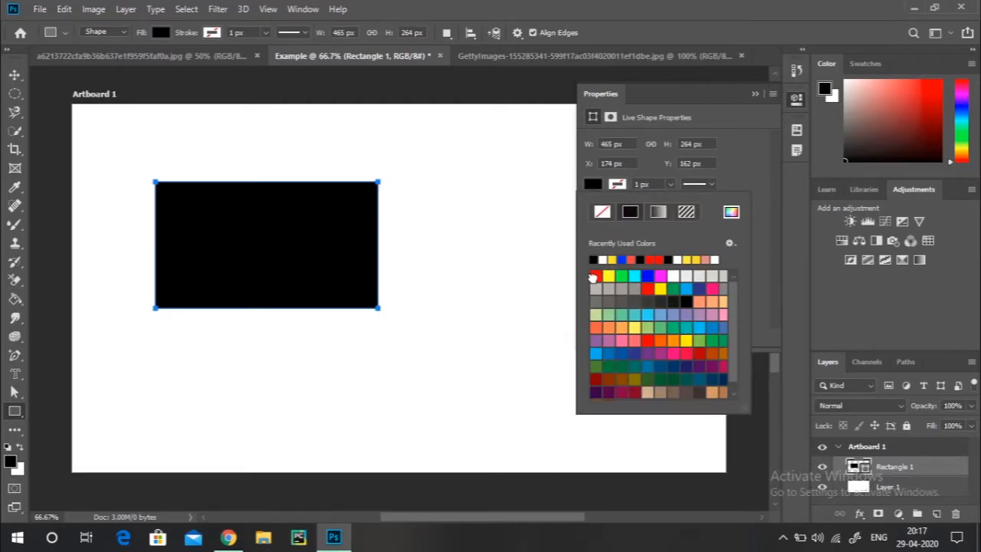
pyautogui.click(595, 276)
# Step: Give the red rectangle a solid black stroke, and dismiss the Create Rectangle dialog without adding another shape
pyautogui.click(617, 185)
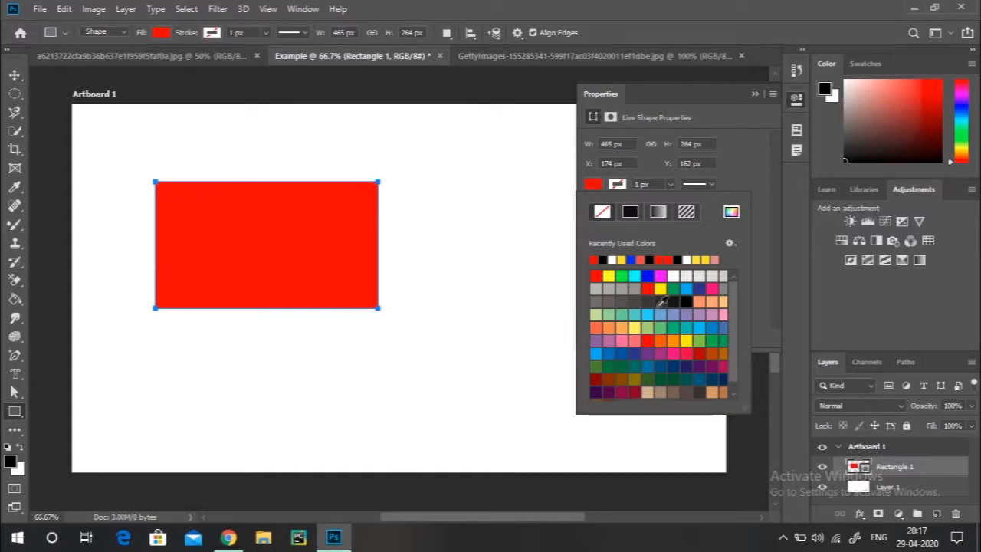
pyautogui.click(603, 259)
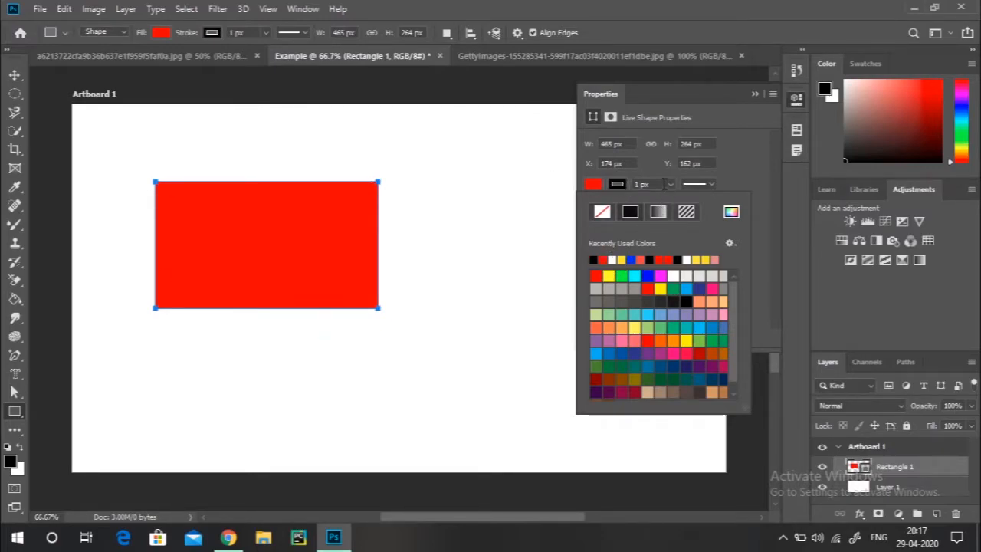
pyautogui.click(663, 183)
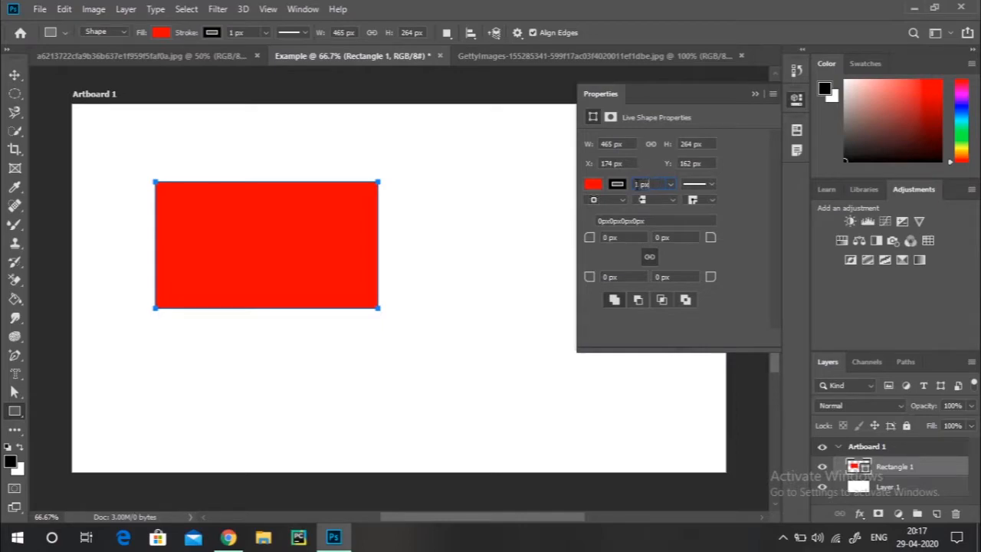
pyautogui.click(446, 239)
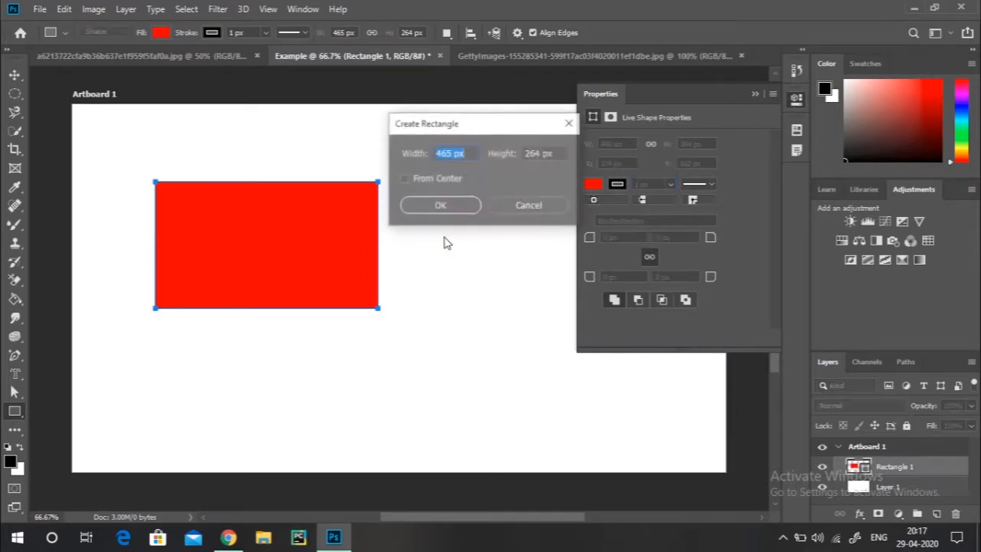
pyautogui.click(513, 204)
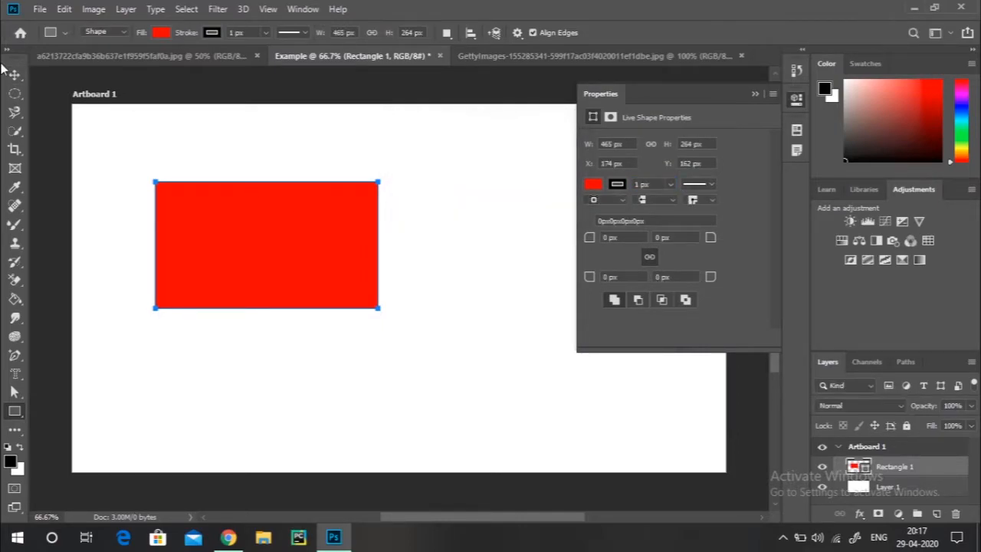
# Step: Move the red rectangle right and slightly down with the Move tool, to about X 309 px, Y 180 px
pyautogui.click(15, 74)
pyautogui.moveTo(212, 228); pyautogui.dragTo(272, 231)
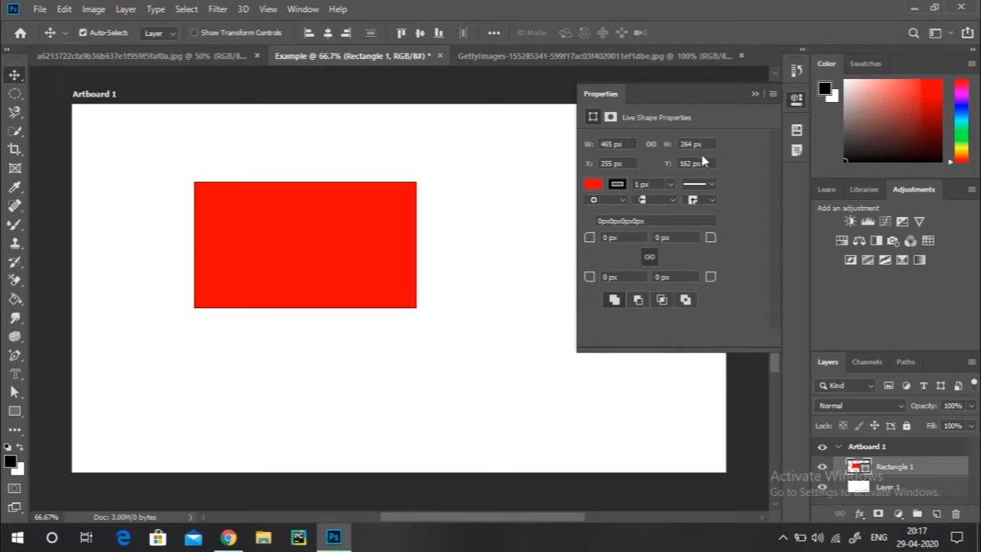
pyautogui.moveTo(420, 214); pyautogui.dragTo(521, 249)
pyautogui.moveTo(351, 243); pyautogui.dragTo(376, 252)
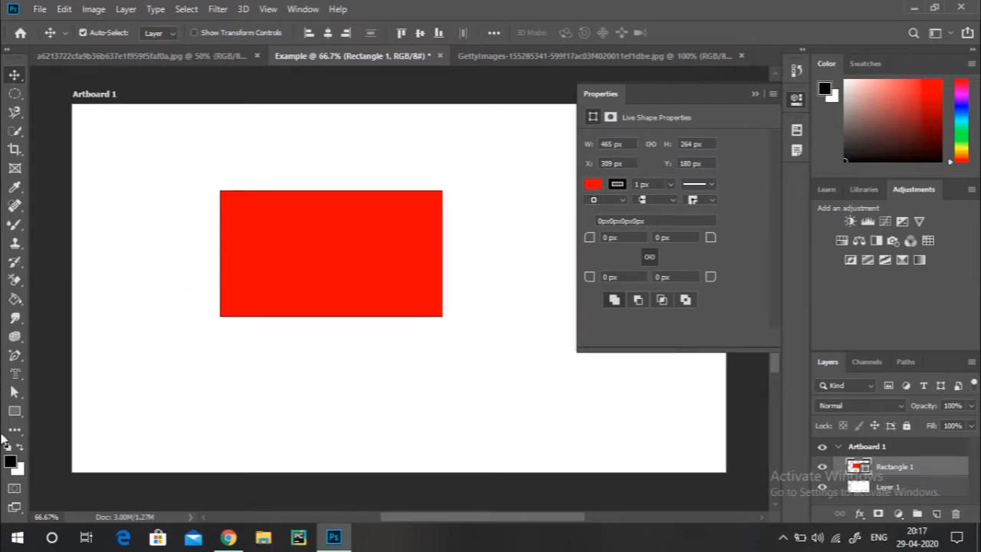
# Step: Draw a rounded rectangle about 298 by 174 px with 10 px corners below the red rectangle
pyautogui.click(13, 414)
pyautogui.rightClick(10, 418)
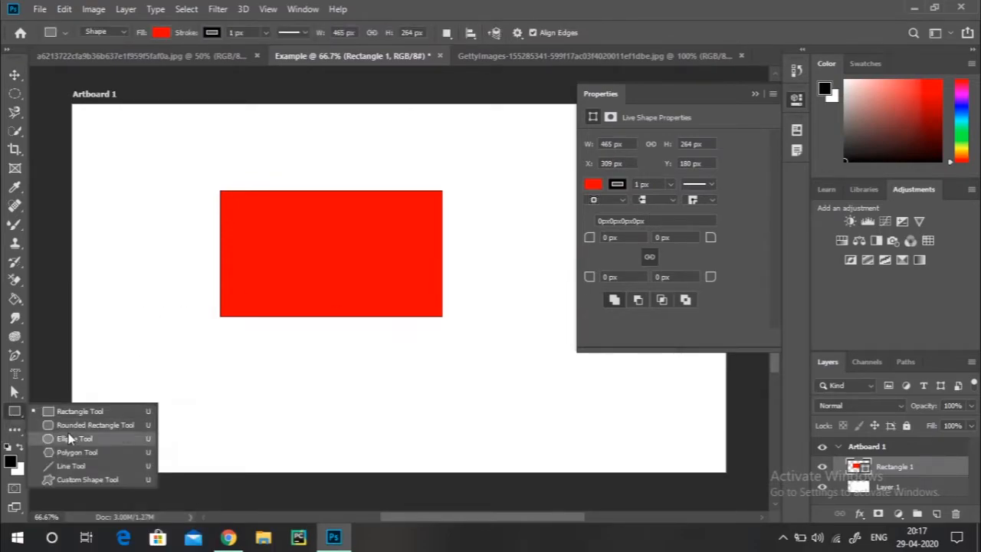
pyautogui.click(69, 434)
pyautogui.moveTo(141, 358); pyautogui.dragTo(282, 441)
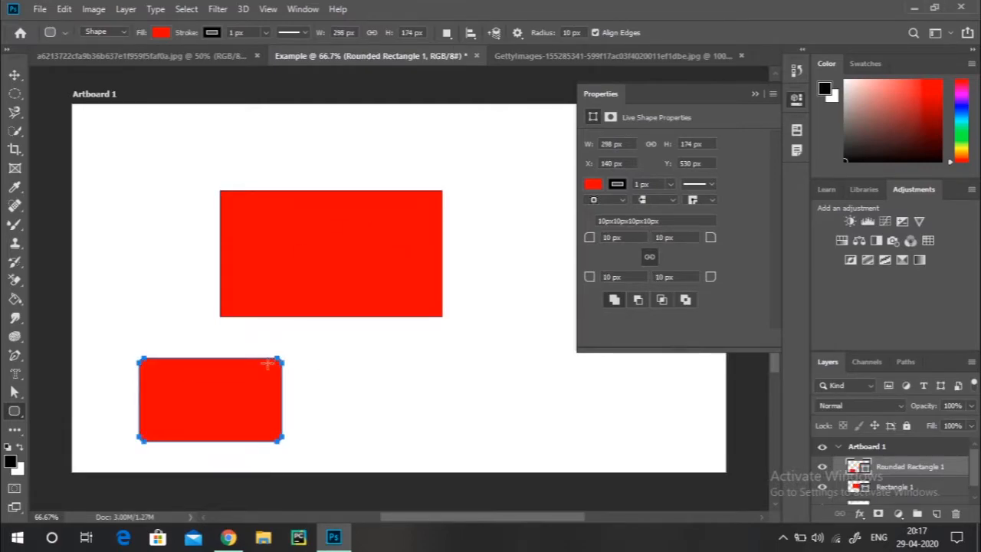
# Step: Set the corner radius to 15 px and draw a small rounded rectangle about 49 by 68 px beside the first one
pyautogui.hotkey('ctrl', '+')
pyautogui.hotkey('ctrl', '+')
pyautogui.hscroll(2, 267, 363)
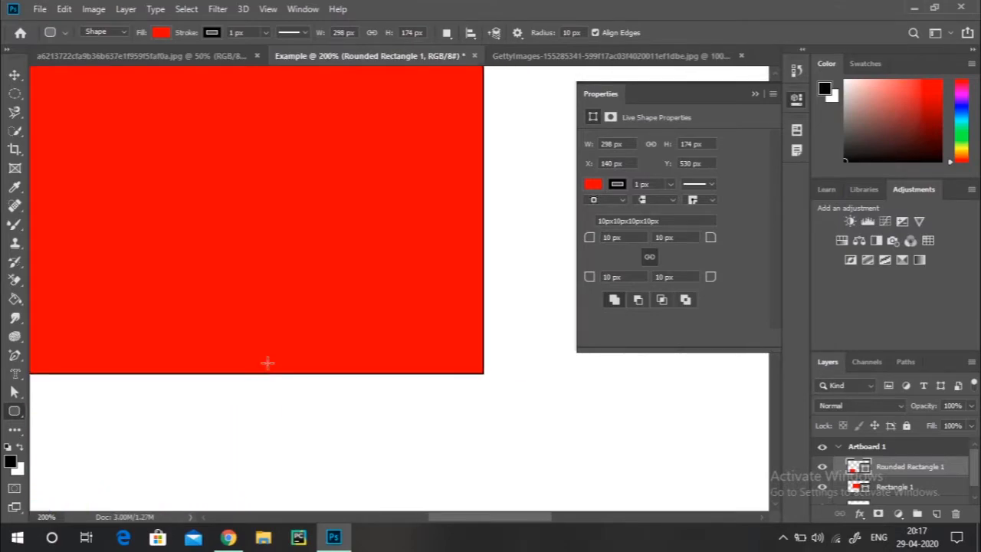
pyautogui.hscroll(-13, 267, 362)
pyautogui.hscroll(-2, 266, 363)
pyautogui.scroll(1, 267, 363)
pyautogui.scroll(-6, 267, 362)
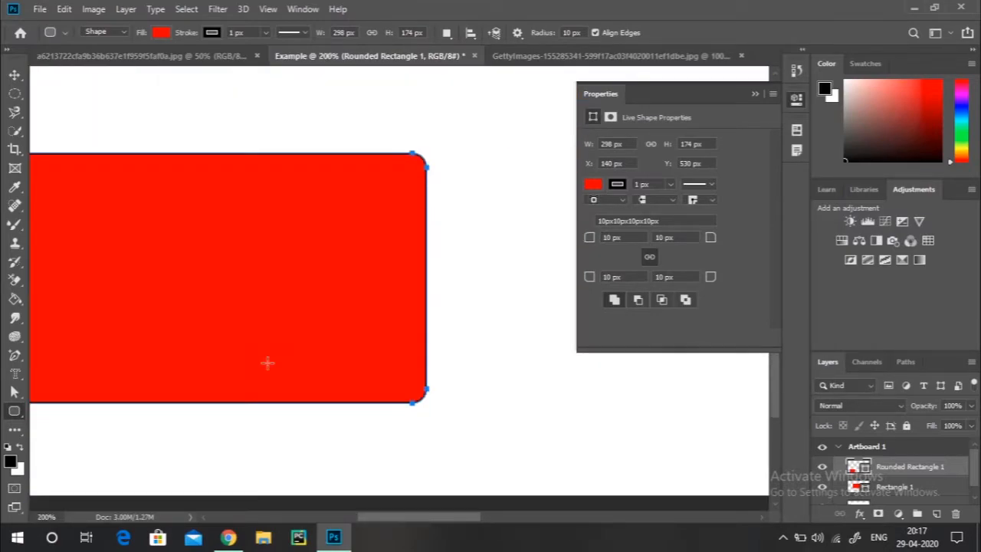
pyautogui.click(580, 32)
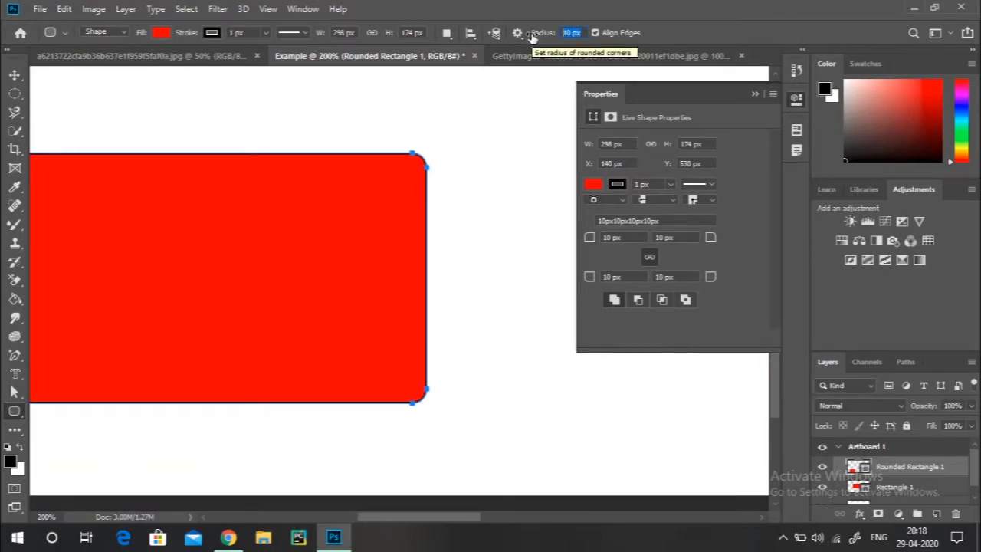
pyautogui.write('15')
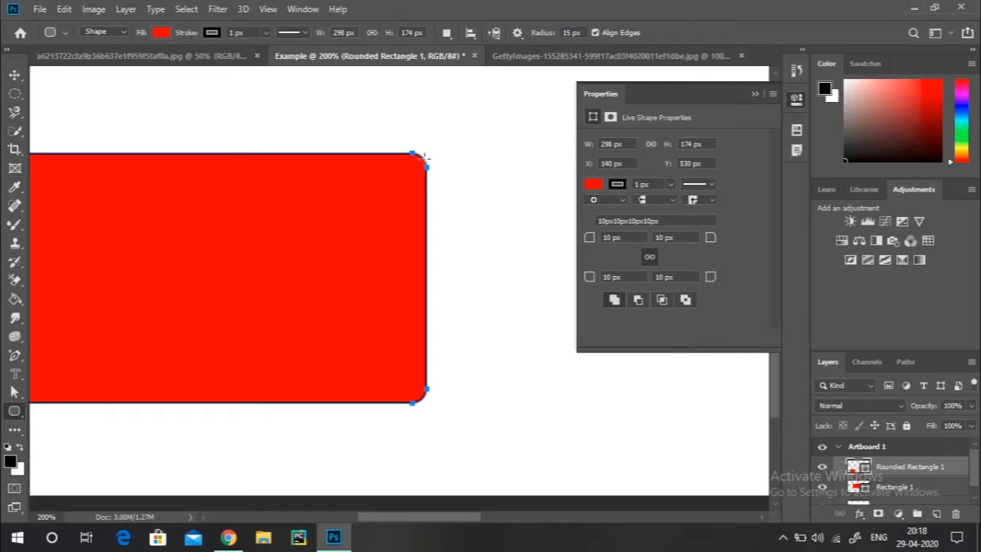
pyautogui.moveTo(458, 188); pyautogui.dragTo(529, 285)
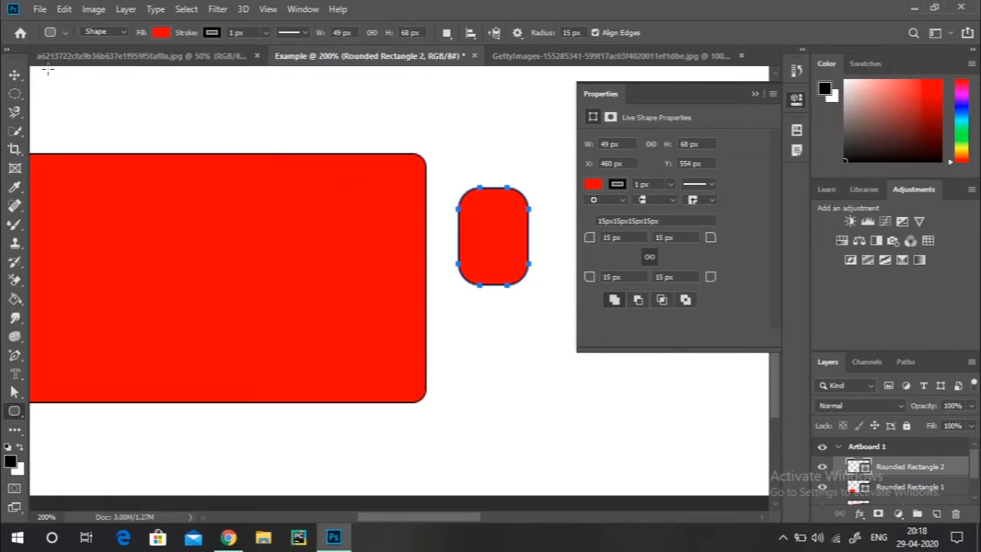
pyautogui.click(15, 75)
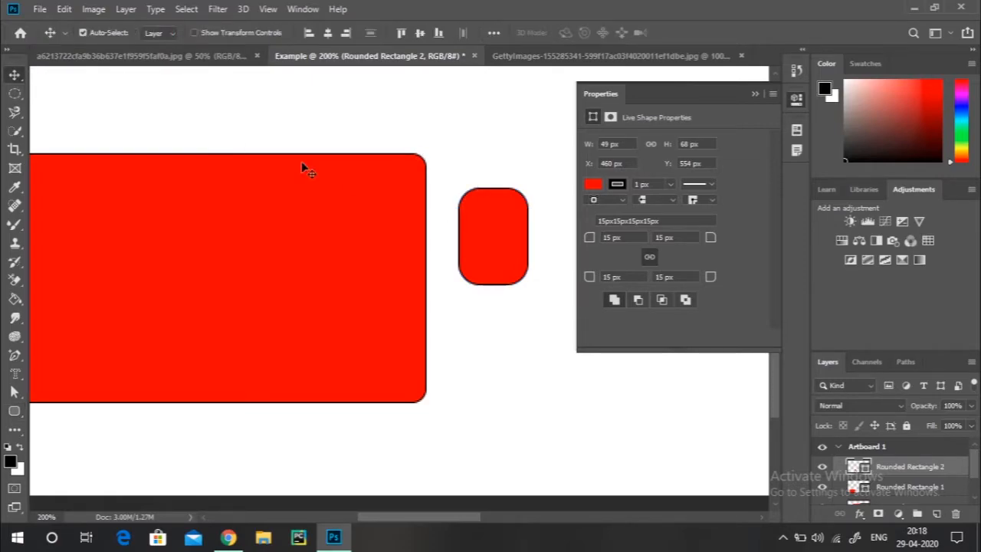
# Step: Draw an ellipse about 97 by 54 px below the small rounded rectangle
pyautogui.click(16, 413)
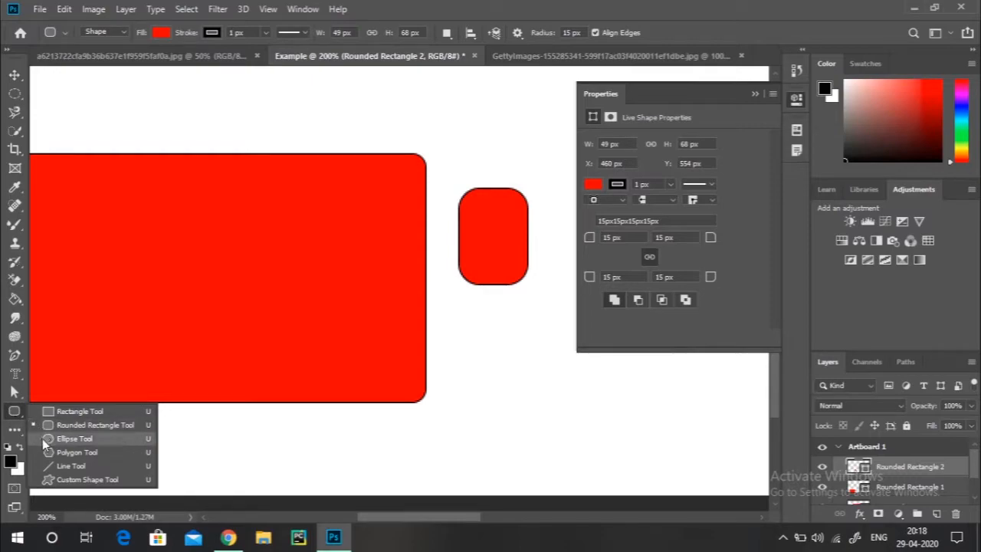
pyautogui.click(43, 440)
pyautogui.click(463, 366)
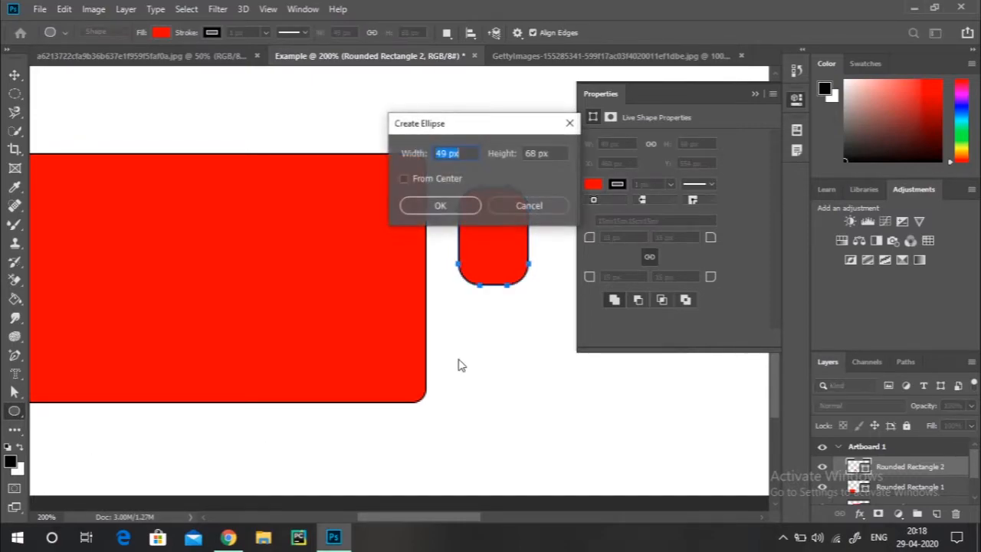
pyautogui.click(517, 207)
pyautogui.moveTo(468, 387); pyautogui.dragTo(607, 464)
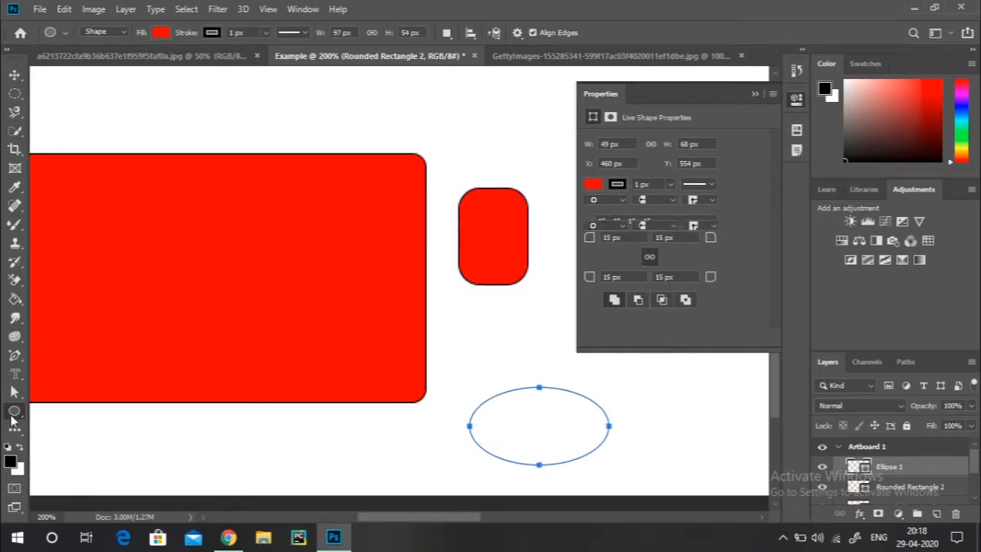
# Step: Create a 10-sided polygon of 97 by 54 px in the empty area above the large rounded rectangle, and undo it
pyautogui.rightClick(13, 412)
pyautogui.click(61, 453)
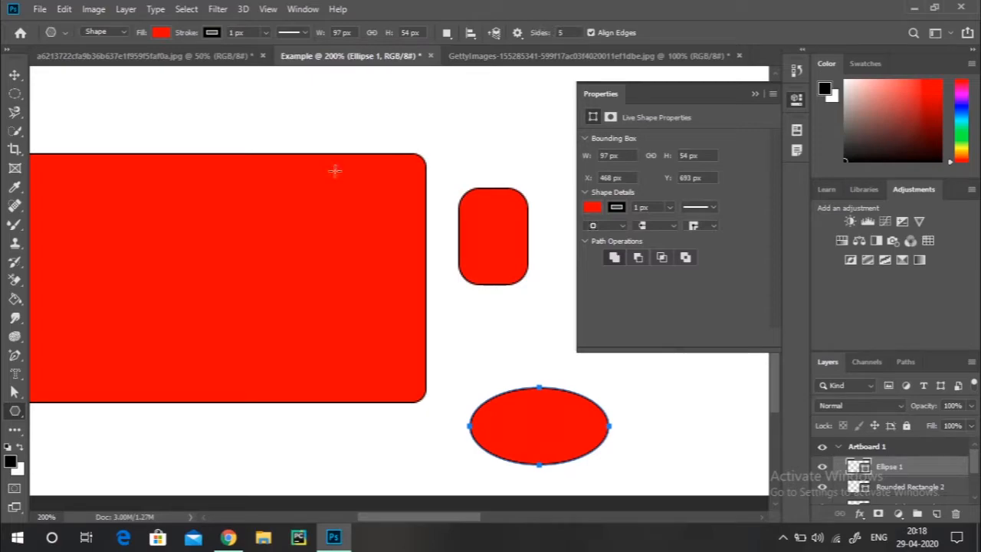
pyautogui.scroll(4, 334, 170)
pyautogui.hscroll(3, 335, 170)
pyautogui.hscroll(-4, 334, 170)
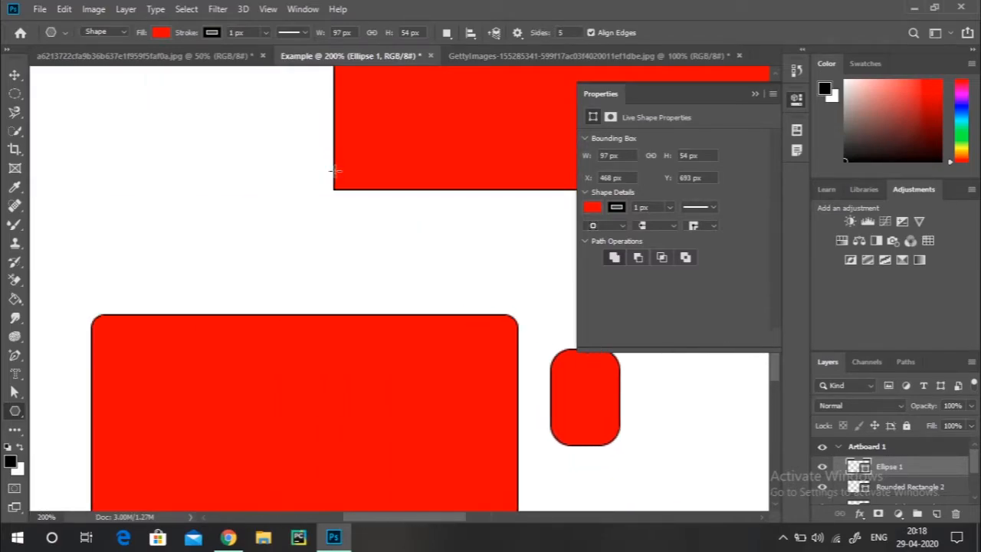
pyautogui.hscroll(-5, 335, 170)
pyautogui.click(125, 135)
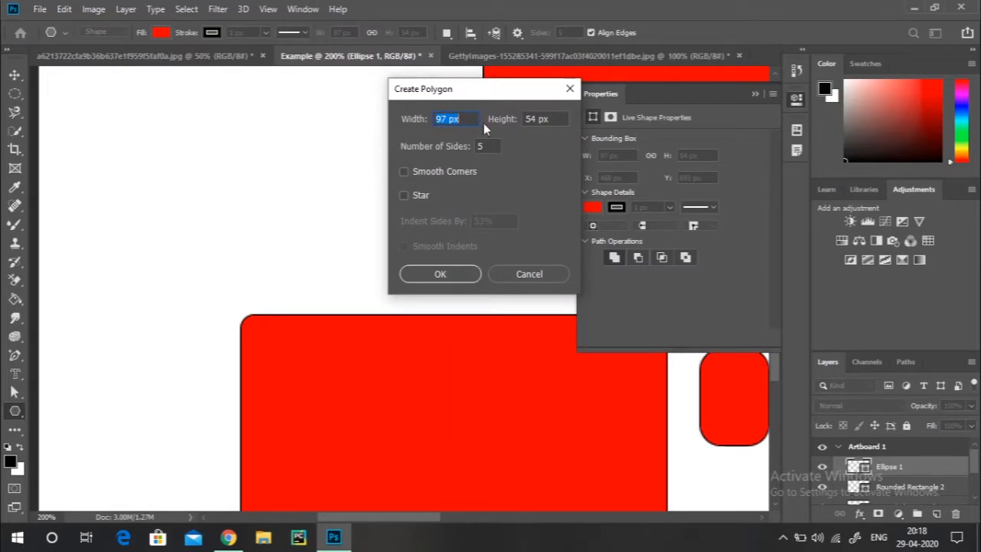
pyautogui.moveTo(484, 146); pyautogui.dragTo(474, 148)
pyautogui.write('10')
pyautogui.press('Return')
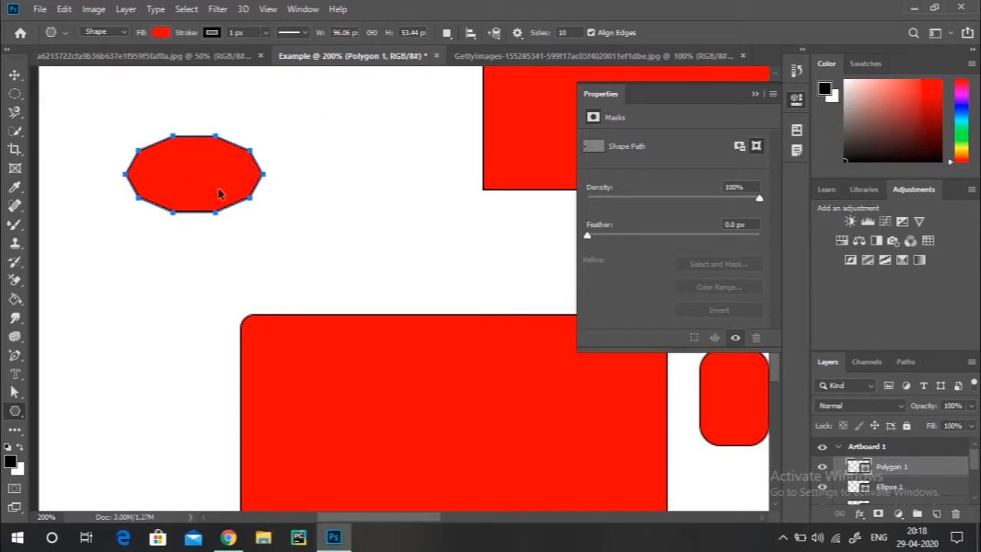
pyautogui.hotkey('ctrl', 'z')
# Step: Try drawing a 10-sided polygon freehand in the same empty area, undo it, and dismiss the polygon settings
pyautogui.moveTo(118, 114); pyautogui.dragTo(160, 170)
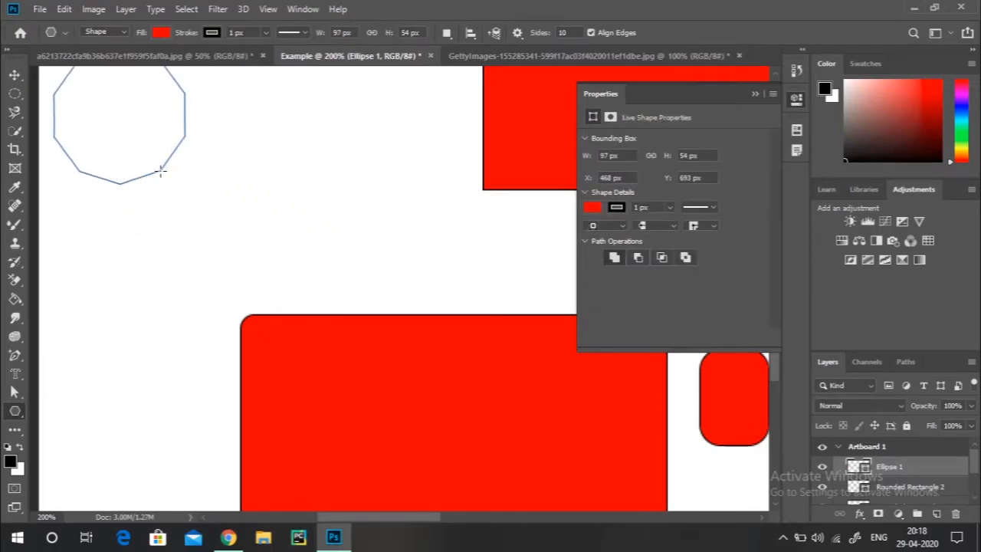
pyautogui.hotkey('ctrl', 'z')
pyautogui.click(212, 153)
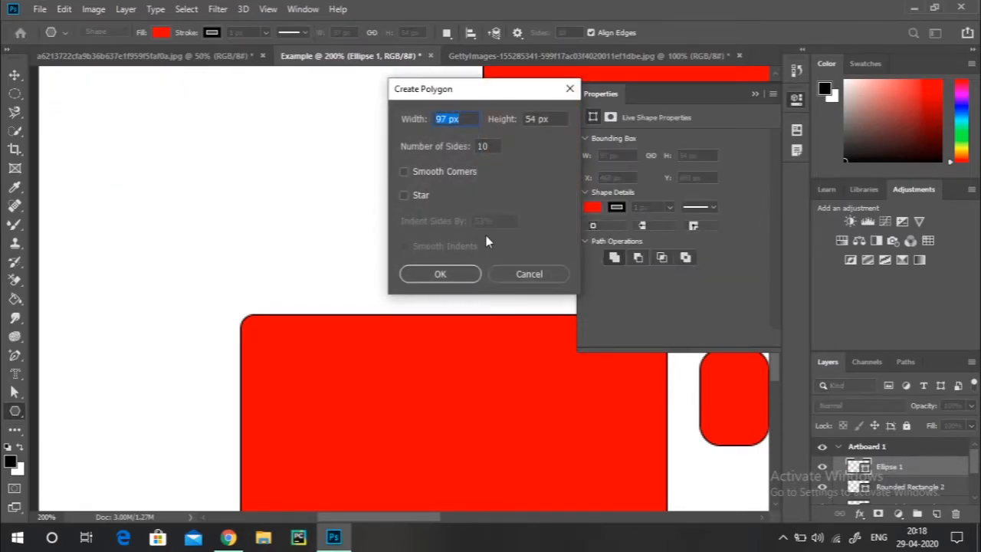
pyautogui.click(537, 280)
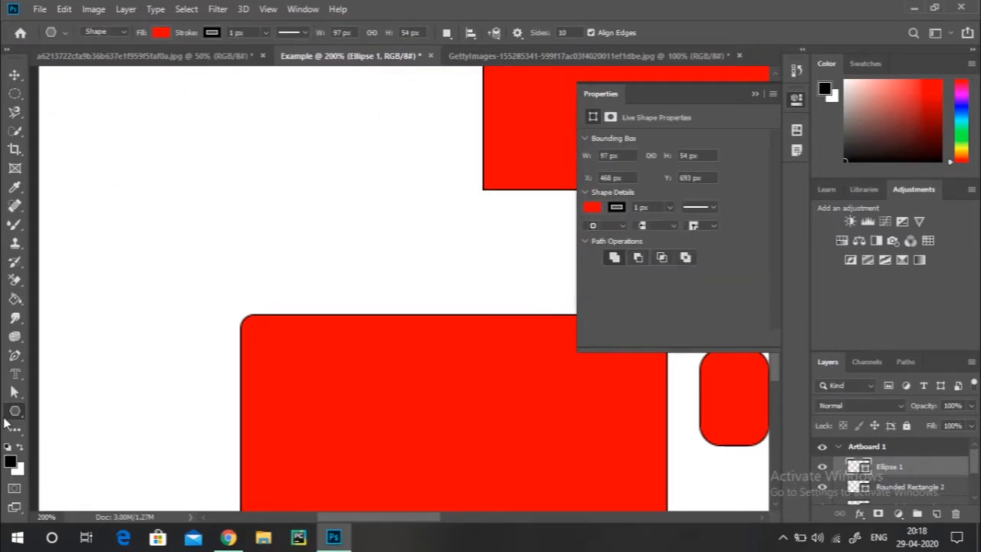
# Step: Draw a nearly horizontal line of 1 px weight above the large rounded rectangle and undo it
pyautogui.rightClick(14, 415)
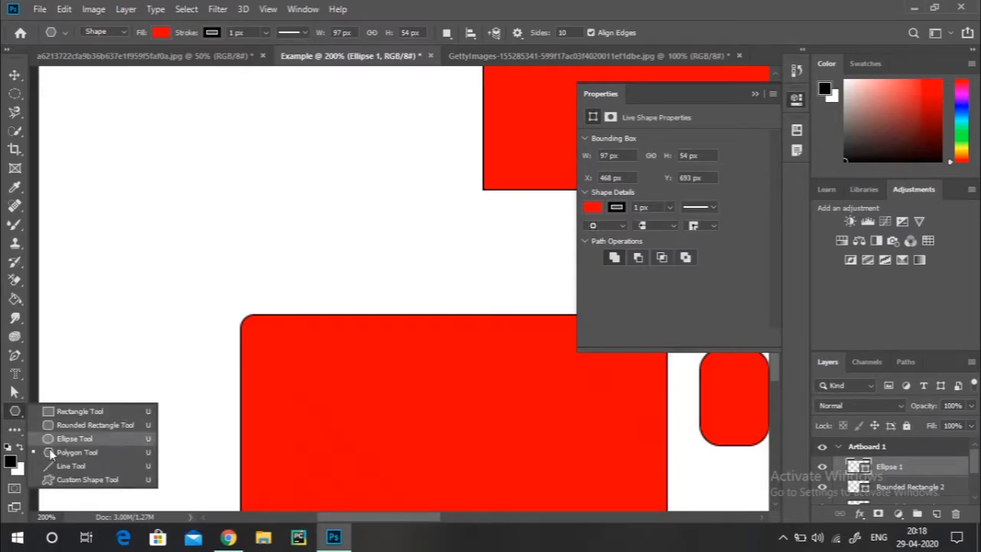
pyautogui.click(57, 465)
pyautogui.moveTo(107, 179); pyautogui.dragTo(370, 174)
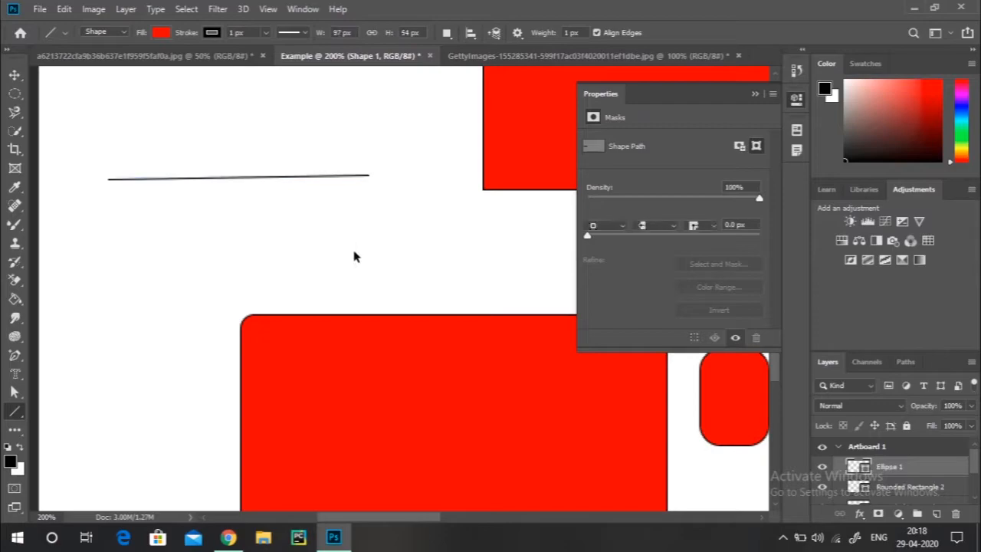
pyautogui.hotkey('ctrl', 'z')
# Step: Draw the thin arrow custom shape about 158 by 53 px above the large rounded rectangle
pyautogui.rightClick(15, 412)
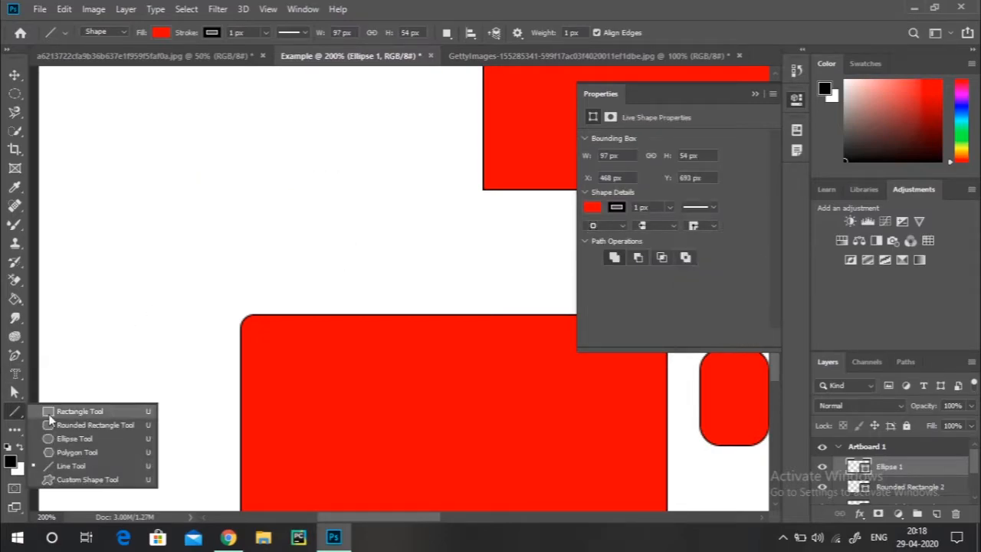
pyautogui.click(76, 479)
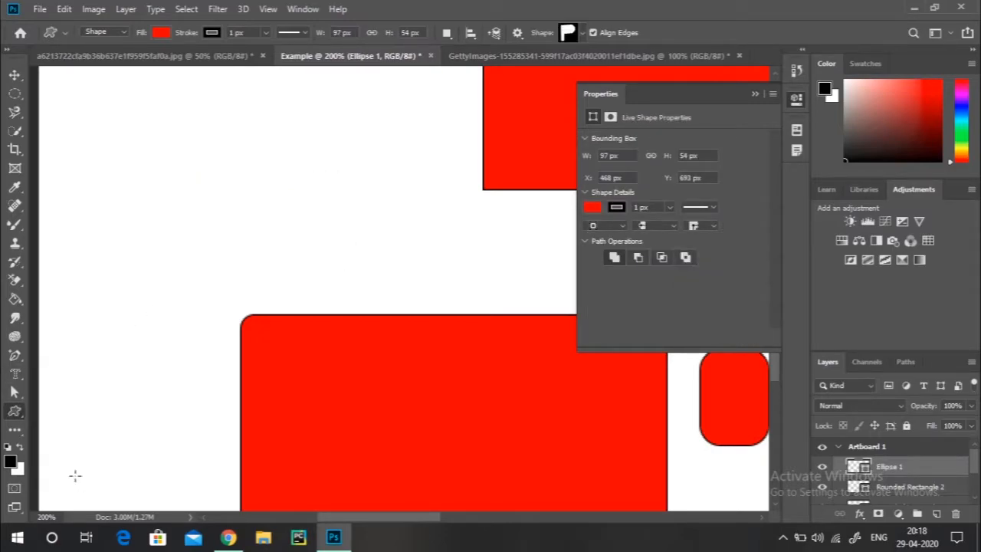
pyautogui.click(584, 31)
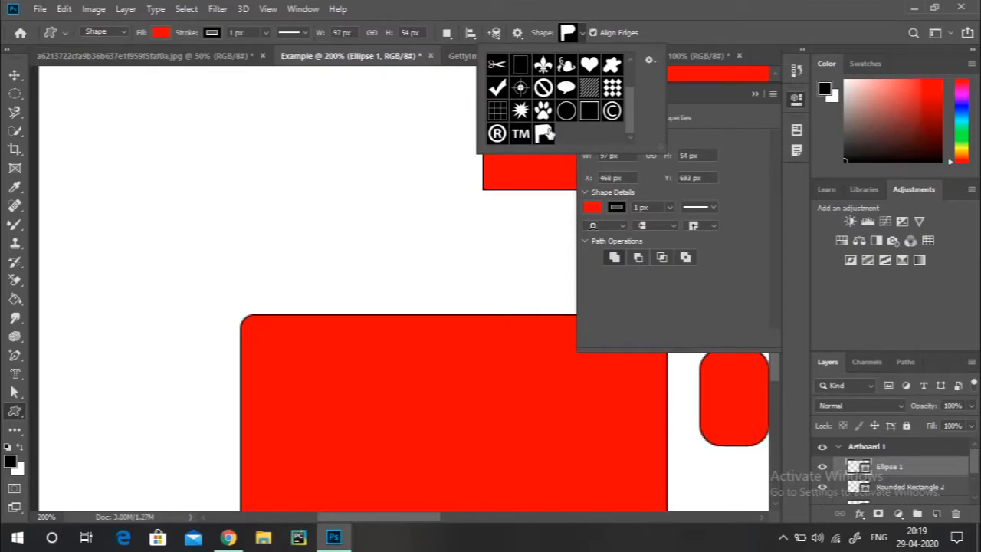
pyautogui.scroll(2, 547, 106)
pyautogui.click(498, 65)
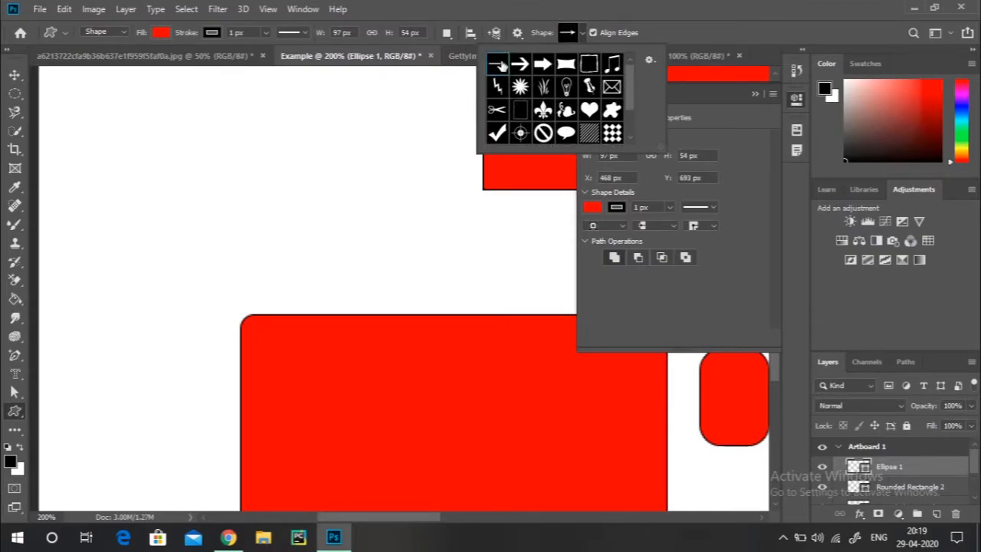
pyautogui.moveTo(133, 183); pyautogui.dragTo(360, 259)
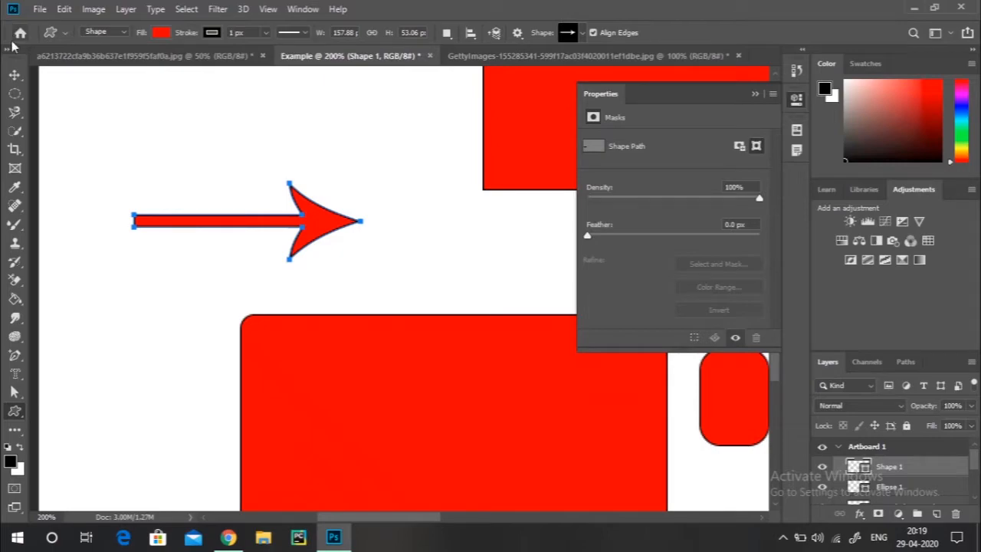
pyautogui.click(14, 74)
# Step: Switch to the yellow smiley ball photo and toggle Quick Mask mode on and off
pyautogui.click(155, 58)
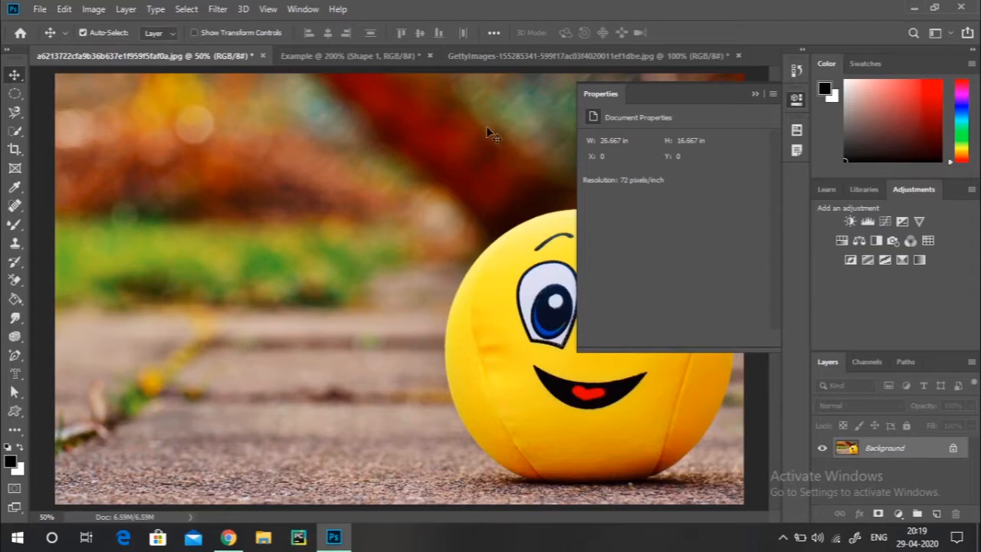
pyautogui.click(753, 93)
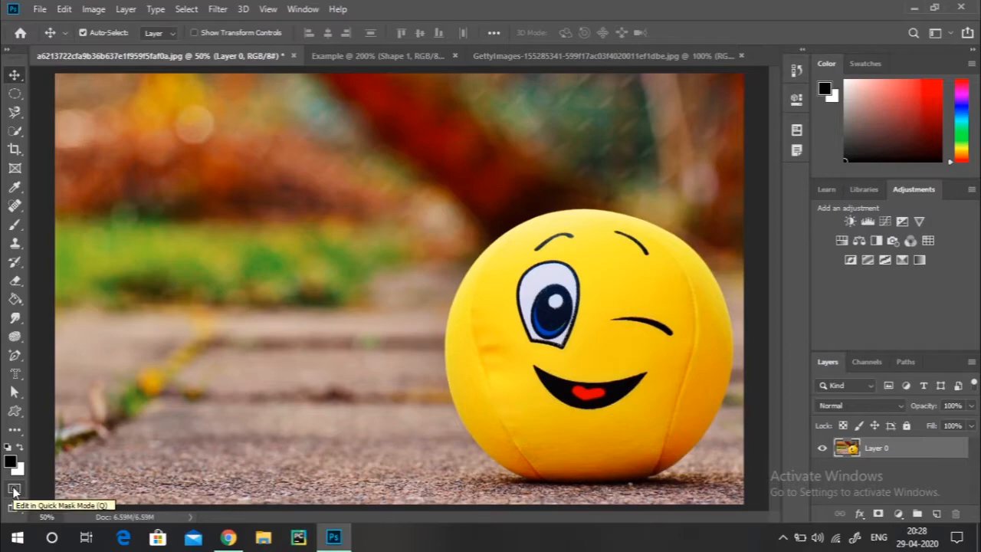
pyautogui.click(14, 489)
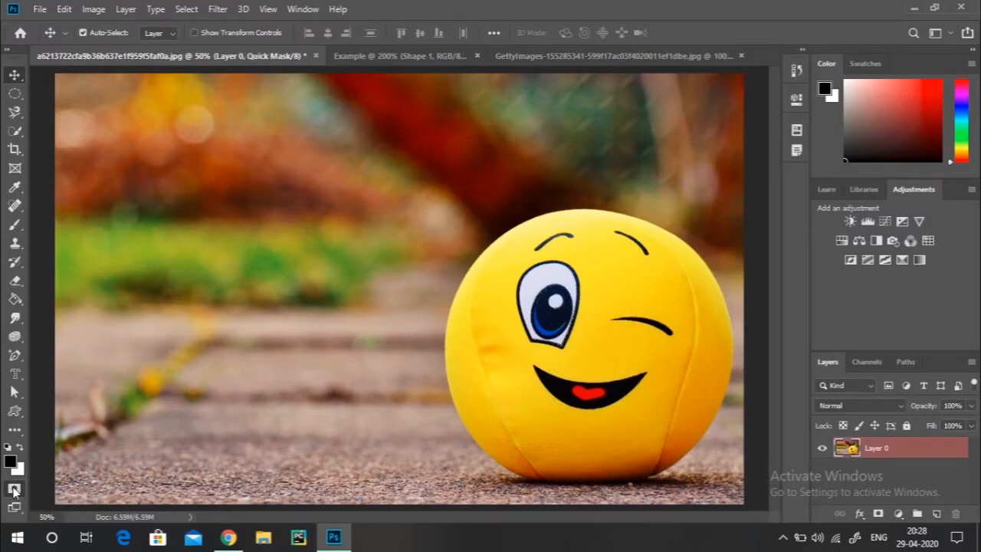
pyautogui.click(14, 489)
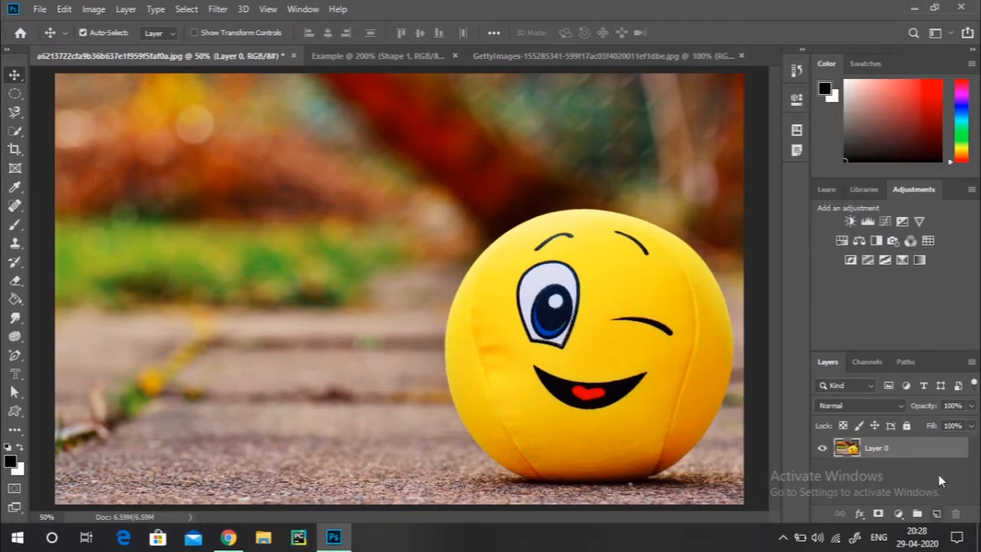
# Step: Duplicate Layer 0 as Layer 0 copy in the same document
pyautogui.rightClick(912, 446)
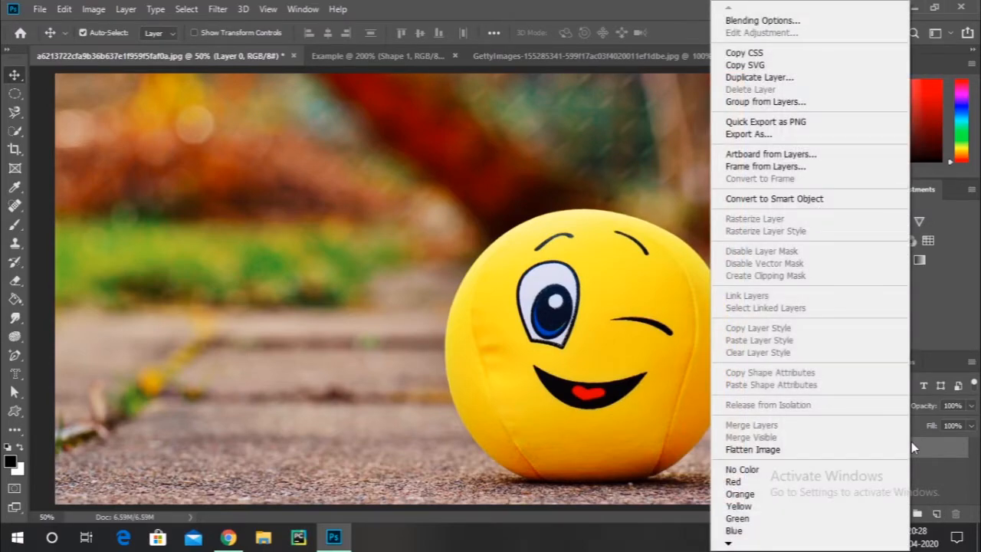
pyautogui.click(759, 83)
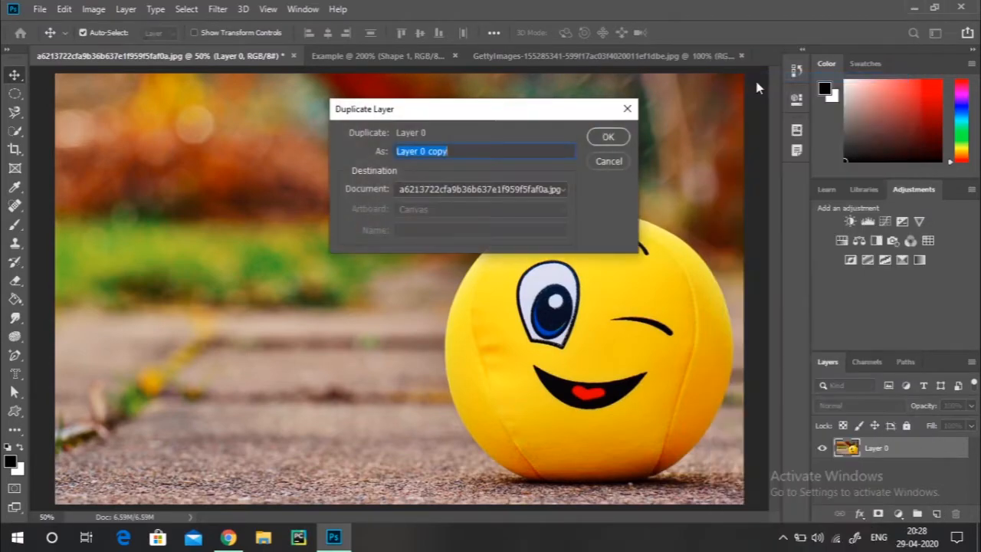
pyautogui.click(621, 137)
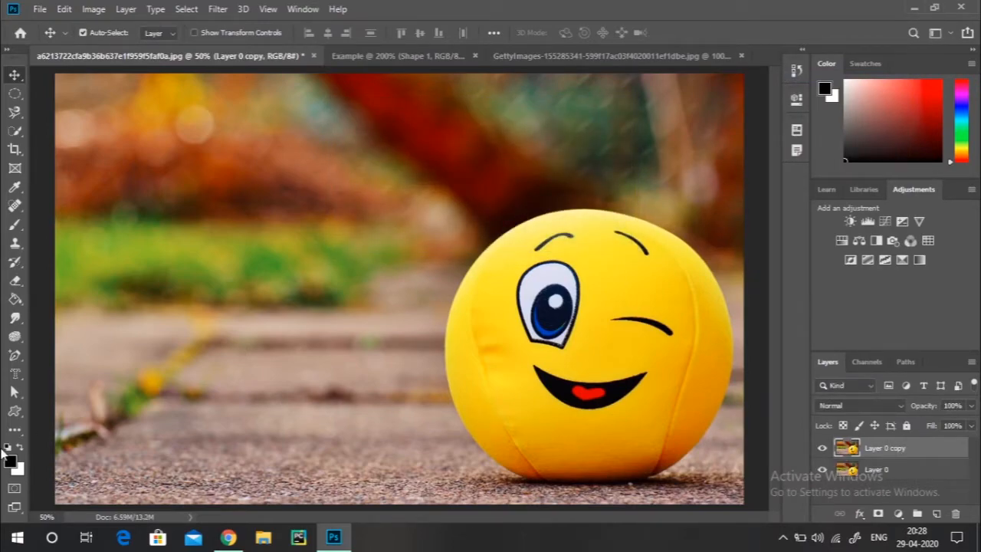
# Step: Paint a quick mask over the whole yellow ball on Layer 0 copy with the 275 px soft black brush
pyautogui.click(13, 489)
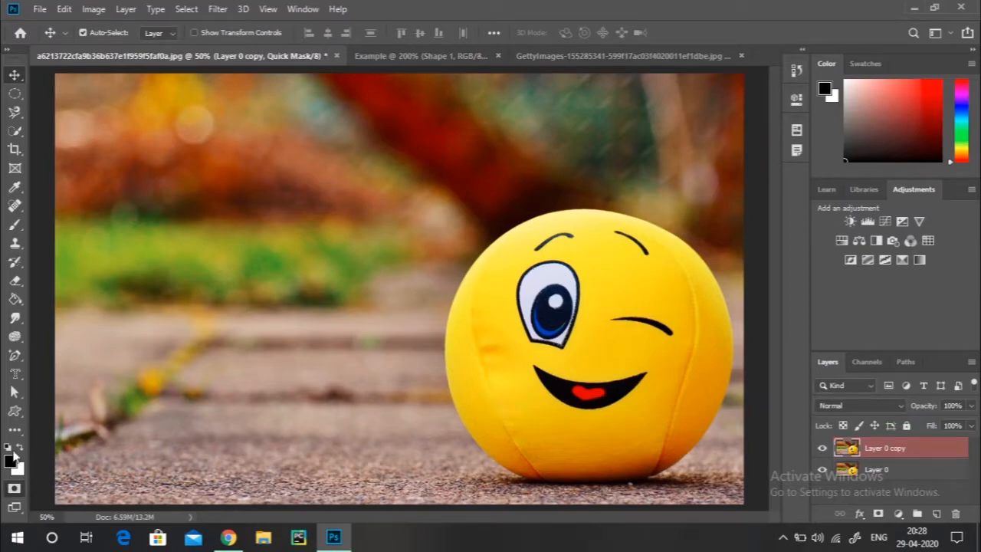
pyautogui.click(14, 225)
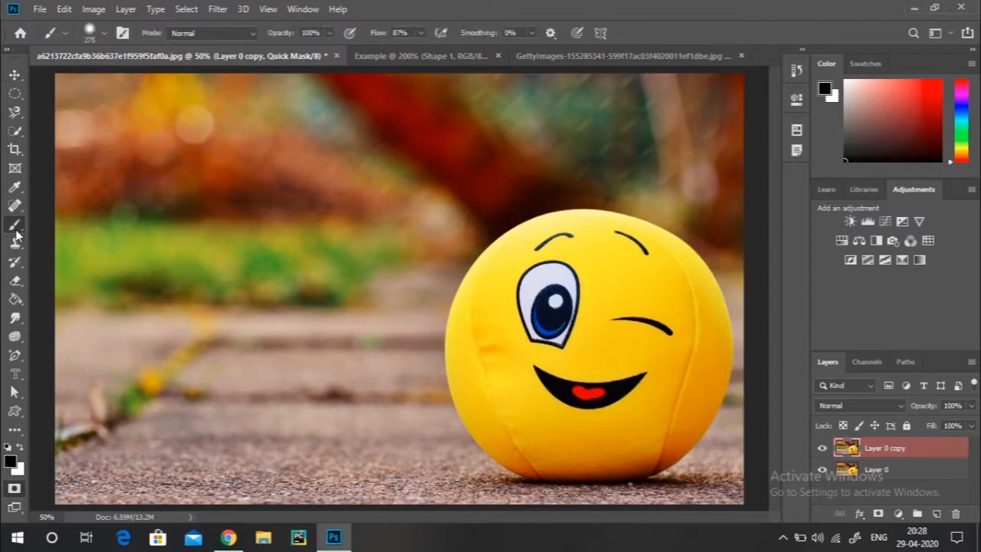
pyautogui.click(583, 255)
pyautogui.moveTo(583, 255)
pyautogui.mouseDown()
pyautogui.moveTo(523, 285)
pyautogui.moveTo(498, 329)
pyautogui.moveTo(498, 366)
pyautogui.moveTo(524, 410)
pyautogui.moveTo(553, 426)
pyautogui.moveTo(602, 425)
pyautogui.moveTo(643, 412)
pyautogui.moveTo(666, 377)
pyautogui.moveTo(665, 329)
pyautogui.moveTo(599, 283)
pyautogui.moveTo(590, 352)
pyautogui.moveTo(657, 264)
pyautogui.moveTo(610, 261)
pyautogui.moveTo(667, 304)
pyautogui.moveTo(677, 356)
pyautogui.moveTo(635, 390)
pyautogui.moveTo(506, 390)
pyautogui.mouseUp()
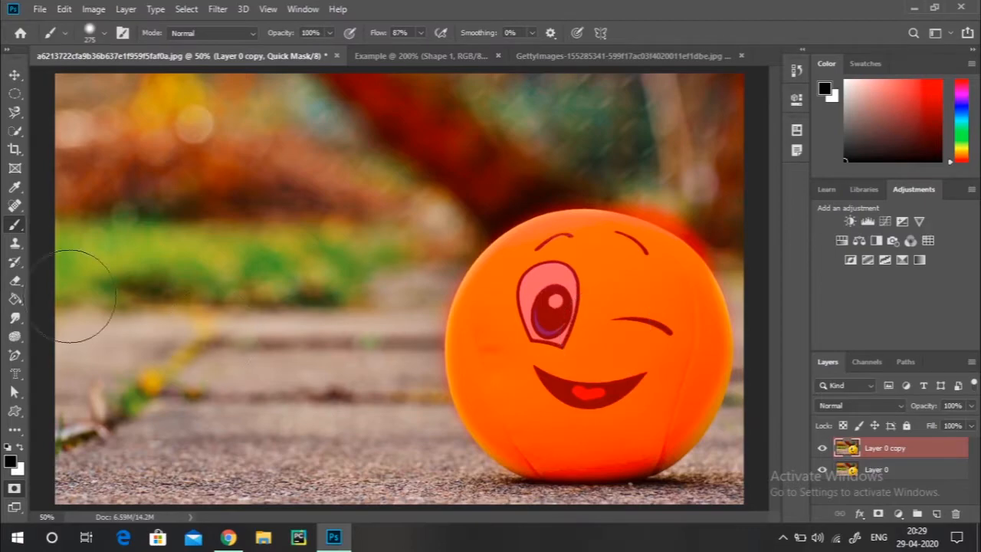
# Step: Convert the quick mask to a selection, inverted to cover the ball, and add it as a layer mask on Layer 0 copy
pyautogui.click(13, 488)
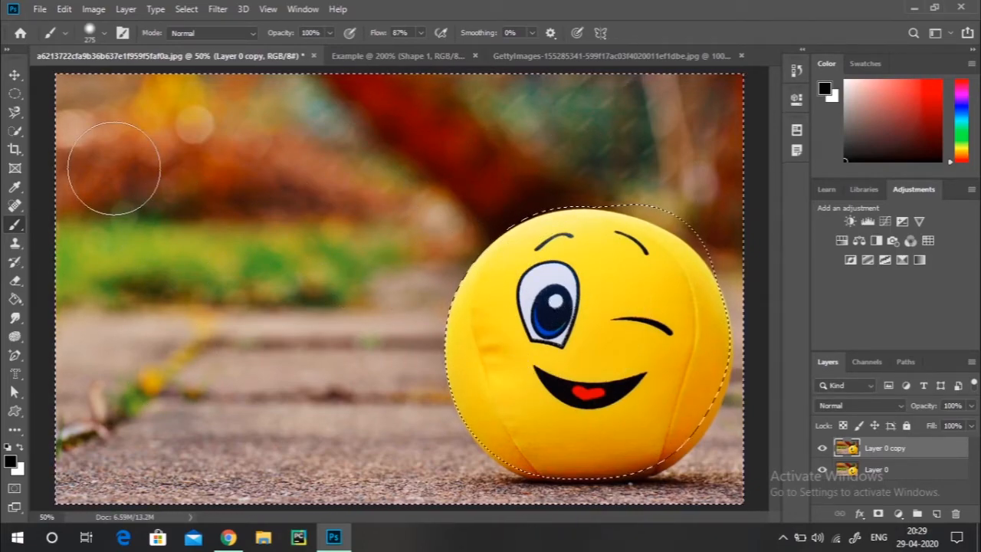
pyautogui.click(186, 8)
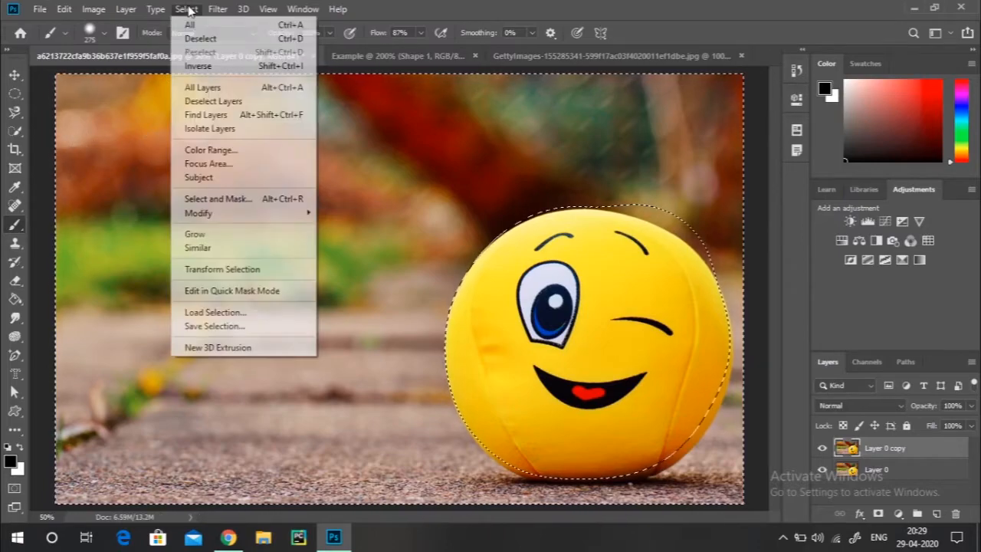
pyautogui.click(204, 67)
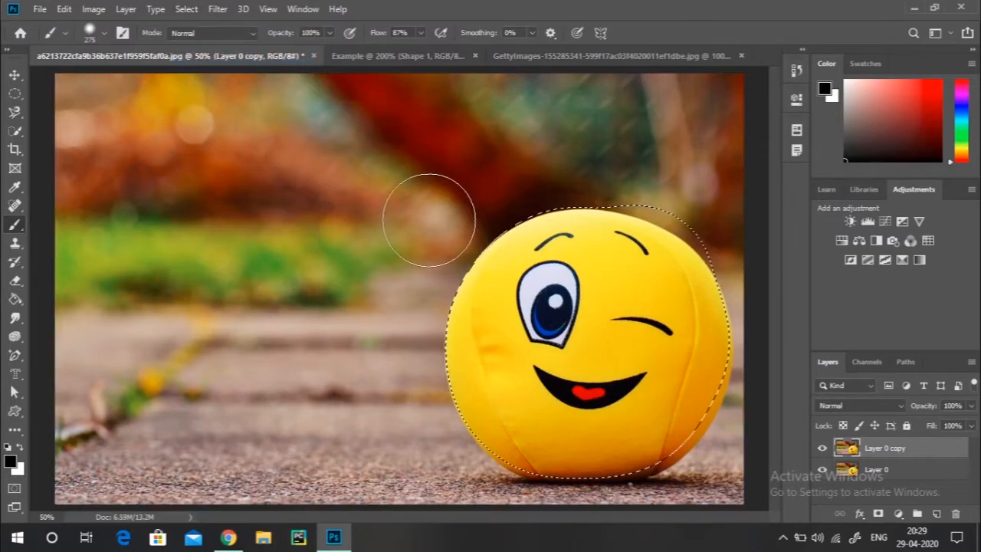
pyautogui.click(186, 9)
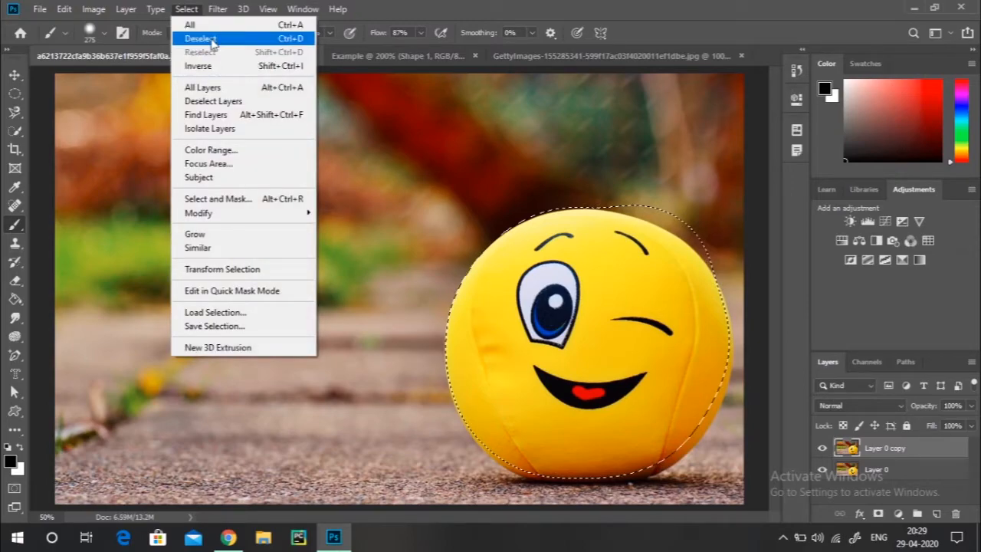
pyautogui.click(212, 68)
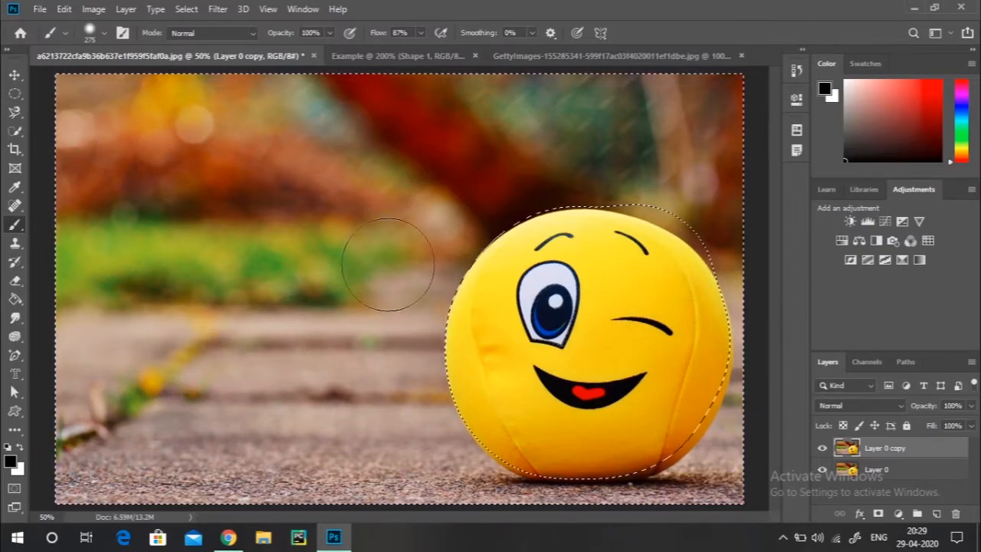
pyautogui.click(192, 11)
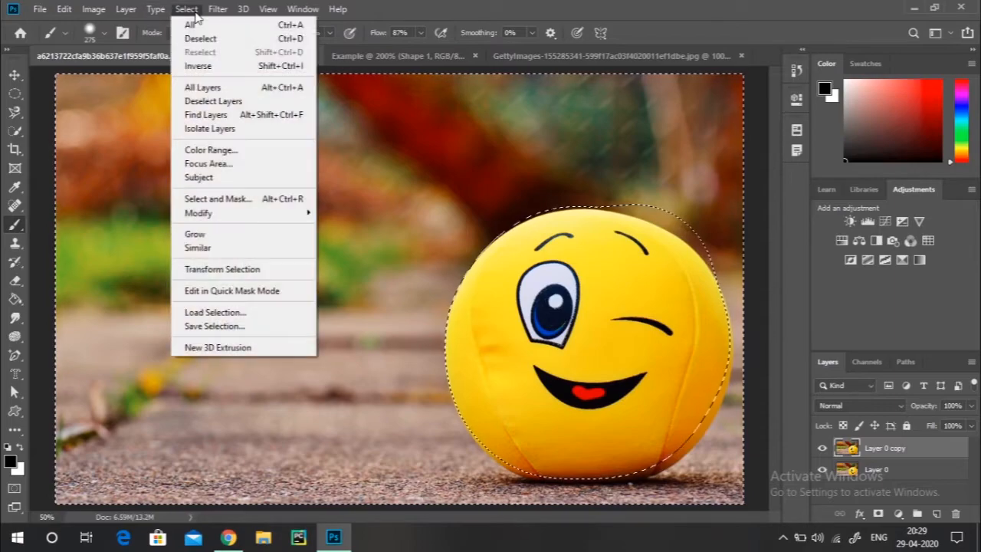
pyautogui.click(198, 66)
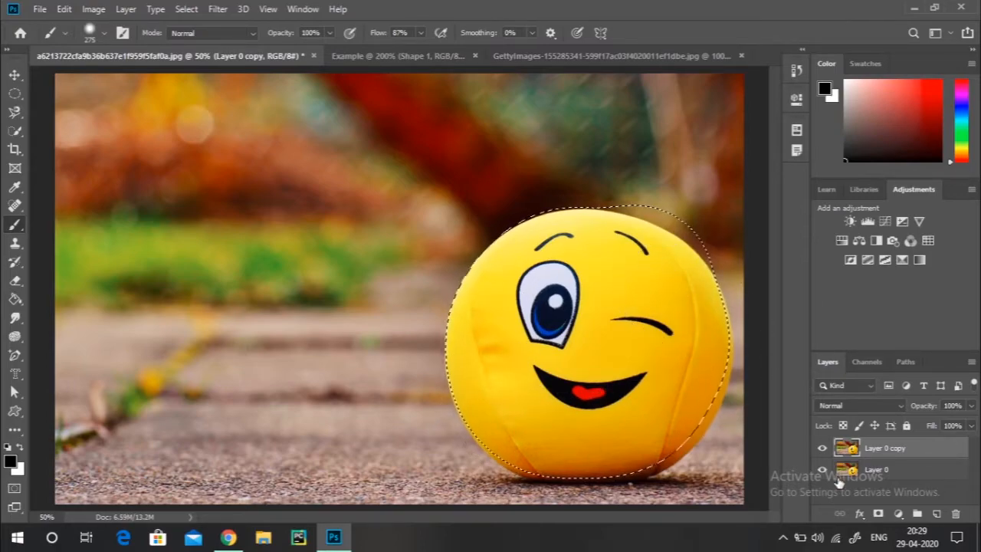
pyautogui.click(878, 517)
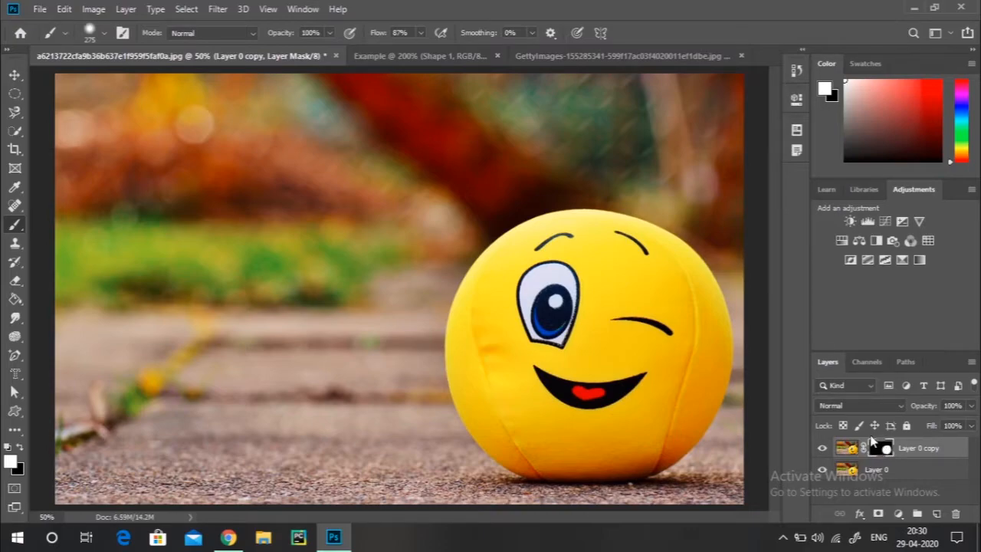
# Step: Move Layer 0 out from behind the masked ball to reveal the cutout, and undo the move
pyautogui.click(21, 74)
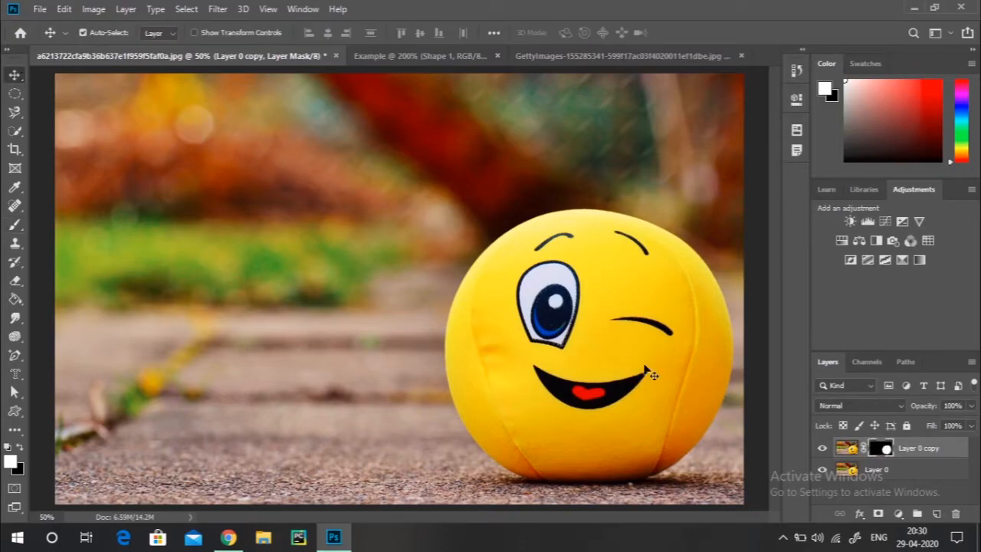
pyautogui.moveTo(863, 479); pyautogui.dragTo(693, 435)
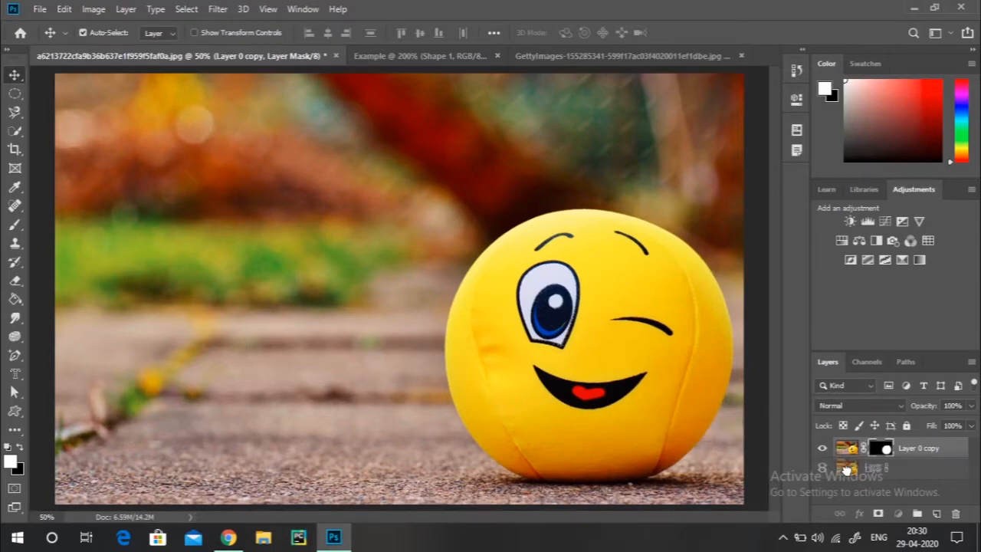
pyautogui.click(871, 470)
pyautogui.moveTo(404, 336); pyautogui.dragTo(32, 280)
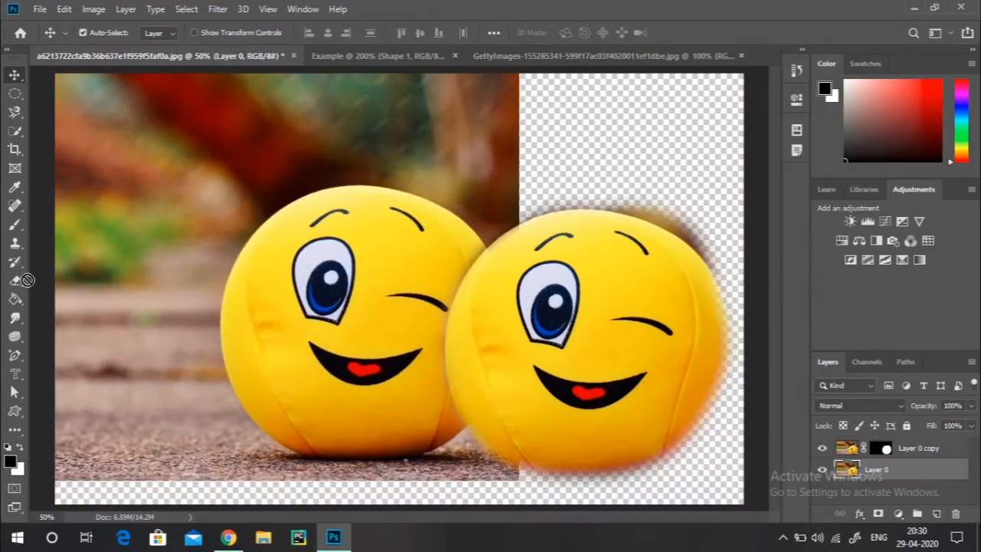
pyautogui.hotkey('ctrl', 'z')
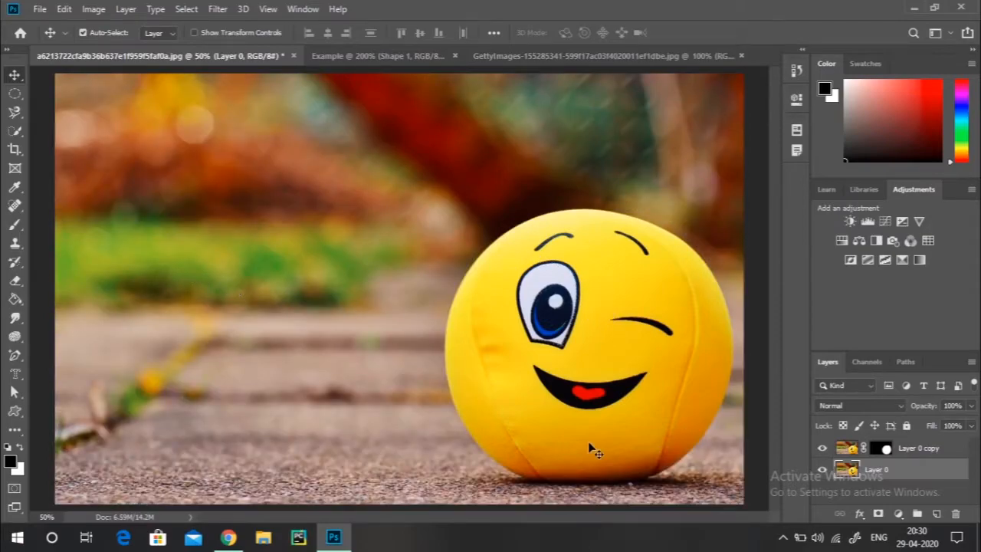
pyautogui.moveTo(380, 384); pyautogui.dragTo(412, 394)
pyautogui.hotkey('ctrl', 'z')
# Step: View the photo in Full Screen Mode With Menu Bar and in Full Screen Mode, and return to Standard Screen Mode
pyautogui.rightClick(18, 506)
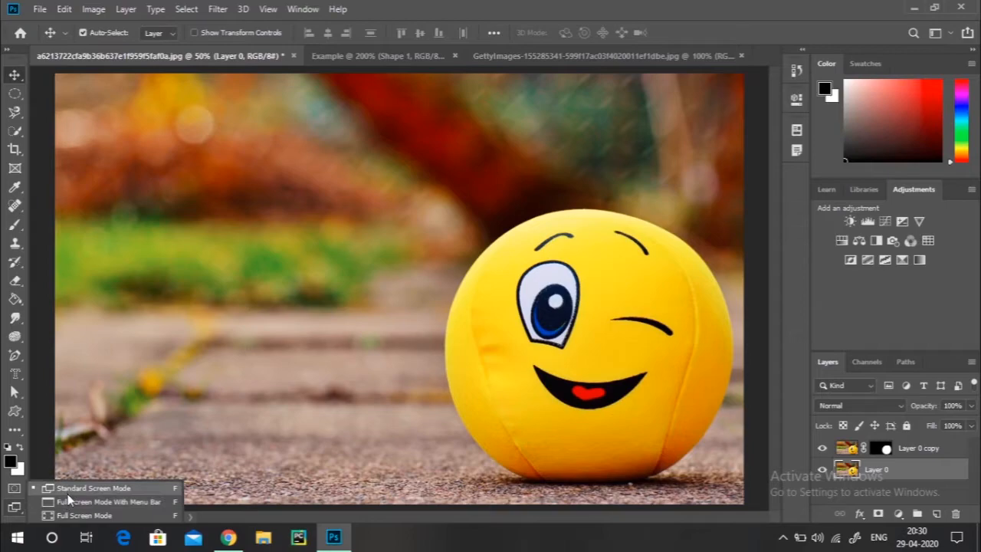
pyautogui.click(15, 510)
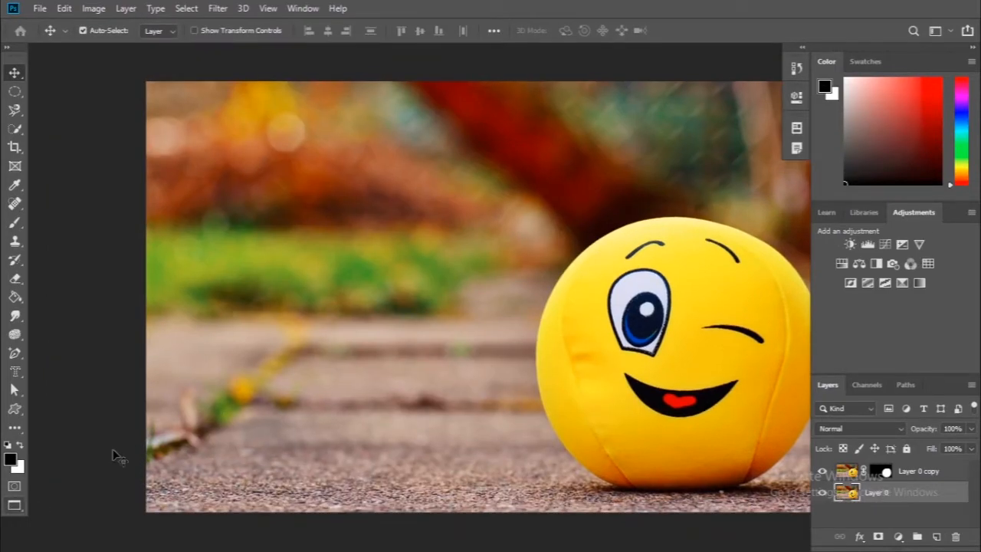
pyautogui.hscroll(-3, 504, 291)
pyautogui.hscroll(5, 504, 292)
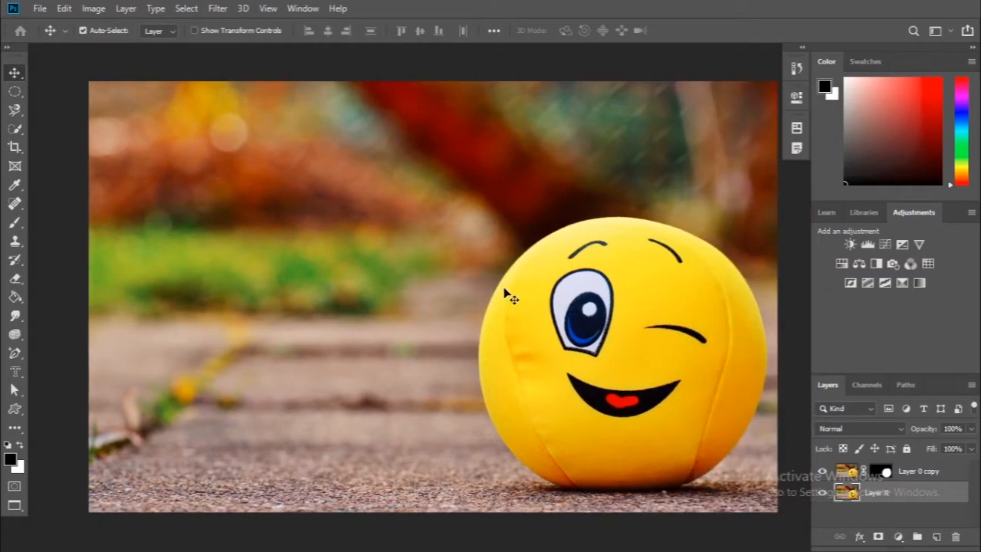
pyautogui.click(15, 506)
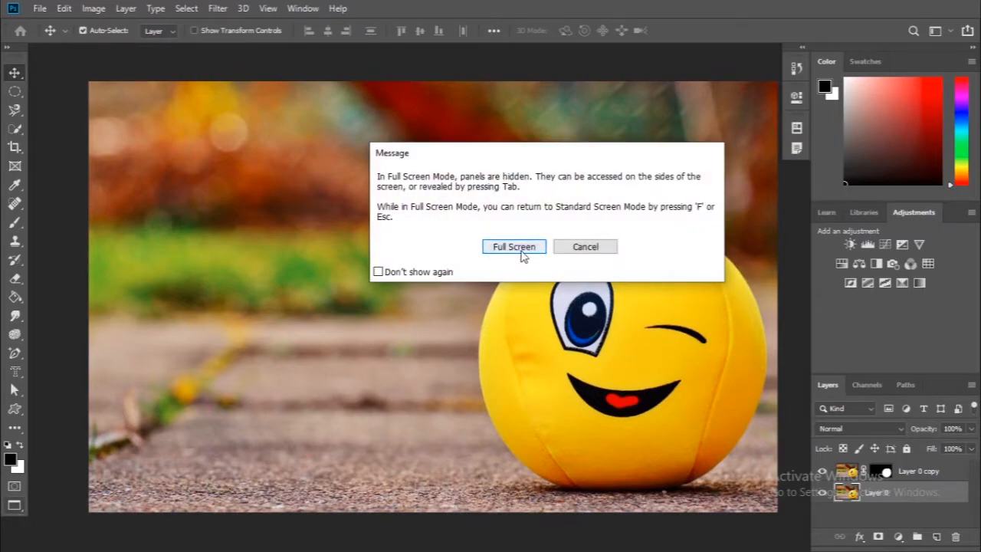
pyautogui.click(515, 253)
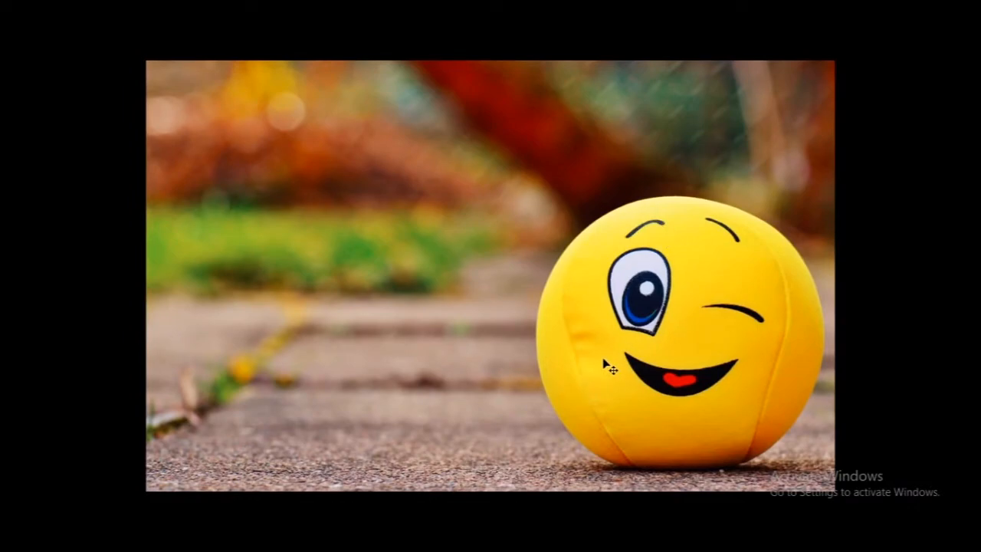
pyautogui.press('Escape')
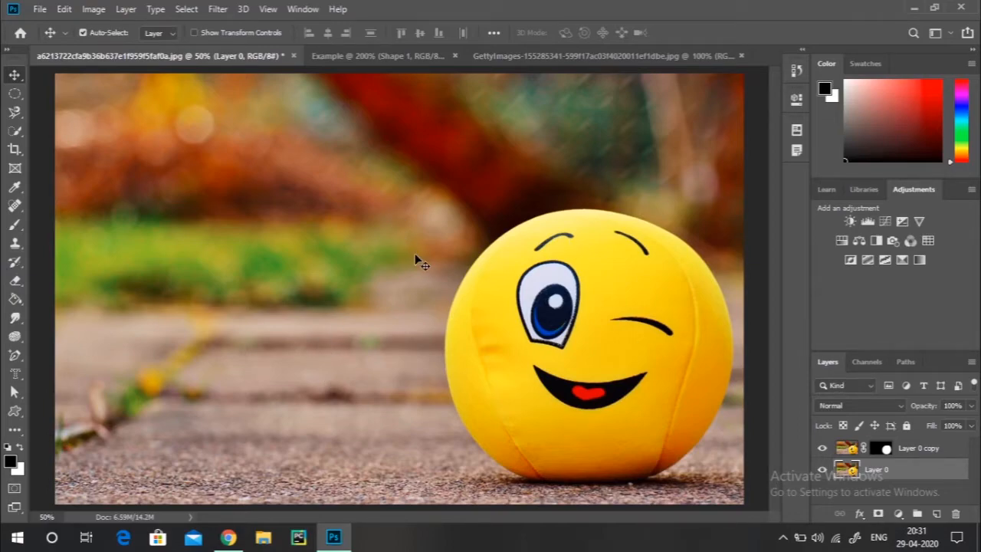
# Step: Delete the masked layer Layer 0 copy
pyautogui.click(918, 449)
pyautogui.click(955, 513)
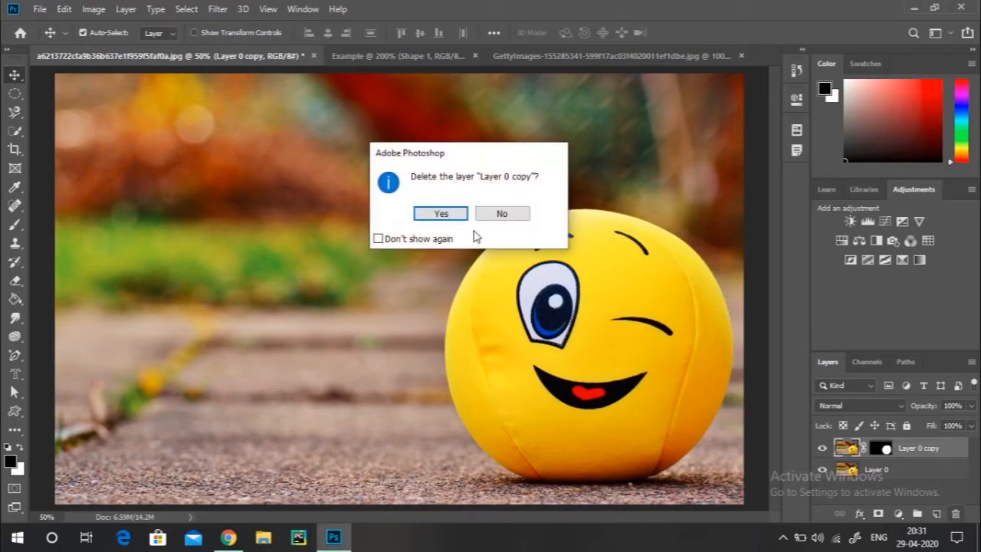
pyautogui.click(444, 215)
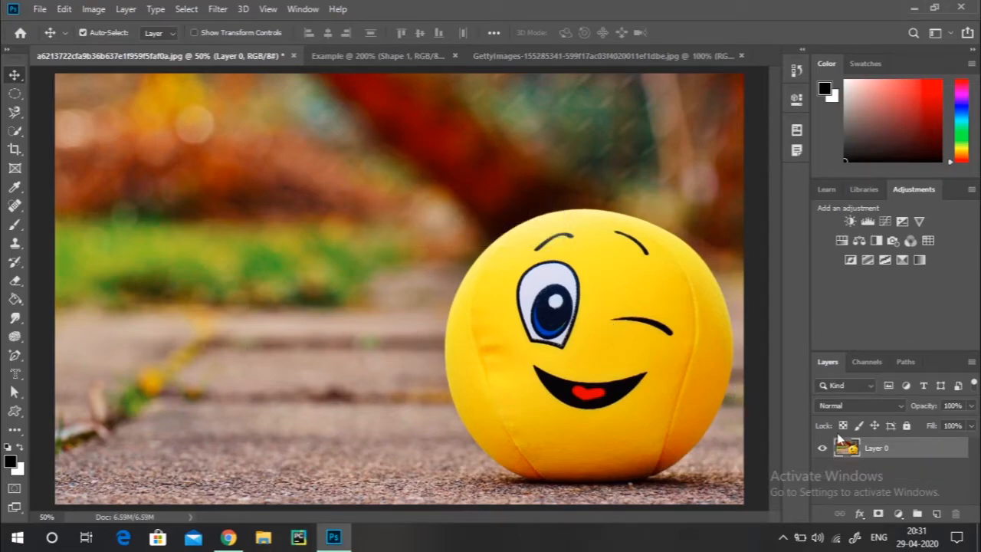
# Step: Open the Filter Gallery for Layer 0 and zoom its preview out to 33.3%
pyautogui.click(218, 9)
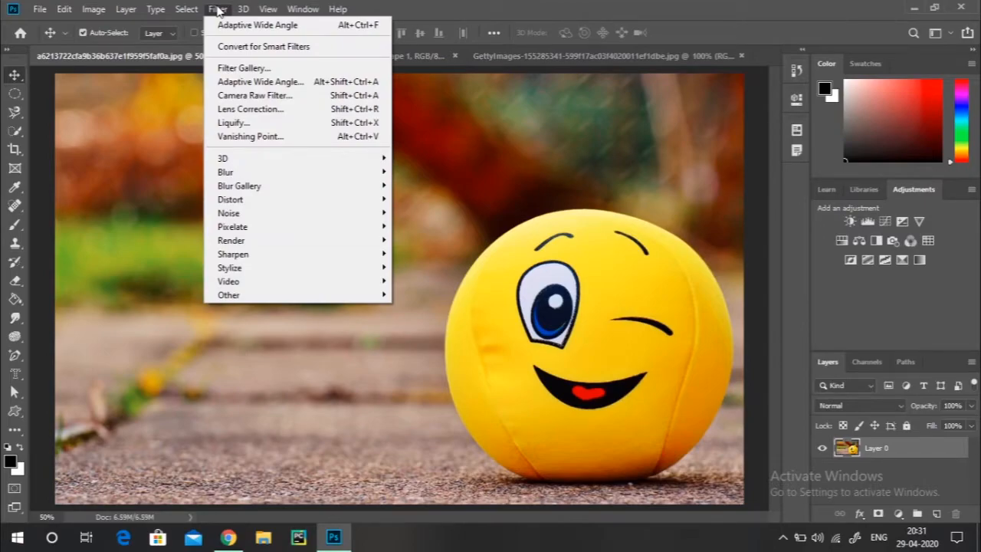
pyautogui.doubleClick(217, 9)
pyautogui.click(236, 69)
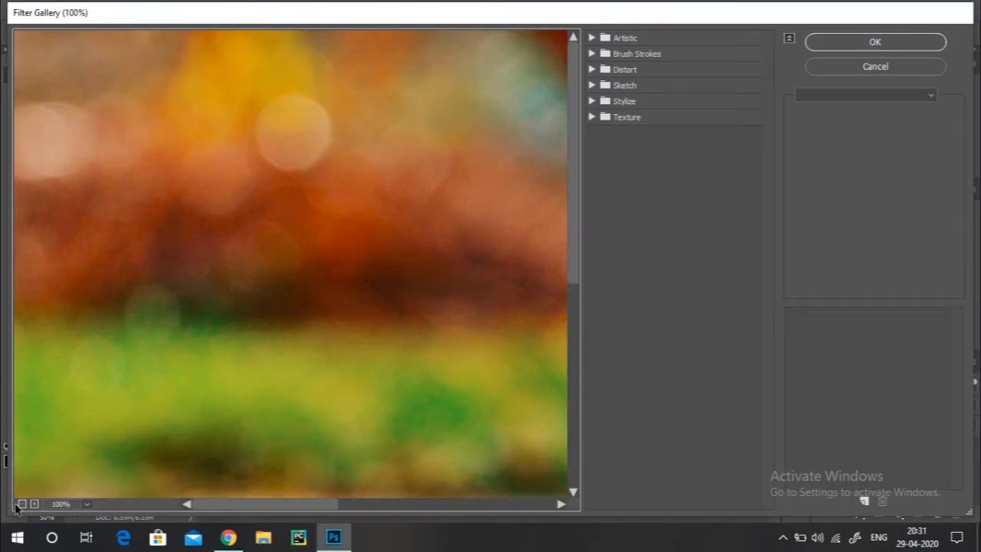
pyautogui.click(22, 504)
pyautogui.click(21, 503)
pyautogui.click(22, 503)
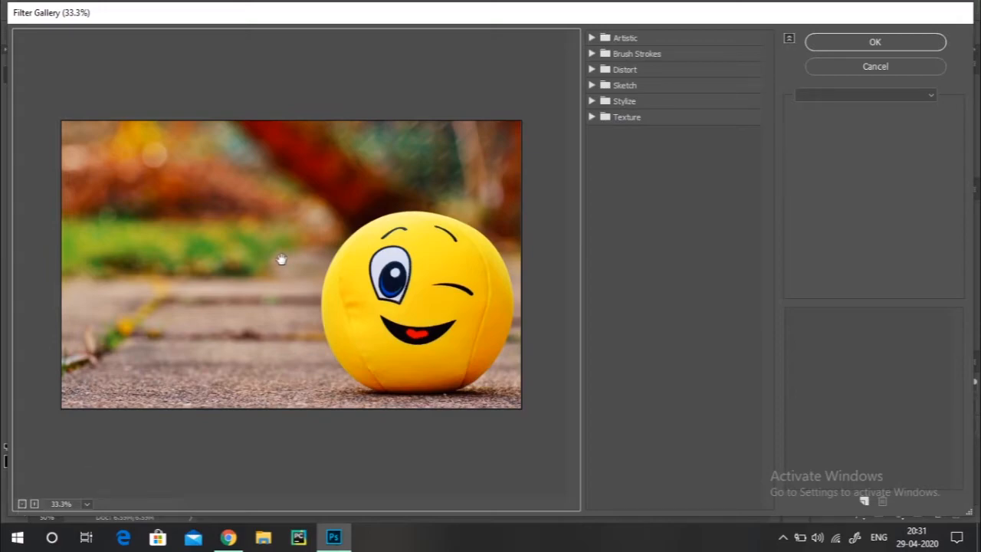
# Step: Expand the Artistic, Brush Strokes and Distort filter categories, and collapse all but Artistic
pyautogui.click(600, 39)
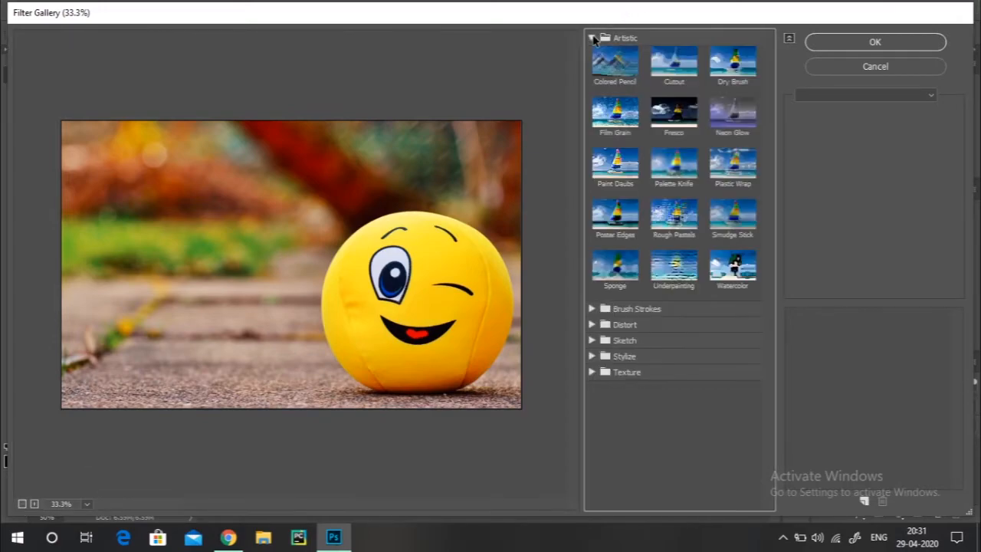
pyautogui.click(597, 310)
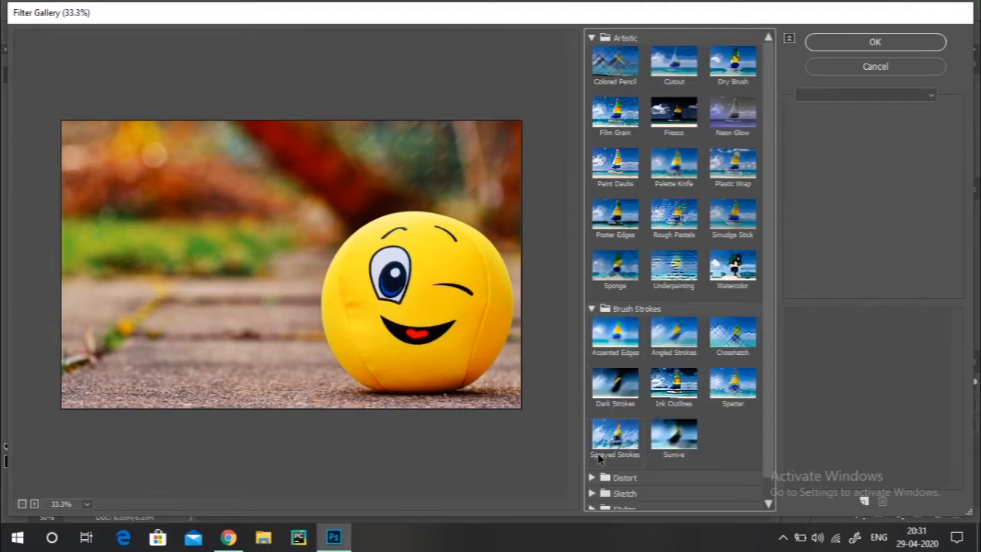
pyautogui.click(591, 478)
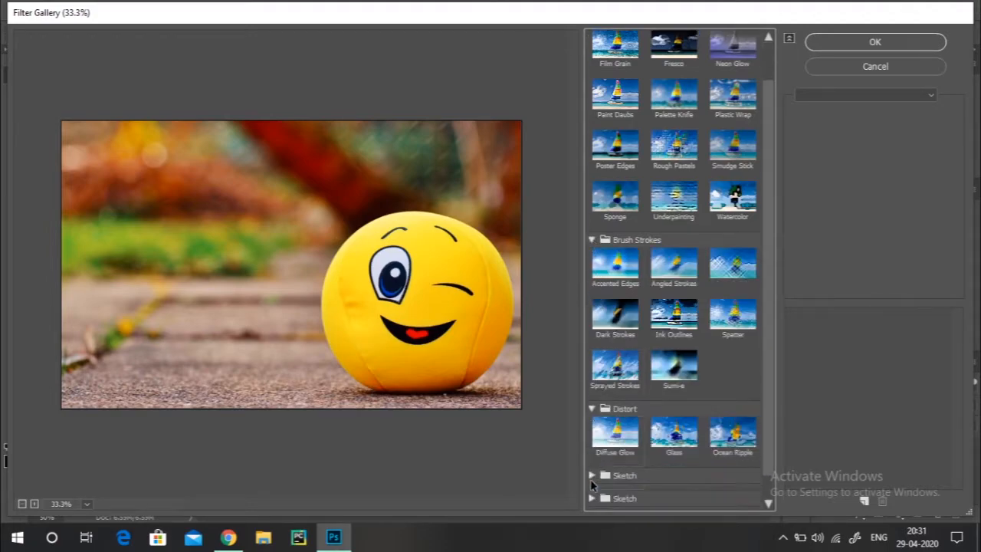
pyautogui.click(600, 402)
pyautogui.click(594, 285)
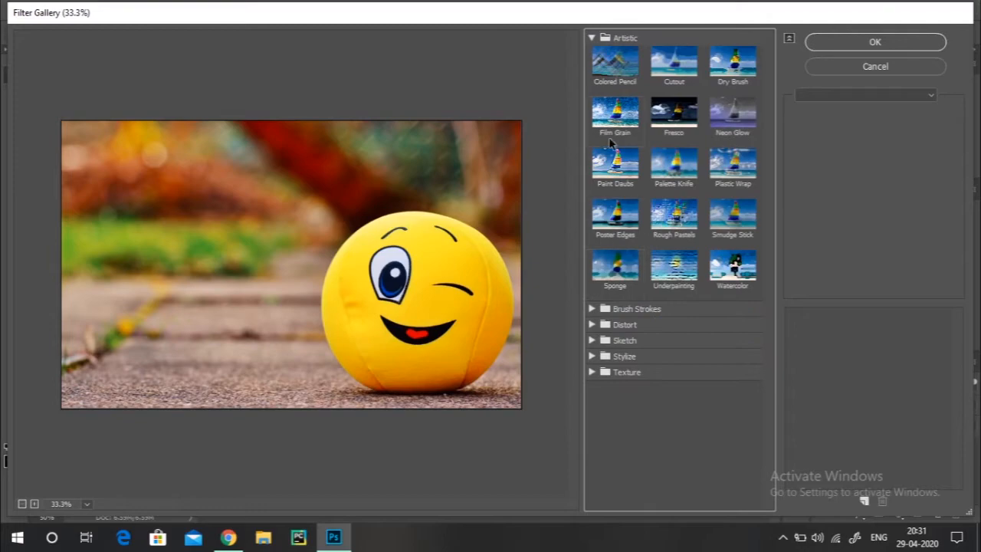
# Step: Choose the Colored Pencil filter with Pencil Width 11, Stroke Pressure 15 and Paper Brightness 9
pyautogui.click(620, 66)
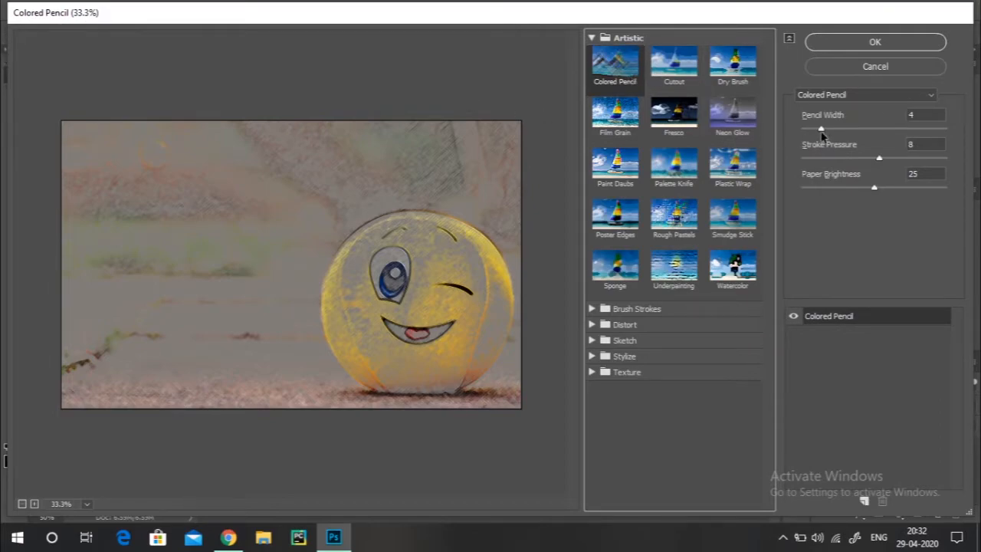
pyautogui.click(864, 129)
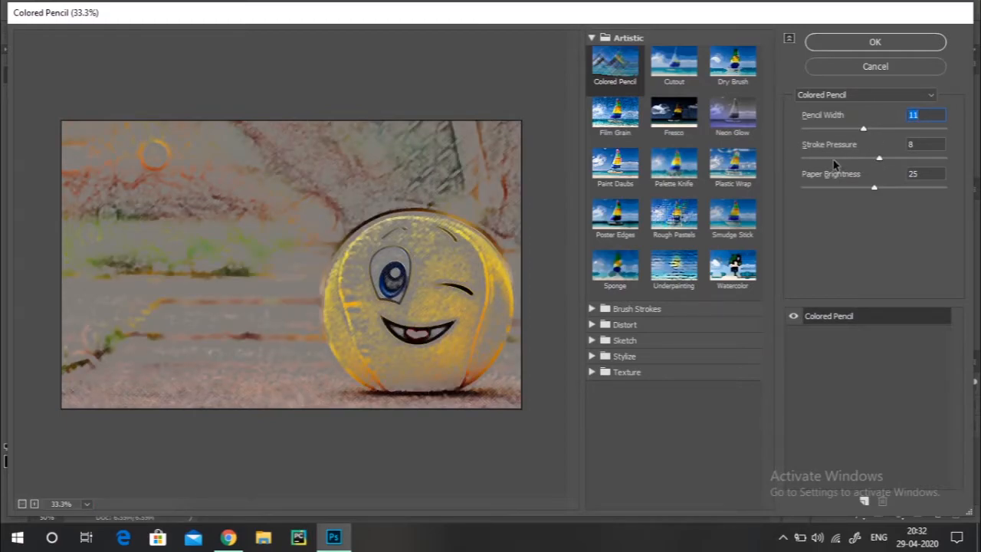
pyautogui.click(834, 158)
pyautogui.click(956, 159)
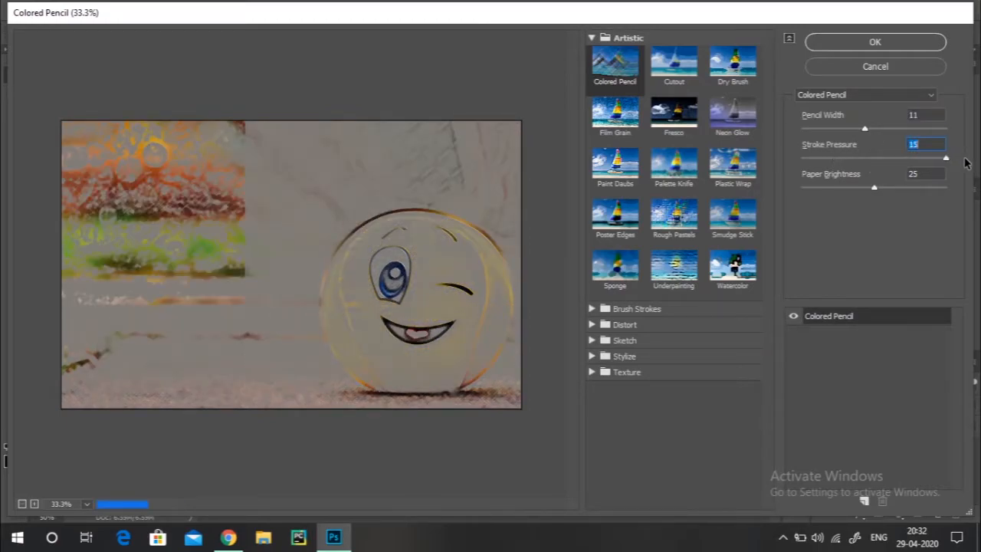
pyautogui.moveTo(874, 188); pyautogui.dragTo(827, 190)
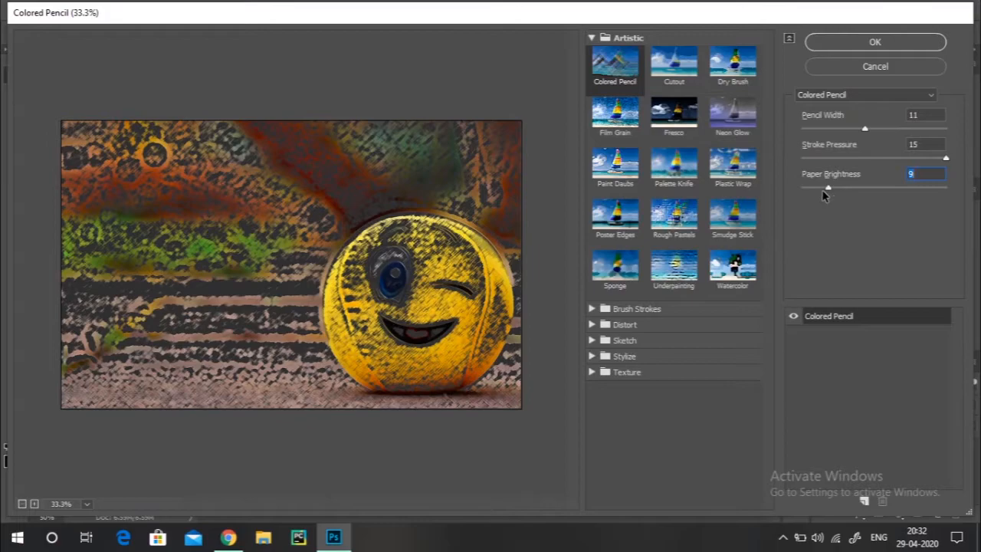
# Step: Adjust the Colored Pencil filter to Pencil Width 4, Stroke Pressure 15 and Paper Brightness 5
pyautogui.moveTo(864, 131); pyautogui.dragTo(875, 131)
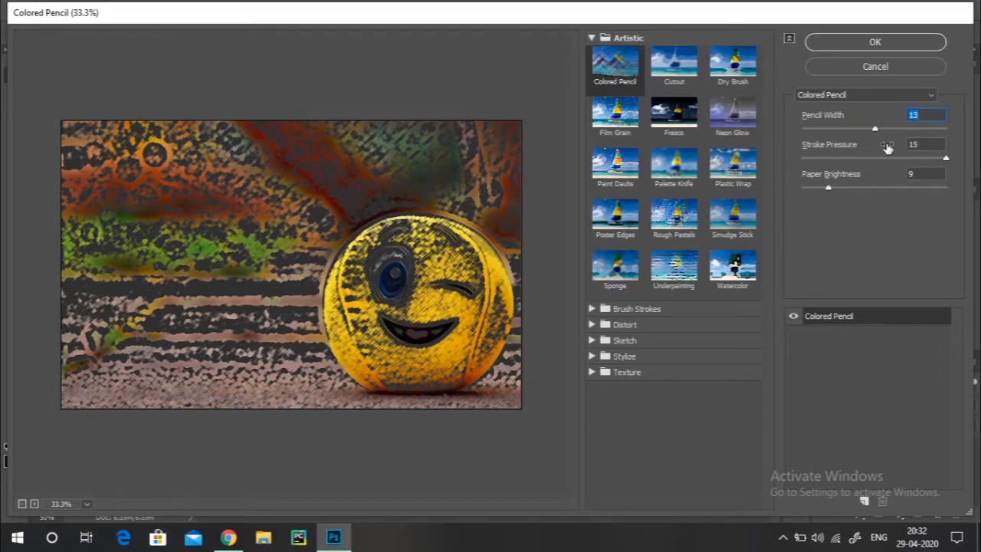
pyautogui.moveTo(874, 130)
pyautogui.mouseDown()
pyautogui.moveTo(845, 131)
pyautogui.moveTo(887, 131)
pyautogui.moveTo(811, 131)
pyautogui.moveTo(884, 131)
pyautogui.moveTo(813, 135)
pyautogui.moveTo(822, 132)
pyautogui.mouseUp()
pyautogui.click(856, 158)
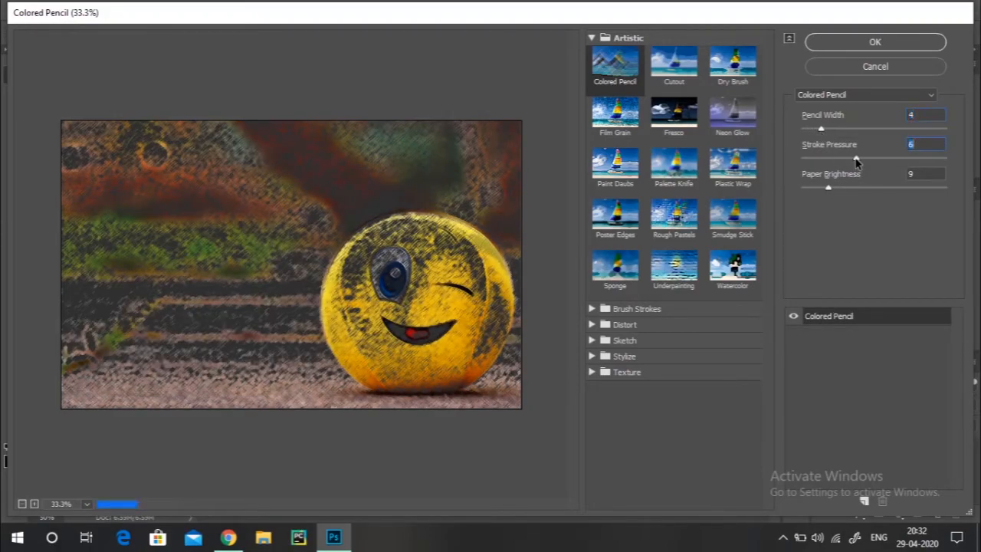
pyautogui.moveTo(856, 160); pyautogui.dragTo(957, 161)
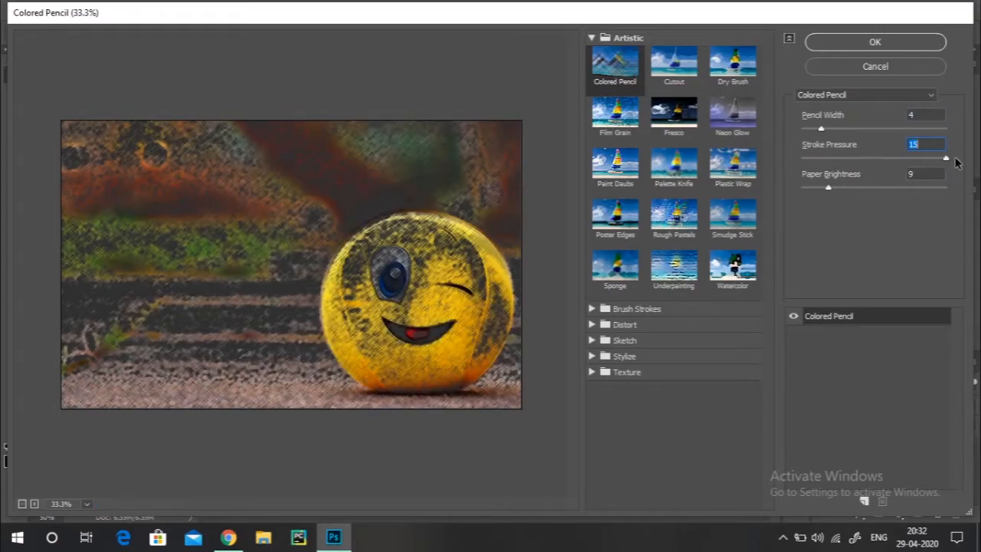
pyautogui.moveTo(828, 191)
pyautogui.mouseDown()
pyautogui.moveTo(867, 192)
pyautogui.moveTo(779, 191)
pyautogui.moveTo(819, 191)
pyautogui.mouseUp()
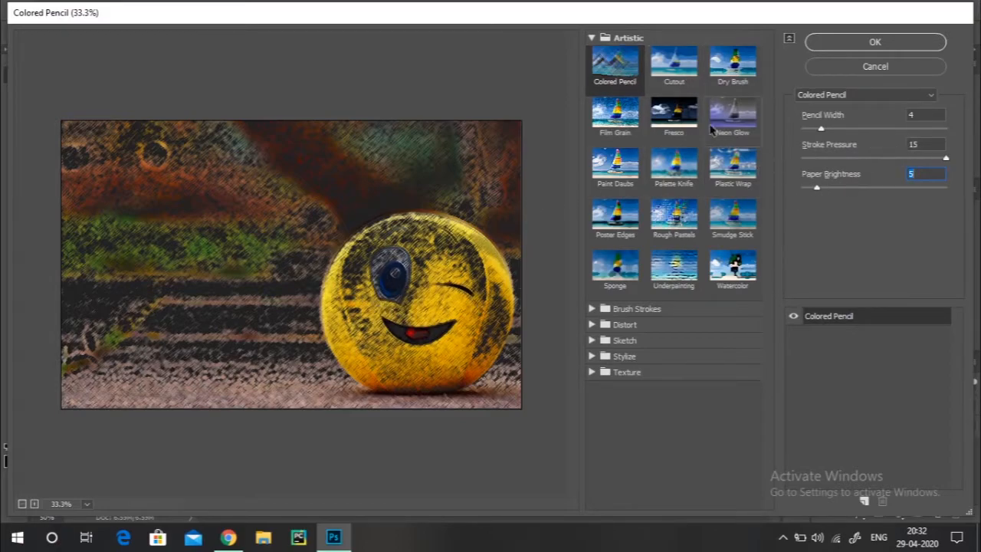
# Step: Preview the Cutout filter, and the Film Grain filter with Grain 12 and Highlight Area 4
pyautogui.click(677, 83)
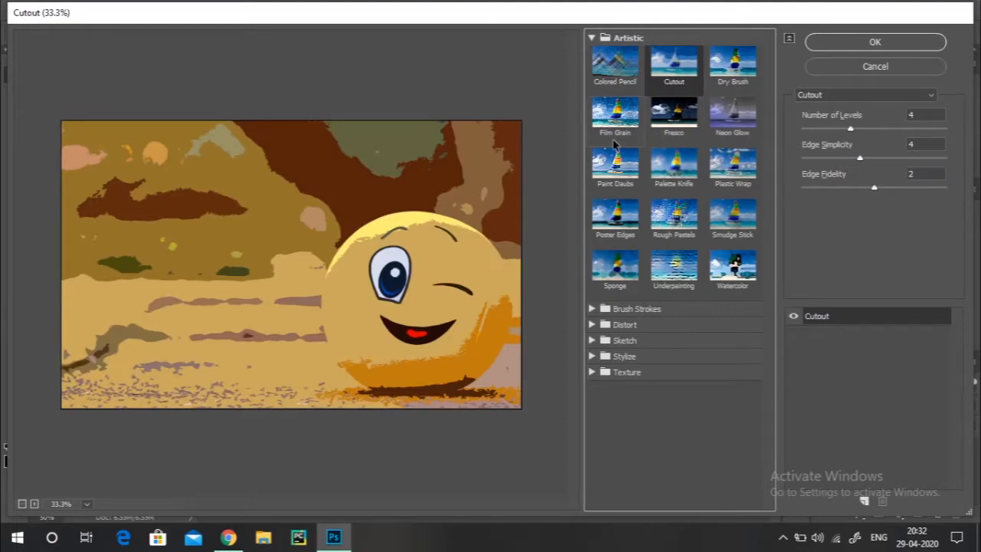
pyautogui.click(618, 121)
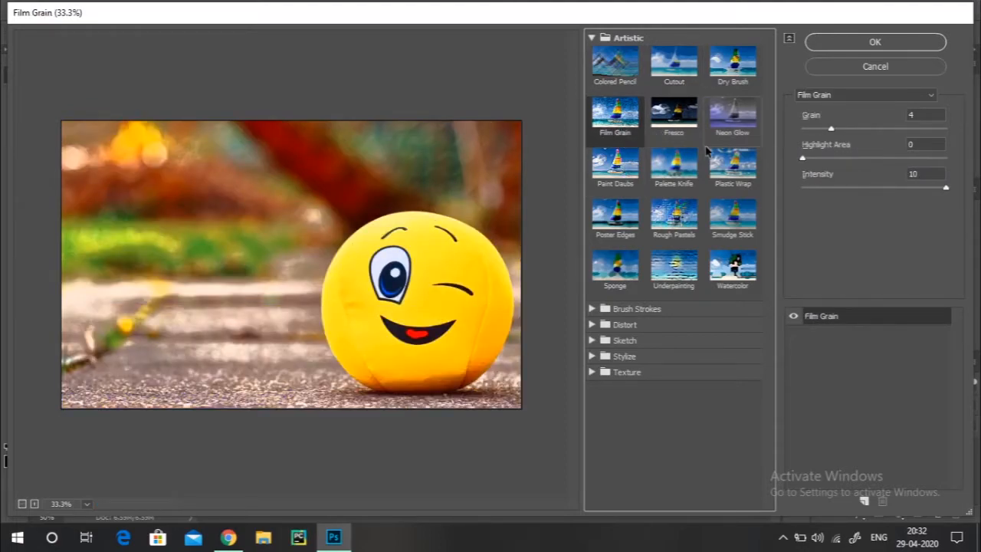
pyautogui.moveTo(804, 161); pyautogui.dragTo(829, 163)
pyautogui.moveTo(830, 129); pyautogui.dragTo(890, 129)
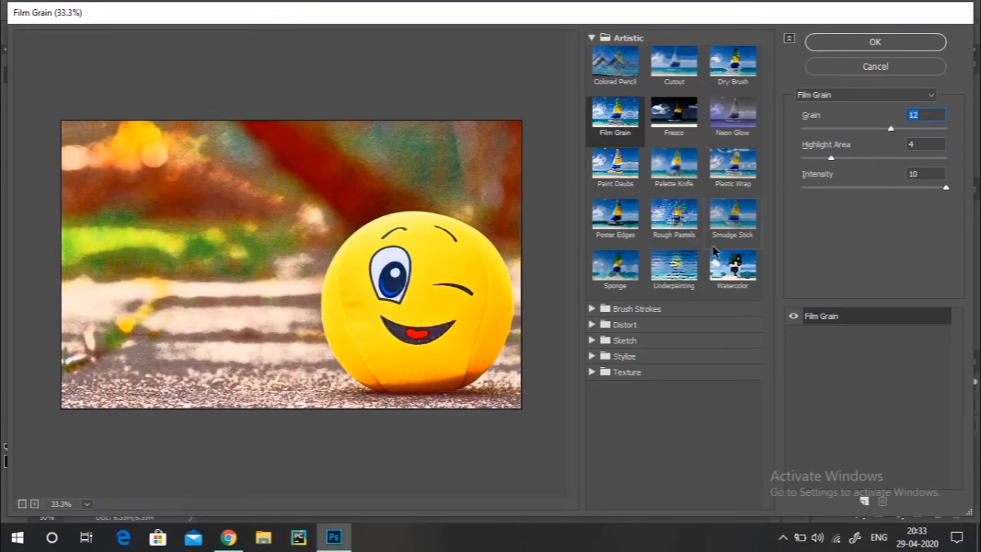
# Step: Preview the Watercolor filter, and the Angled Strokes, Dark Strokes and Ink Outlines filters from the Brush Strokes category
pyautogui.click(744, 282)
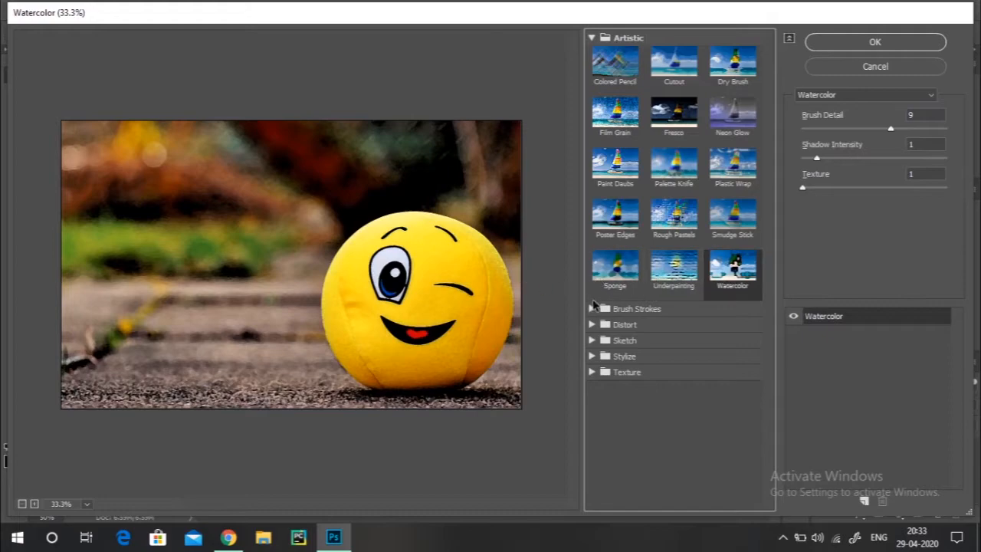
pyautogui.click(602, 309)
pyautogui.click(614, 335)
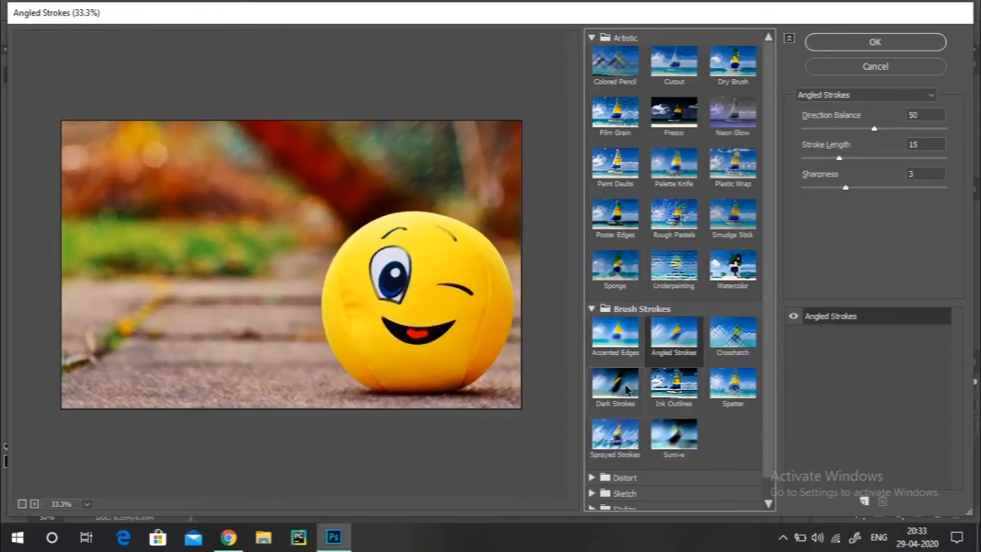
pyautogui.click(615, 383)
pyautogui.click(669, 390)
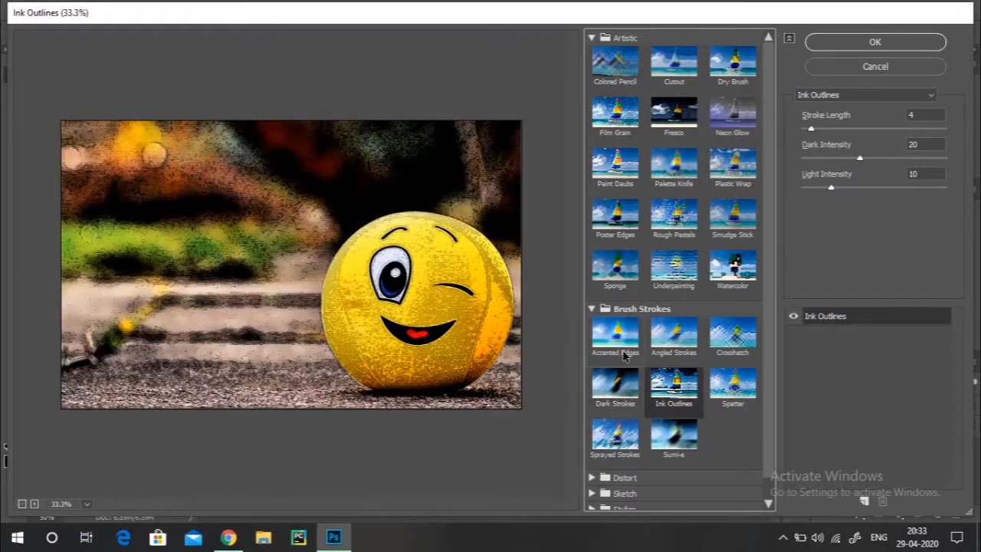
# Step: Expand the Distort and Texture filter categories and preview the Stained Glass filter
pyautogui.scroll(-1, 624, 383)
pyautogui.click(592, 456)
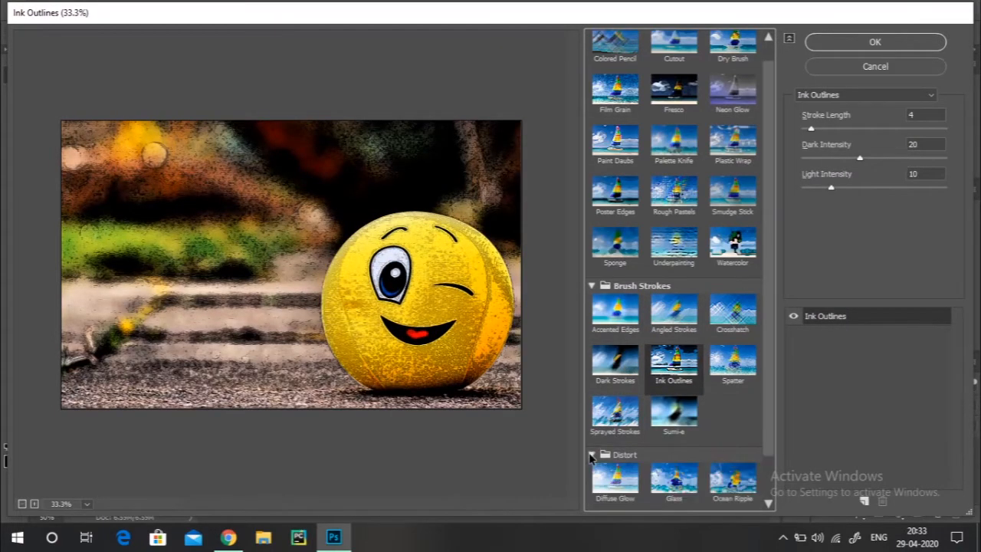
pyautogui.scroll(-2, 592, 457)
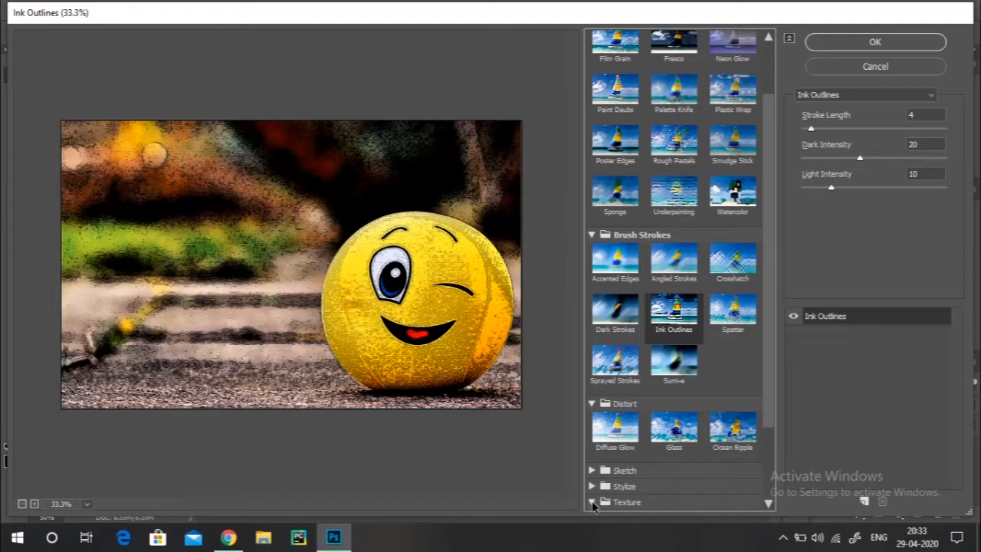
pyautogui.click(592, 502)
pyautogui.click(672, 475)
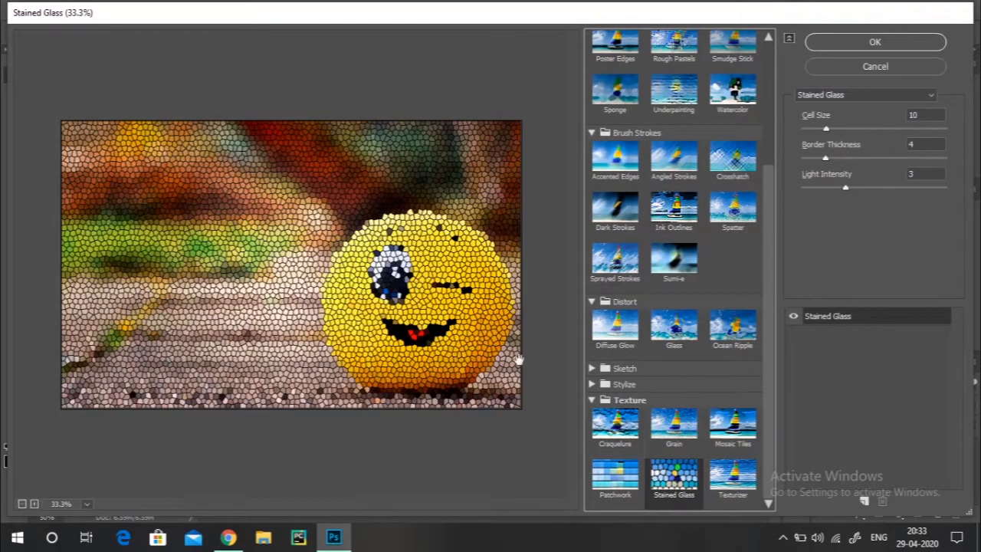
# Step: Preview the Craquelure texture, and the Patchwork texture with Square Size 8
pyautogui.click(615, 475)
pyautogui.click(613, 431)
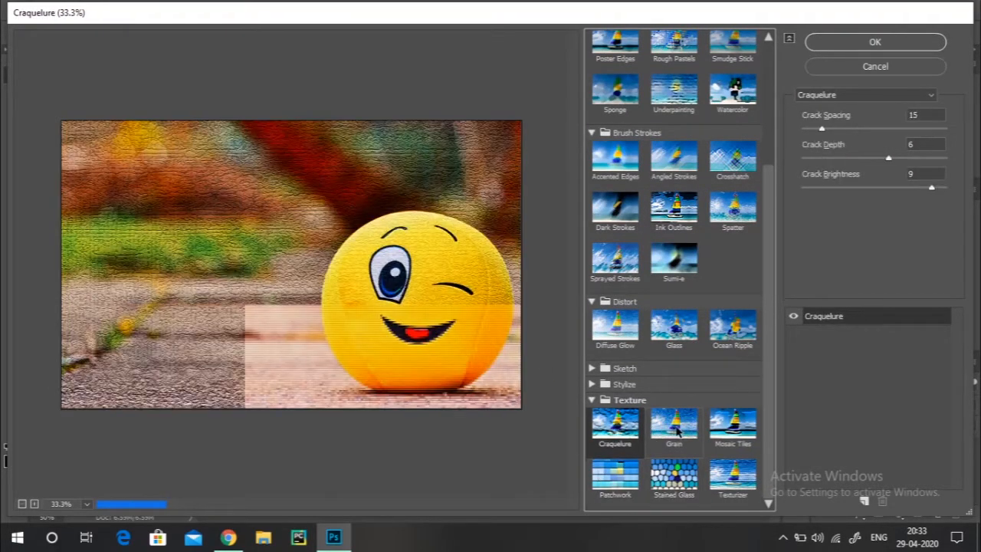
pyautogui.click(622, 471)
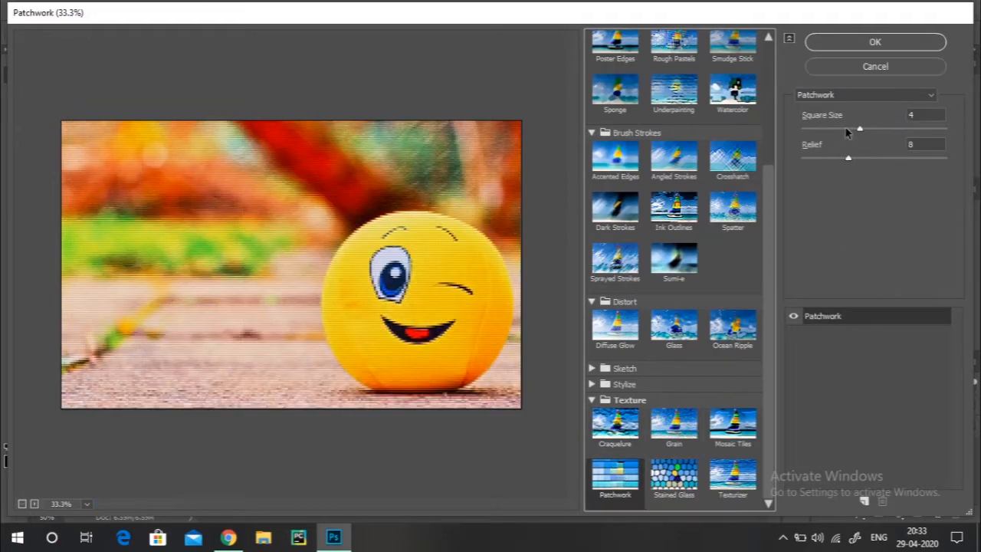
pyautogui.moveTo(858, 132); pyautogui.dragTo(919, 132)
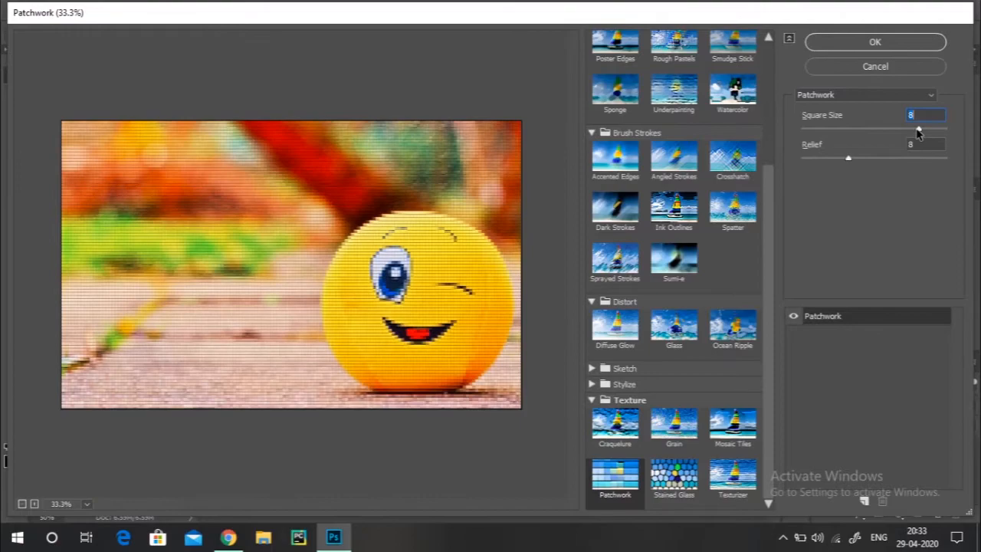
# Step: Choose the Mosaic Tiles filter with Tile Size 53, Grout Width 8 and Lighten Grout 4
pyautogui.click(732, 423)
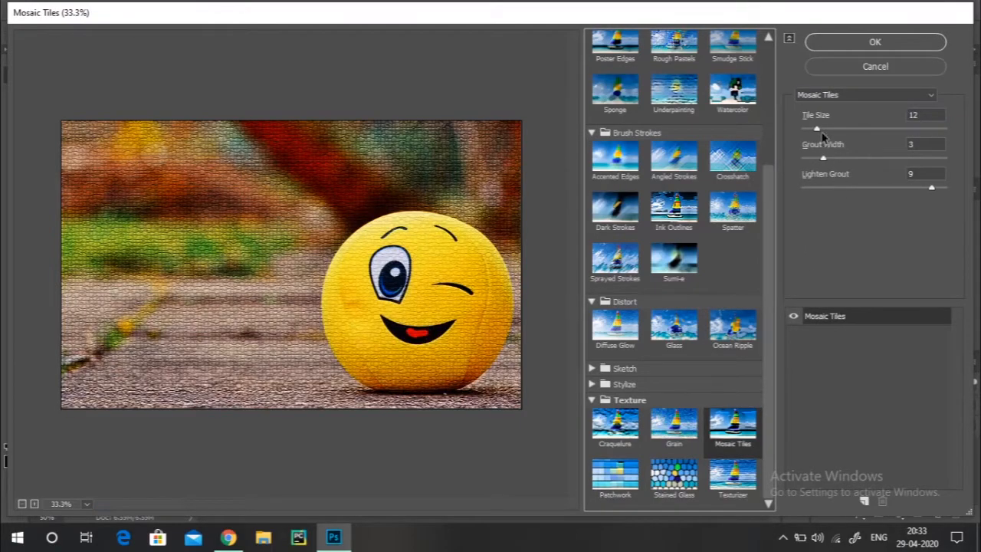
pyautogui.moveTo(822, 130); pyautogui.dragTo(877, 131)
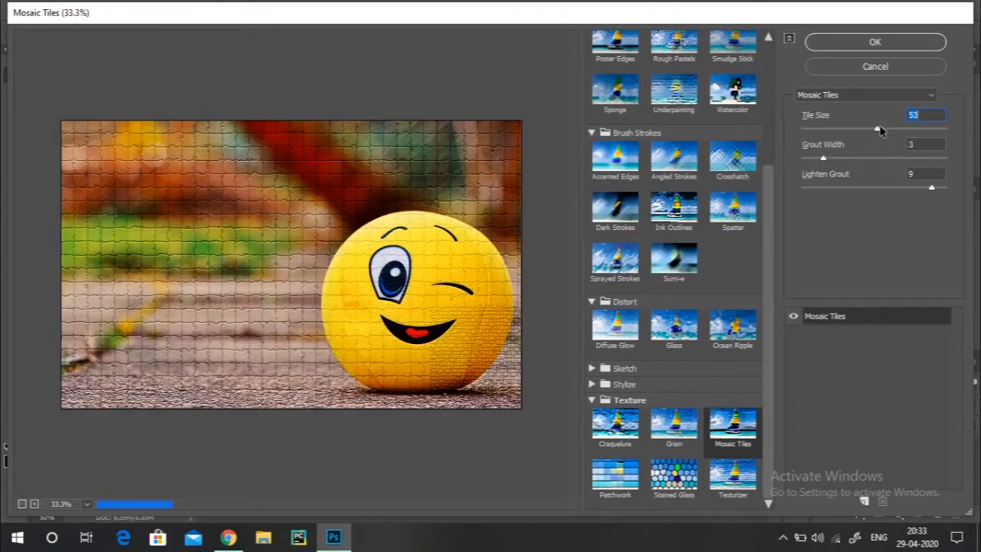
pyautogui.moveTo(825, 161); pyautogui.dragTo(875, 153)
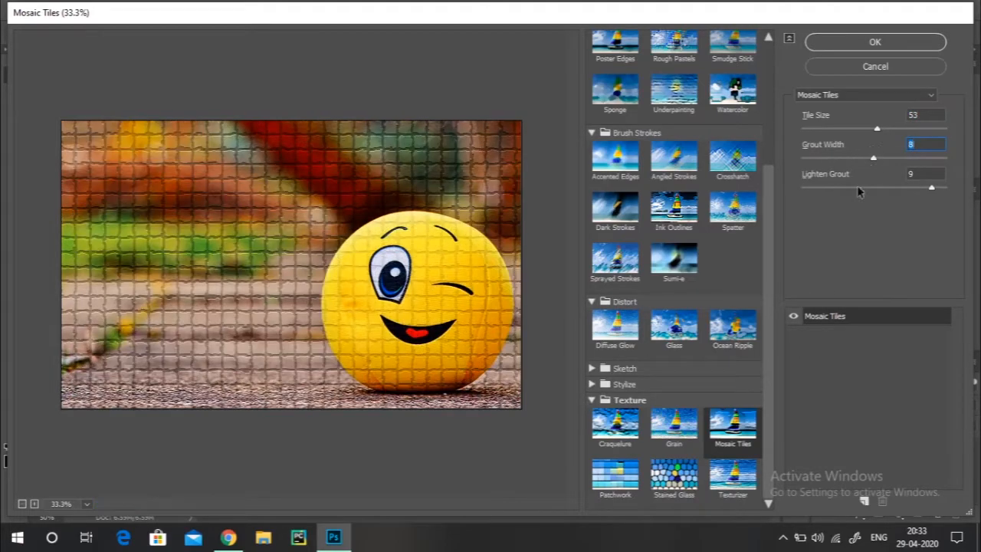
pyautogui.click(831, 188)
pyautogui.moveTo(831, 188); pyautogui.dragTo(852, 188)
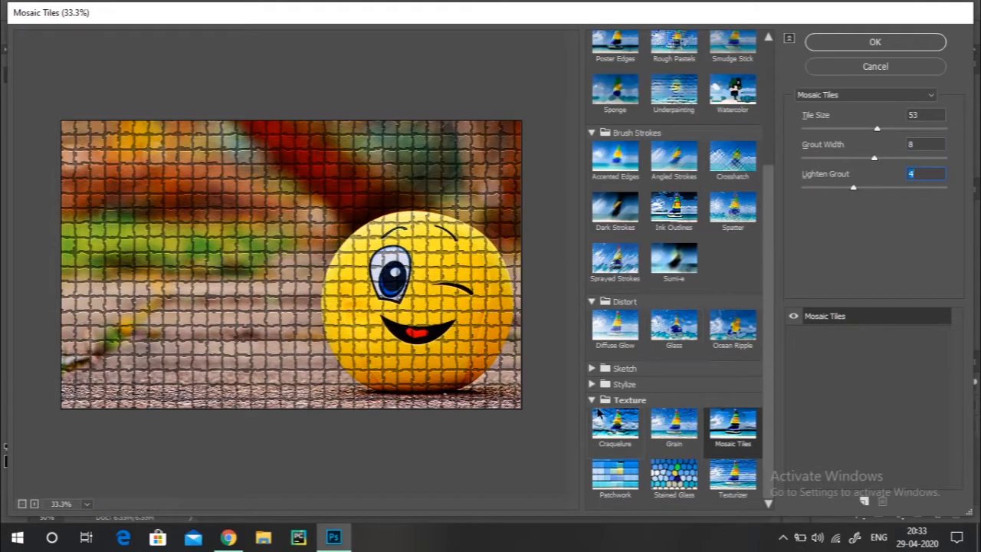
# Step: Expand the Stylize and Sketch filter categories and look through the filters in the gallery
pyautogui.click(592, 384)
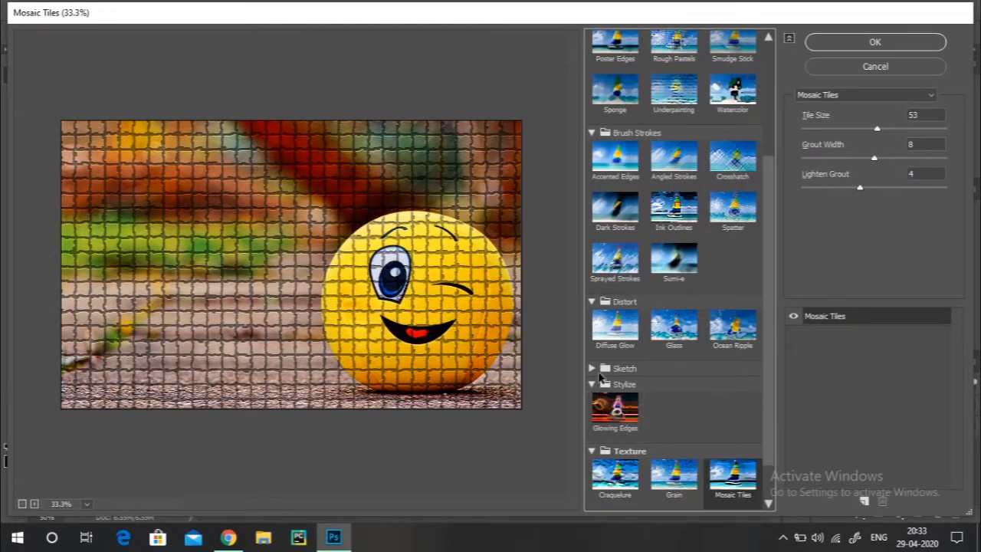
pyautogui.click(592, 369)
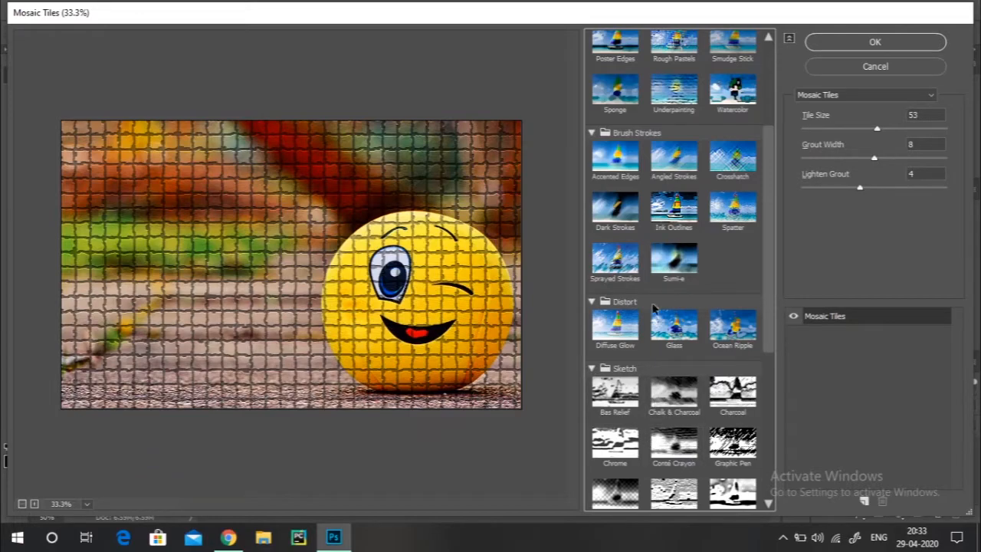
pyautogui.scroll(-7, 654, 307)
pyautogui.scroll(12, 654, 307)
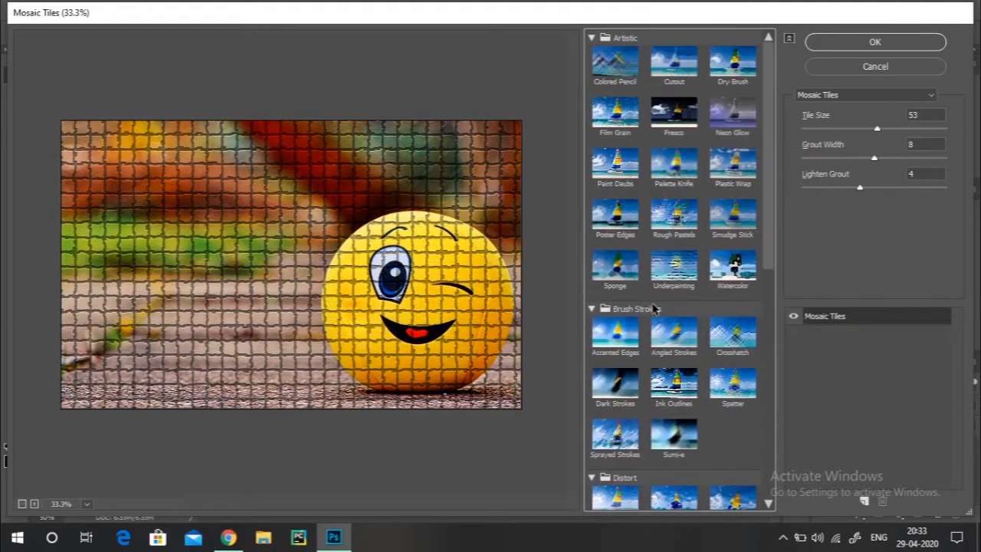
# Step: Apply the Mosaic Tiles filter to Layer 0 with Tile Size 11, and undo it
pyautogui.click(814, 127)
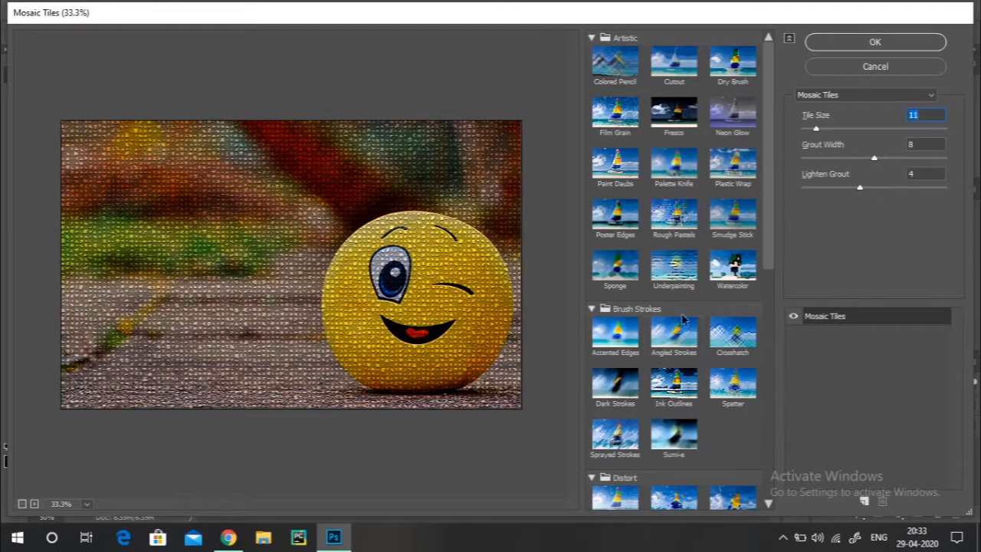
pyautogui.scroll(-10, 685, 321)
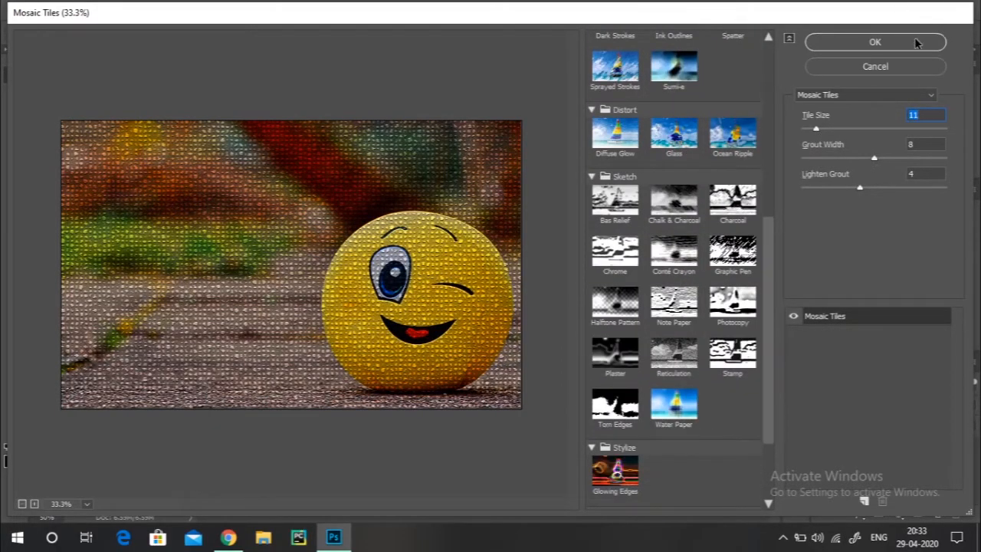
pyautogui.click(875, 42)
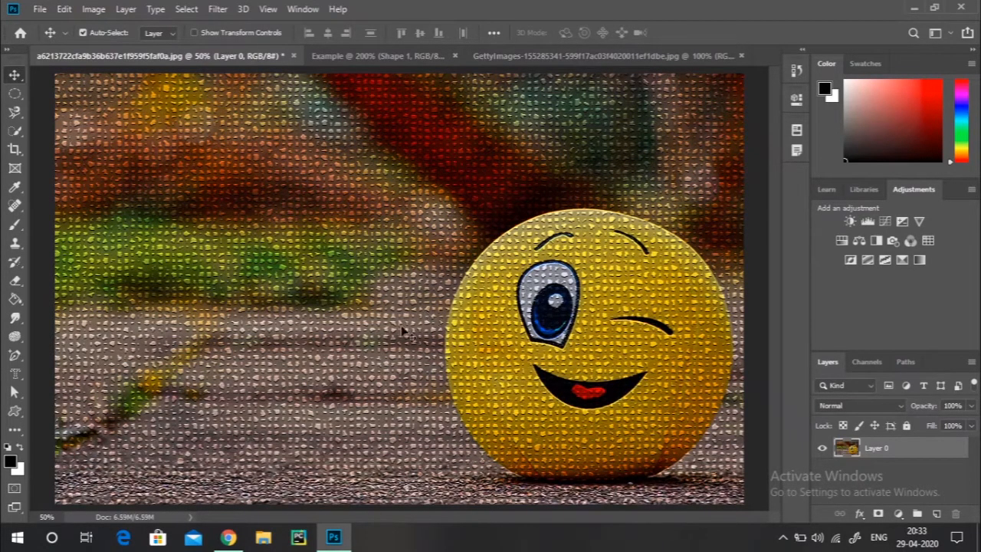
pyautogui.hotkey('ctrl', 'z')
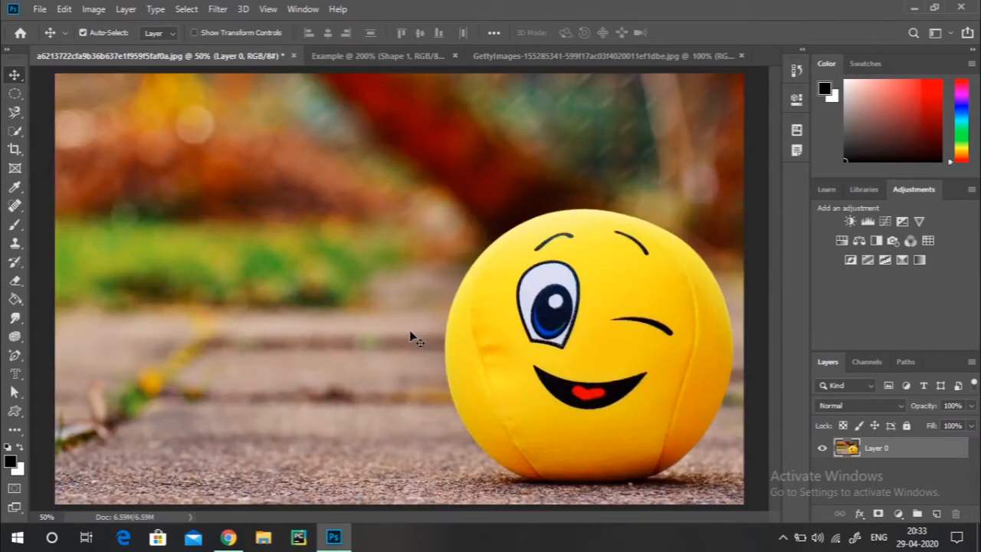
# Step: Open the Adaptive Wide Angle filter on the smiley ball photo and keep the correction type at Fisheye
pyautogui.click(215, 14)
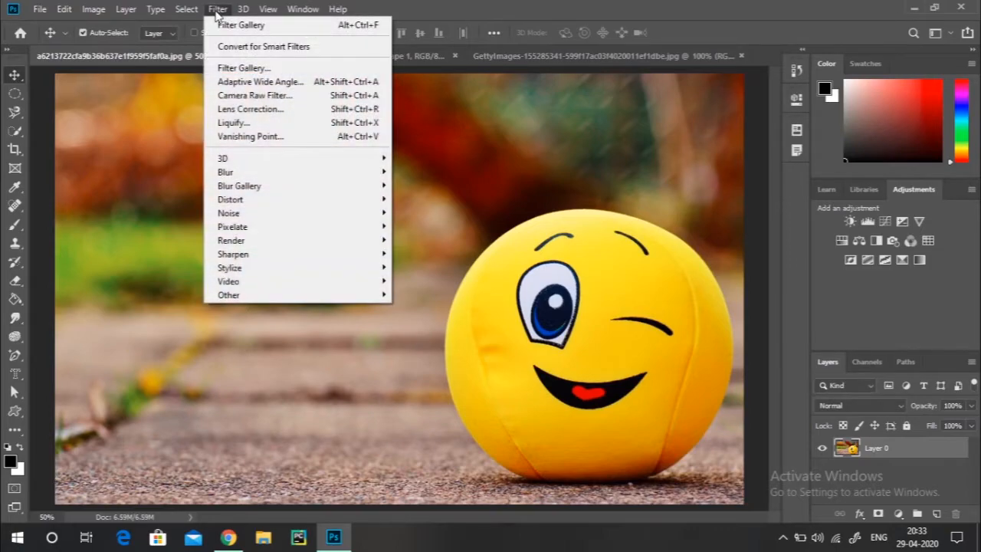
pyautogui.click(283, 87)
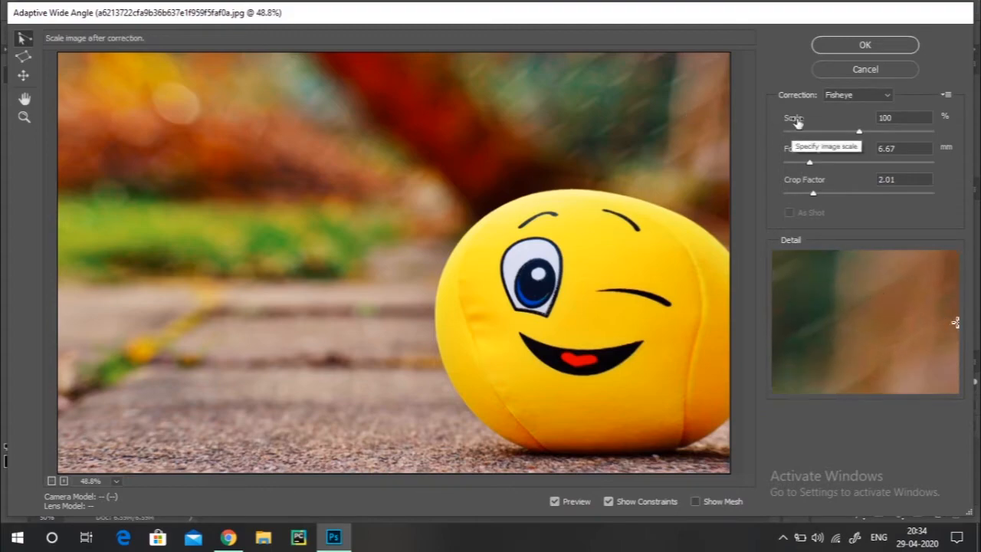
pyautogui.click(849, 96)
pyautogui.click(849, 103)
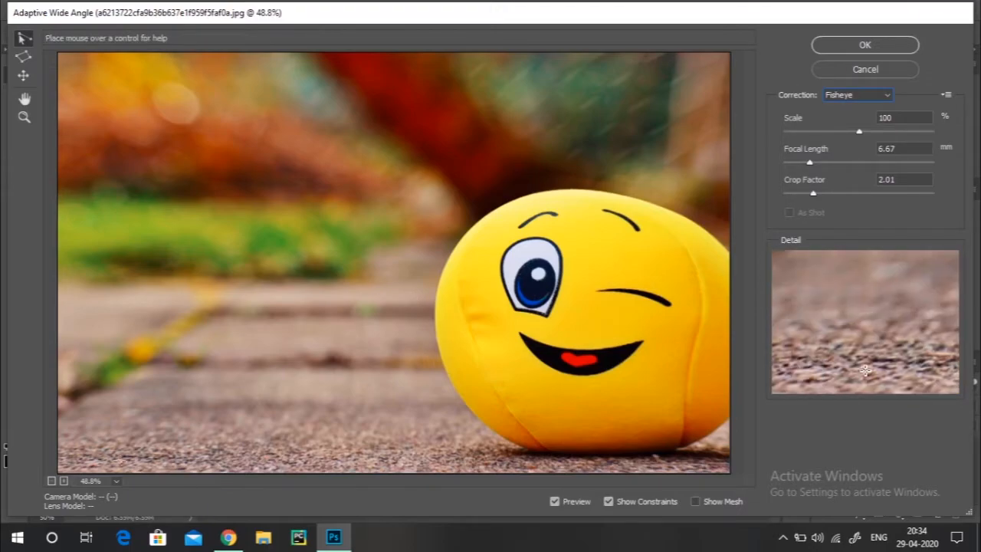
# Step: Switch to Chrome, look through the fisheye image search results, and return to Photoshop
pyautogui.click(230, 539)
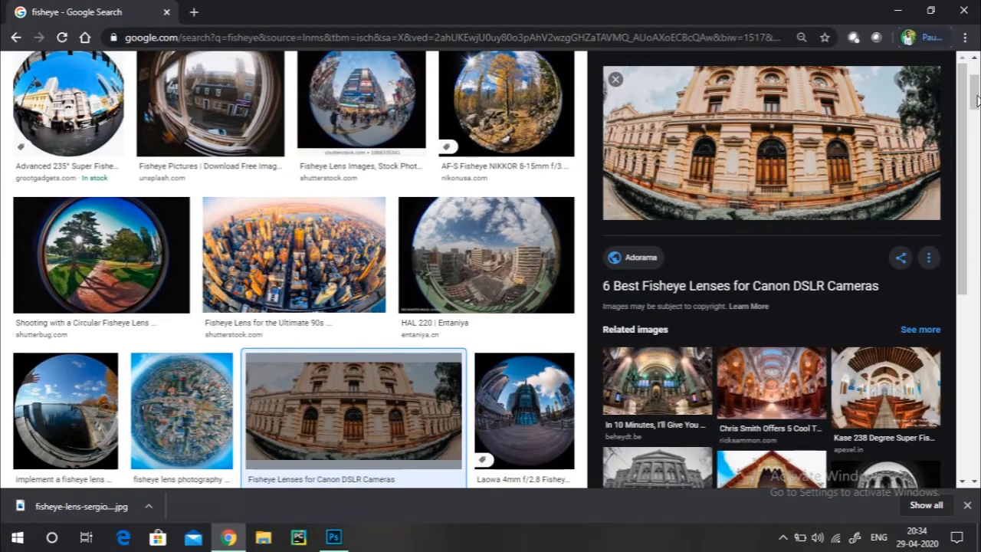
pyautogui.scroll(-3, 800, 138)
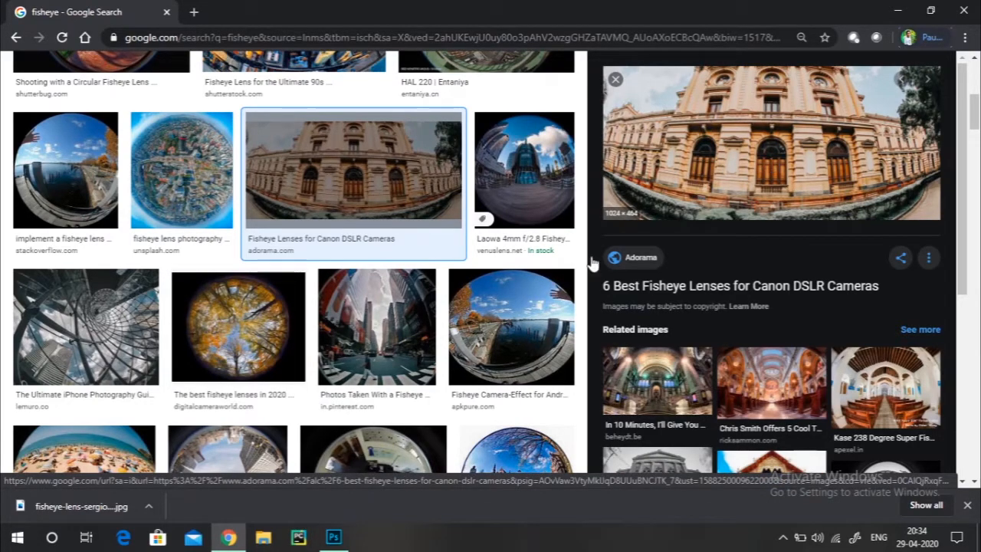
pyautogui.click(333, 536)
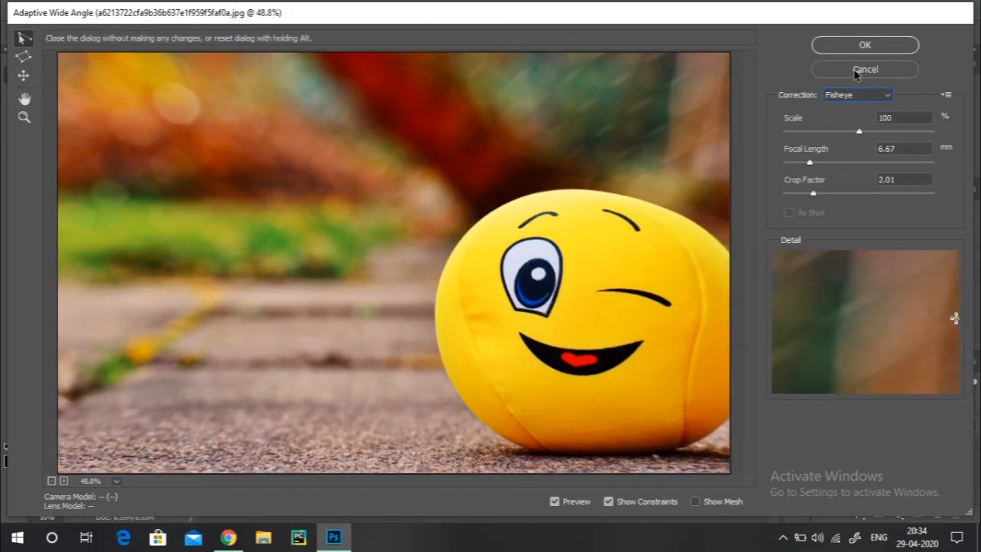
# Step: Check the correction types and cancel the Adaptive Wide Angle filter on the smiley ball photo
pyautogui.click(857, 95)
pyautogui.click(857, 94)
pyautogui.click(865, 70)
# Step: Open the fisheye lens photo of the building from the Pictures > Photoshop folder
pyautogui.click(36, 11)
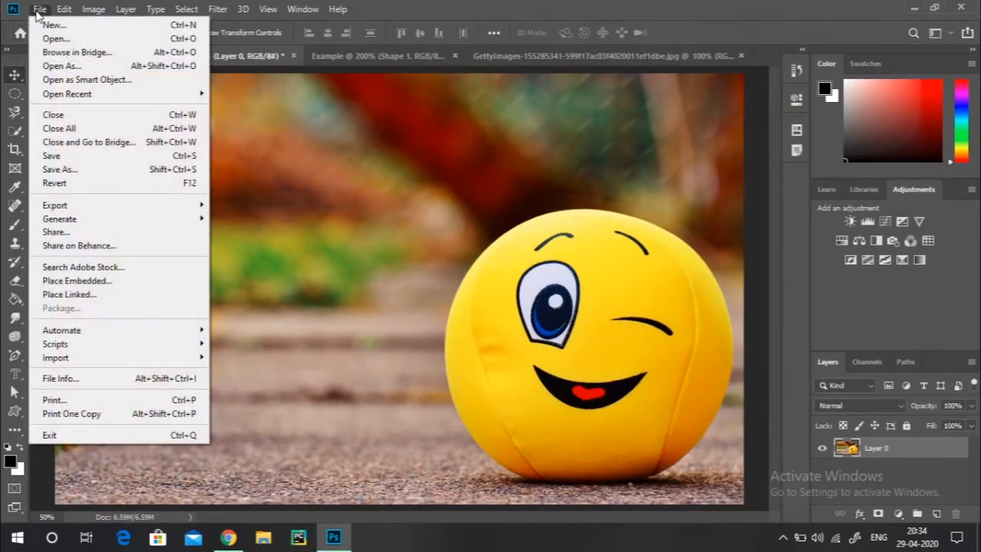
pyautogui.click(486, 61)
pyautogui.click(486, 60)
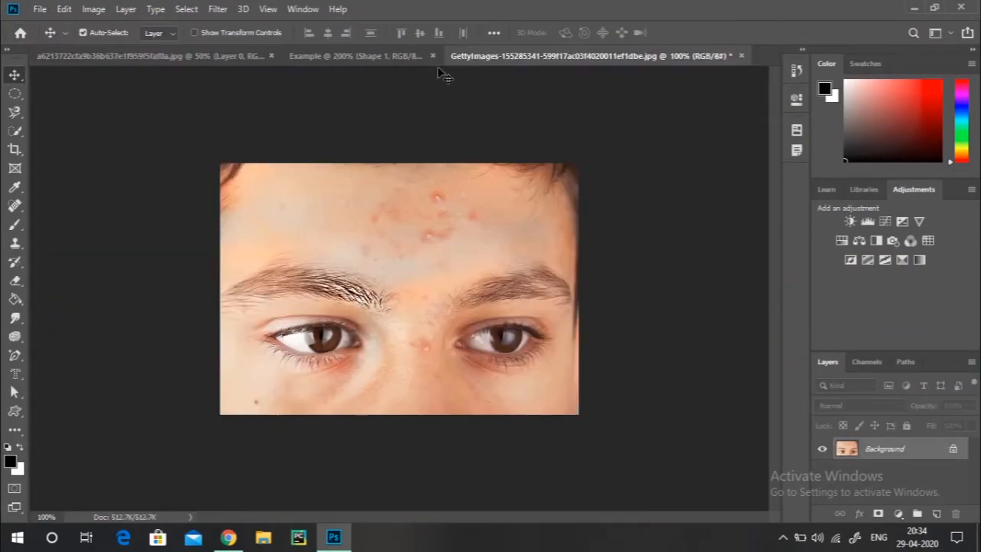
pyautogui.click(374, 61)
pyautogui.click(40, 11)
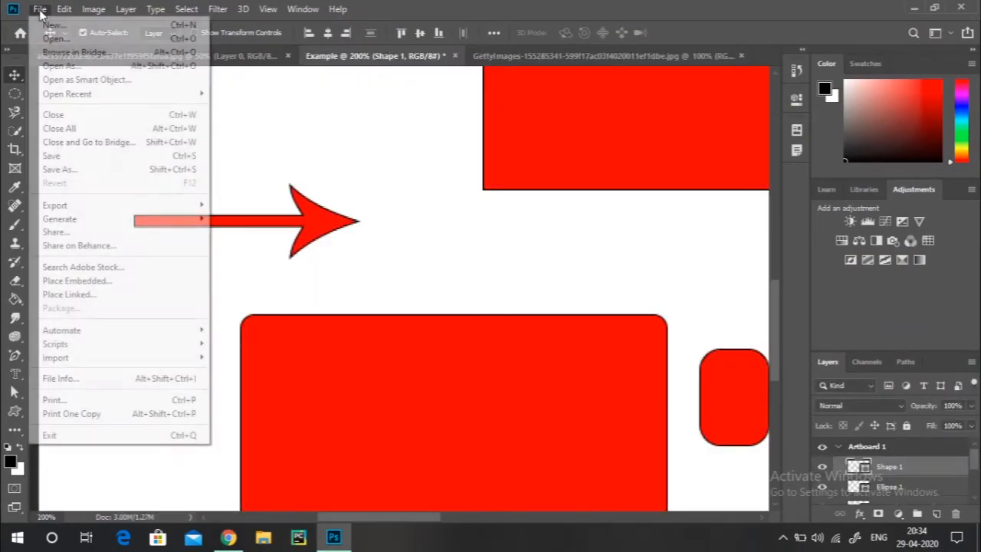
pyautogui.click(75, 39)
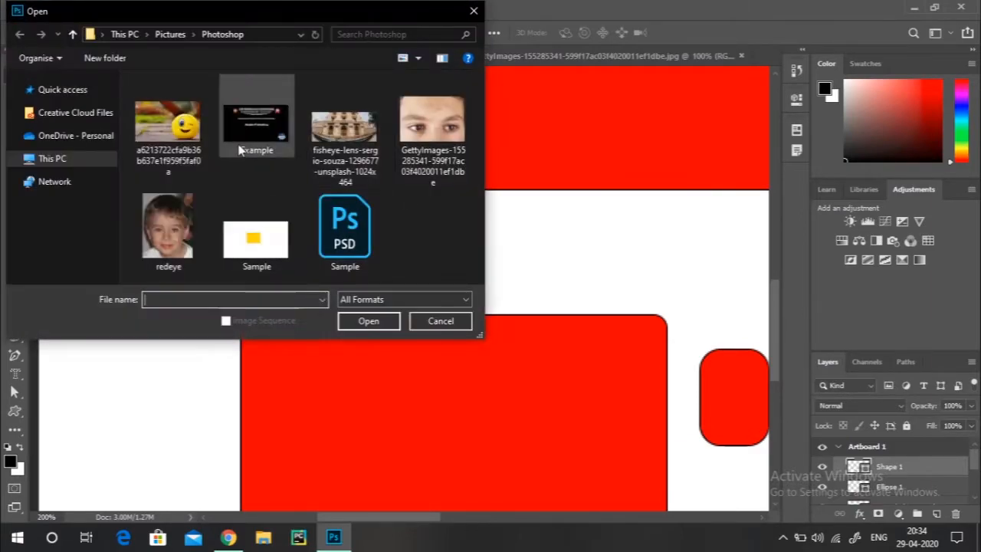
pyautogui.doubleClick(328, 148)
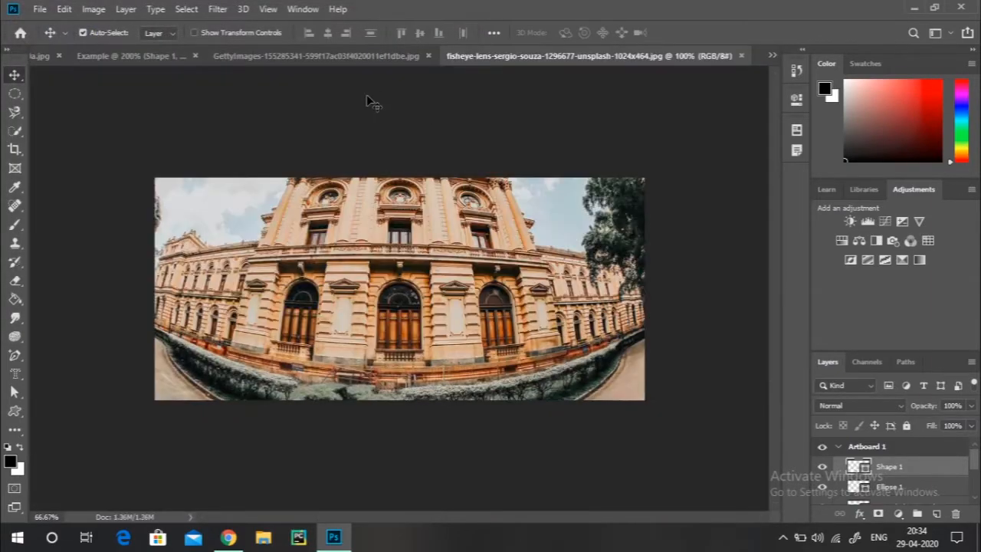
# Step: Open the Adaptive Wide Angle filter on the fisheye building photo with the correction type set to Fisheye
pyautogui.click(217, 9)
pyautogui.click(247, 81)
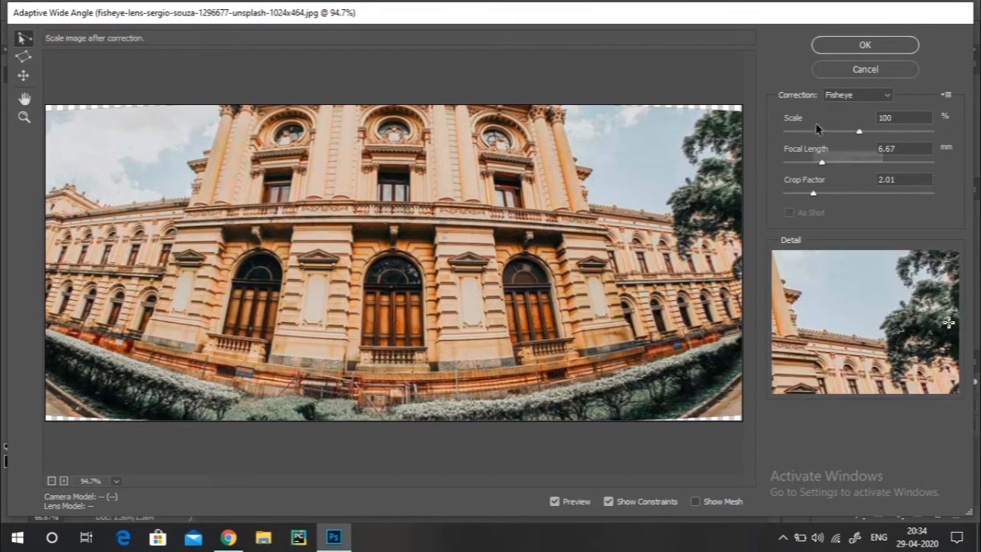
pyautogui.click(848, 97)
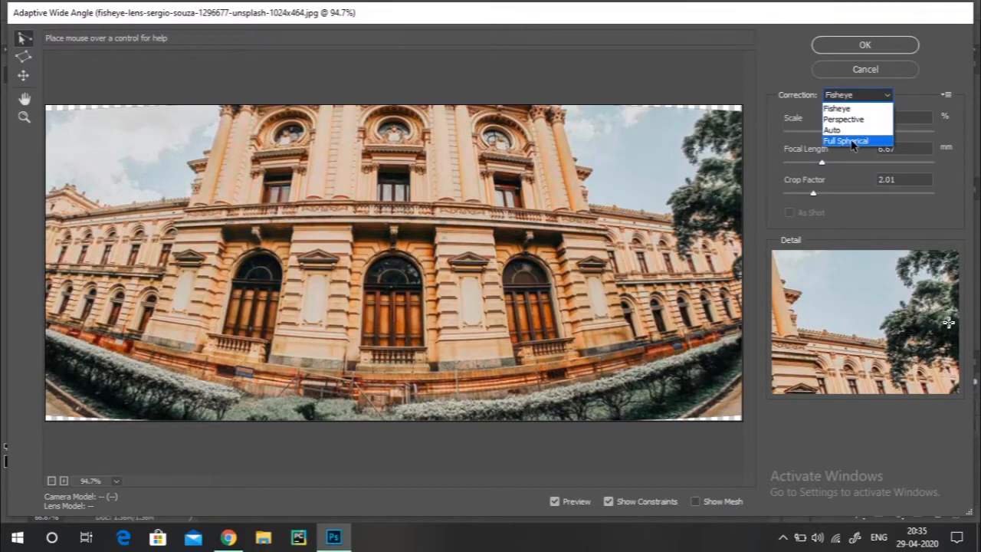
pyautogui.click(851, 109)
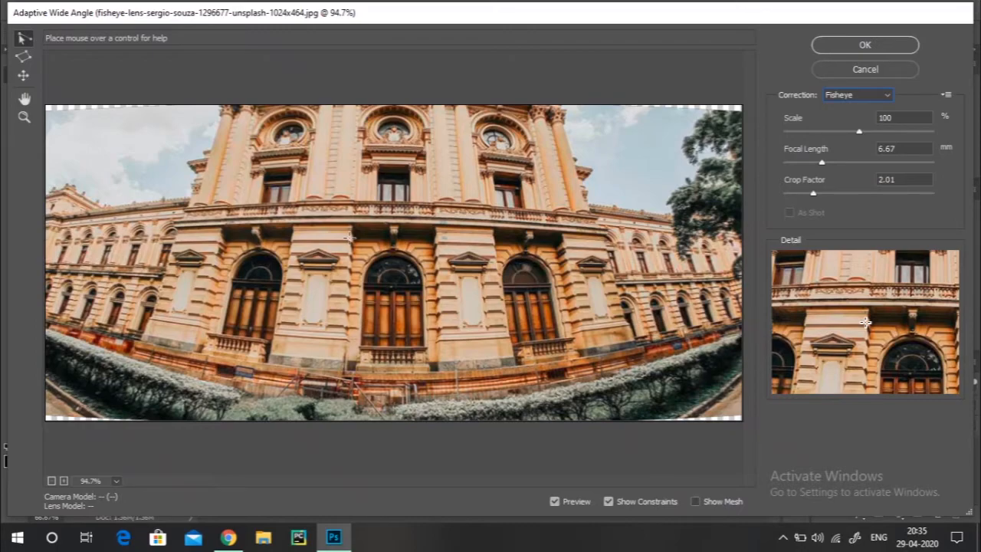
# Step: Draw a closed polygon constraint around the building, following its base, side wings, rooflines and the upper corners of the central facade
pyautogui.click(23, 56)
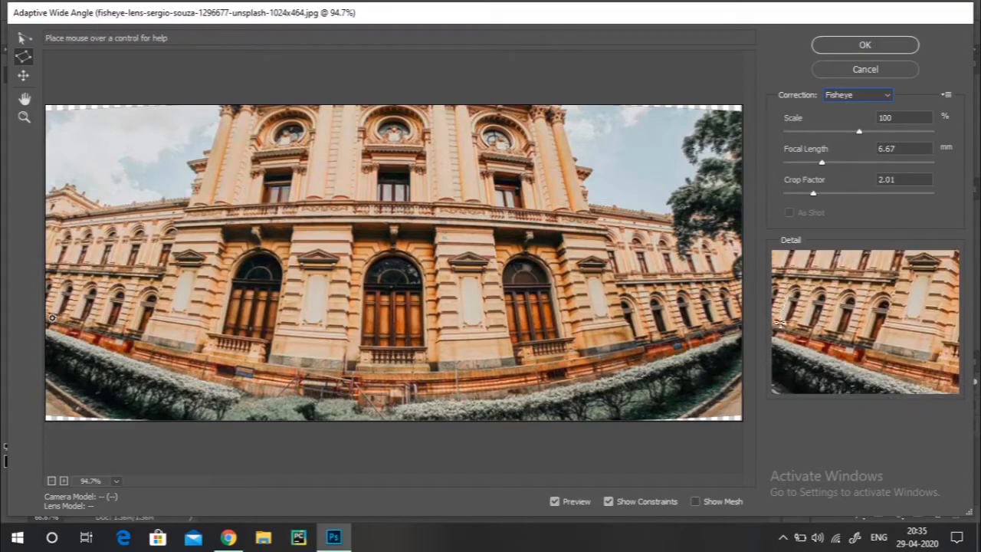
pyautogui.click(51, 323)
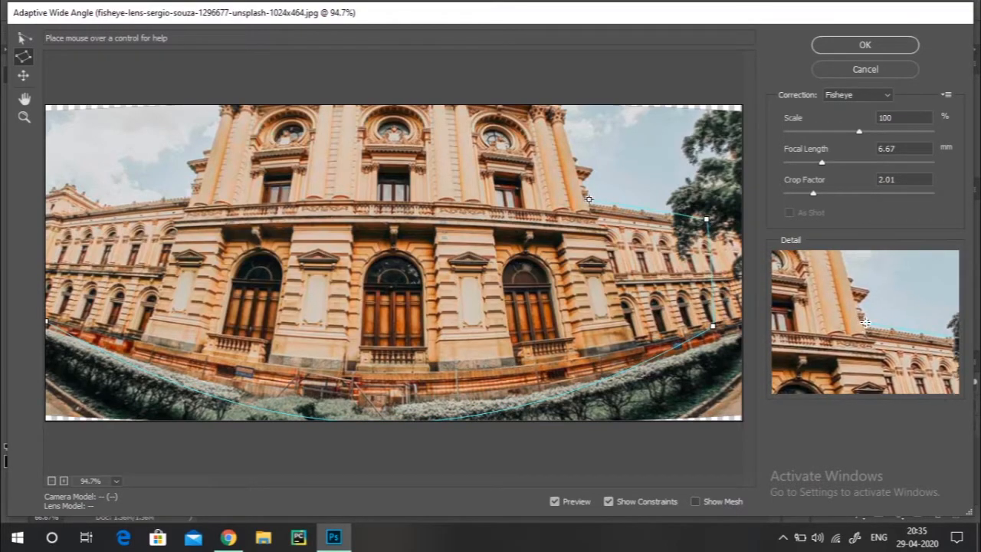
pyautogui.click(568, 107)
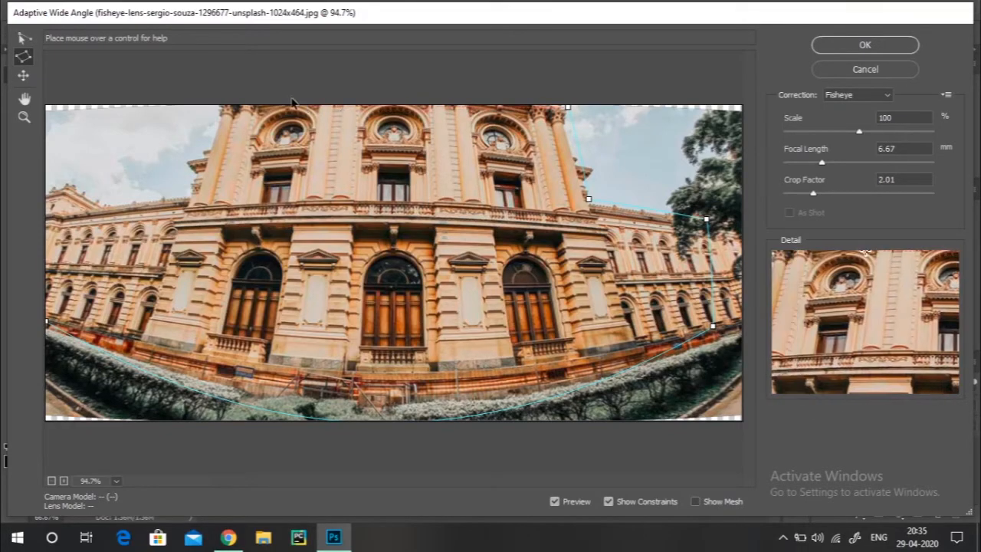
pyautogui.click(230, 111)
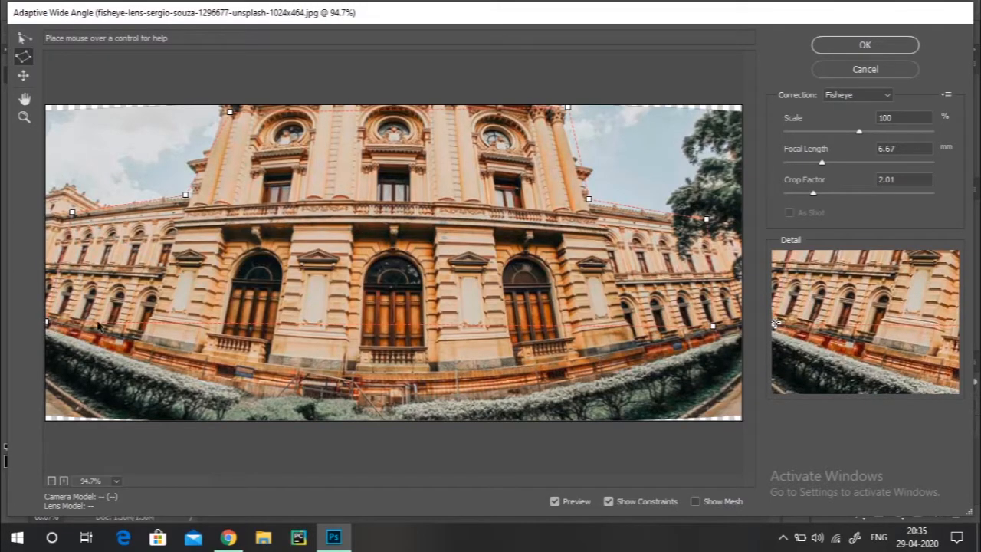
# Step: Set the focal length to 8.77 mm and apply the Adaptive Wide Angle correction to the building photo
pyautogui.moveTo(821, 162); pyautogui.dragTo(858, 165)
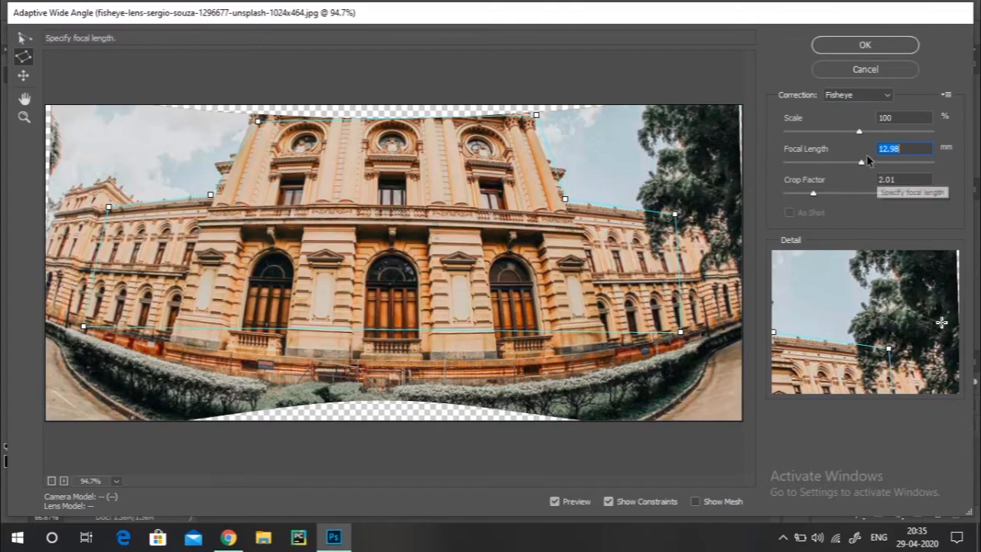
pyautogui.moveTo(859, 164); pyautogui.dragTo(833, 165)
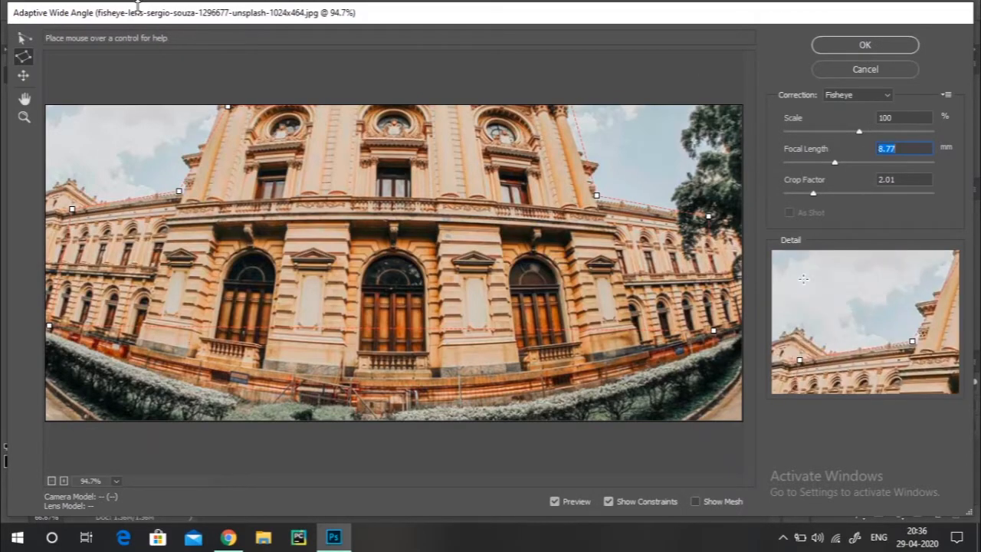
pyautogui.click(859, 45)
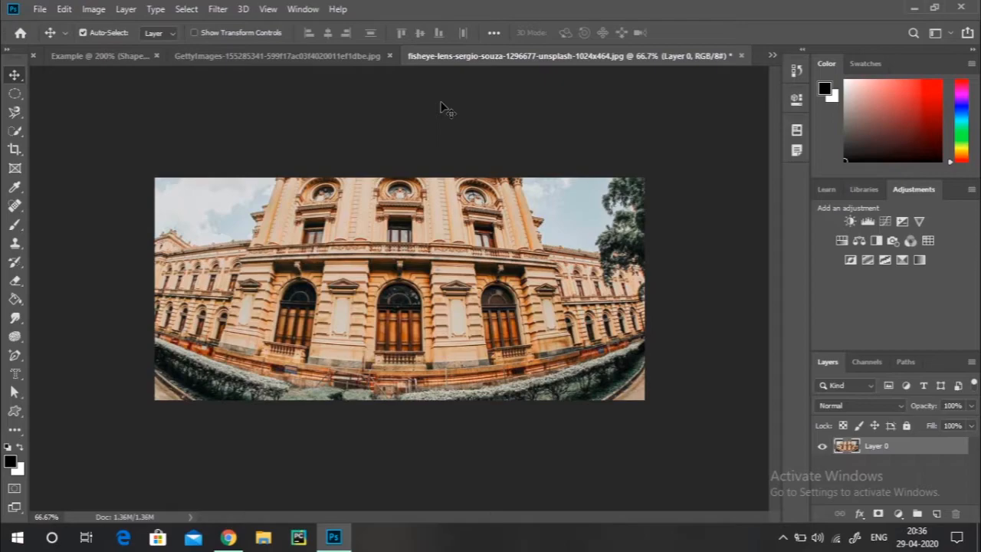
# Step: Switch to the smiley ball photo and open the Camera Raw Filter on it
pyautogui.click(210, 11)
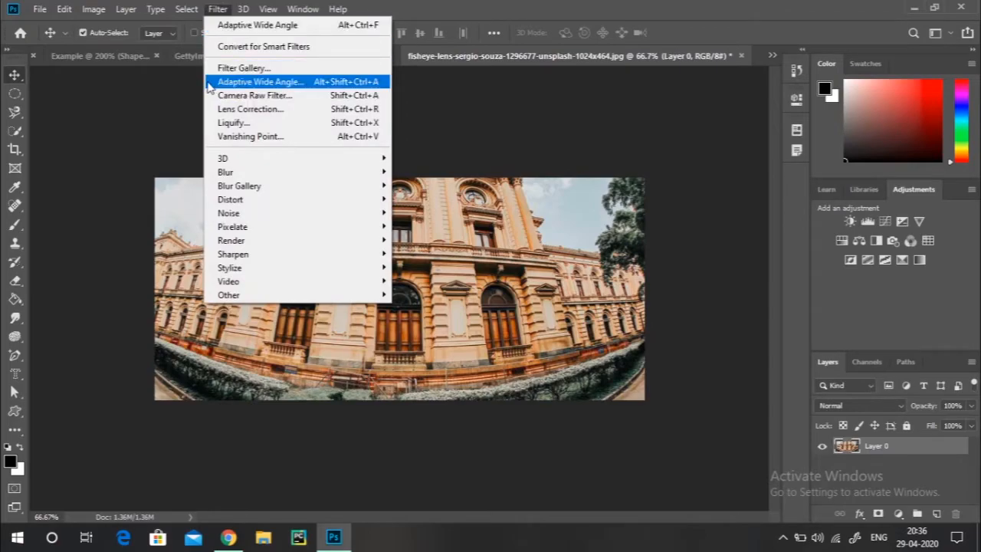
pyautogui.click(128, 57)
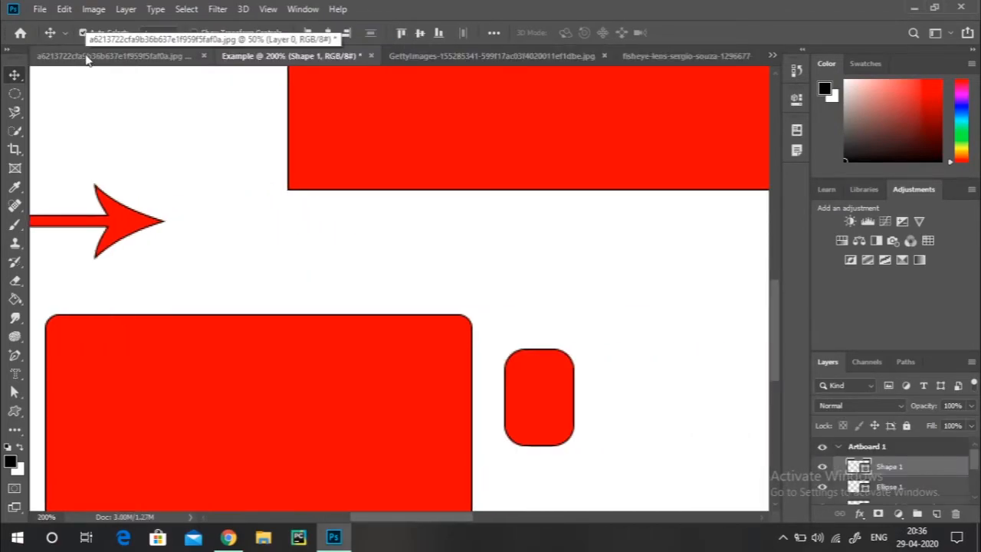
pyautogui.click(86, 59)
pyautogui.click(219, 9)
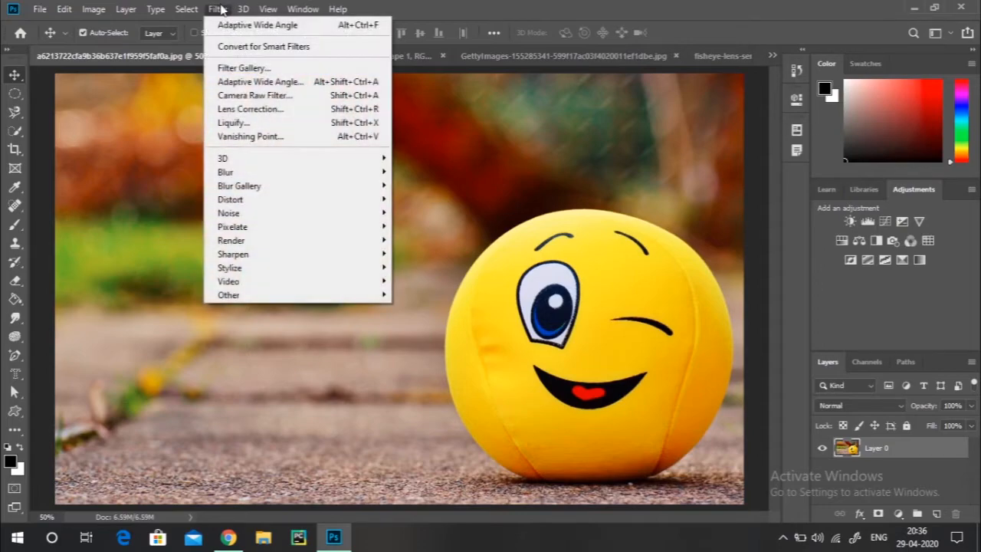
pyautogui.click(265, 98)
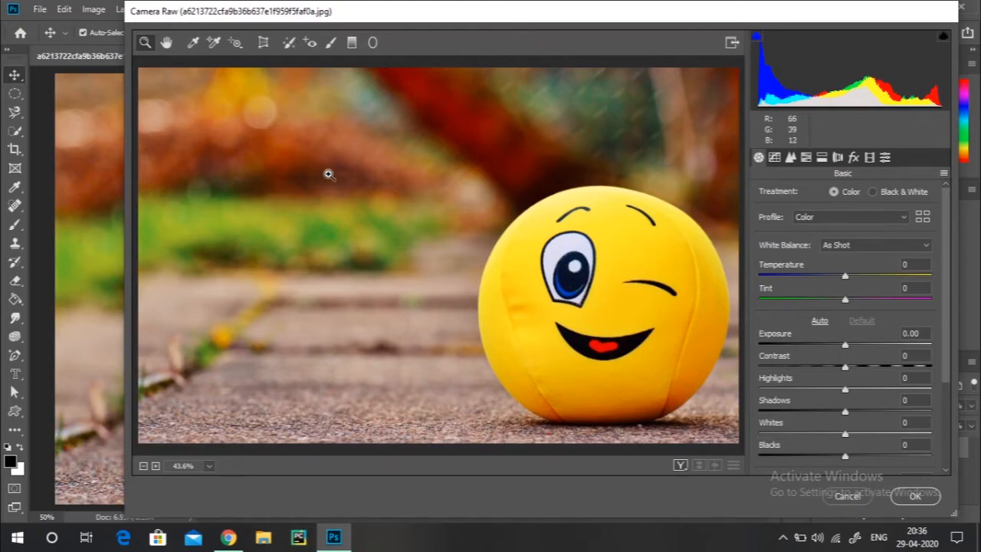
# Step: Try zooming in and out on the ball in the Camera Raw preview and look through the Basic adjustments
pyautogui.click(145, 43)
pyautogui.click(387, 230)
pyautogui.keyDown('alt'); pyautogui.click(379, 231); pyautogui.keyUp('alt')
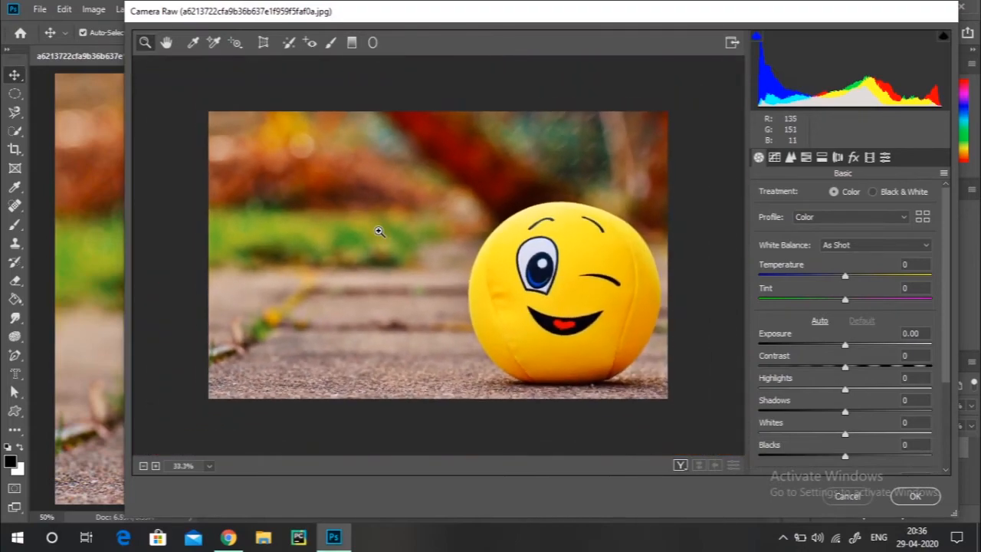
pyautogui.click(167, 43)
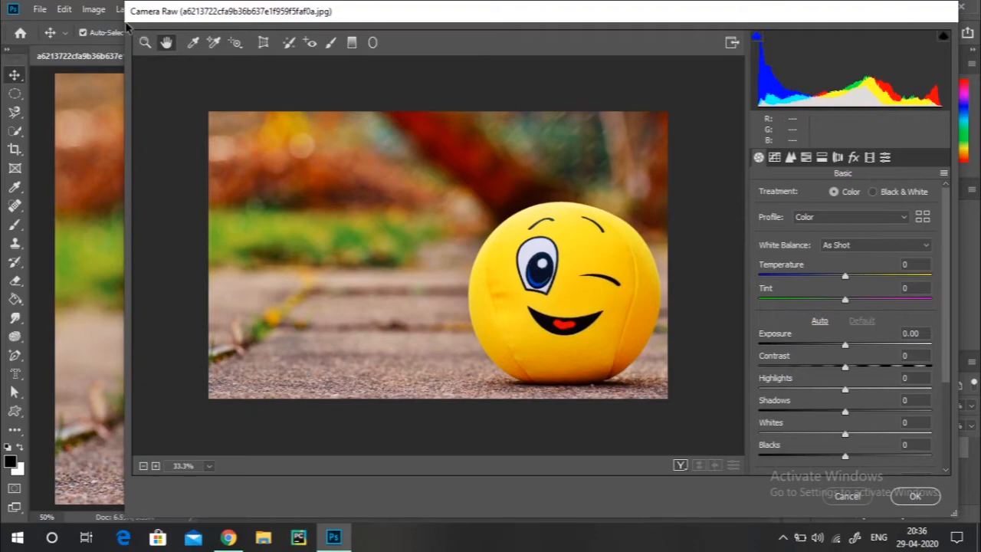
pyautogui.click(145, 42)
pyautogui.click(481, 230)
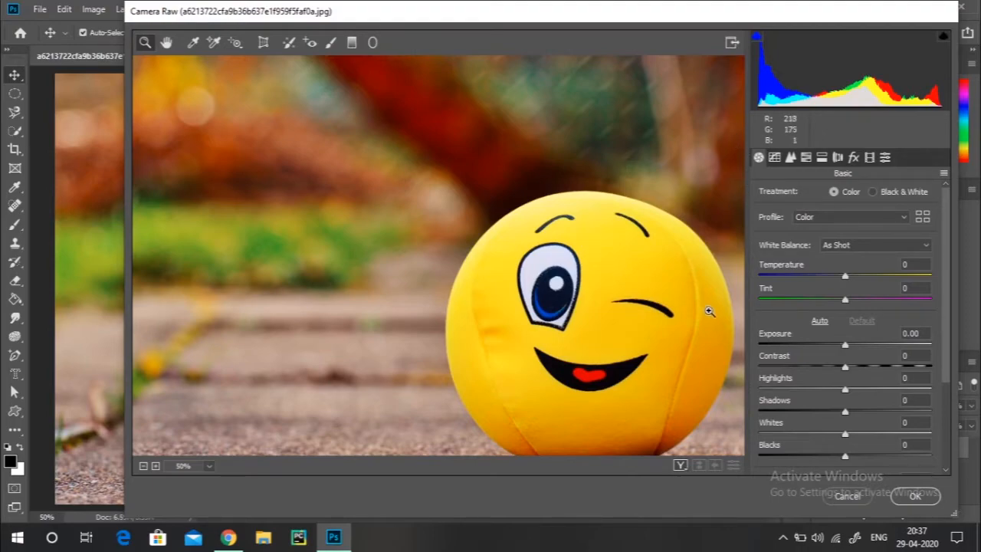
pyautogui.scroll(-3, 851, 361)
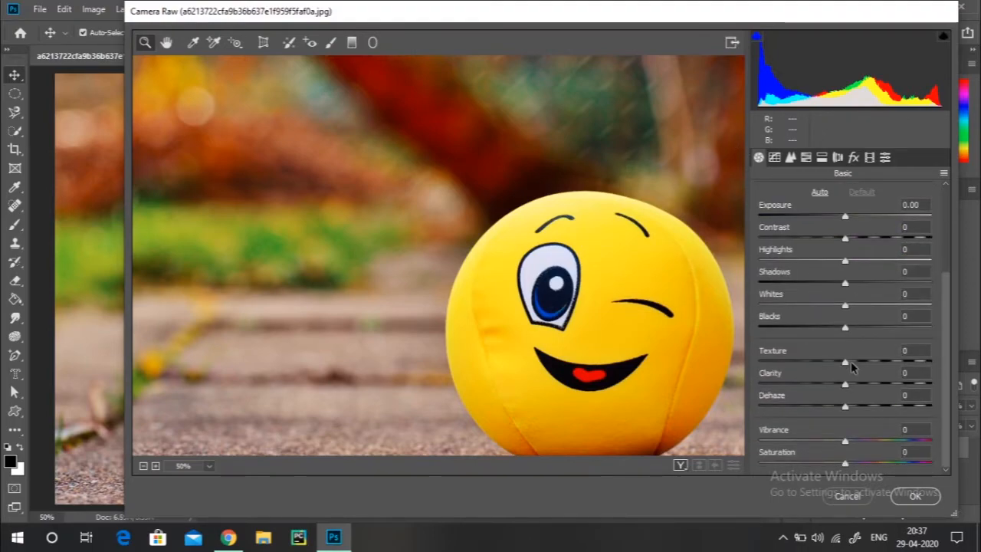
pyautogui.scroll(3, 778, 253)
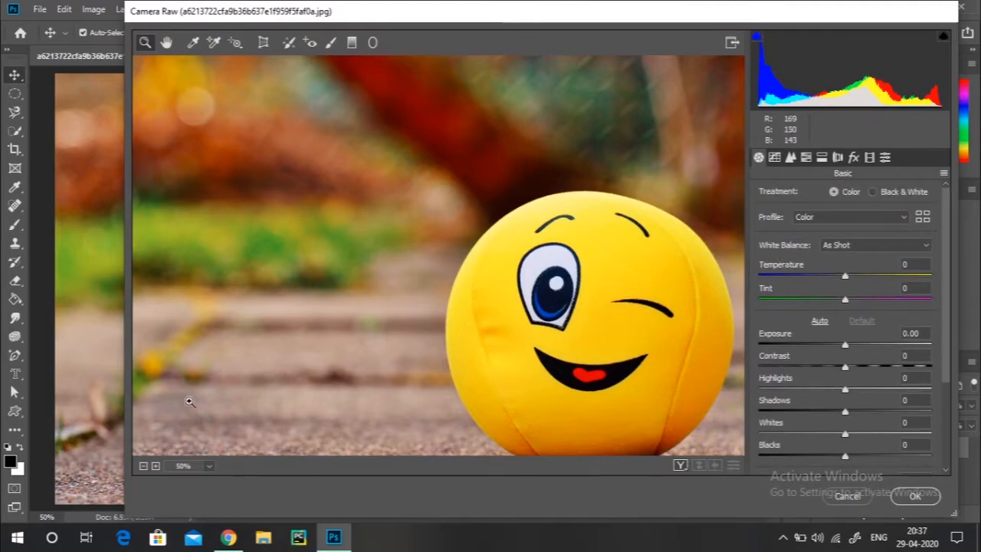
pyautogui.click(143, 466)
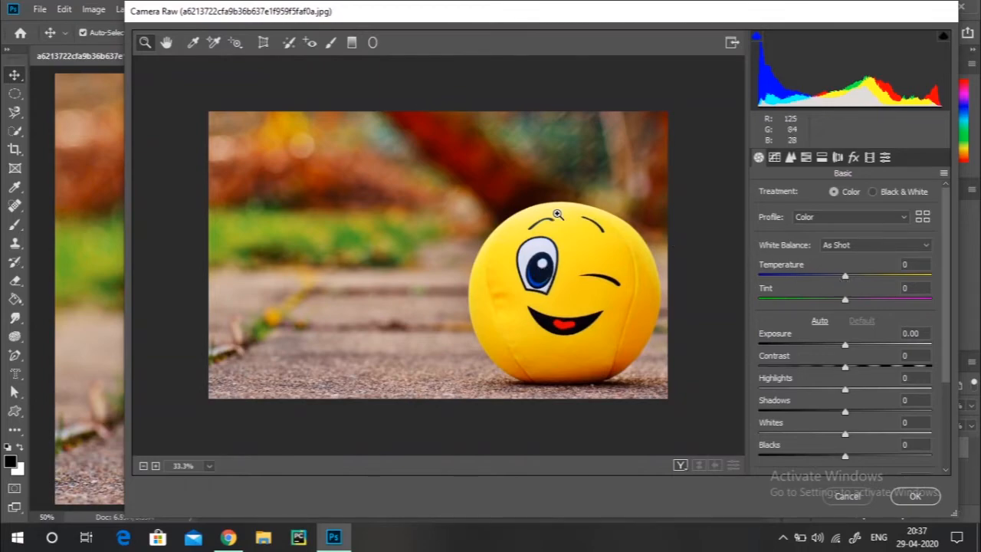
pyautogui.click(577, 276)
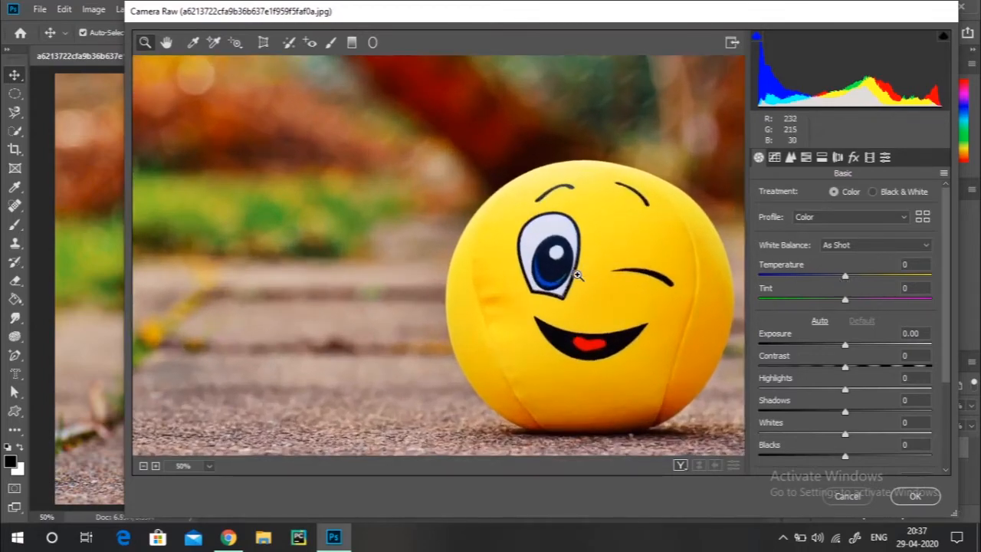
pyautogui.keyDown('alt'); pyautogui.click(551, 242); pyautogui.keyUp('alt')
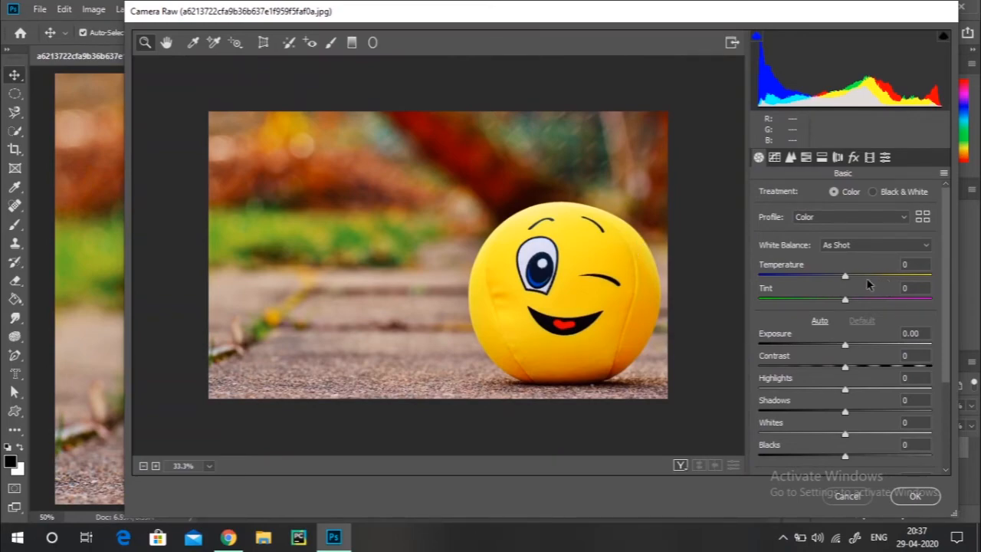
# Step: Set the ball photo's Exposure to +0.40, Contrast to +61 and Highlights to +24
pyautogui.scroll(-3, 848, 342)
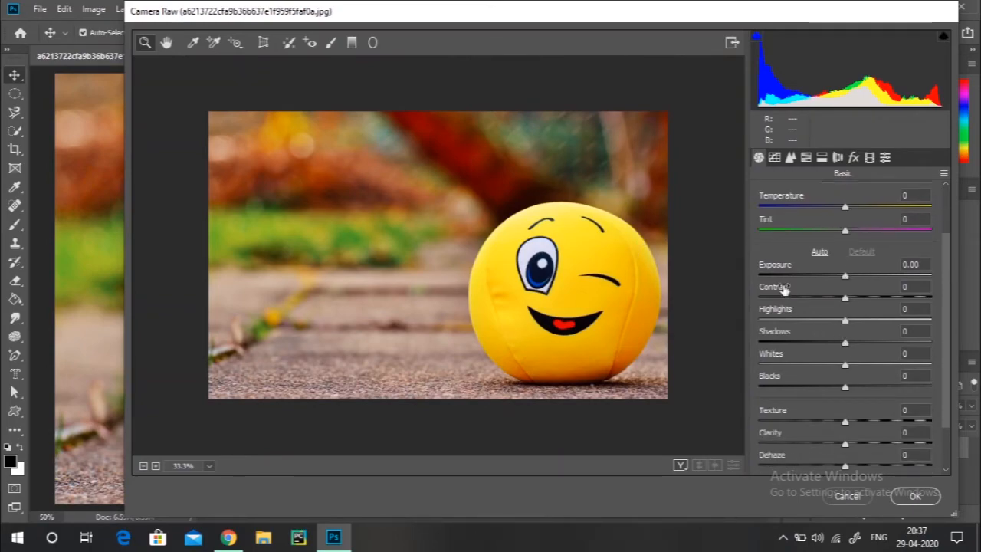
pyautogui.moveTo(846, 277)
pyautogui.mouseDown()
pyautogui.moveTo(871, 279)
pyautogui.moveTo(818, 277)
pyautogui.moveTo(855, 277)
pyautogui.mouseUp()
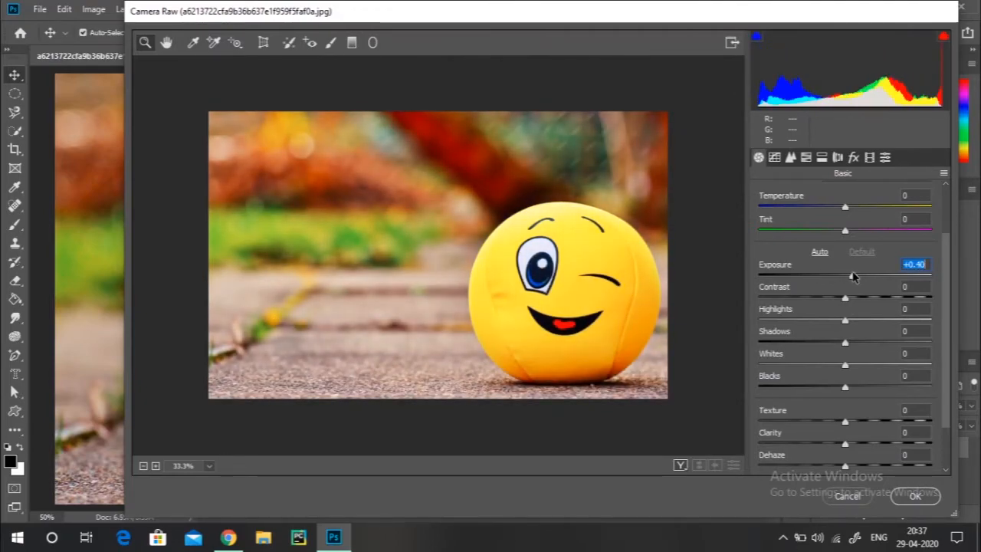
pyautogui.moveTo(845, 302); pyautogui.dragTo(897, 298)
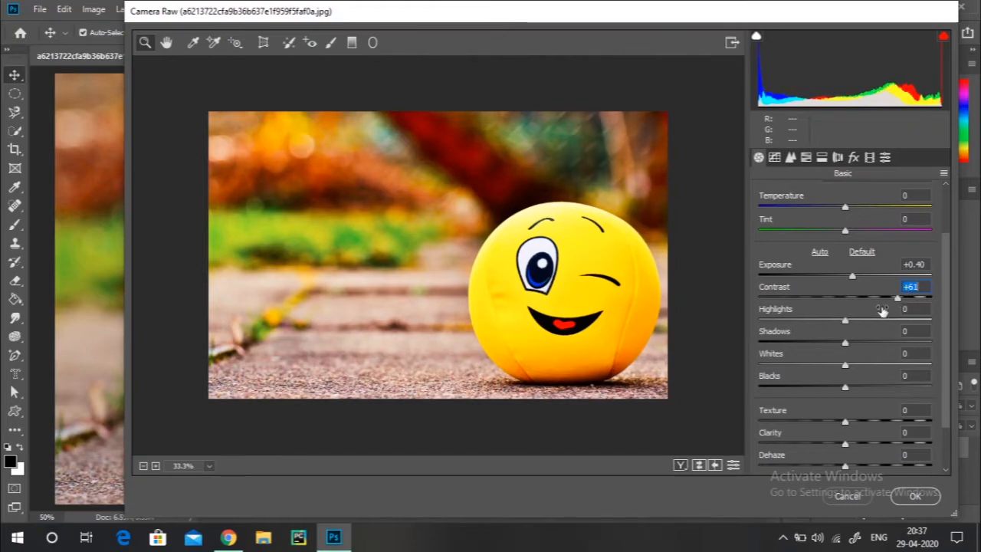
pyautogui.moveTo(846, 326); pyautogui.dragTo(869, 325)
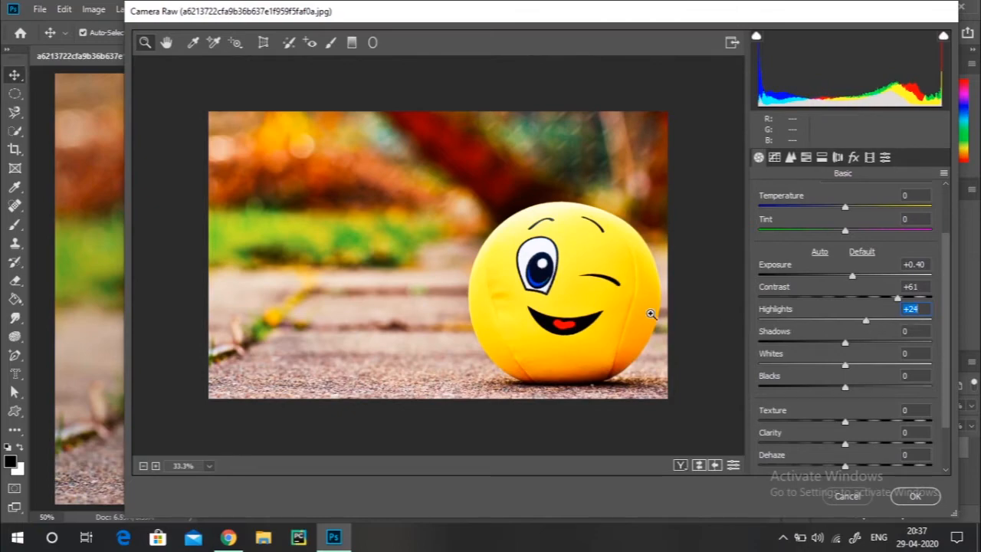
# Step: Set Shadows to +6 and Whites to -100, keeping Blacks at 0
pyautogui.click(153, 467)
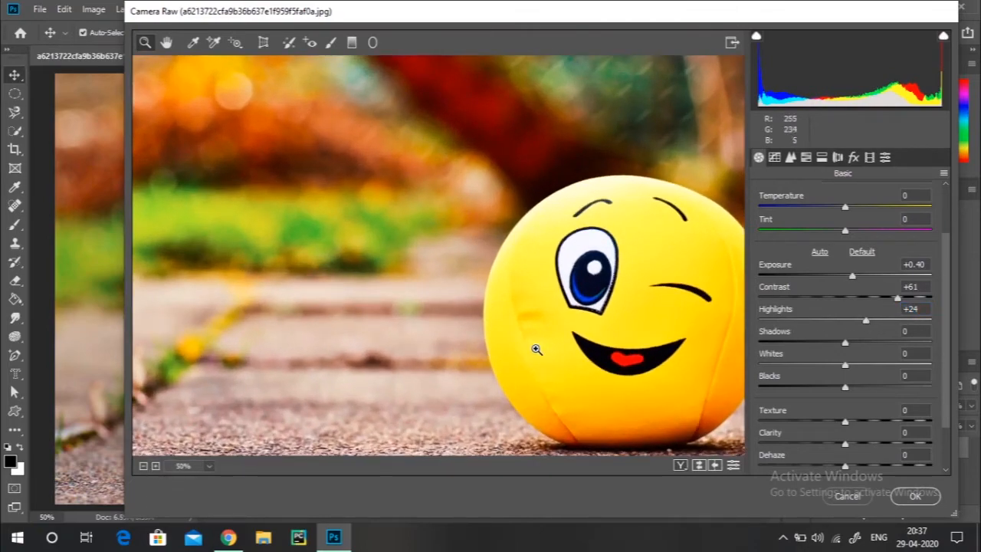
pyautogui.scroll(-1, 819, 356)
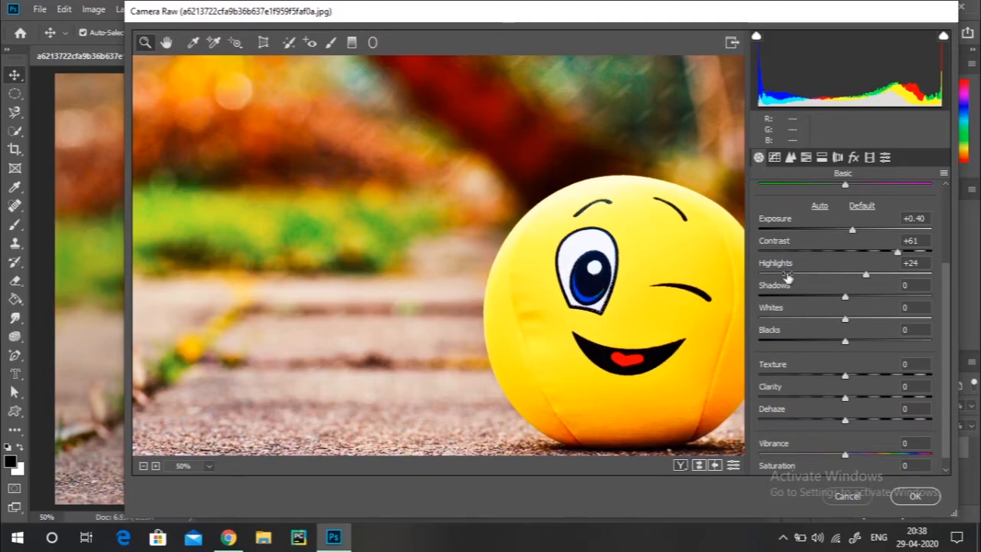
pyautogui.moveTo(845, 299); pyautogui.dragTo(754, 322)
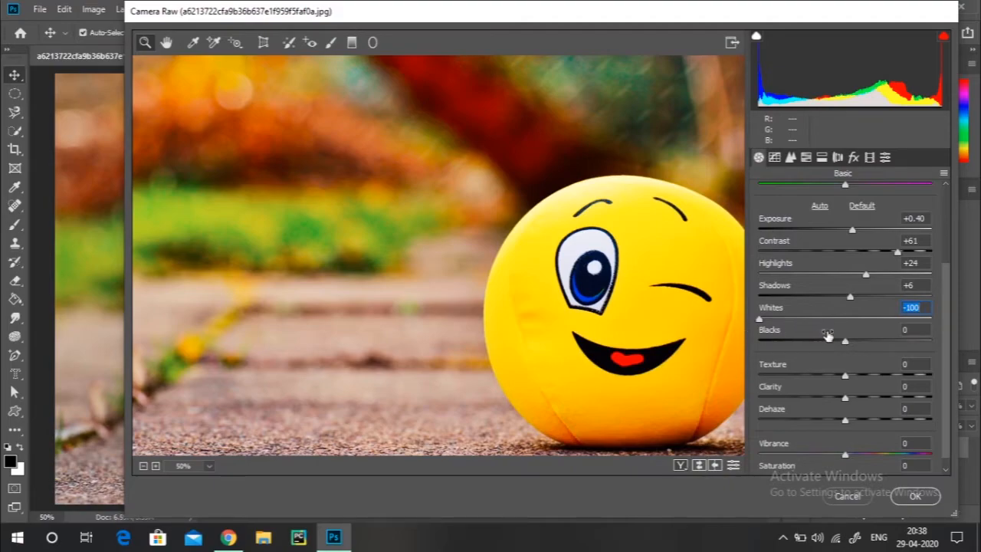
pyautogui.moveTo(845, 344)
pyautogui.mouseDown()
pyautogui.moveTo(780, 350)
pyautogui.moveTo(874, 342)
pyautogui.moveTo(755, 345)
pyautogui.moveTo(864, 342)
pyautogui.moveTo(845, 344)
pyautogui.mouseUp()
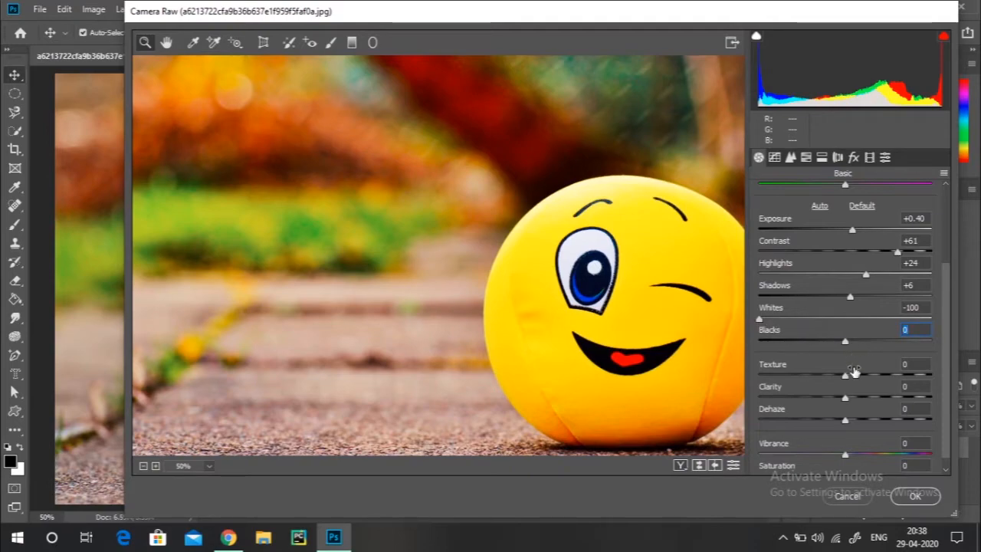
# Step: Raise Clarity to +100 and inspect the detail at the ball's edge at 200% magnification
pyautogui.scroll(-1, 853, 371)
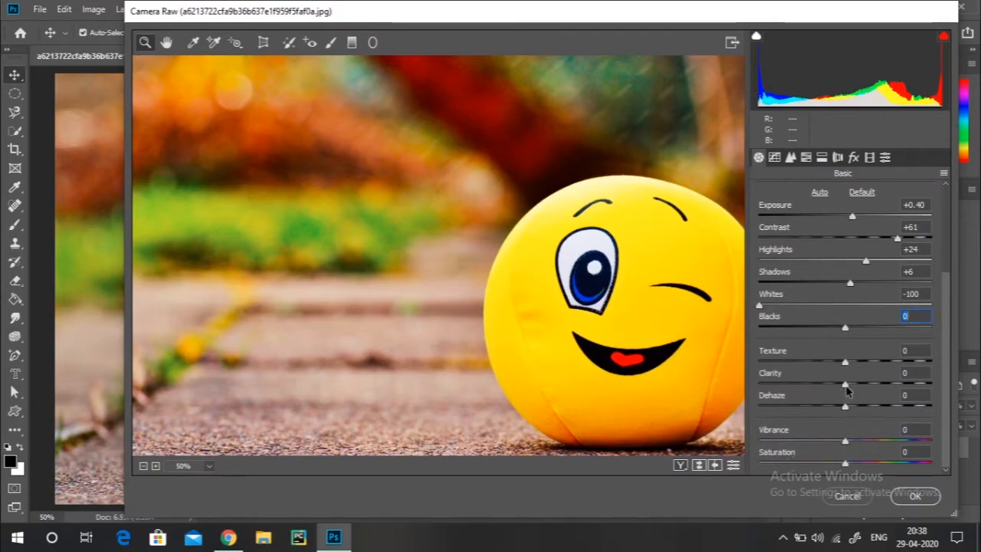
pyautogui.click(847, 389)
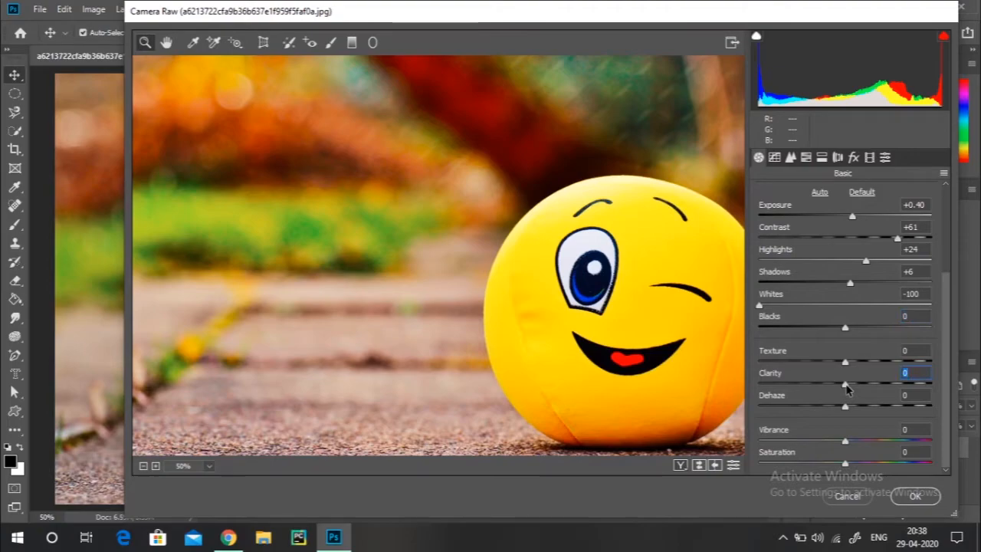
pyautogui.moveTo(847, 389); pyautogui.dragTo(940, 383)
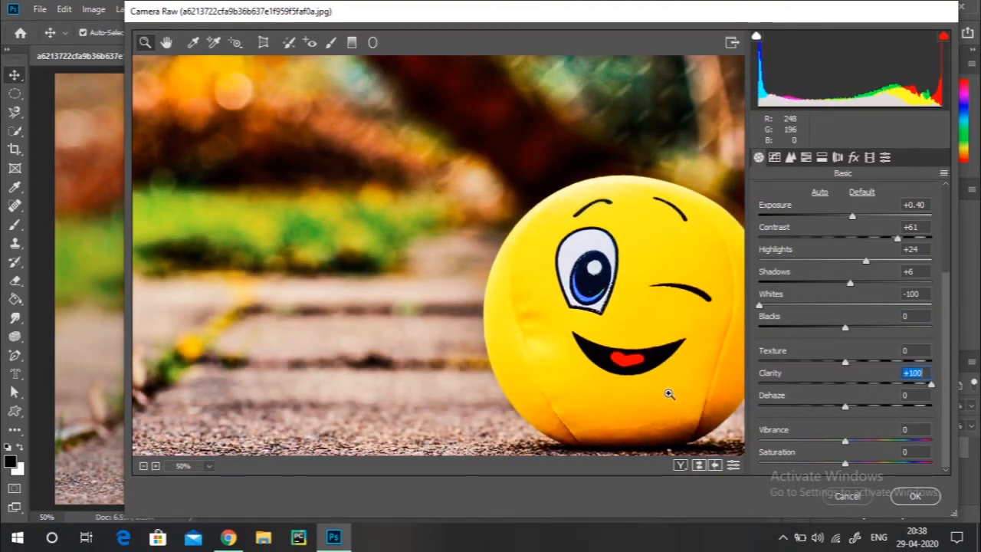
pyautogui.click(155, 465)
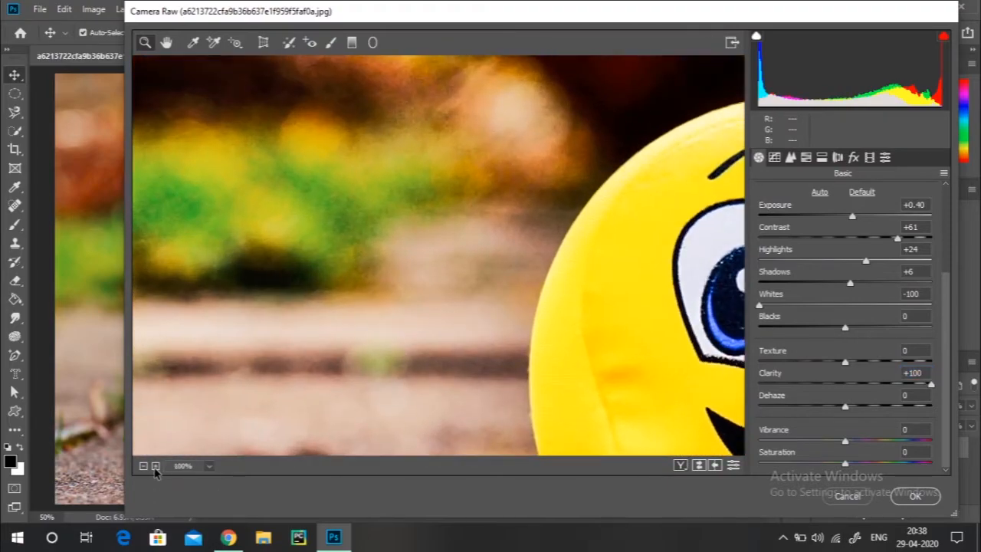
pyautogui.click(155, 465)
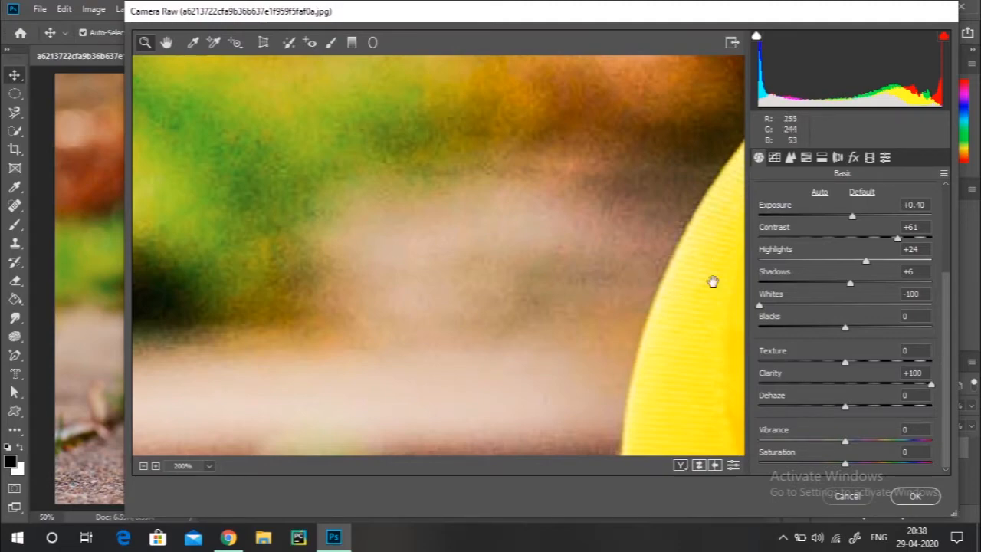
# Step: Compare the ball's edge and eye with Clarity at -100 and back at +100
pyautogui.press('h')
pyautogui.moveTo(712, 280); pyautogui.dragTo(318, 213)
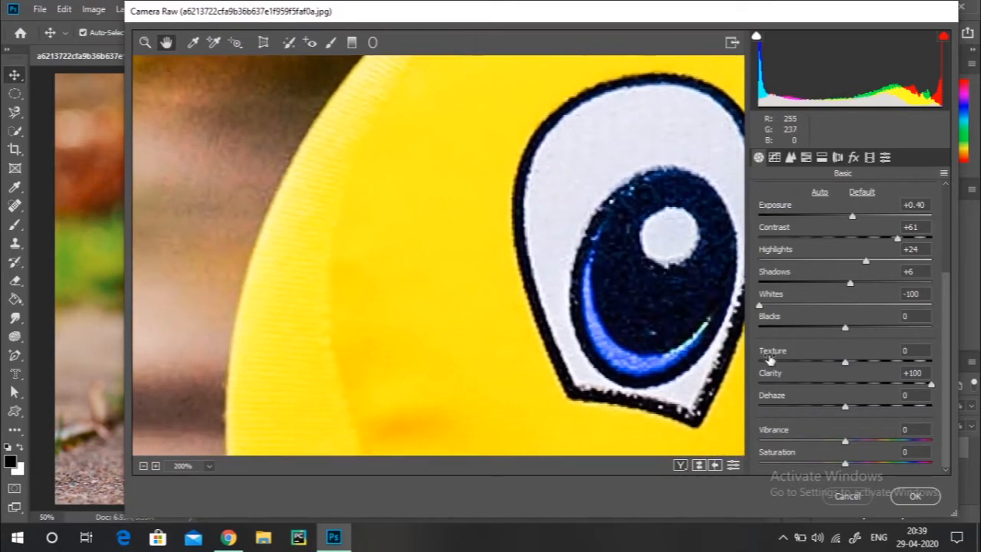
pyautogui.click(922, 385)
pyautogui.moveTo(921, 385); pyautogui.dragTo(757, 386)
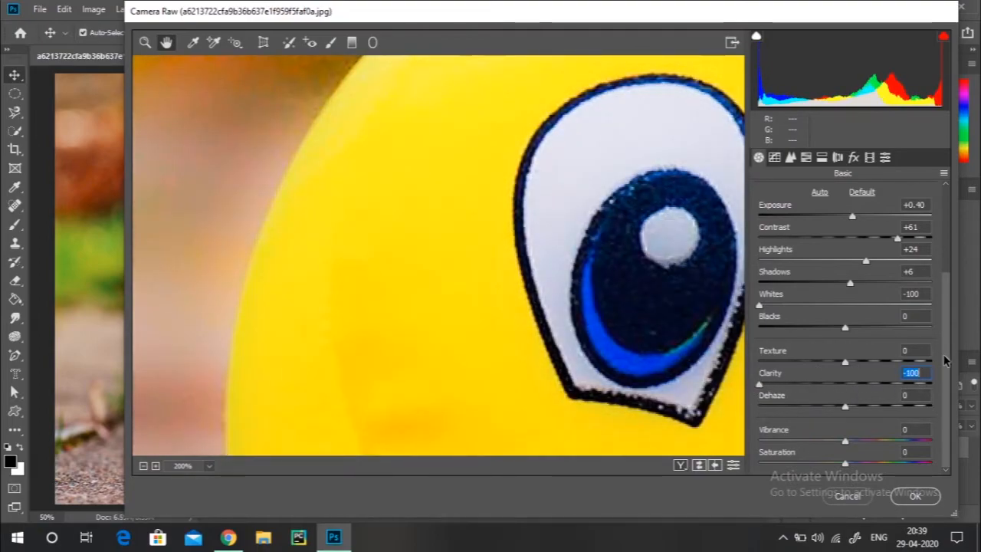
pyautogui.moveTo(295, 197); pyautogui.dragTo(419, 207)
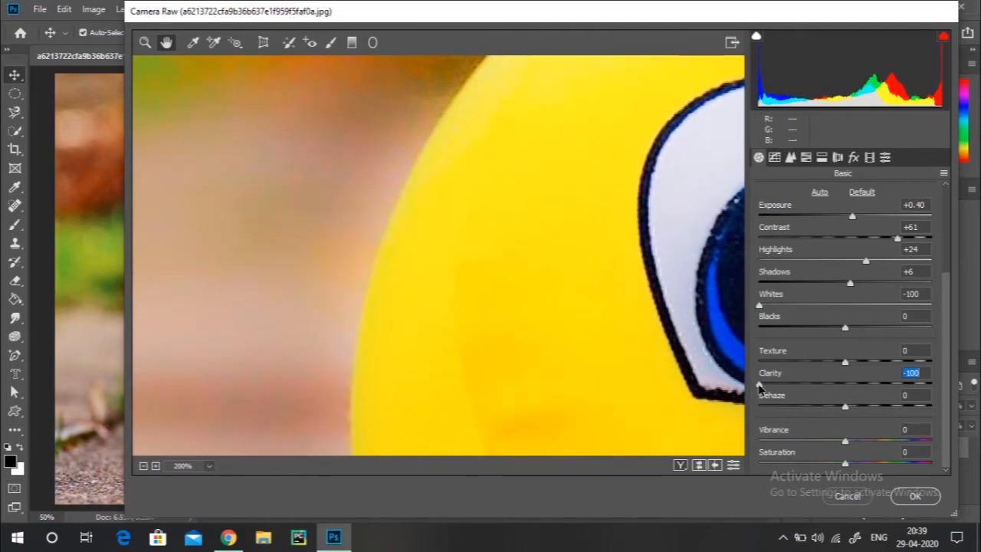
pyautogui.moveTo(758, 385); pyautogui.dragTo(960, 383)
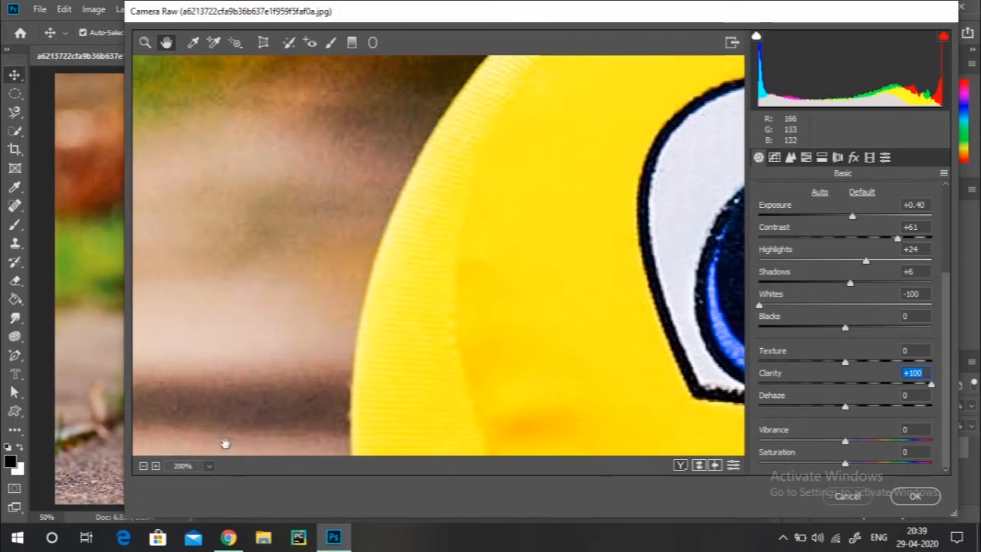
# Step: Inspect the pixels along the ball's left edge at up to 1600% magnification
pyautogui.click(155, 465)
pyautogui.click(155, 466)
pyautogui.click(155, 466)
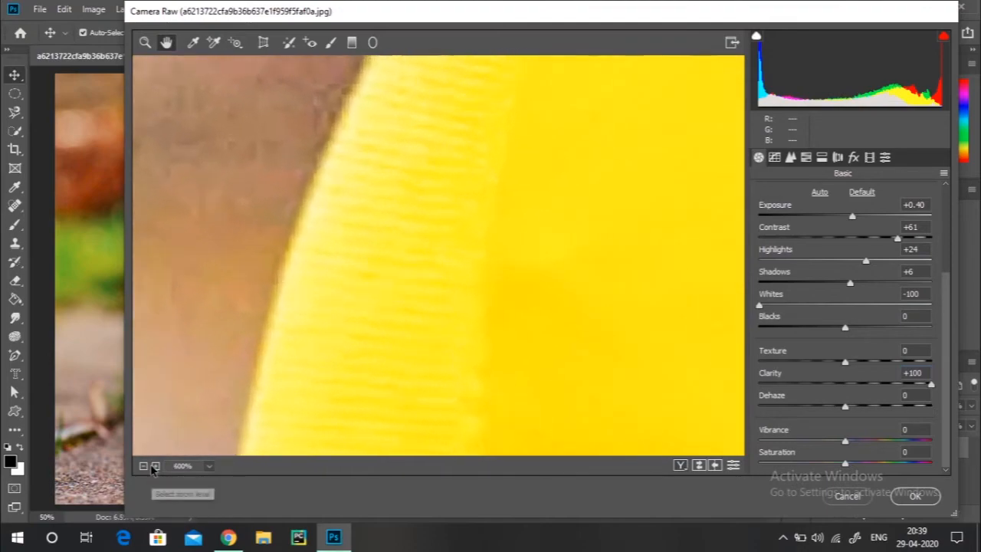
pyautogui.click(155, 466)
pyautogui.click(154, 466)
pyautogui.click(154, 466)
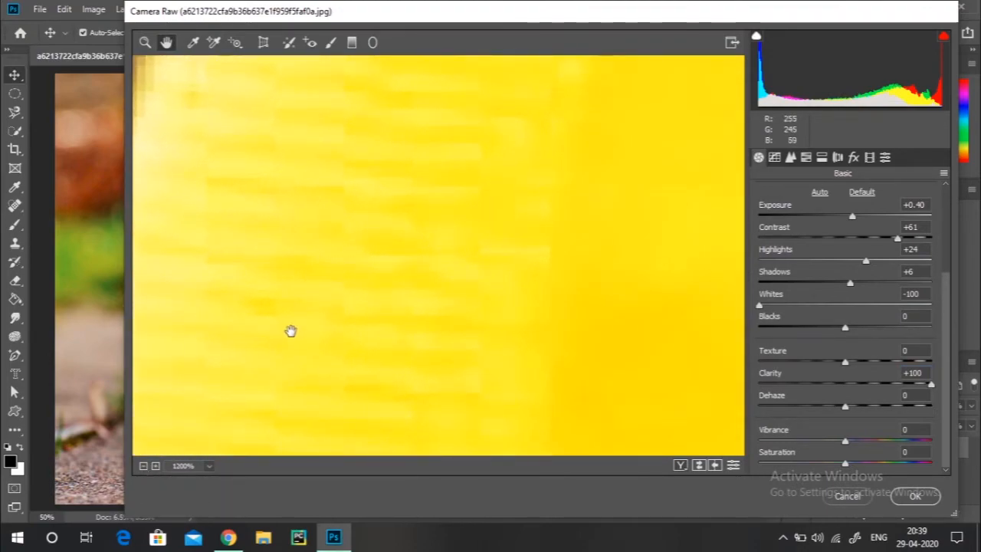
pyautogui.moveTo(290, 331); pyautogui.dragTo(516, 348)
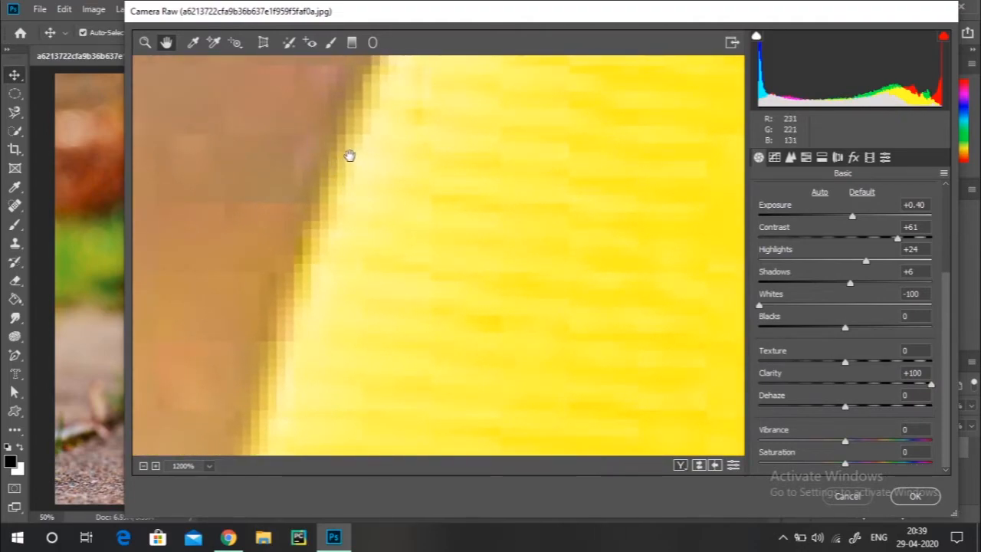
pyautogui.click(155, 466)
pyautogui.moveTo(286, 191); pyautogui.dragTo(366, 217)
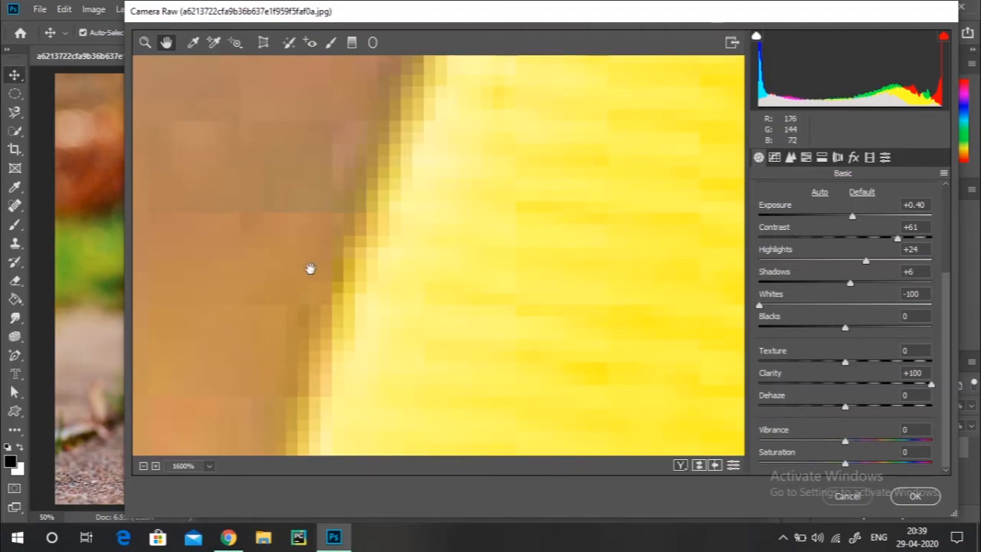
# Step: Set Clarity to +21 and Texture to +44 for the whole ball photo
pyautogui.click(145, 43)
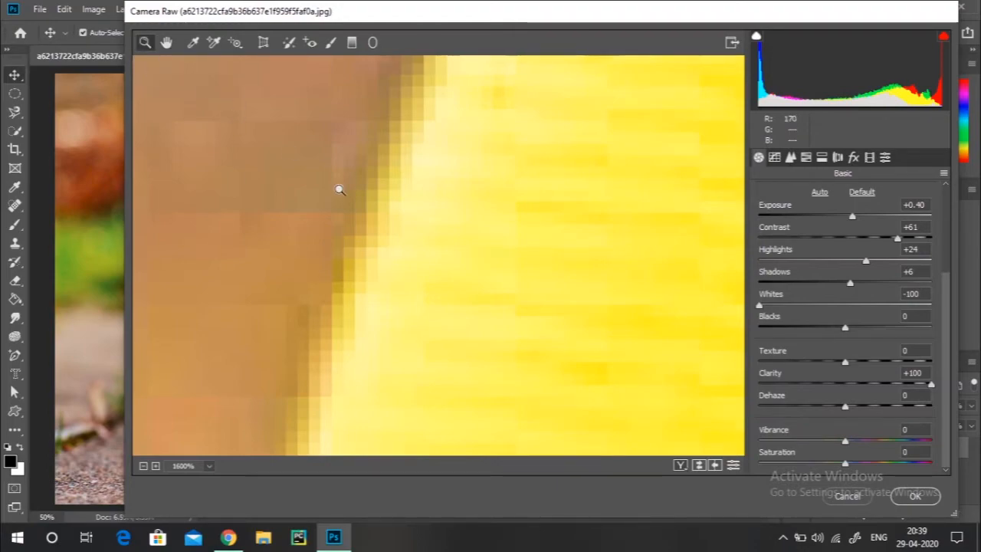
pyautogui.scroll(-7, 403, 235)
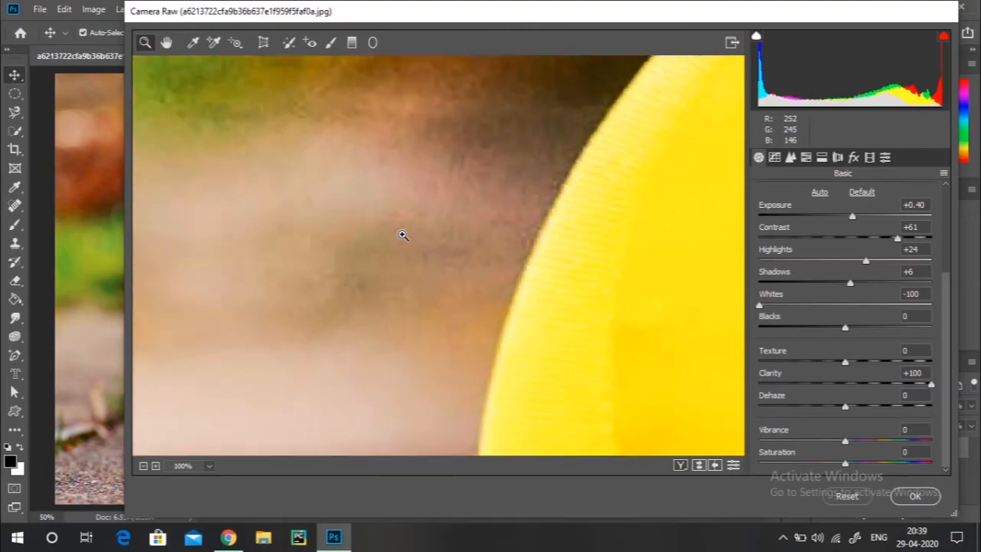
pyautogui.scroll(-5, 403, 236)
pyautogui.moveTo(838, 382); pyautogui.dragTo(858, 387)
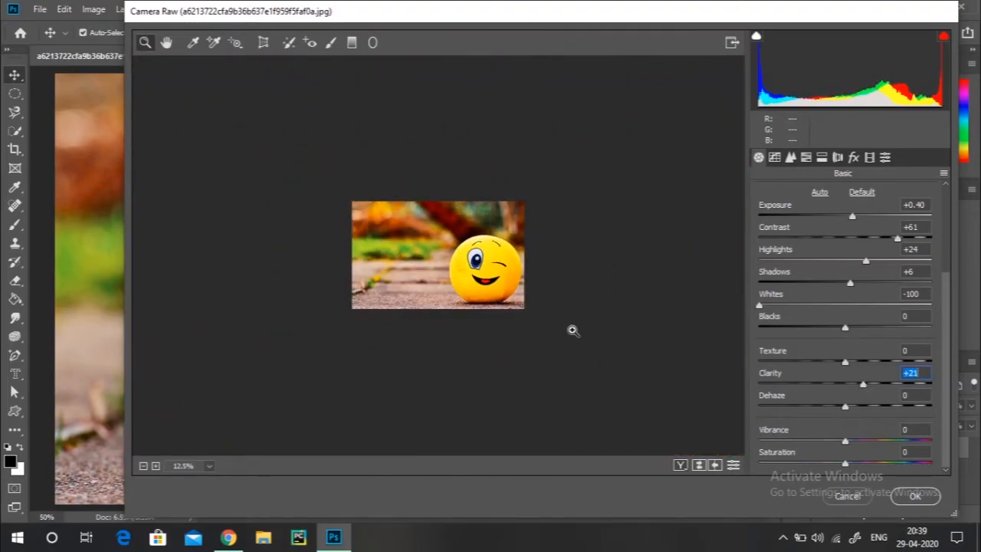
pyautogui.click(471, 287)
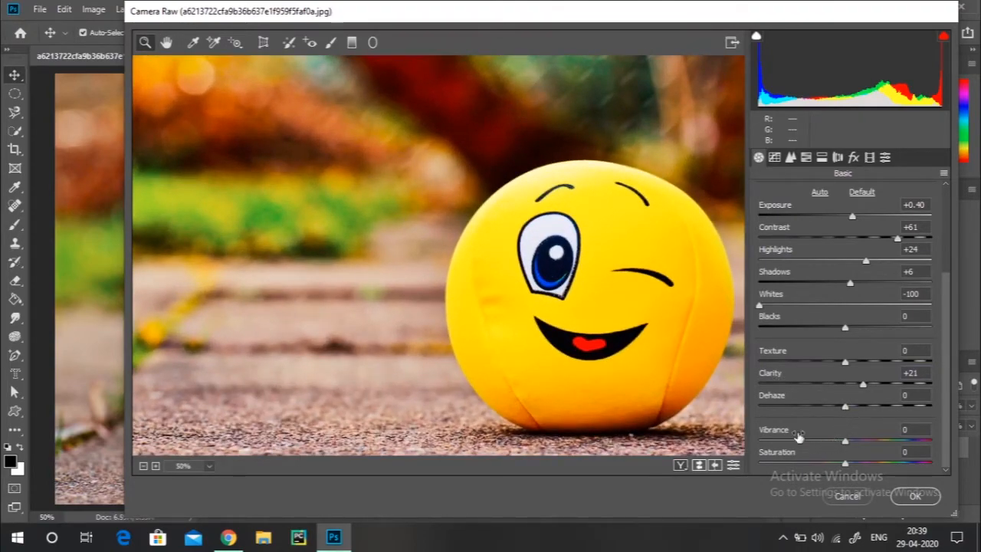
pyautogui.click(847, 365)
pyautogui.moveTo(847, 365); pyautogui.dragTo(886, 365)
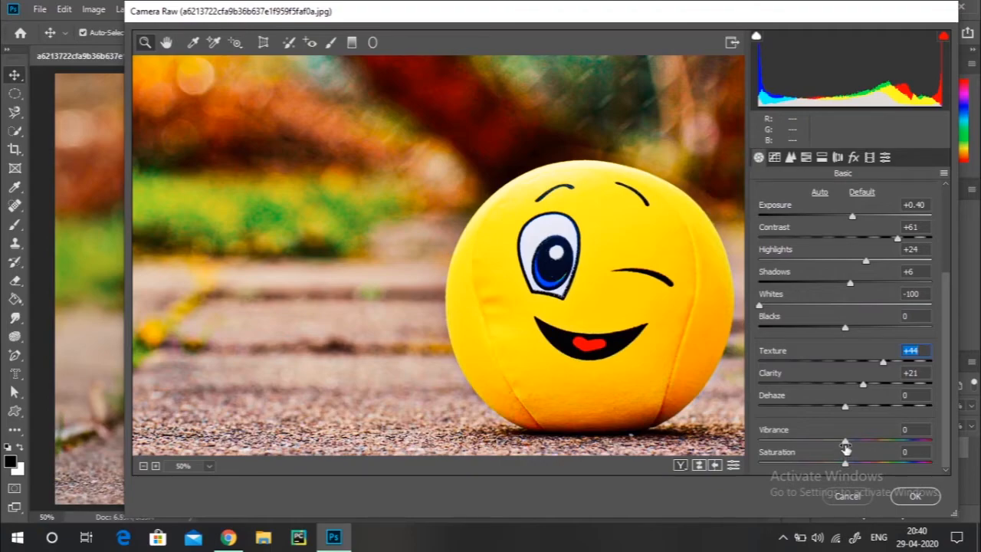
# Step: Try Vibrance at +100 and -11 and Saturation at -98 and +100, and reset Saturation to its default
pyautogui.moveTo(845, 448); pyautogui.dragTo(958, 434)
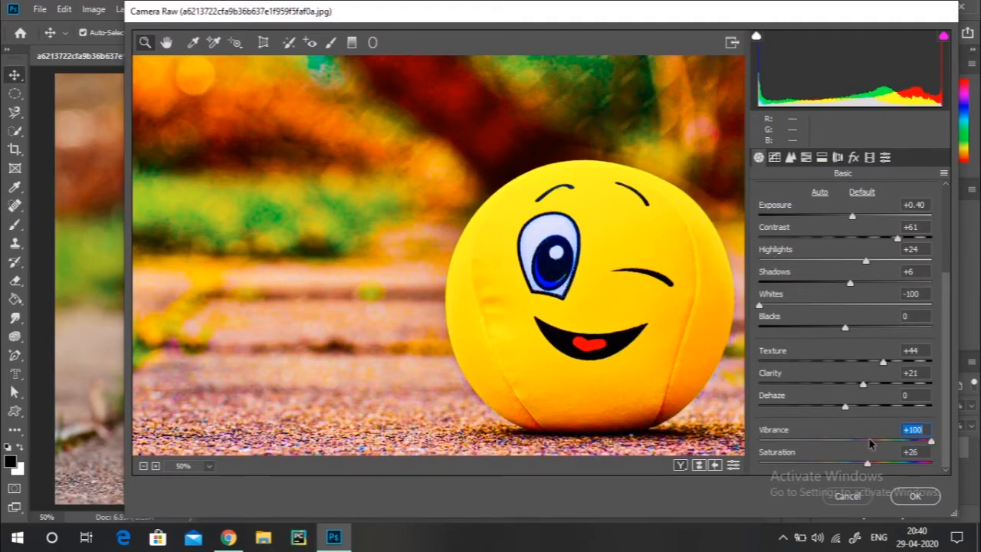
pyautogui.moveTo(841, 444); pyautogui.dragTo(764, 467)
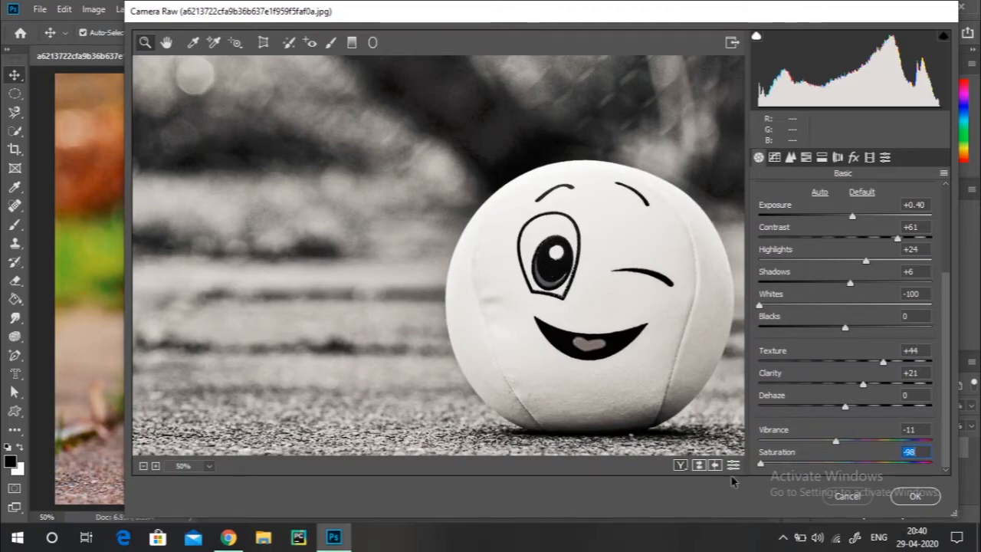
pyautogui.moveTo(761, 465); pyautogui.dragTo(958, 450)
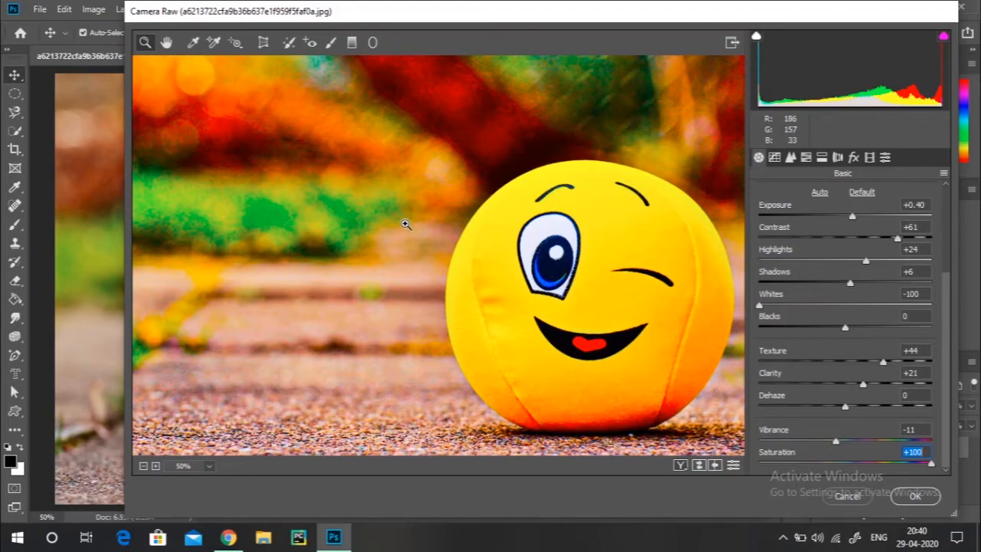
pyautogui.keyDown('alt'); pyautogui.click(442, 240); pyautogui.keyUp('alt')
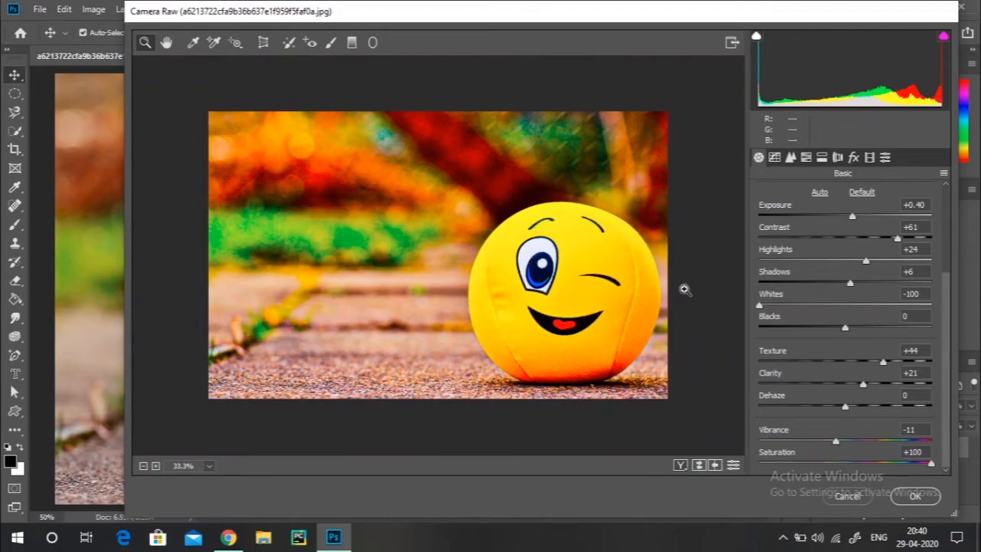
pyautogui.doubleClick(848, 465)
# Step: Compare the Auto and Default tone settings, keep Auto, and apply the Camera Raw filter to the photo
pyautogui.scroll(3, 813, 339)
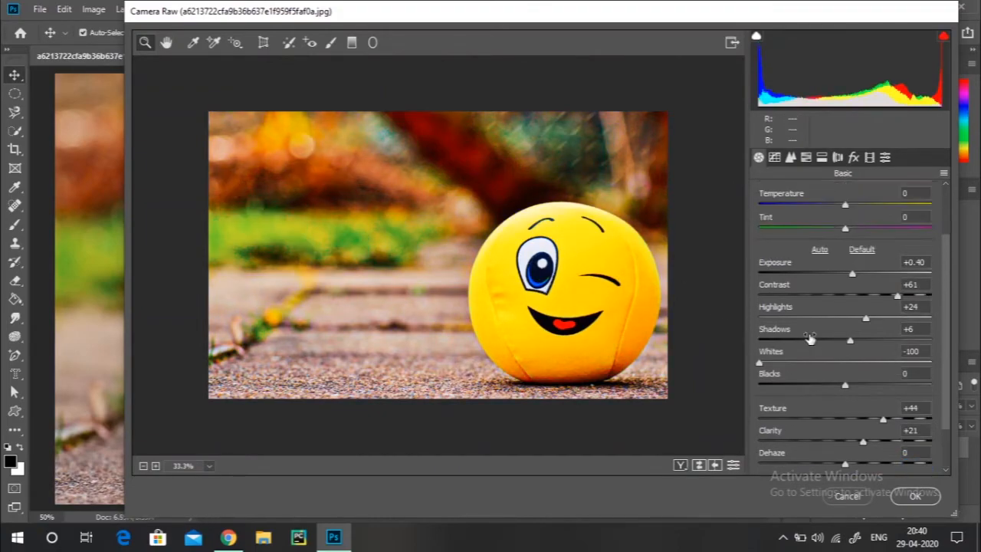
pyautogui.click(819, 285)
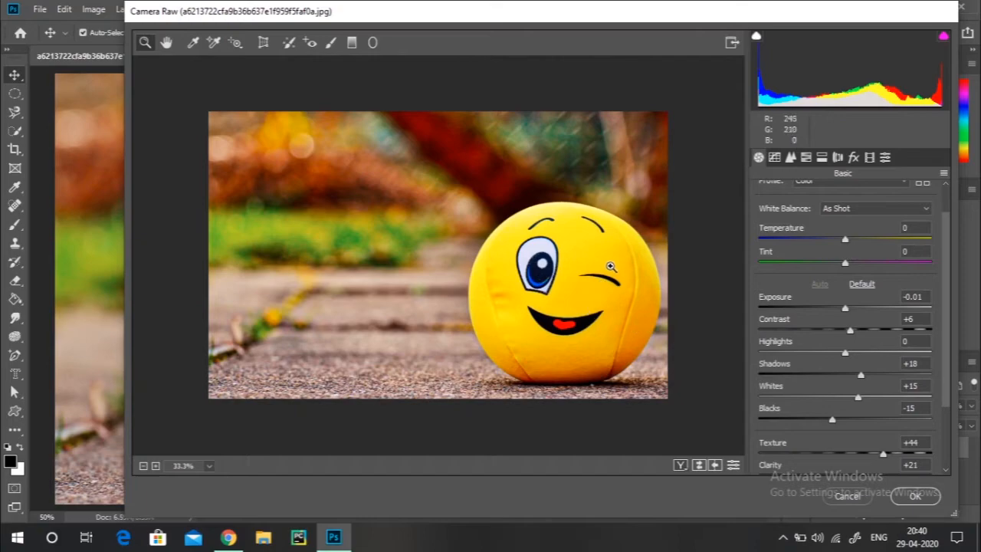
pyautogui.scroll(-3, 828, 409)
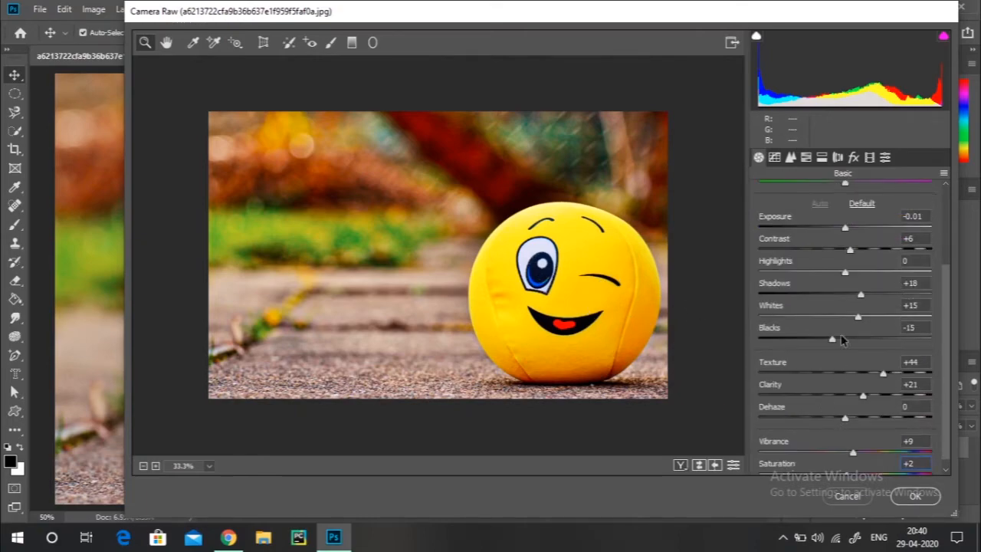
pyautogui.scroll(-1, 838, 442)
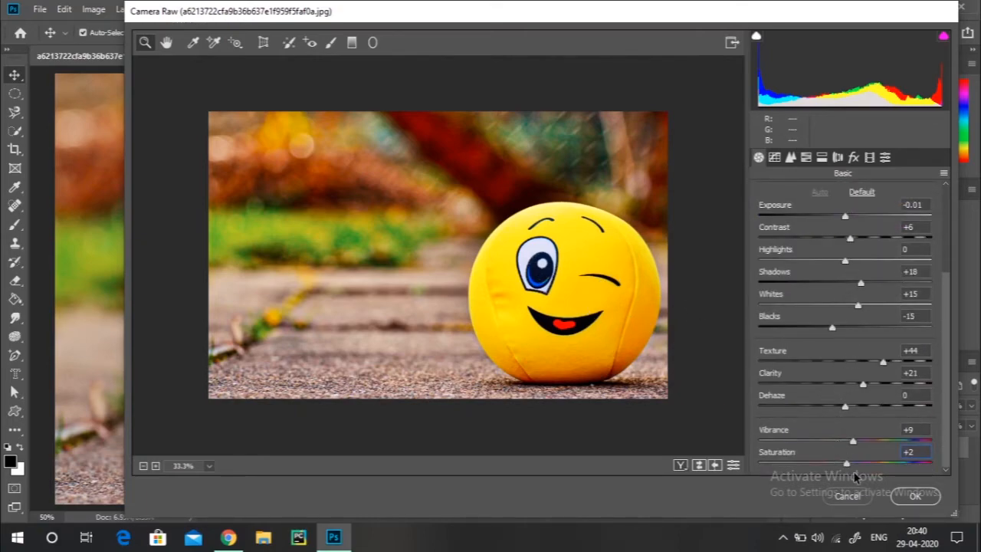
pyautogui.click(865, 195)
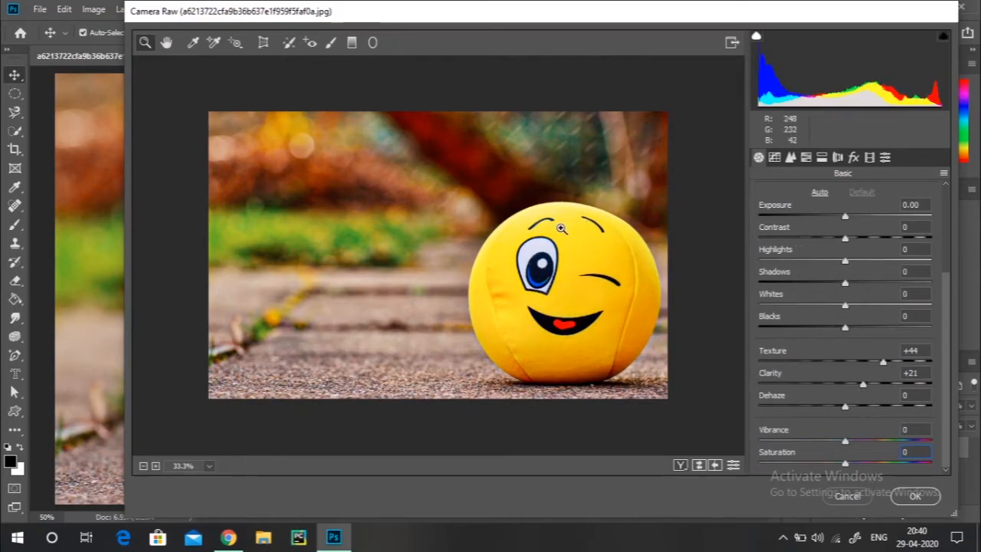
pyautogui.click(821, 195)
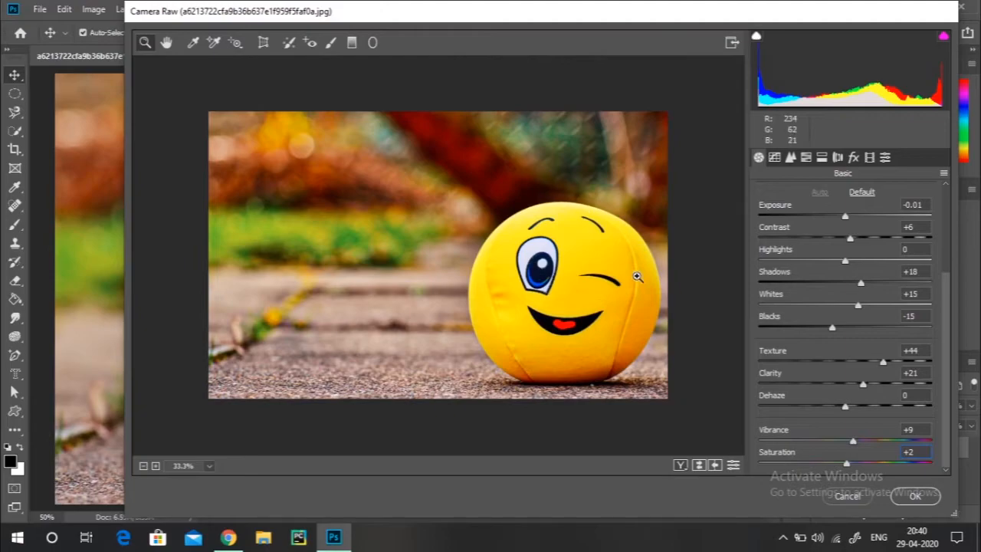
pyautogui.click(916, 496)
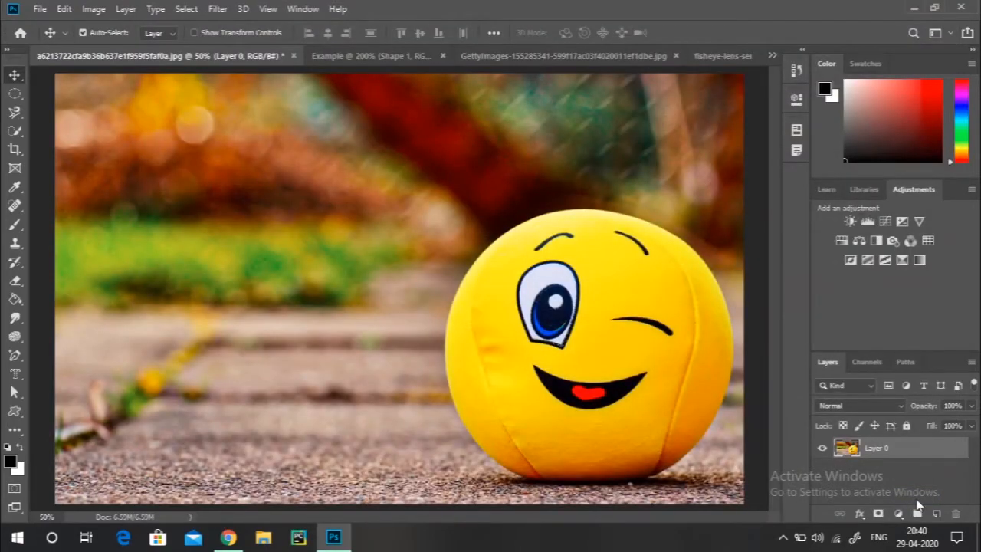
# Step: Apply a custom Lens Correction with Vignette Amount -59 and Fix Red/Cyan Fringe +34.92
pyautogui.click(218, 9)
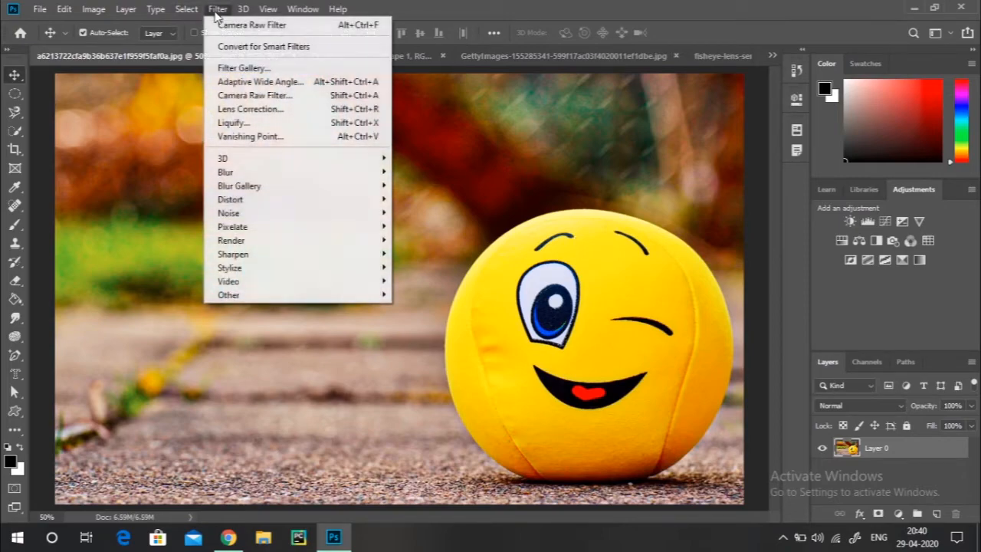
pyautogui.moveTo(259, 176)
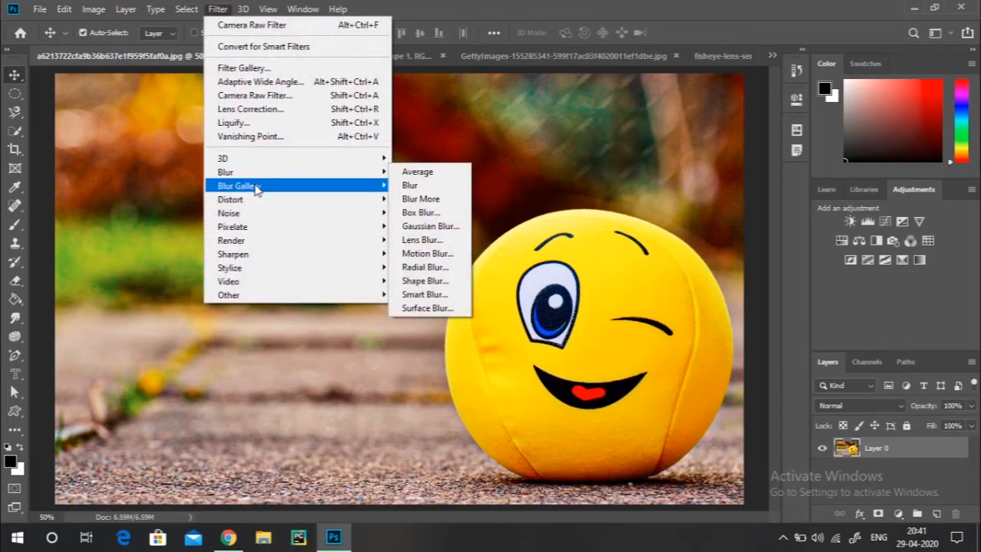
pyautogui.click(298, 115)
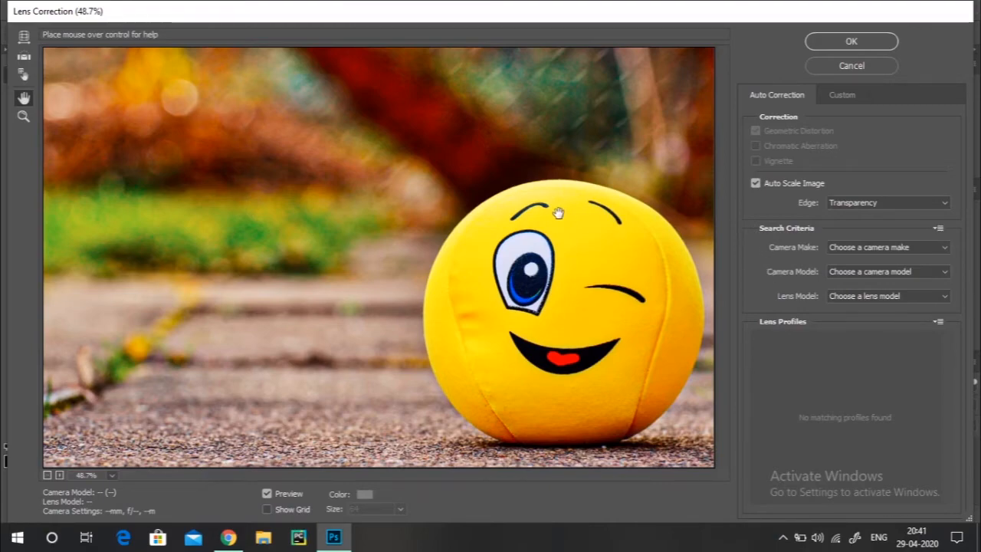
pyautogui.click(841, 96)
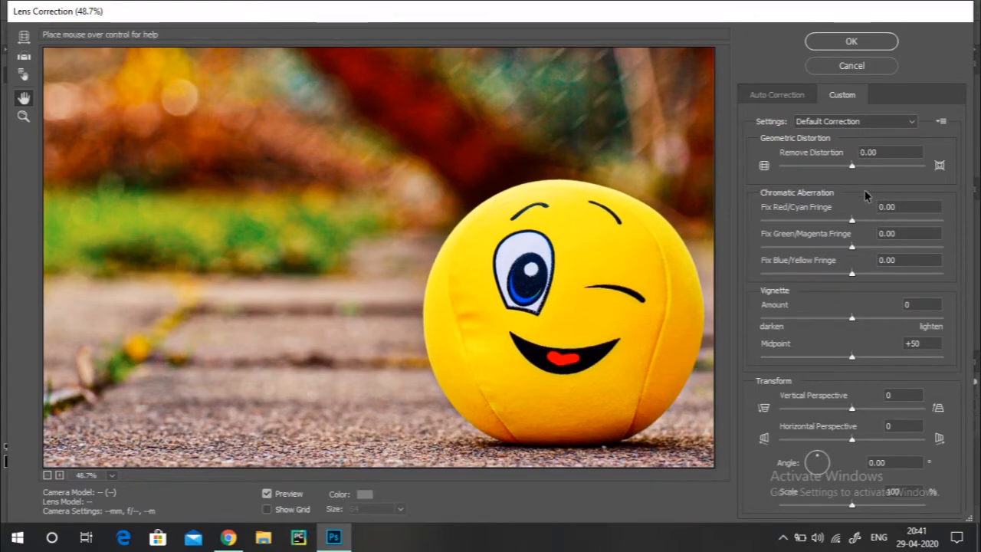
pyautogui.moveTo(852, 317); pyautogui.dragTo(798, 322)
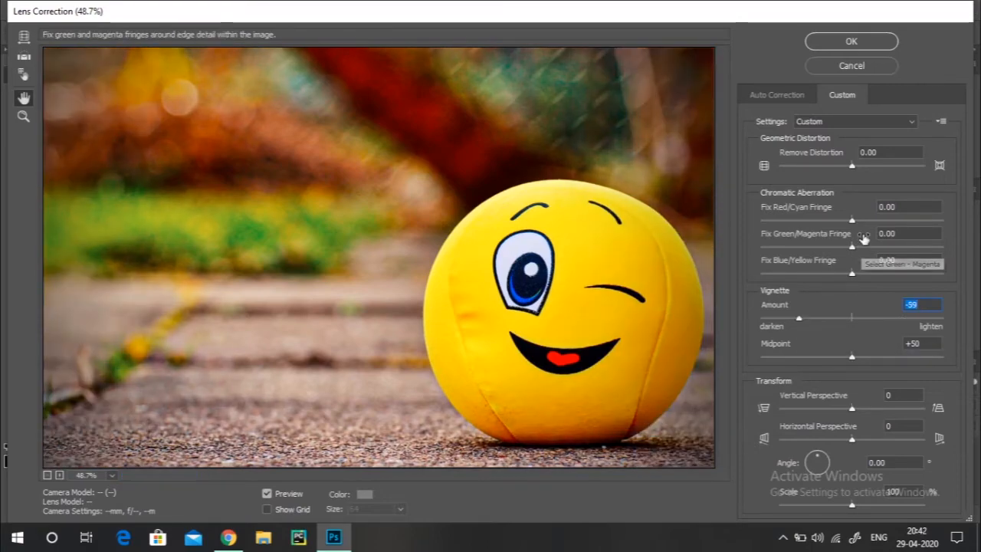
pyautogui.click(882, 221)
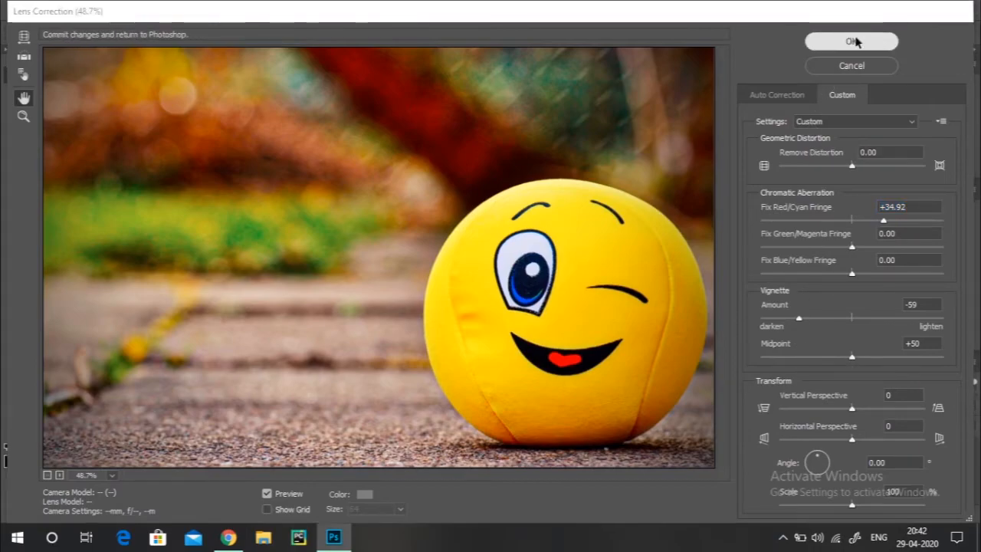
pyautogui.click(851, 41)
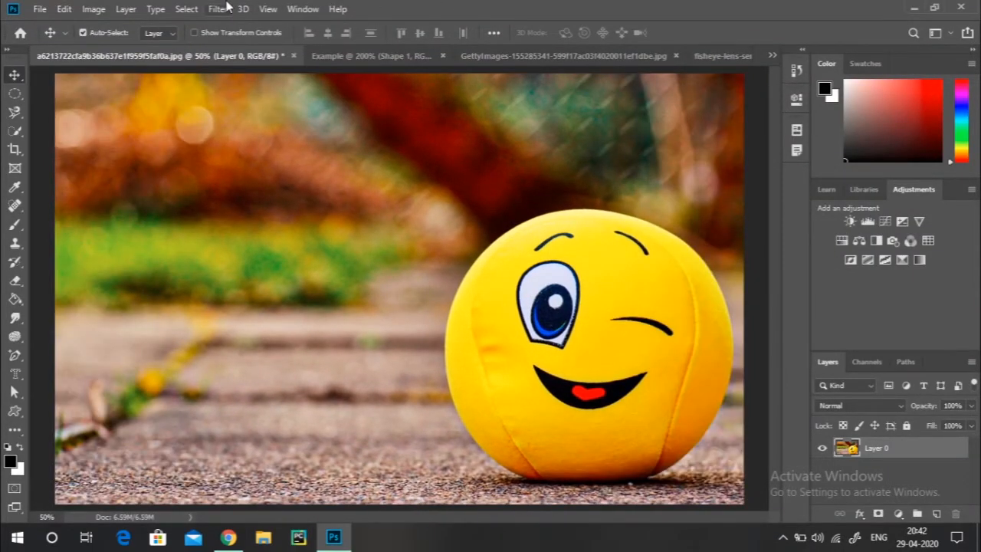
# Step: Open the Liquify filter and push the ball's left edge with the Forward Warp tool at size 100 and pressure 17
pyautogui.click(218, 8)
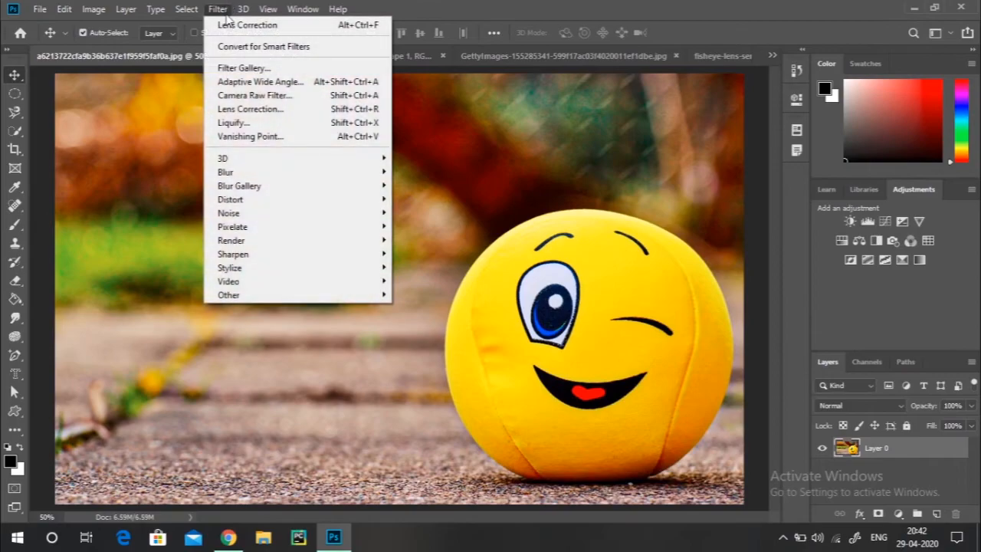
pyautogui.click(232, 123)
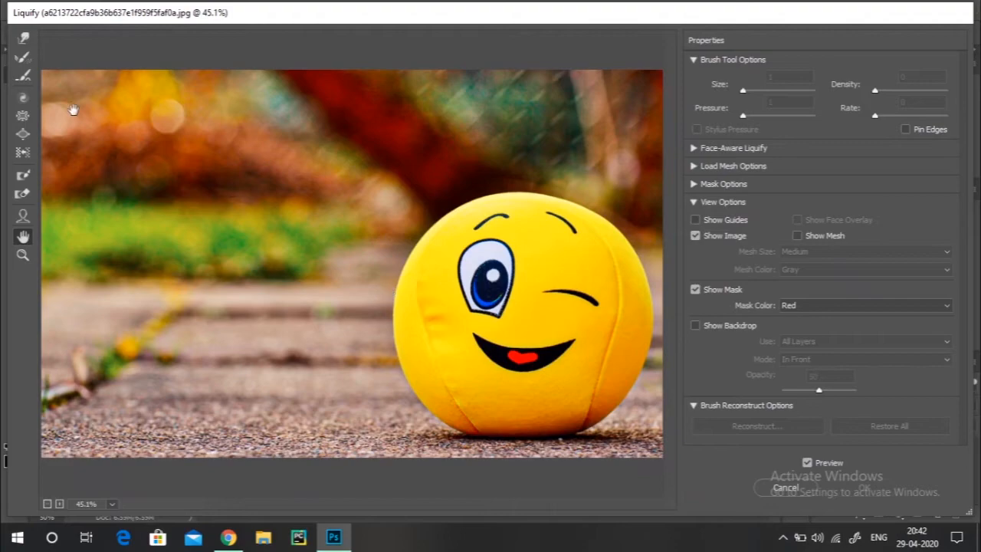
pyautogui.click(24, 42)
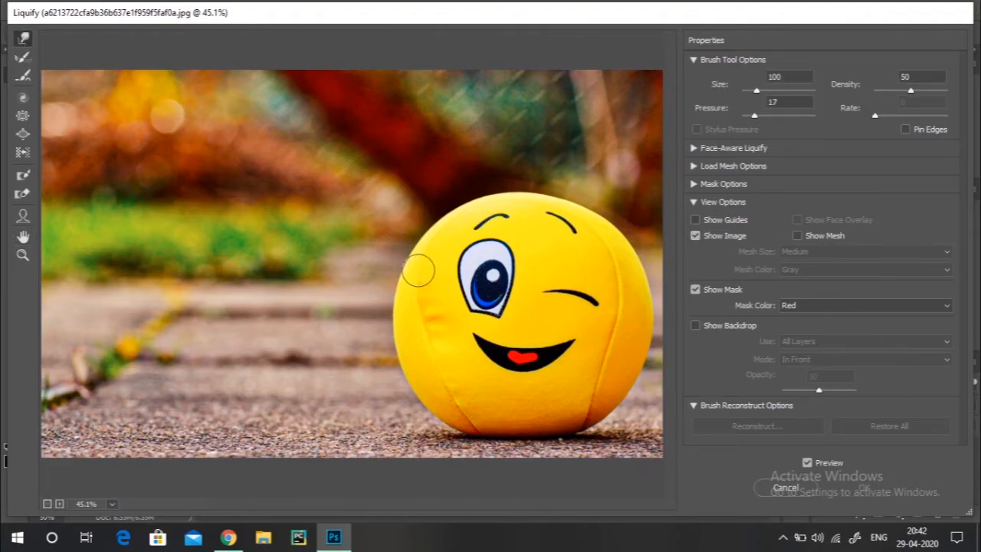
pyautogui.moveTo(345, 280)
pyautogui.mouseDown()
pyautogui.moveTo(408, 285)
pyautogui.moveTo(371, 341)
pyautogui.moveTo(393, 316)
pyautogui.moveTo(407, 334)
pyautogui.mouseUp()
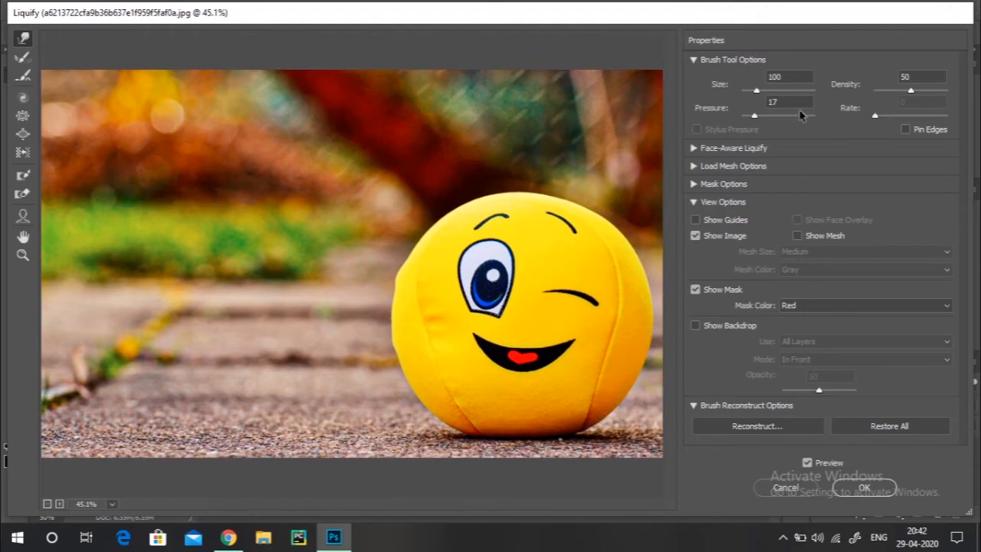
# Step: Push the ball's left edge outward with the Forward Warp tool at pressure 36 and density 52, and set the brush size to 200
pyautogui.moveTo(416, 277); pyautogui.dragTo(340, 247)
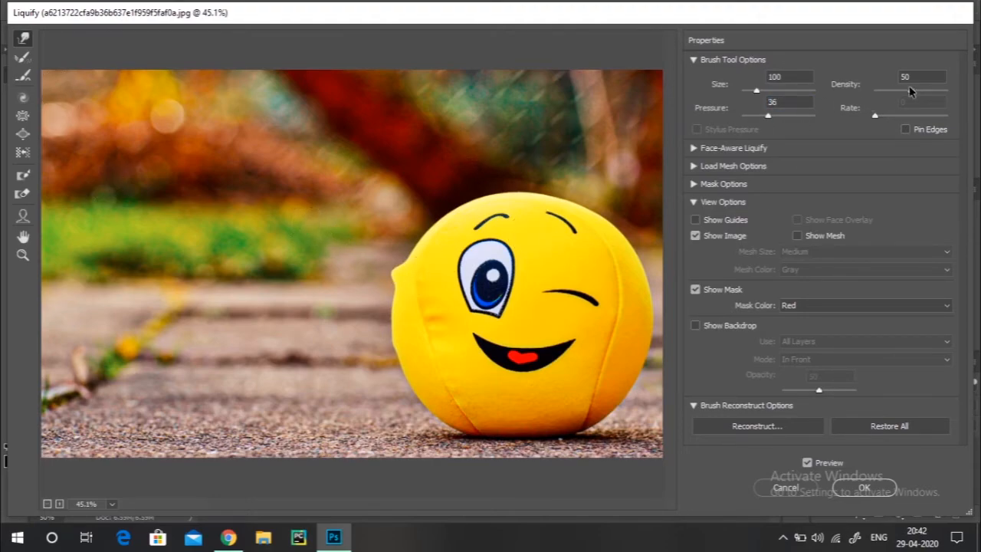
pyautogui.moveTo(909, 91); pyautogui.dragTo(912, 91)
pyautogui.moveTo(462, 280); pyautogui.dragTo(338, 243)
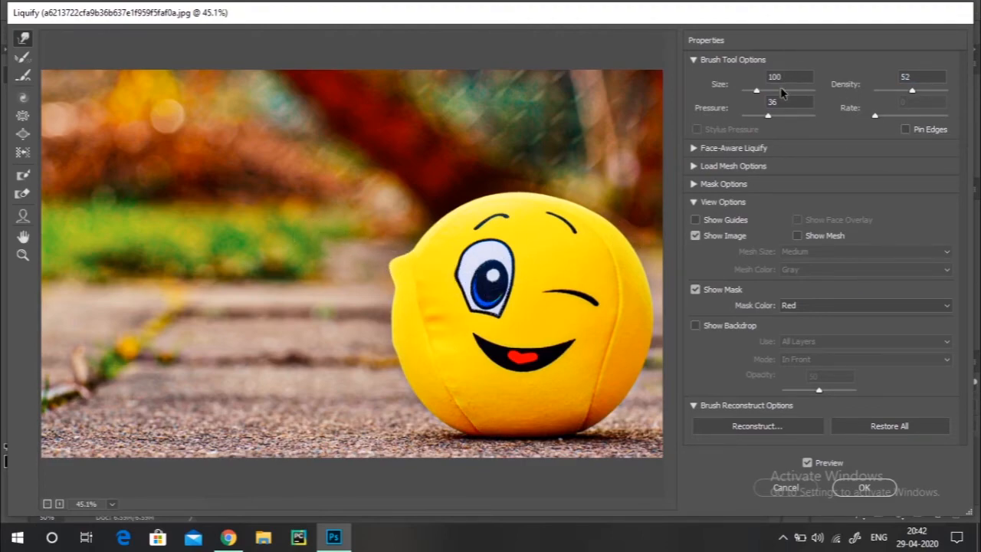
pyautogui.press('[')
pyautogui.press('[')
pyautogui.press('[')
pyautogui.press('[')
pyautogui.press('[')
pyautogui.press('[')
pyautogui.press('[')
pyautogui.press('[')
pyautogui.press('[')
pyautogui.press('[')
pyautogui.press('[')
pyautogui.press('[')
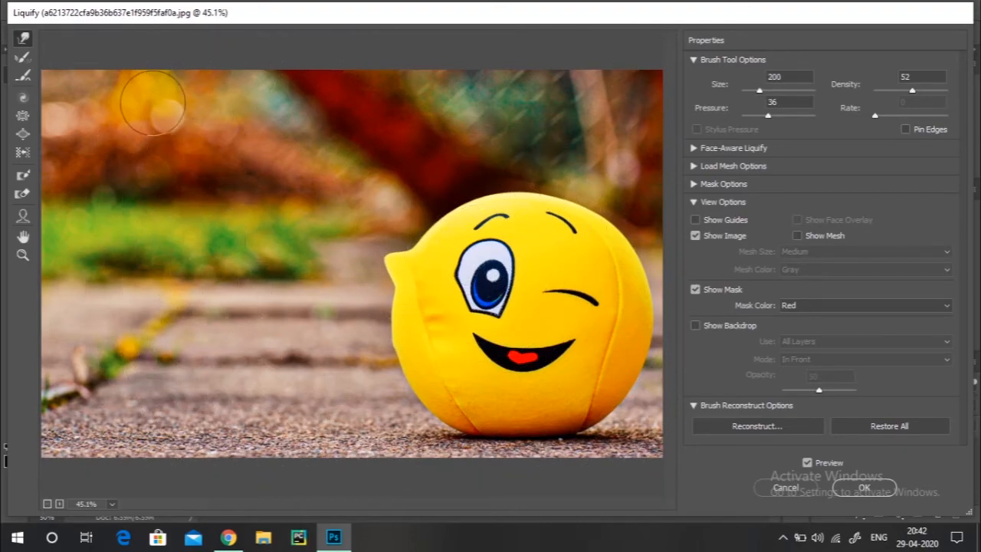
# Step: Restore the ball's warped left edge with the Reconstruct tool at size 100
pyautogui.click(22, 57)
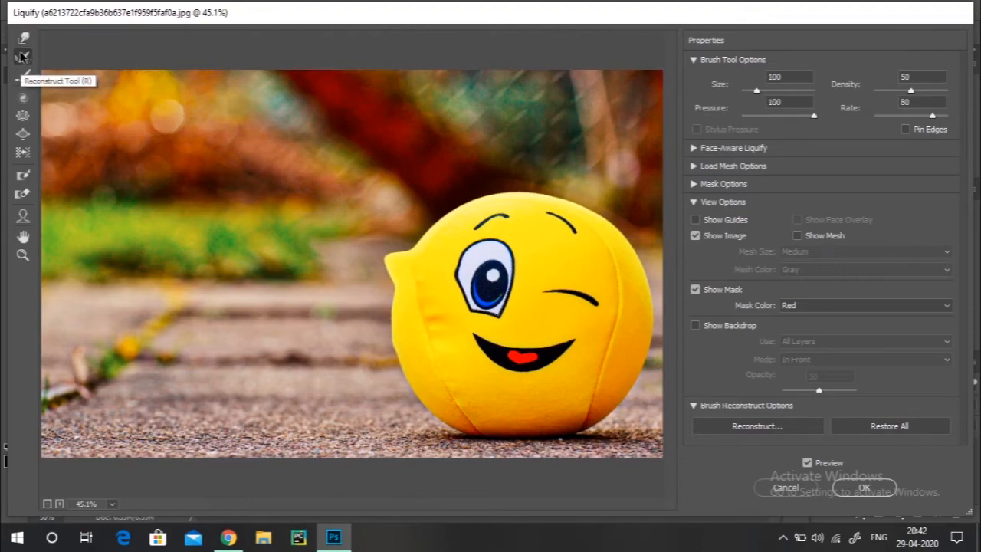
pyautogui.moveTo(391, 235)
pyautogui.mouseDown()
pyautogui.moveTo(367, 304)
pyautogui.moveTo(397, 250)
pyautogui.mouseUp()
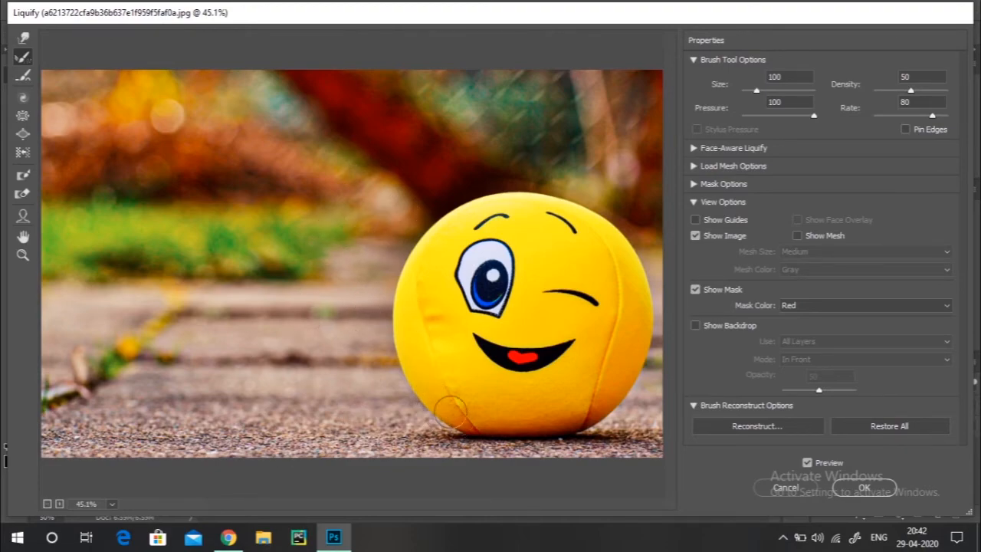
# Step: Warp the ball's left edge slightly outward at brush size 200 and even out the bulge with the Smooth tool
pyautogui.click(23, 79)
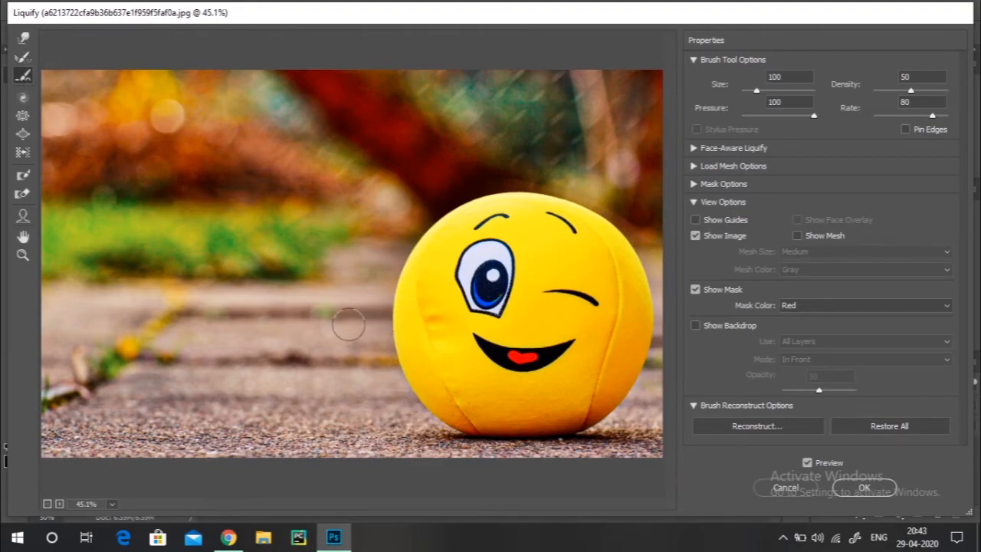
pyautogui.click(23, 37)
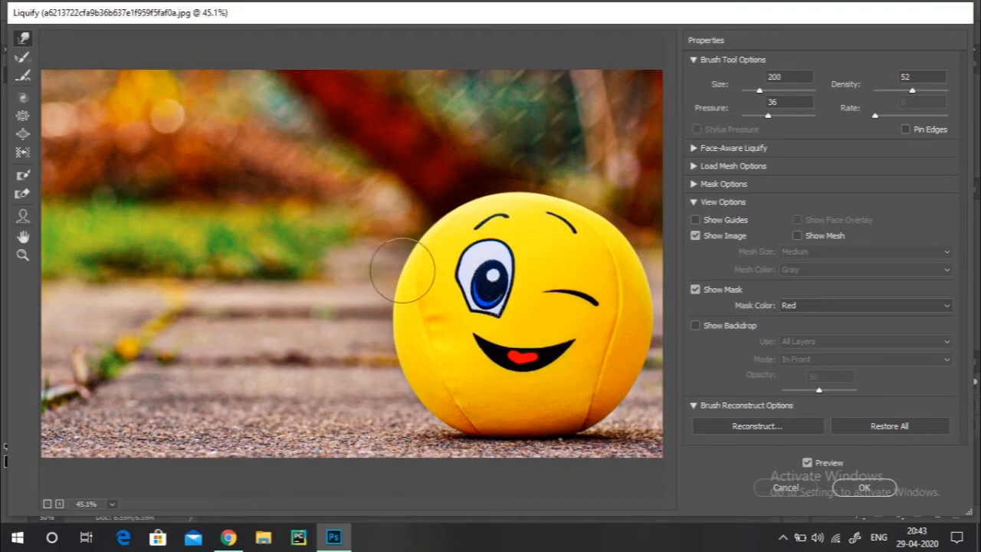
pyautogui.moveTo(395, 263); pyautogui.dragTo(382, 259)
pyautogui.click(23, 75)
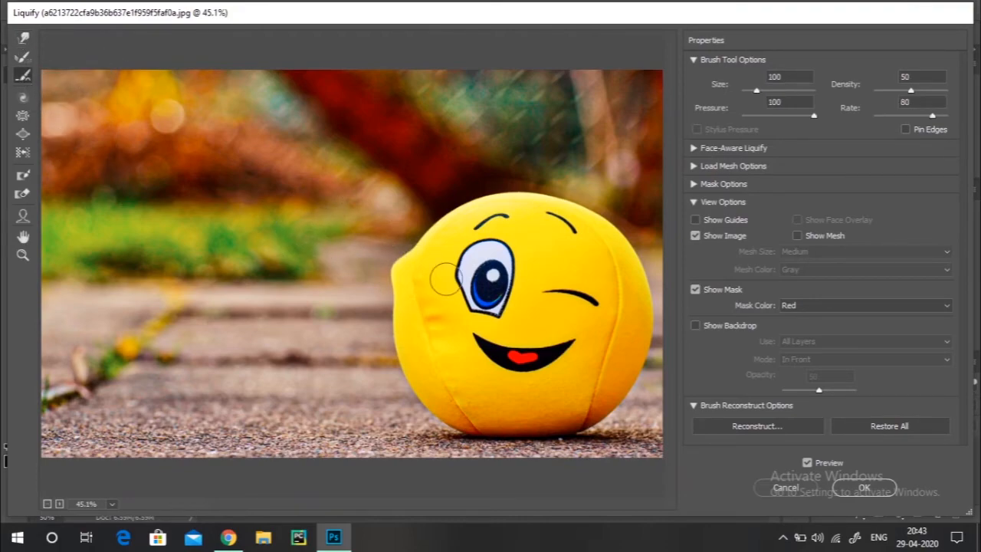
pyautogui.moveTo(397, 307); pyautogui.dragTo(393, 271)
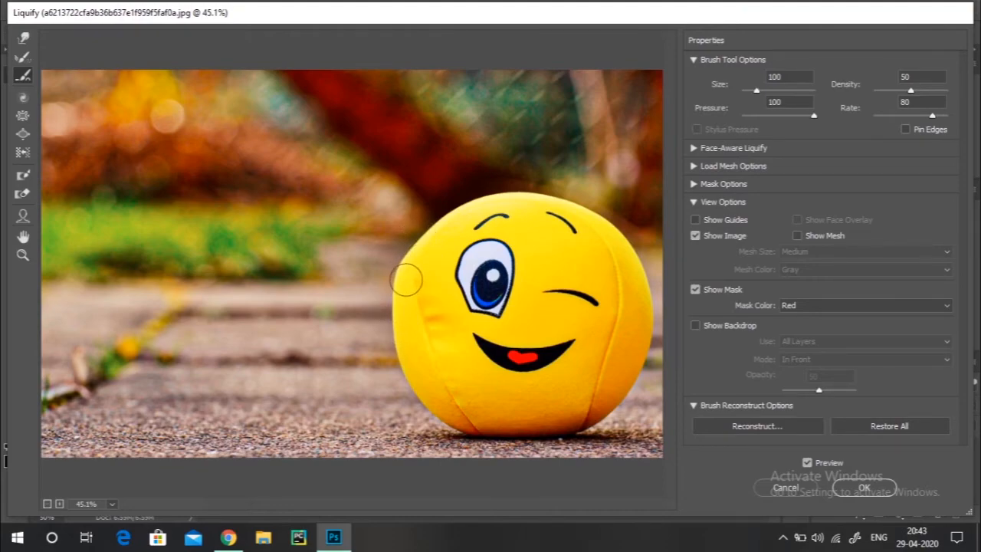
# Step: Twist the ball's left edge and open eye with the Twirl Clockwise tool at size 100
pyautogui.click(23, 97)
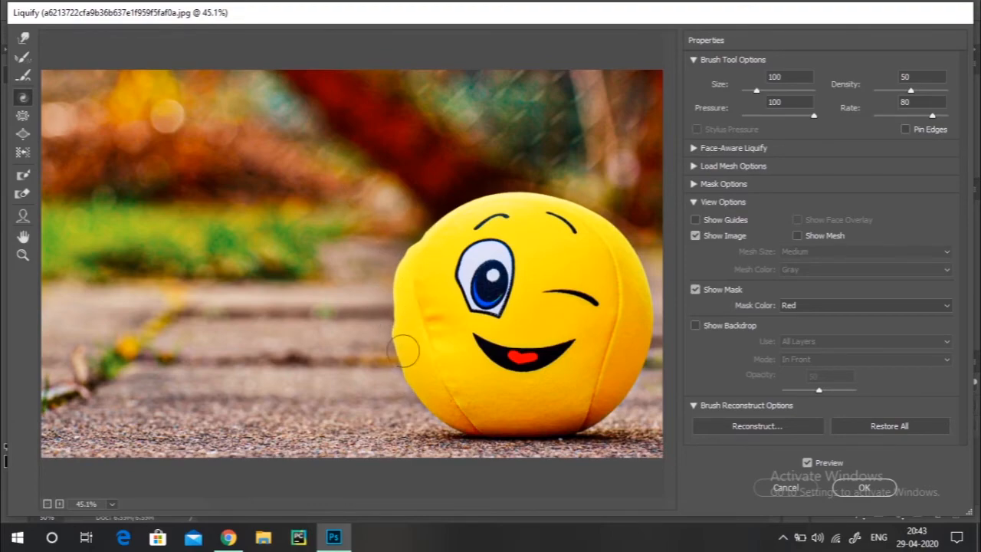
pyautogui.moveTo(517, 308)
pyautogui.mouseDown()
pyautogui.moveTo(463, 316)
pyautogui.moveTo(527, 259)
pyautogui.moveTo(399, 352)
pyautogui.moveTo(527, 252)
pyautogui.moveTo(396, 316)
pyautogui.moveTo(496, 235)
pyautogui.moveTo(446, 262)
pyautogui.mouseUp()
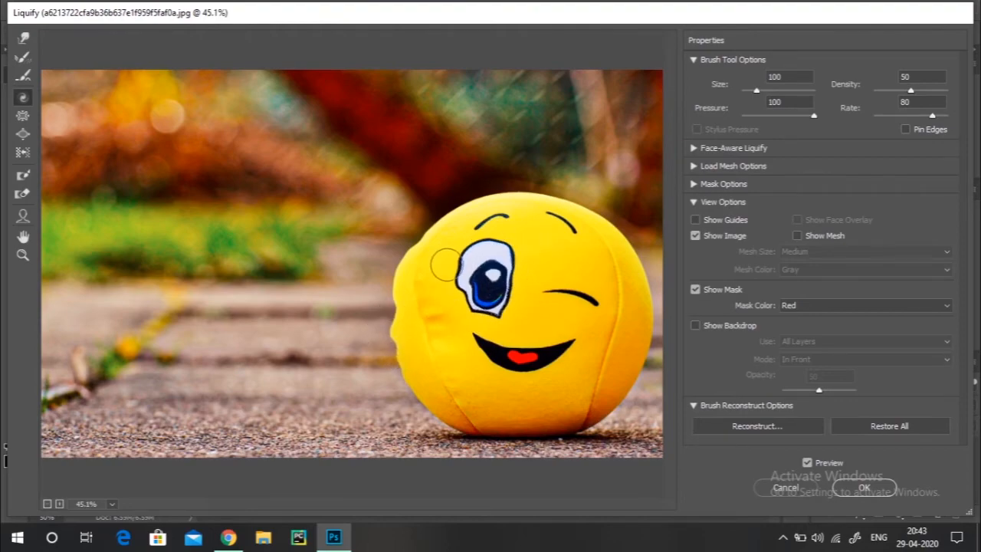
pyautogui.click(491, 288)
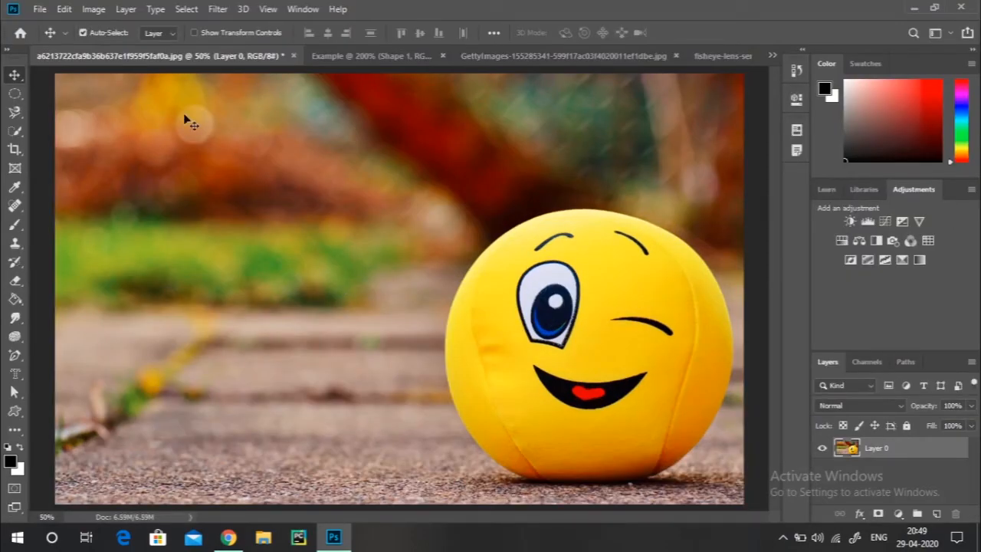
# Step: Try the Average blur filter on the whole photo and undo it
pyautogui.click(218, 9)
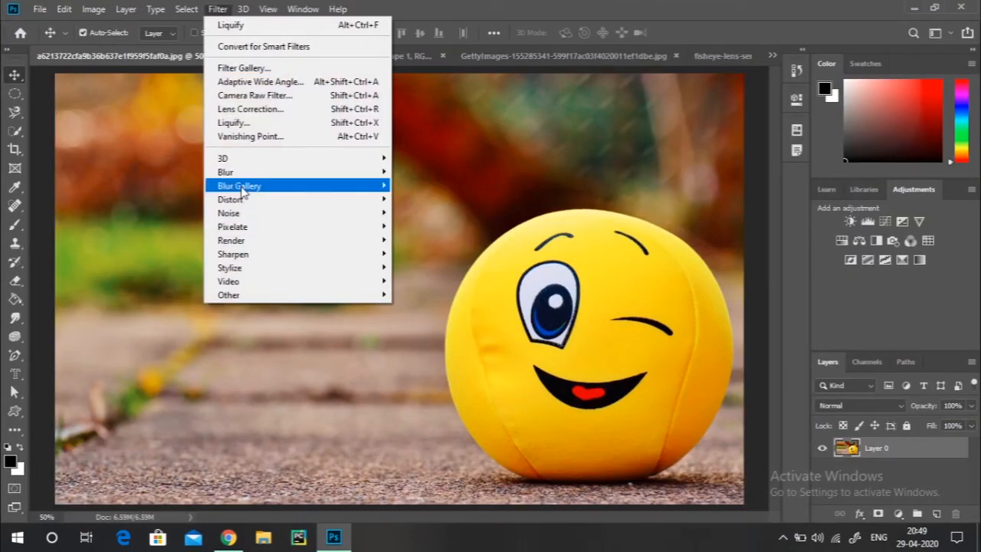
pyautogui.moveTo(246, 176)
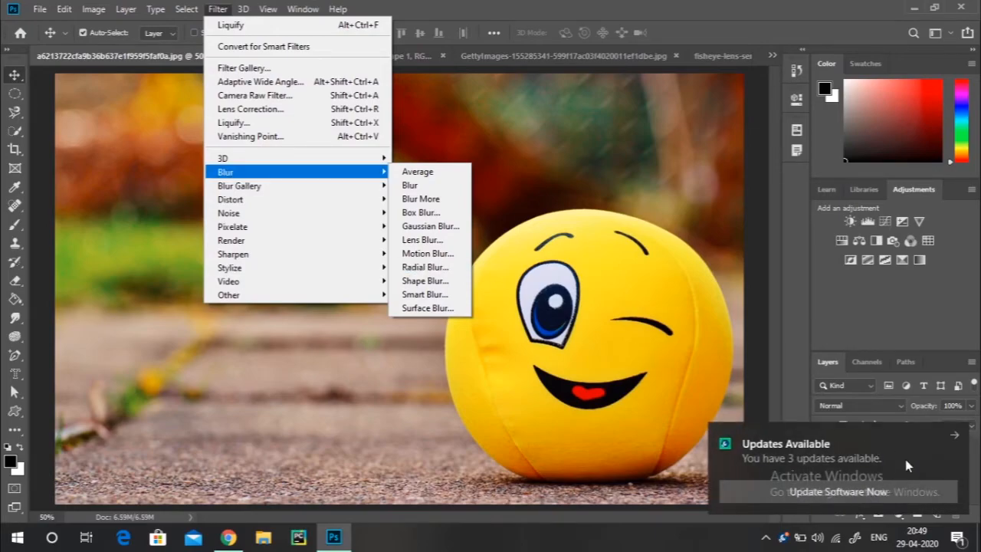
pyautogui.click(954, 436)
pyautogui.click(409, 229)
pyautogui.click(219, 10)
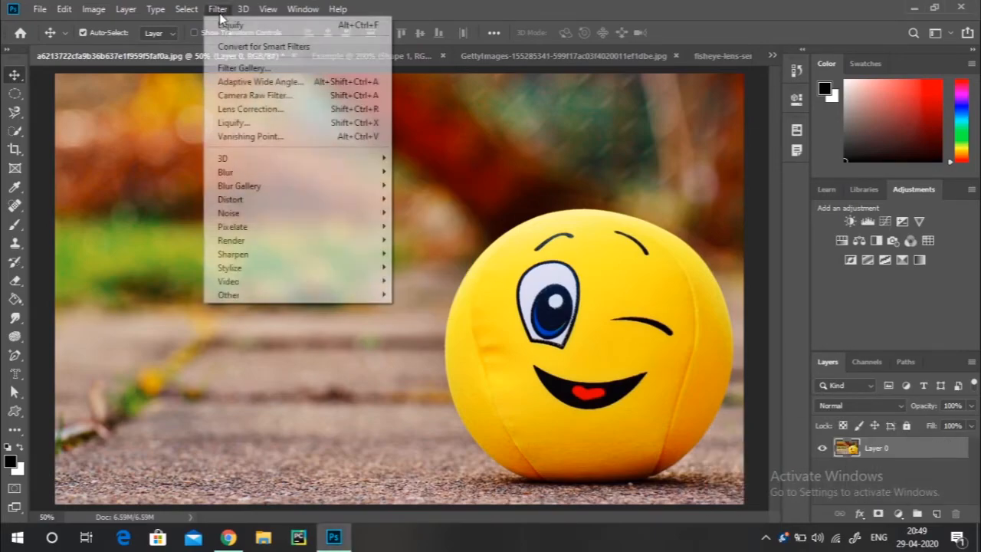
pyautogui.moveTo(284, 180)
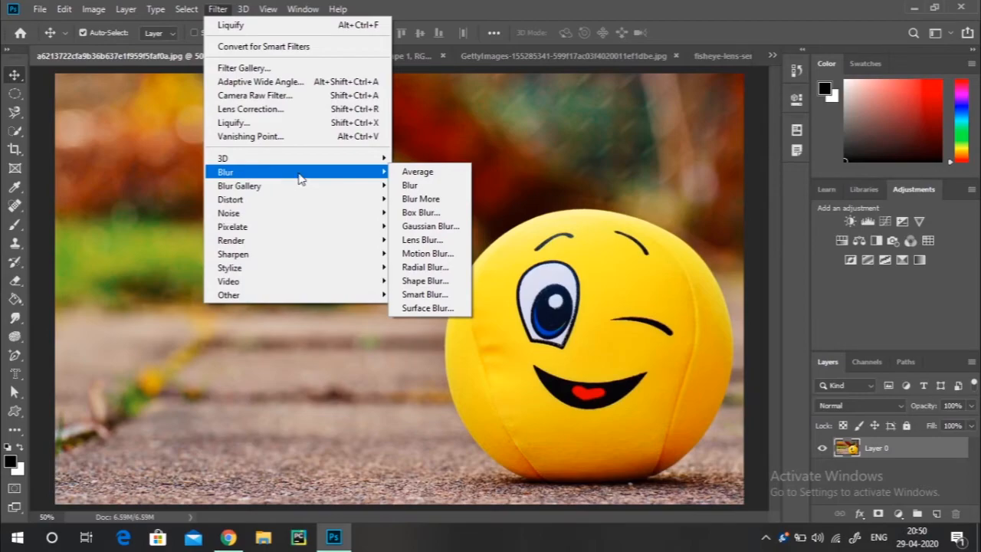
pyautogui.click(406, 175)
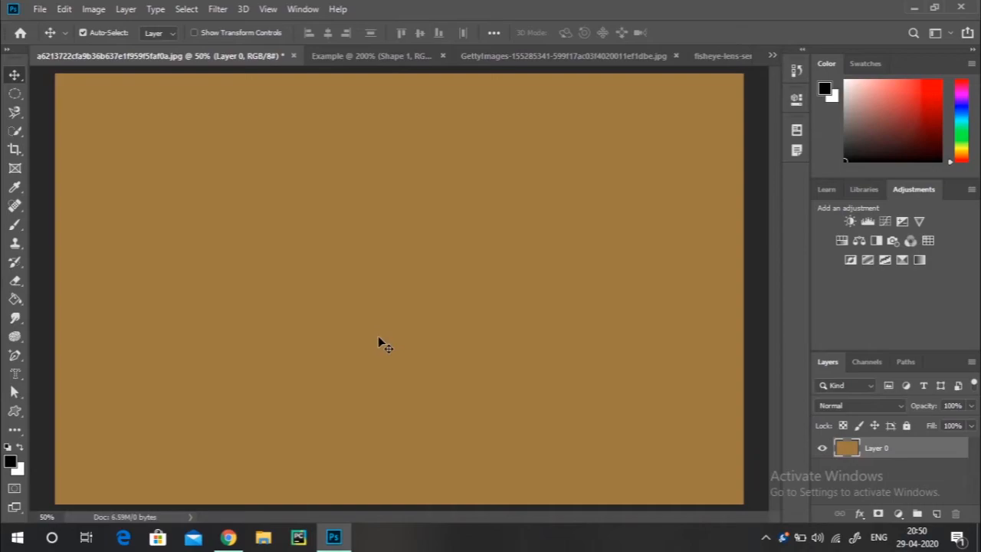
pyautogui.press('ctrl')
pyautogui.press('ctrl')
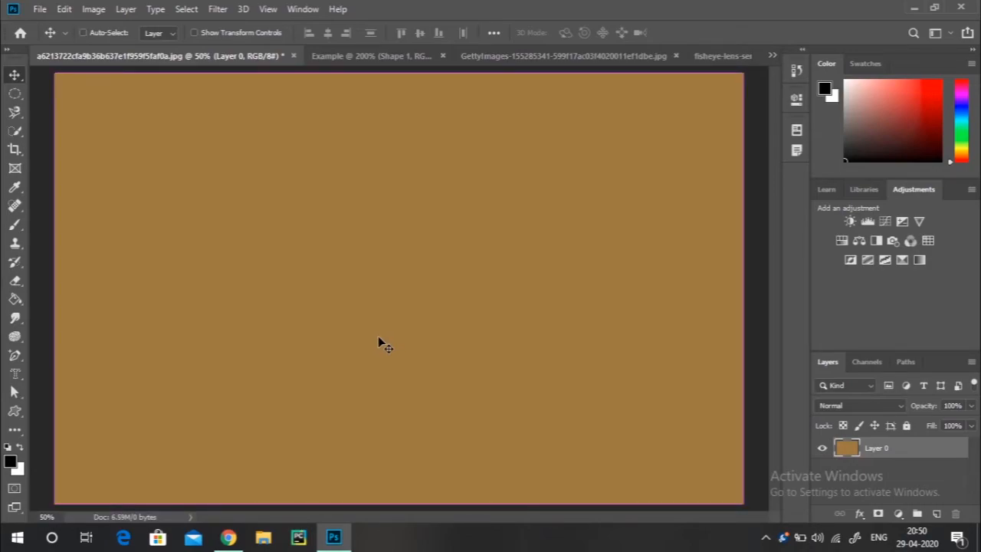
pyautogui.hotkey('ctrl', 'z')
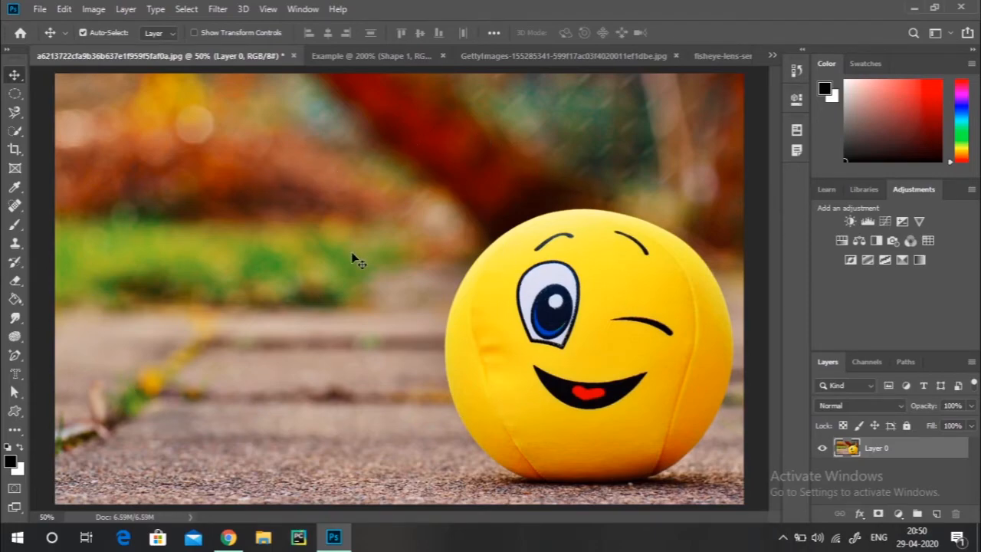
# Step: Apply the Blur filter and the Blur More filter to the photo
pyautogui.click(227, 8)
pyautogui.moveTo(337, 174)
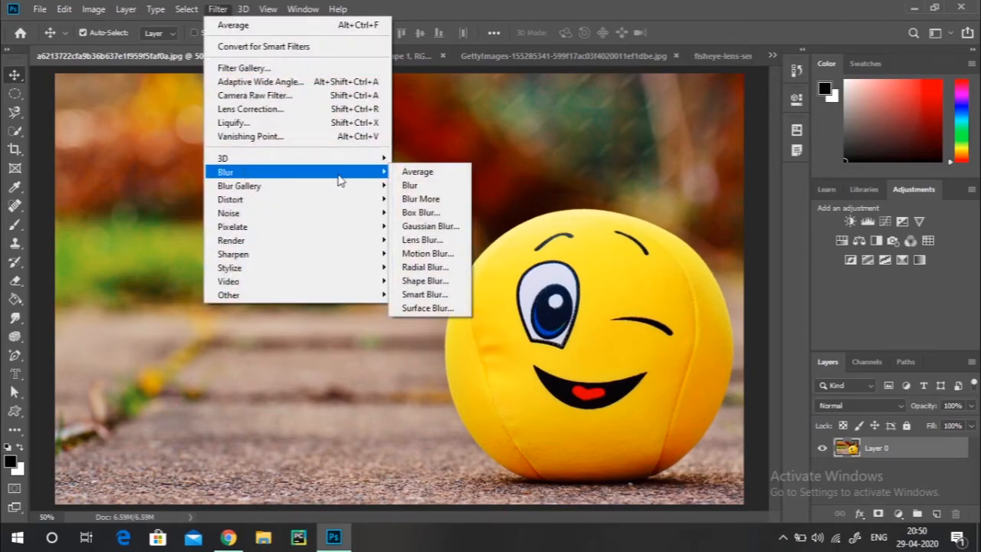
pyautogui.click(412, 186)
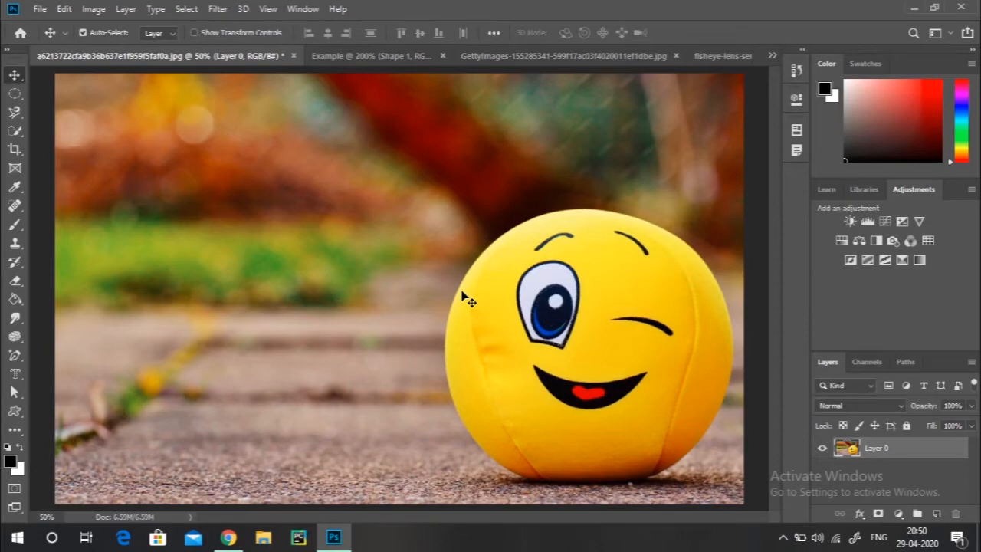
pyautogui.hotkey('ctrl', '+')
pyautogui.hotkey('ctrl', '+')
pyautogui.hotkey('ctrl', '+')
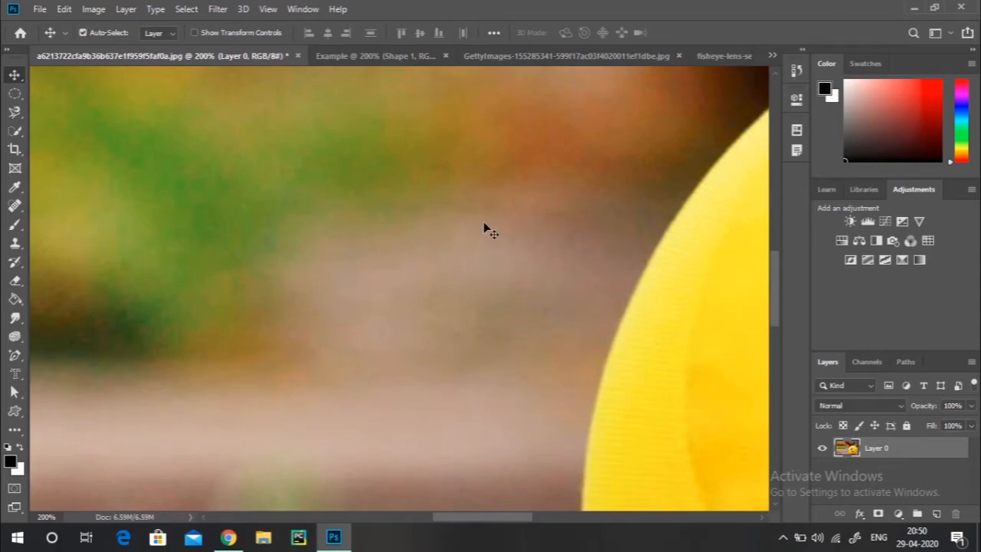
pyautogui.click(216, 10)
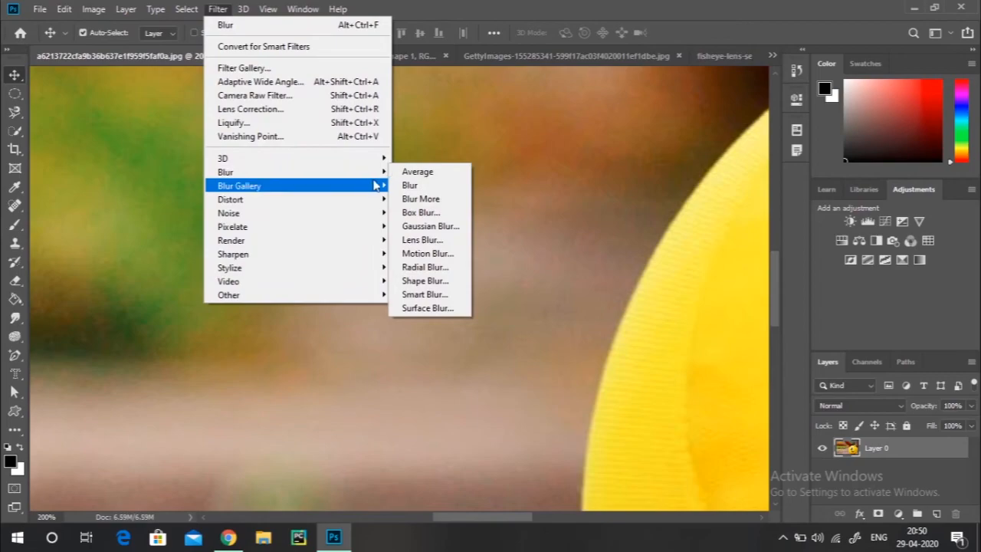
pyautogui.click(422, 200)
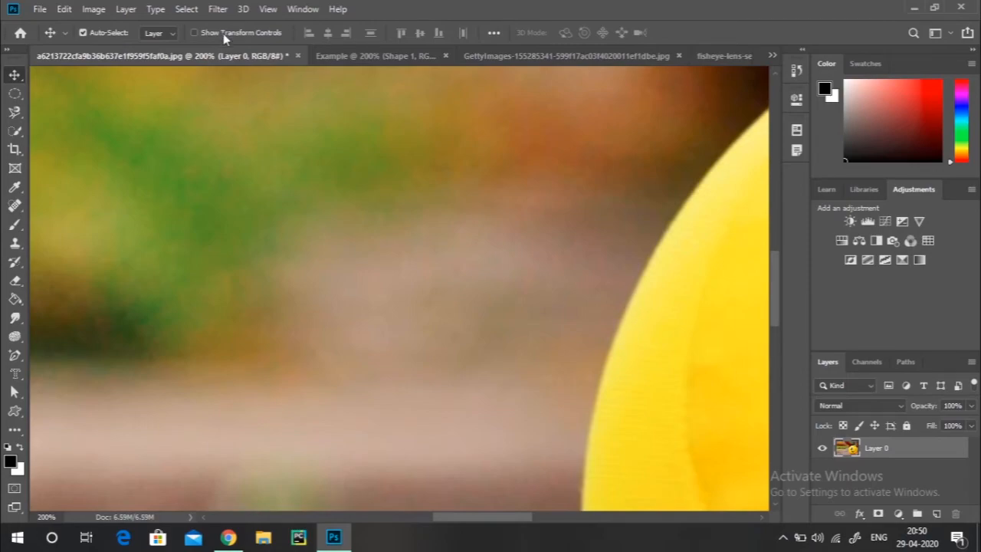
pyautogui.click(218, 9)
pyautogui.moveTo(307, 173)
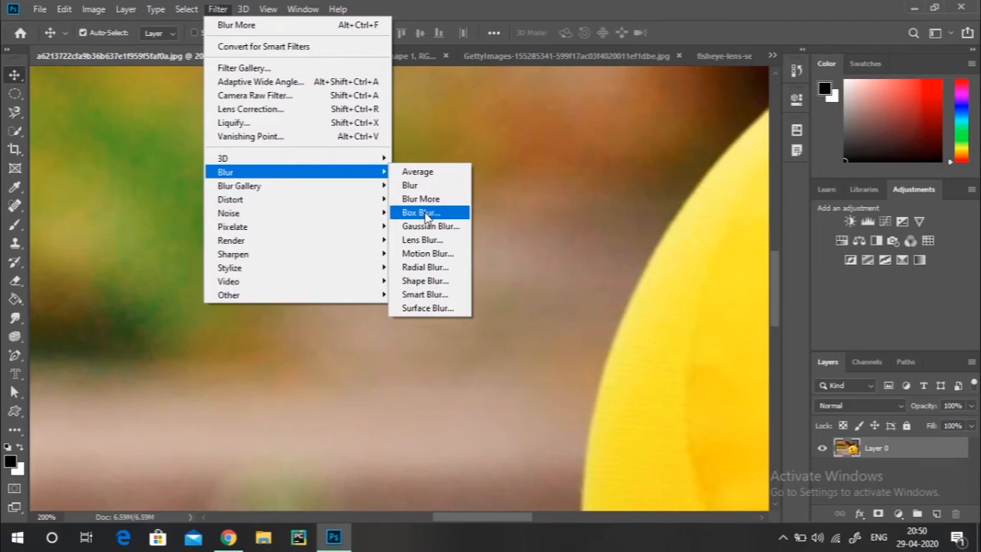
pyautogui.click(423, 213)
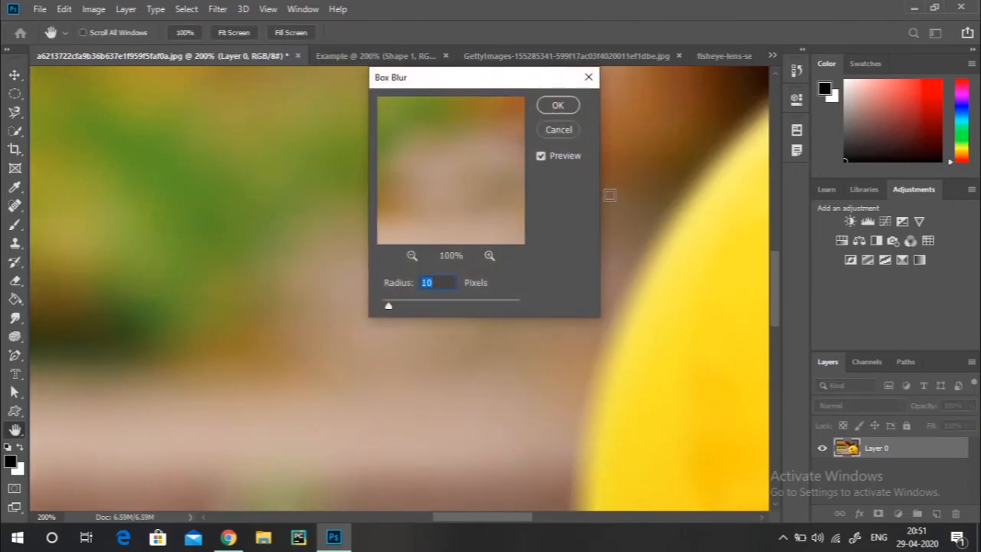
pyautogui.click(418, 306)
pyautogui.moveTo(423, 306); pyautogui.dragTo(397, 305)
pyautogui.click(558, 129)
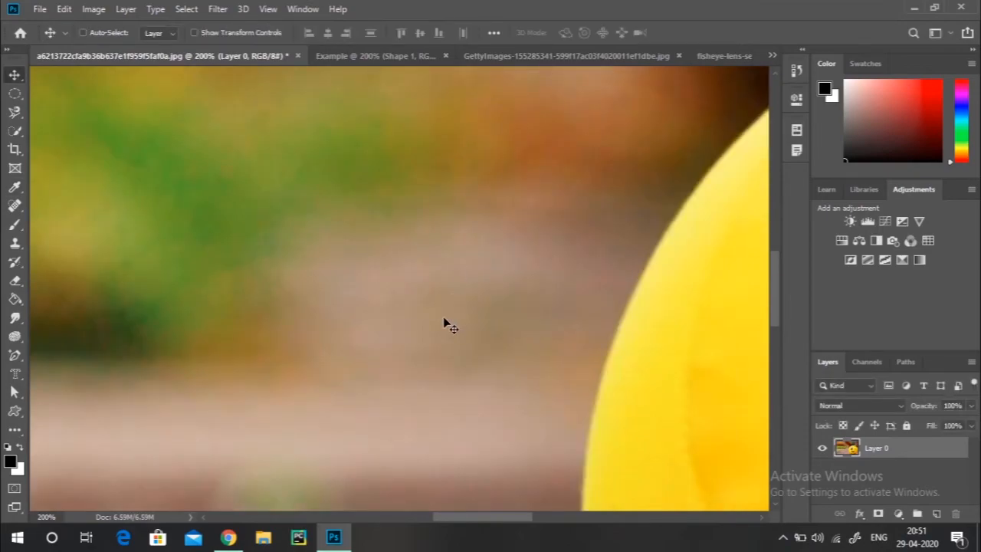
# Step: Try a Box Blur on the whole photo at radii of 10, 26 and 30 pixels, compare with the preview off, and cancel it
pyautogui.hotkey('ctrl', '-')
pyautogui.hotkey('ctrl', '-')
pyautogui.hotkey('ctrl', '-')
pyautogui.click(218, 9)
pyautogui.moveTo(270, 175)
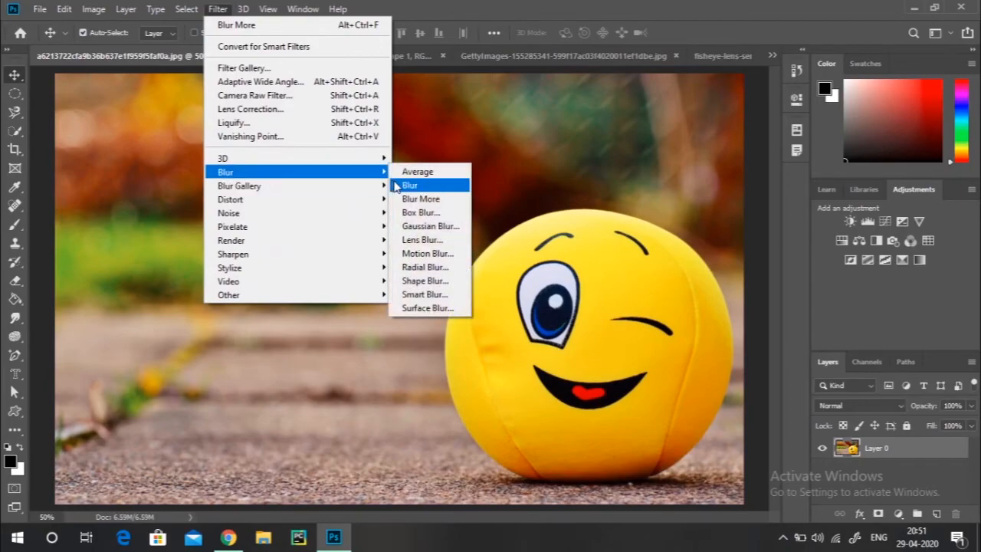
pyautogui.click(419, 214)
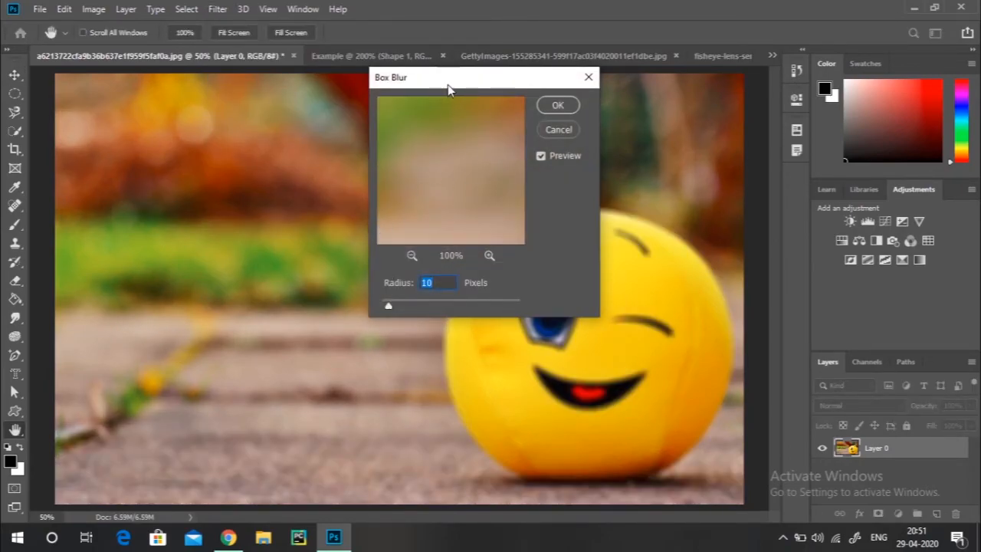
pyautogui.moveTo(447, 85); pyautogui.dragTo(361, 176)
pyautogui.click(452, 254)
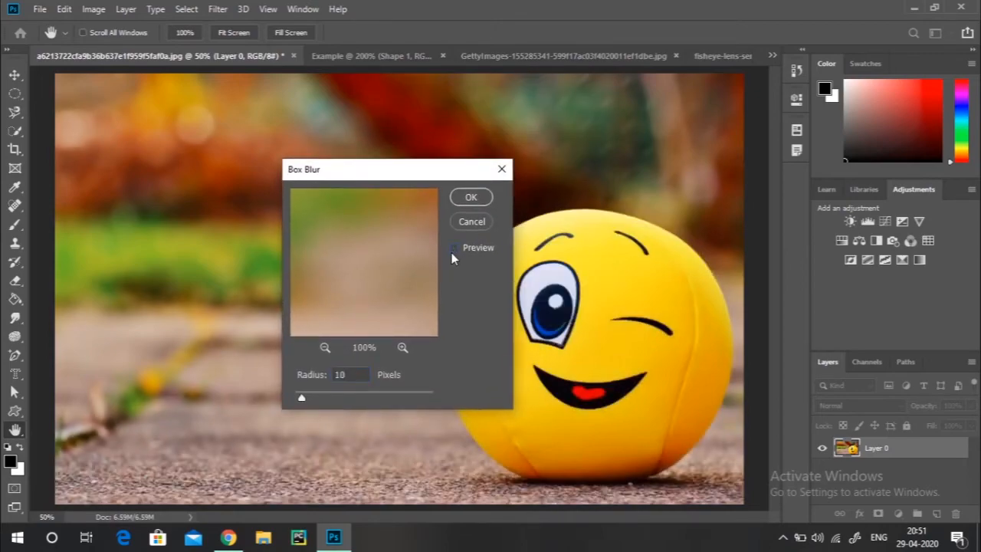
pyautogui.click(451, 254)
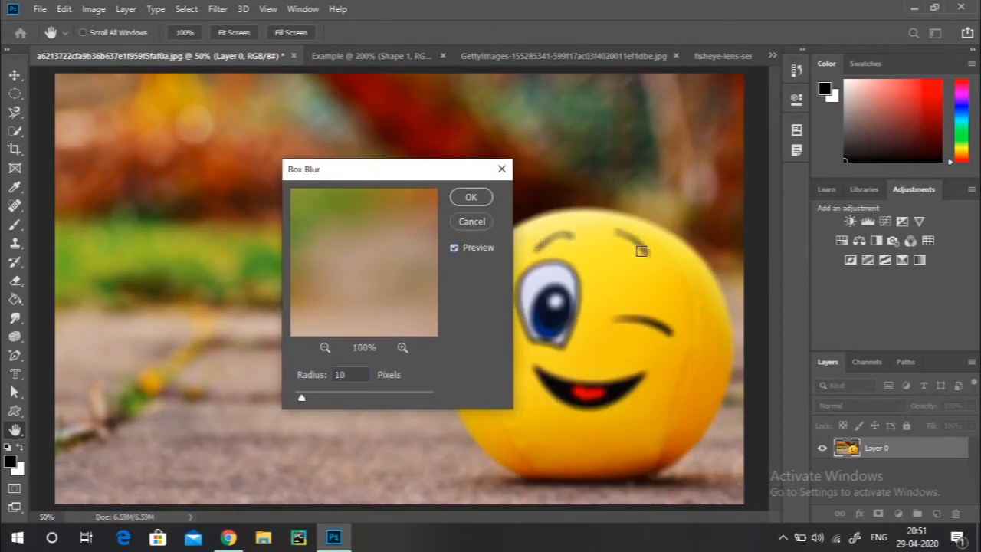
pyautogui.click(460, 249)
pyautogui.click(315, 396)
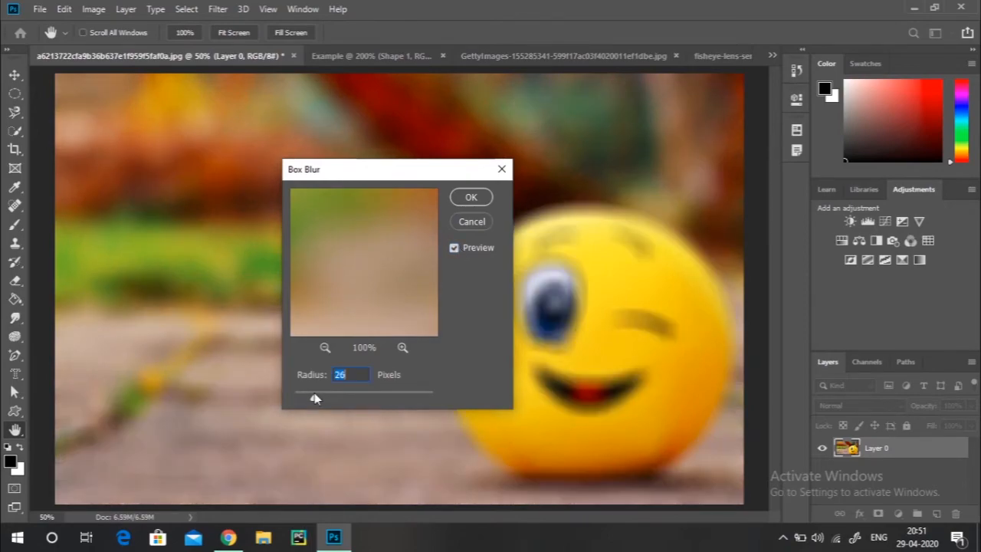
pyautogui.moveTo(315, 396)
pyautogui.mouseDown()
pyautogui.moveTo(358, 395)
pyautogui.moveTo(293, 397)
pyautogui.moveTo(317, 399)
pyautogui.mouseUp()
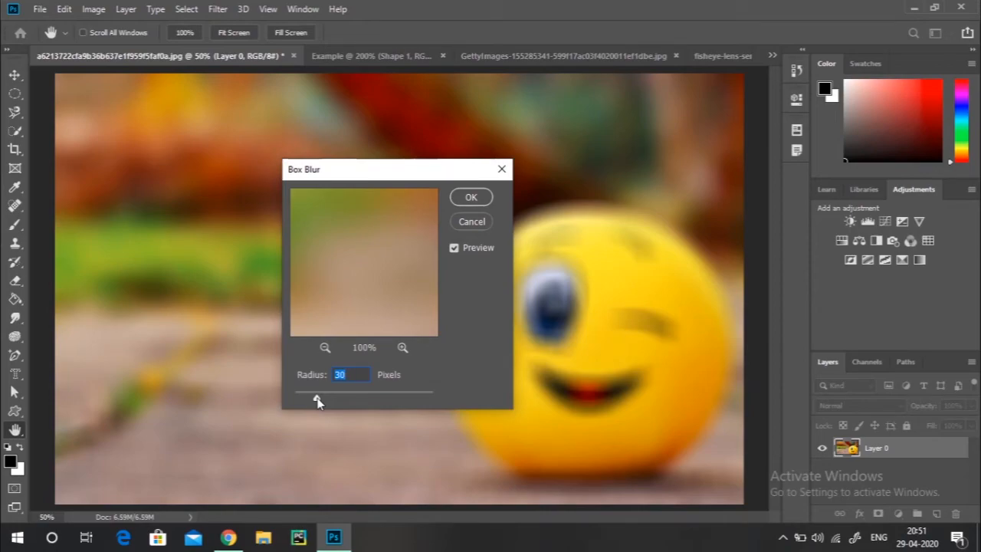
pyautogui.click(470, 222)
# Step: Try a Motion Blur on the whole photo at an angle of 0°, vary its distance, and cancel it
pyautogui.click(217, 9)
pyautogui.moveTo(268, 175)
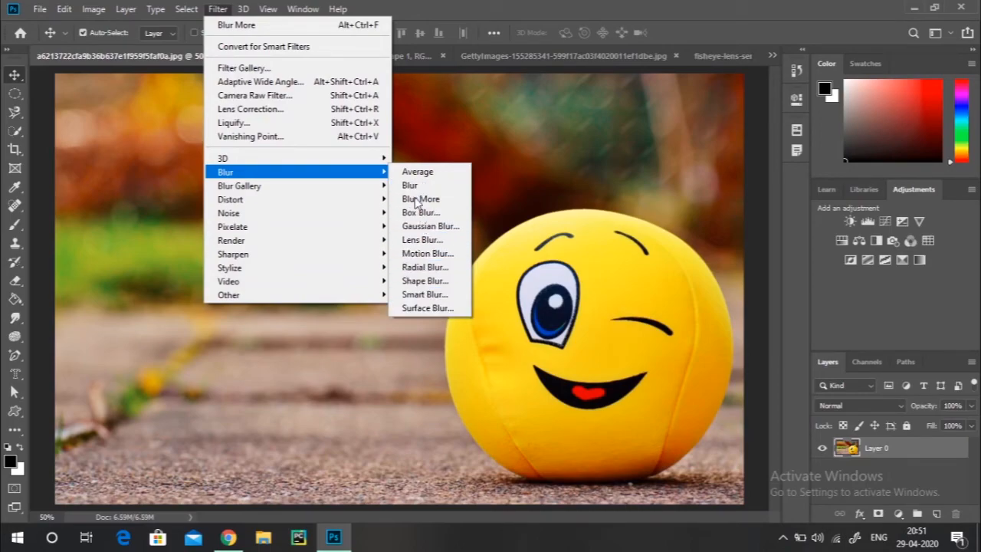
pyautogui.click(434, 253)
pyautogui.moveTo(513, 66); pyautogui.dragTo(279, 128)
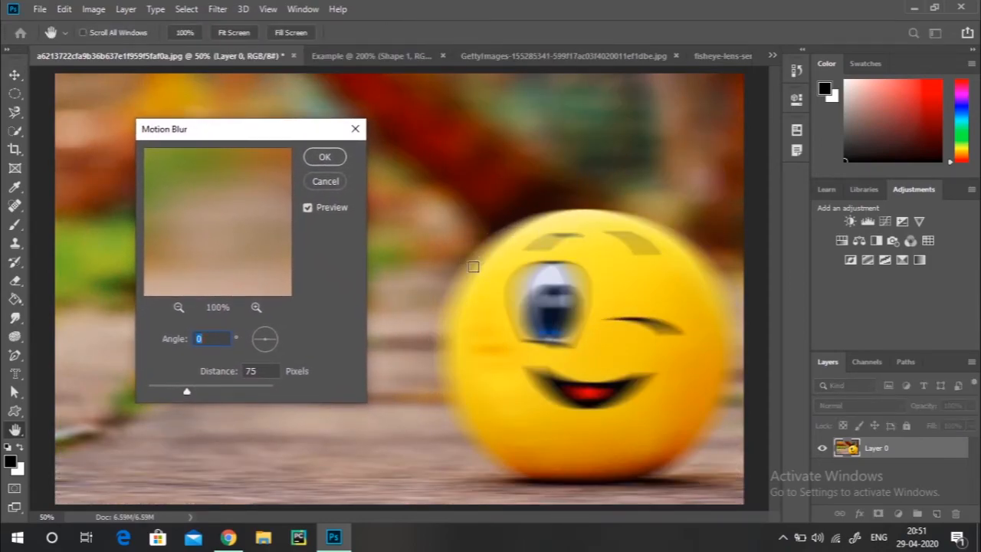
pyautogui.moveTo(209, 389); pyautogui.dragTo(169, 394)
pyautogui.click(326, 181)
# Step: Try a Gaussian Blur on the whole photo at radii of 5.6 and 2.4 pixels and cancel it
pyautogui.click(219, 9)
pyautogui.moveTo(315, 176)
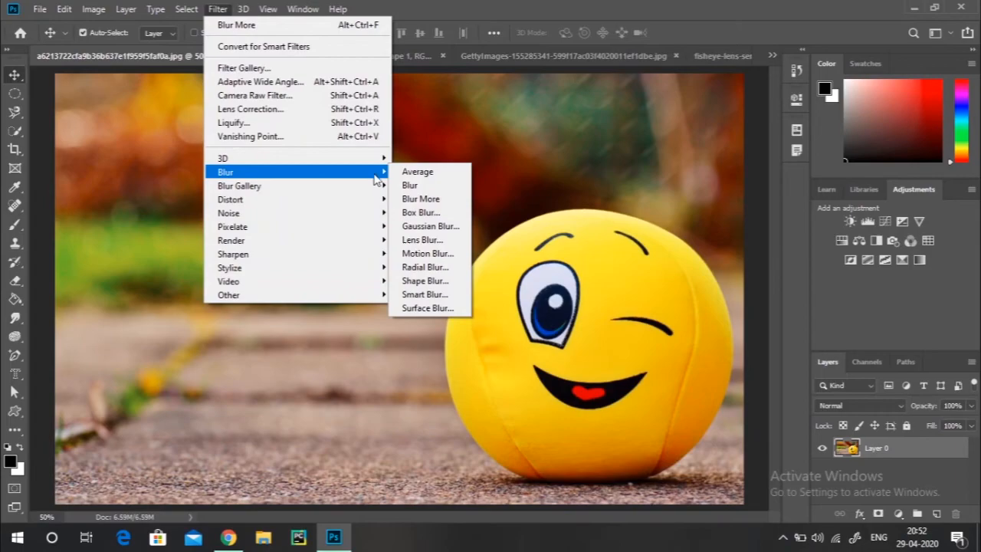
pyautogui.click(431, 231)
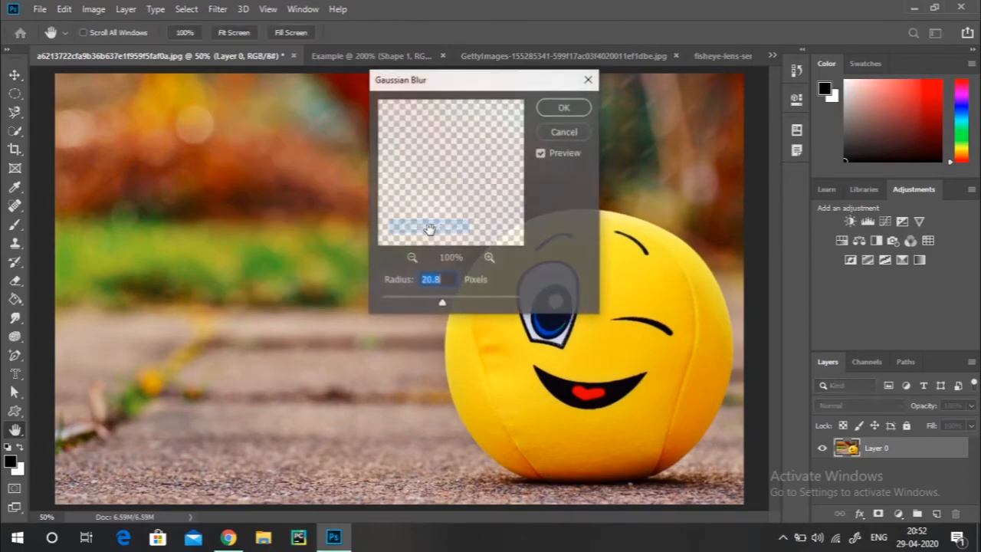
pyautogui.moveTo(421, 302)
pyautogui.mouseDown()
pyautogui.moveTo(381, 301)
pyautogui.moveTo(421, 311)
pyautogui.mouseUp()
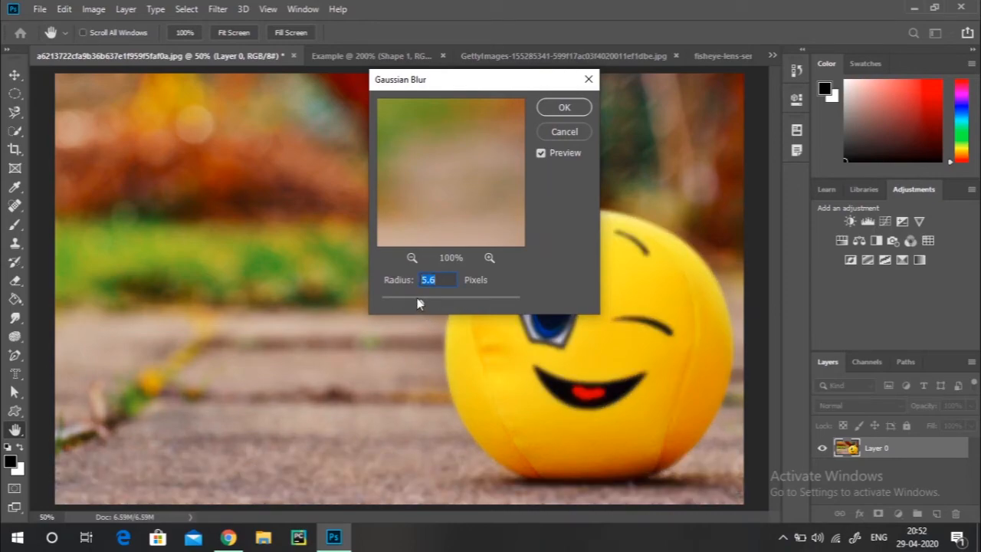
pyautogui.moveTo(404, 303); pyautogui.dragTo(398, 302)
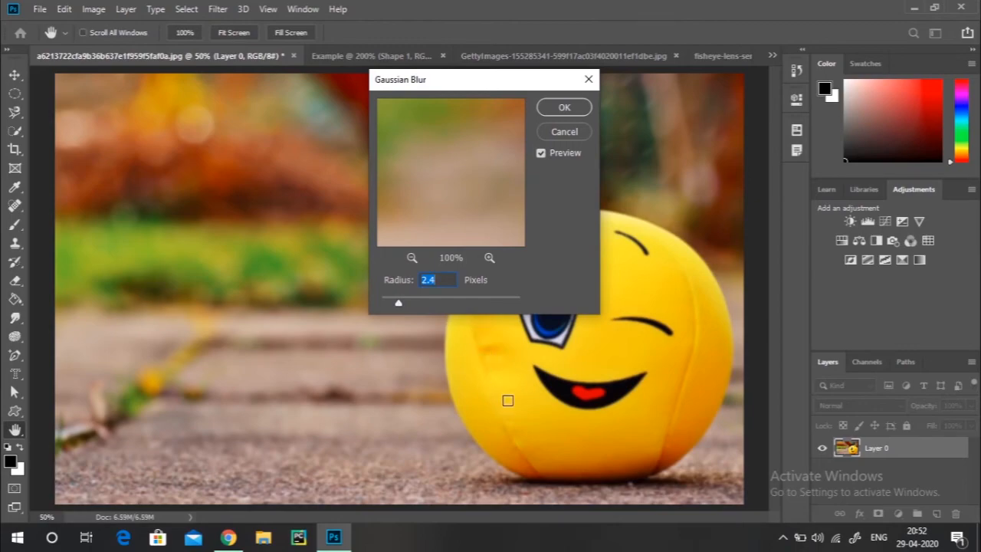
pyautogui.click(563, 132)
# Step: Try a Lens Blur with radius 45, blade curvature 39, rotation 94 and highlight brightness 31, and cancel it
pyautogui.click(217, 8)
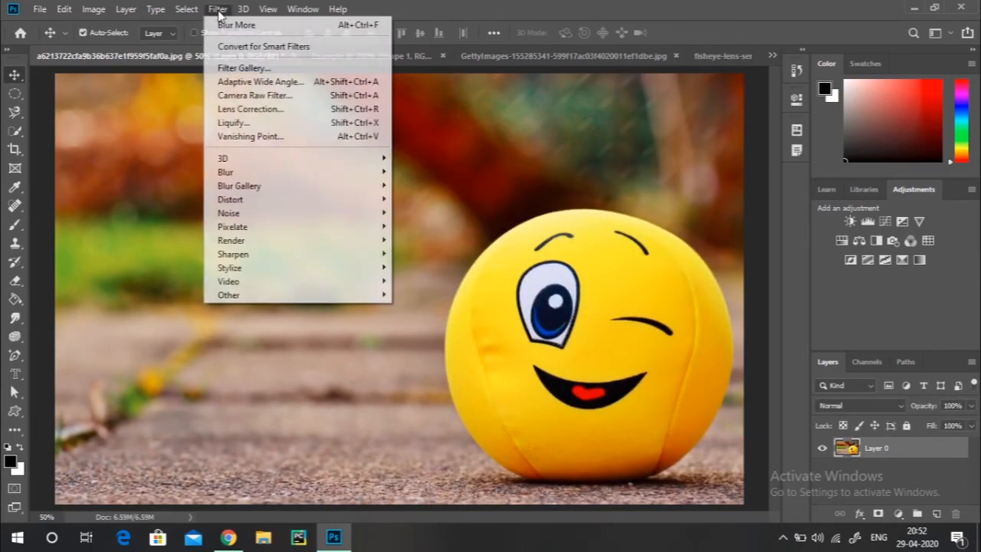
pyautogui.moveTo(292, 179)
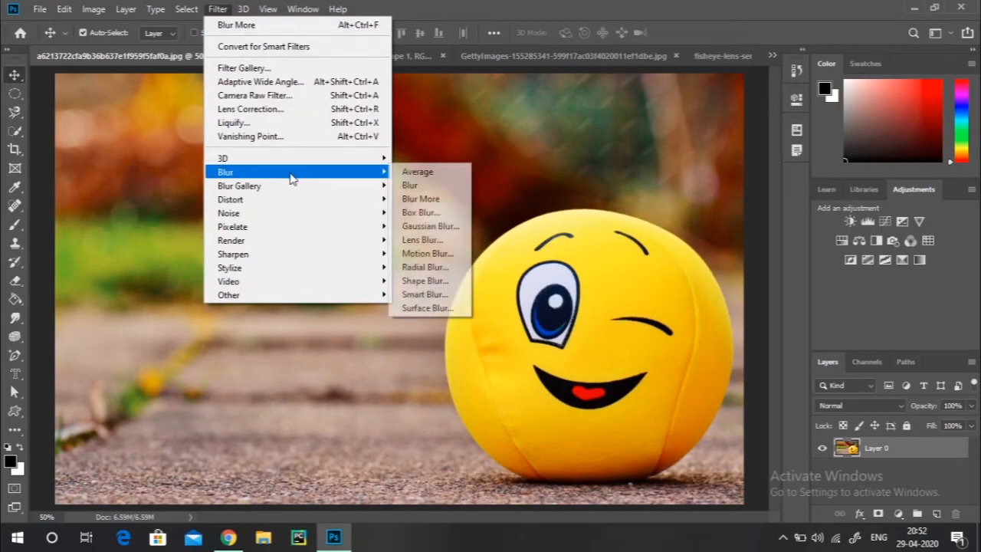
pyautogui.click(422, 240)
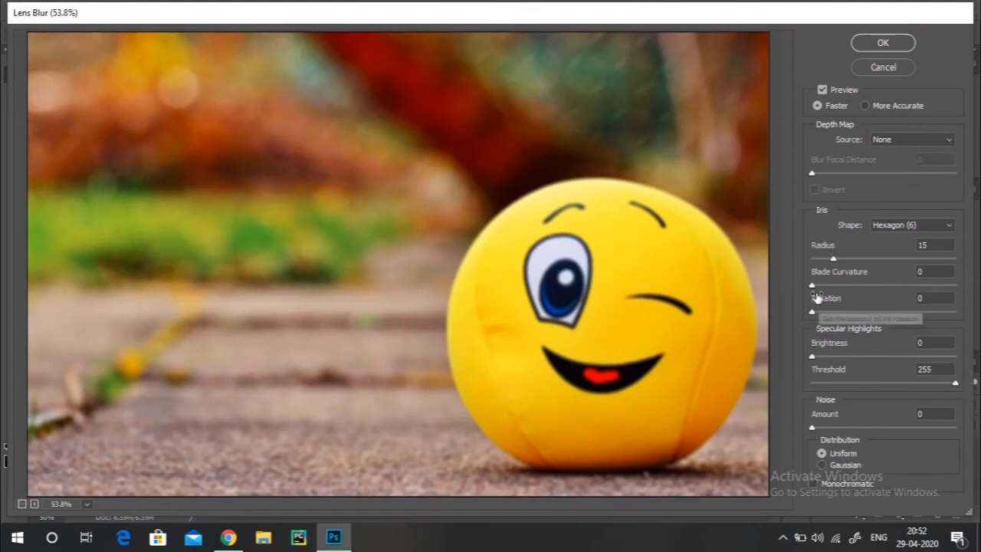
pyautogui.moveTo(834, 258); pyautogui.dragTo(876, 262)
pyautogui.moveTo(811, 285); pyautogui.dragTo(866, 285)
pyautogui.moveTo(814, 311); pyautogui.dragTo(849, 313)
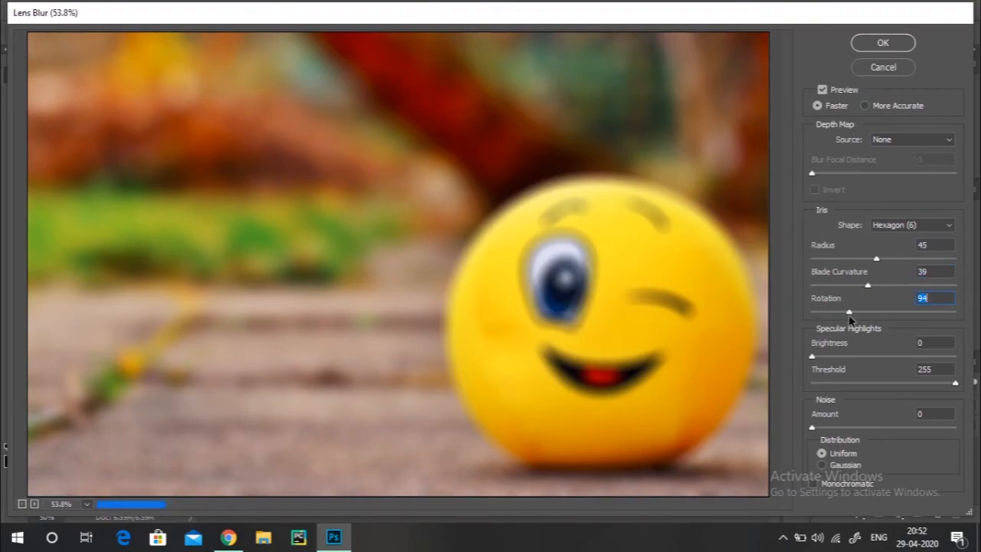
pyautogui.moveTo(813, 357); pyautogui.dragTo(857, 364)
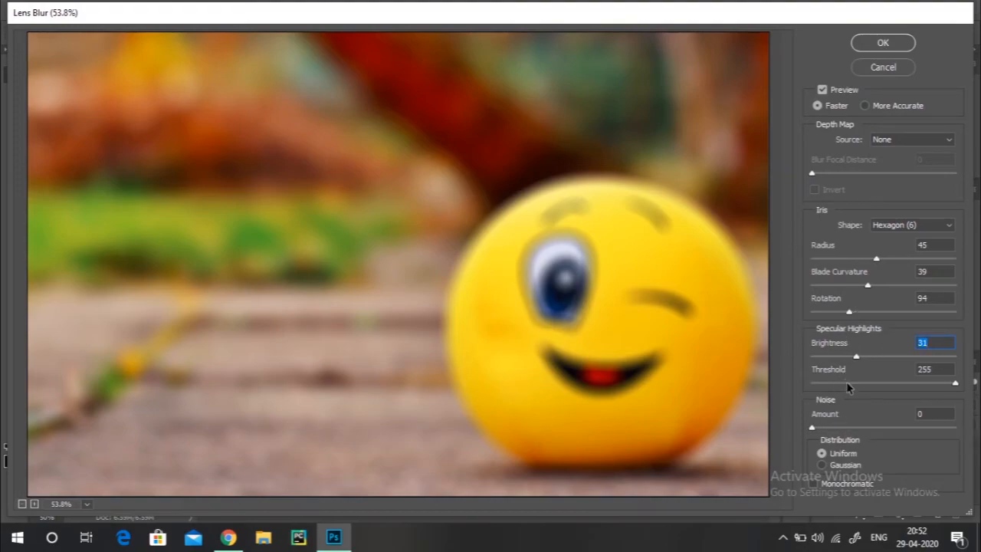
pyautogui.click(872, 67)
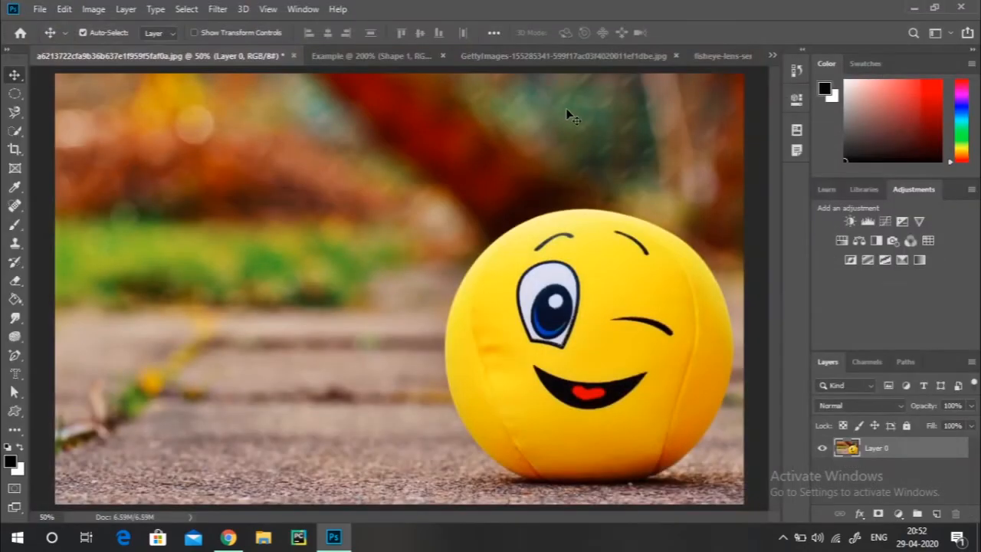
# Step: Apply a Smart Blur to the photo with radius 58.7 and threshold 41.4, checking the whole ball in the 12.5% preview
pyautogui.click(218, 8)
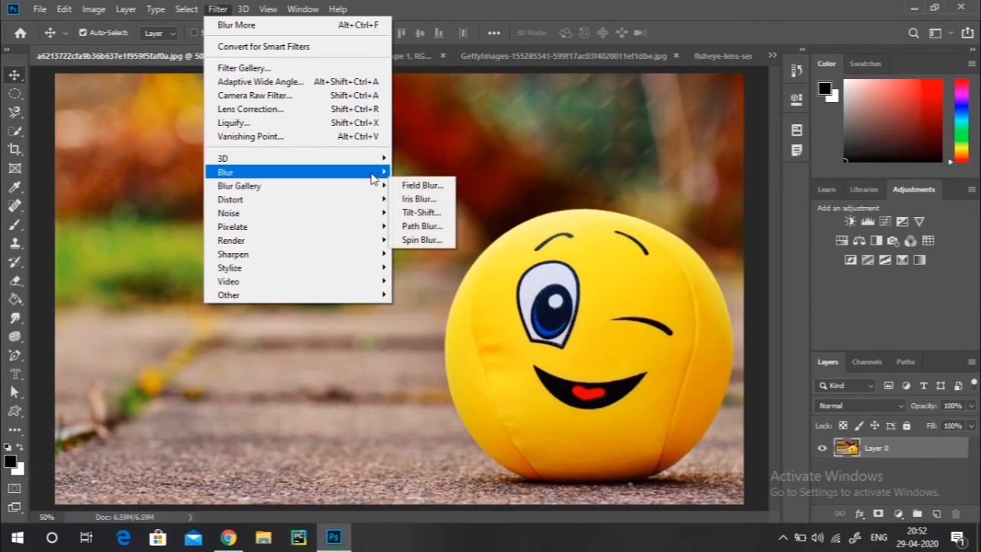
pyautogui.moveTo(374, 177)
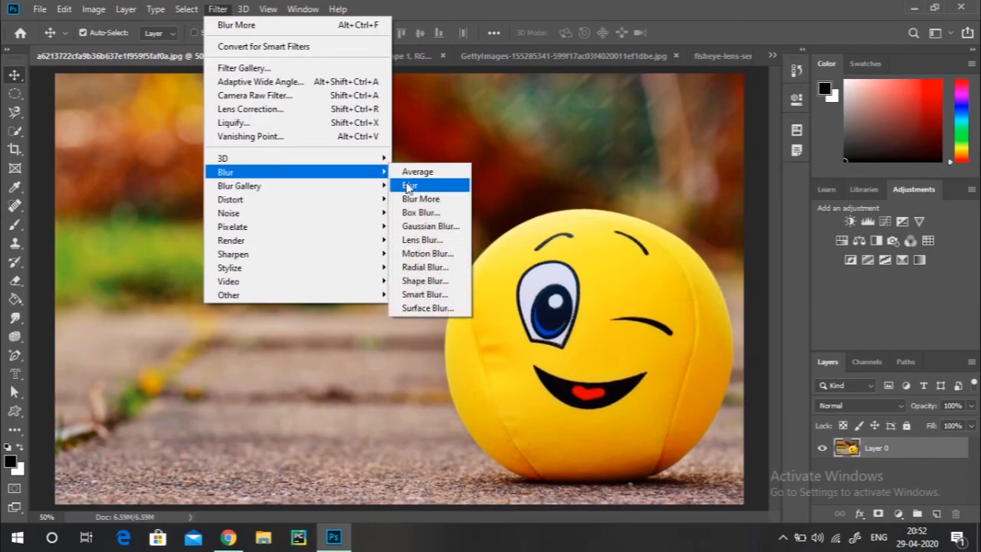
pyautogui.click(429, 294)
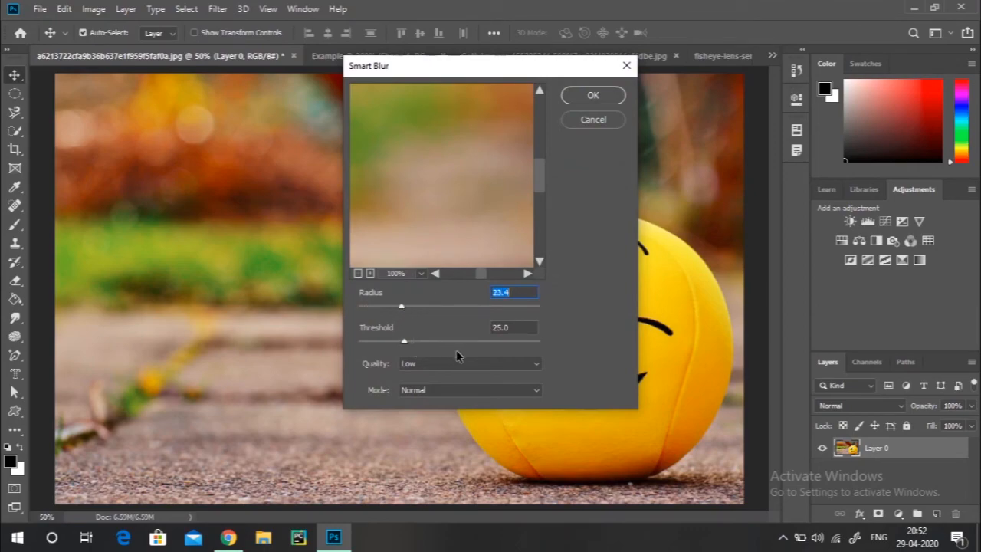
pyautogui.click(433, 344)
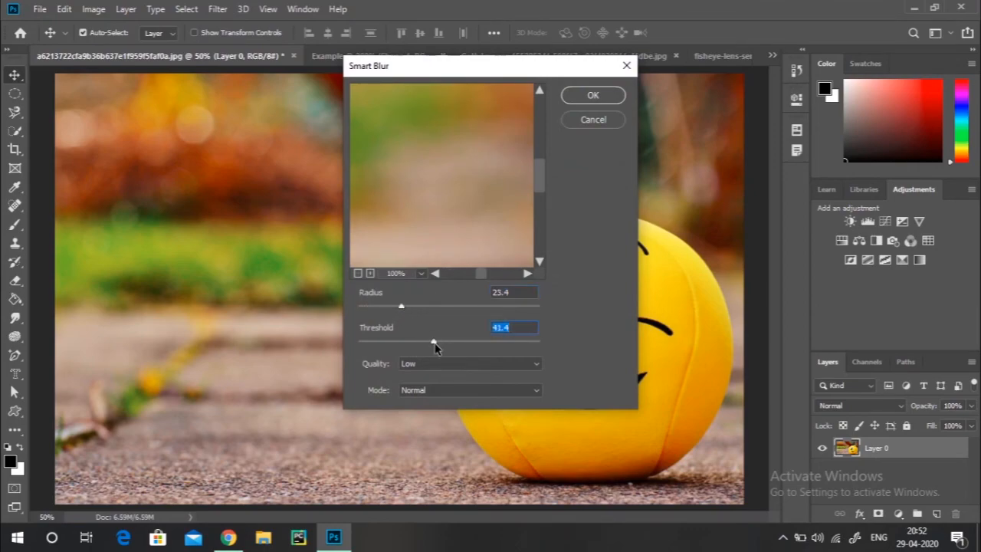
pyautogui.click(357, 274)
pyautogui.click(357, 274)
pyautogui.click(358, 274)
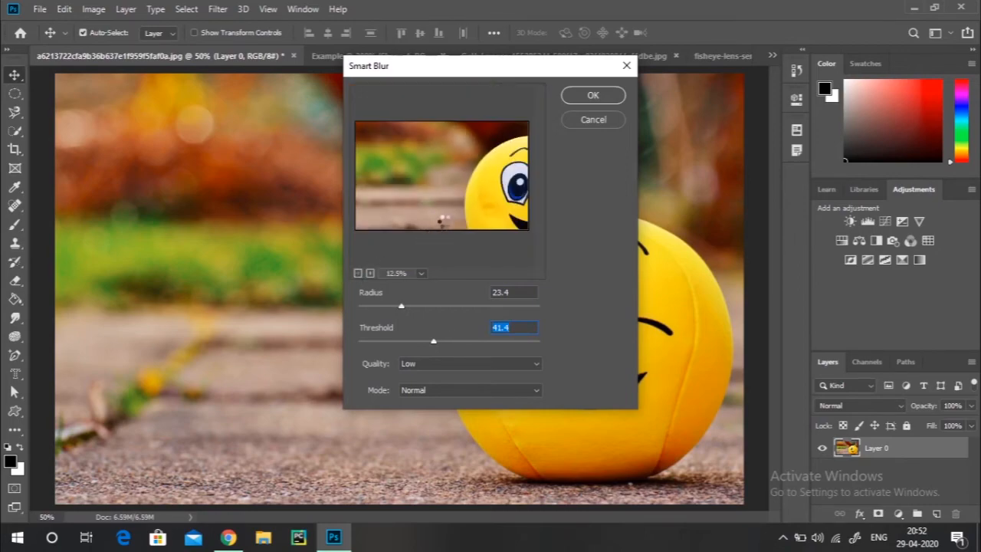
pyautogui.click(438, 306)
pyautogui.moveTo(438, 307); pyautogui.dragTo(464, 307)
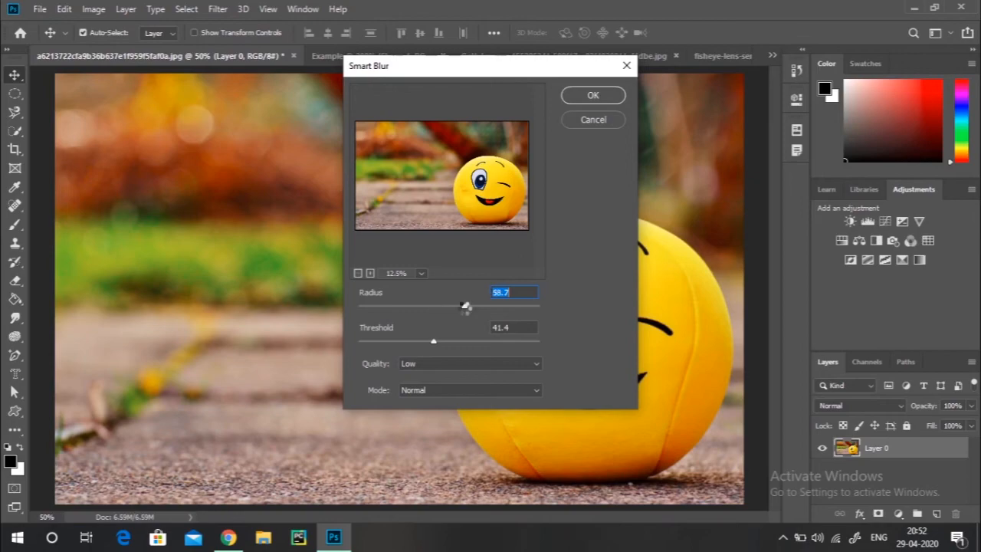
pyautogui.click(585, 99)
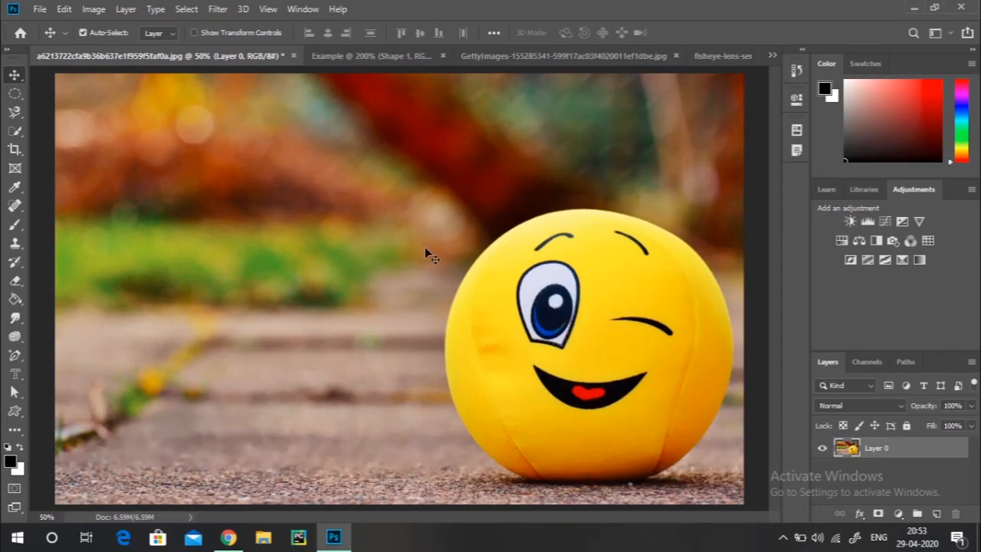
# Step: Start a Field Blur from the Blur Gallery and move its pin onto the reddish foliage in the photo's upper-left area
pyautogui.click(219, 10)
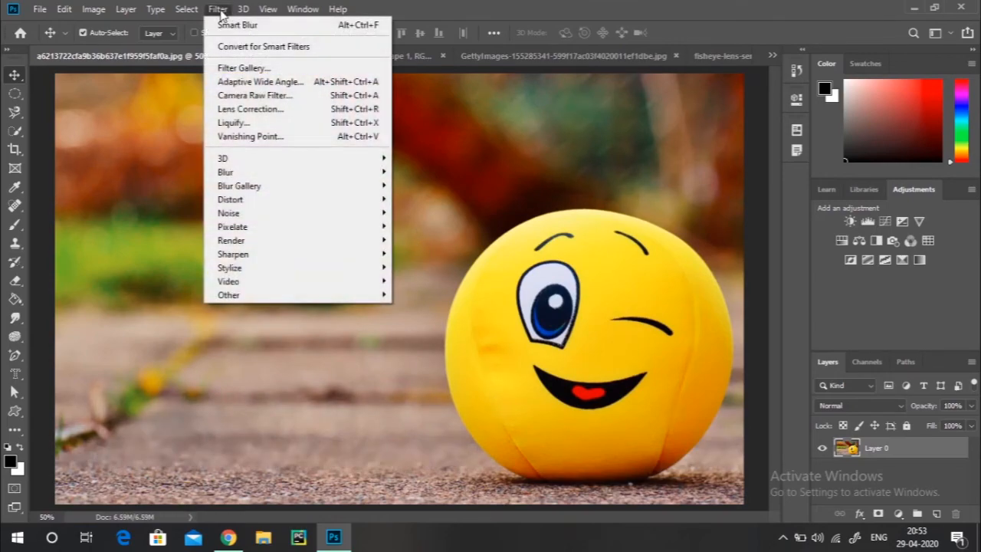
pyautogui.moveTo(272, 191)
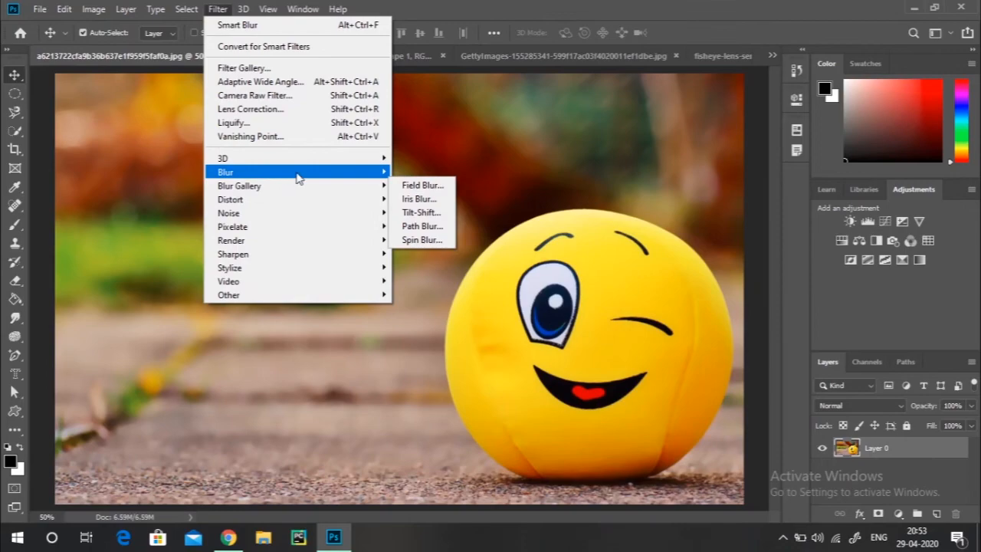
pyautogui.moveTo(301, 175)
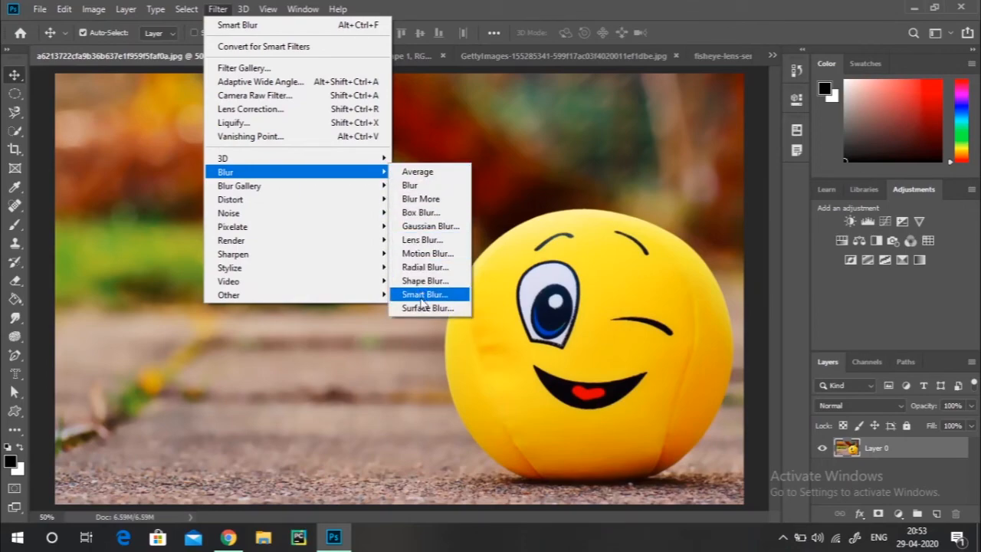
pyautogui.moveTo(357, 196)
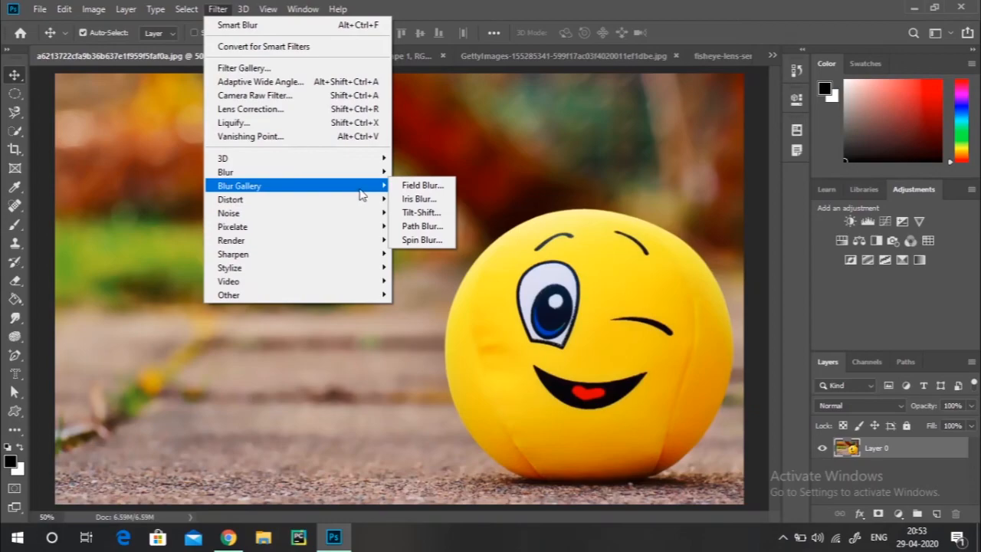
pyautogui.click(422, 185)
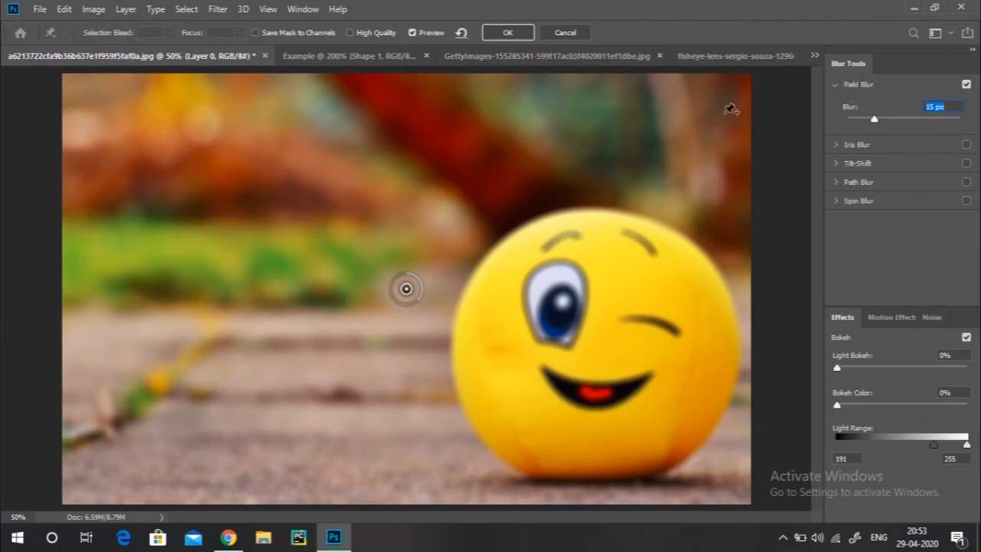
pyautogui.moveTo(418, 299); pyautogui.dragTo(153, 159)
# Step: Add a second Field Blur pin at 28 px, position it above the open eye, and shift the first pin nearer the photo's upper-left corner
pyautogui.click(440, 153)
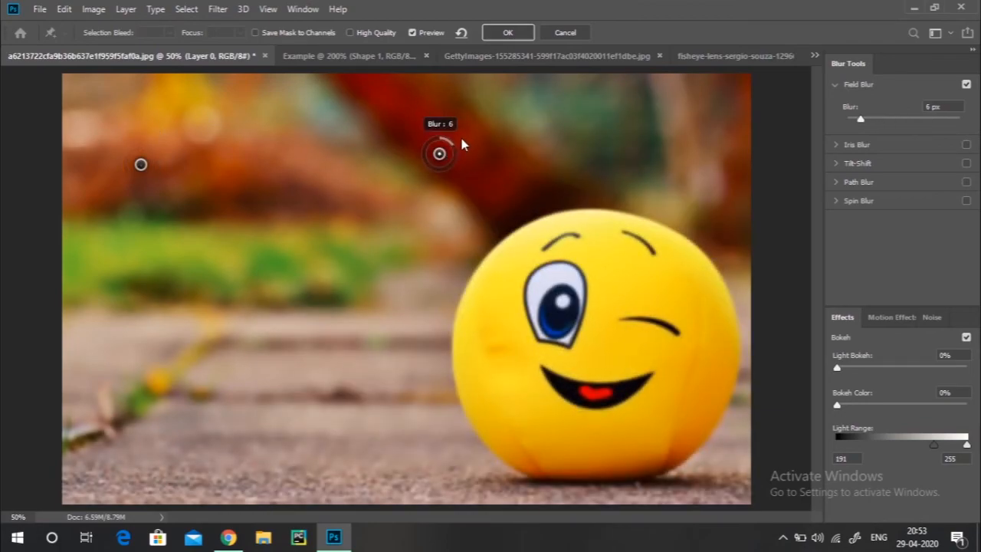
pyautogui.moveTo(455, 179); pyautogui.dragTo(432, 174)
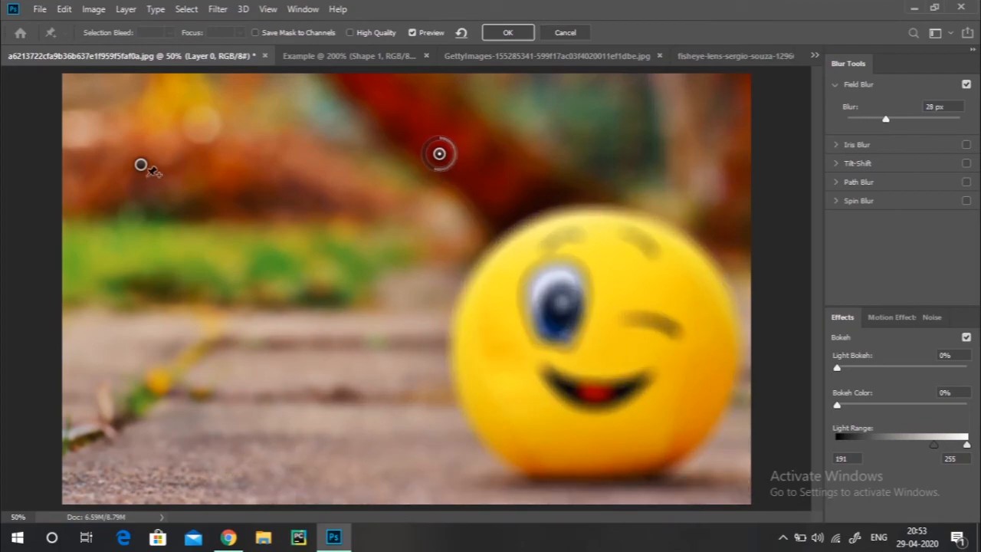
pyautogui.moveTo(136, 172); pyautogui.dragTo(102, 90)
pyautogui.moveTo(439, 154); pyautogui.dragTo(539, 261)
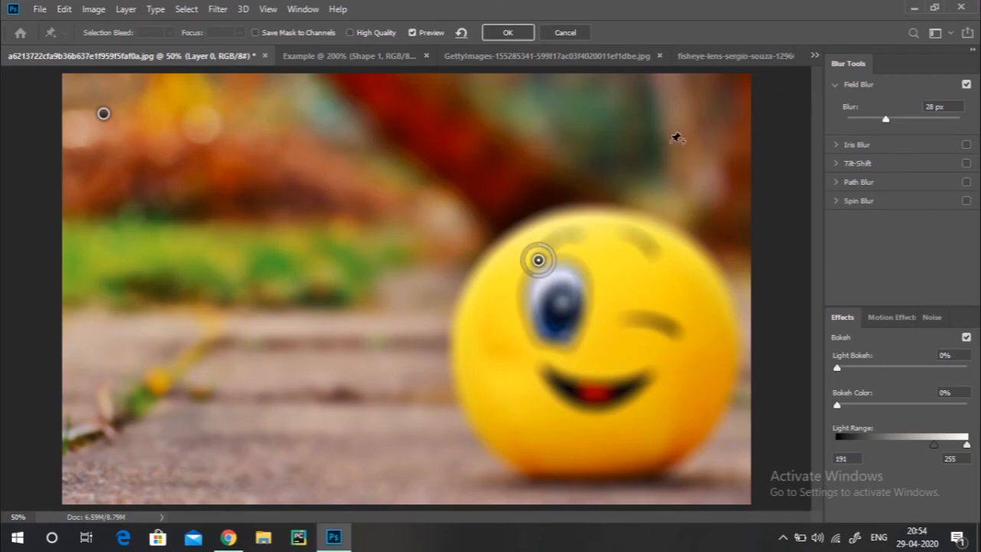
# Step: Add an Iris Blur of 5 px centred on the ball's open eye and turn off the Field Blur
pyautogui.click(836, 148)
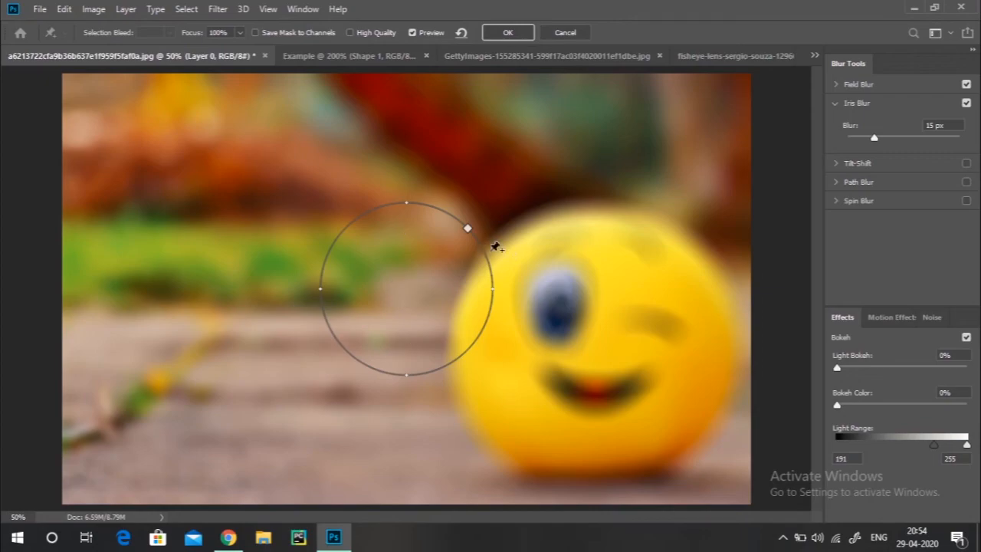
pyautogui.moveTo(479, 239)
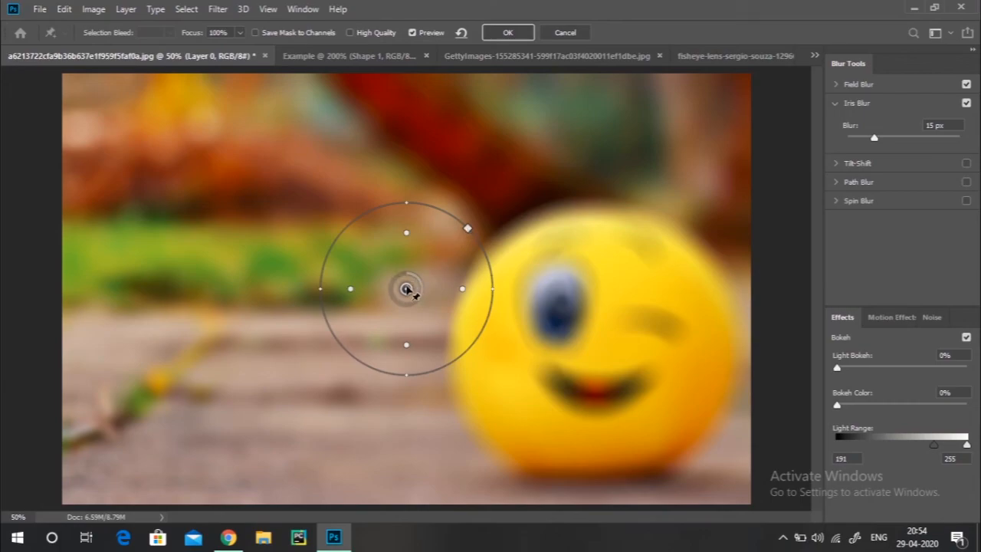
pyautogui.moveTo(406, 289); pyautogui.dragTo(569, 304)
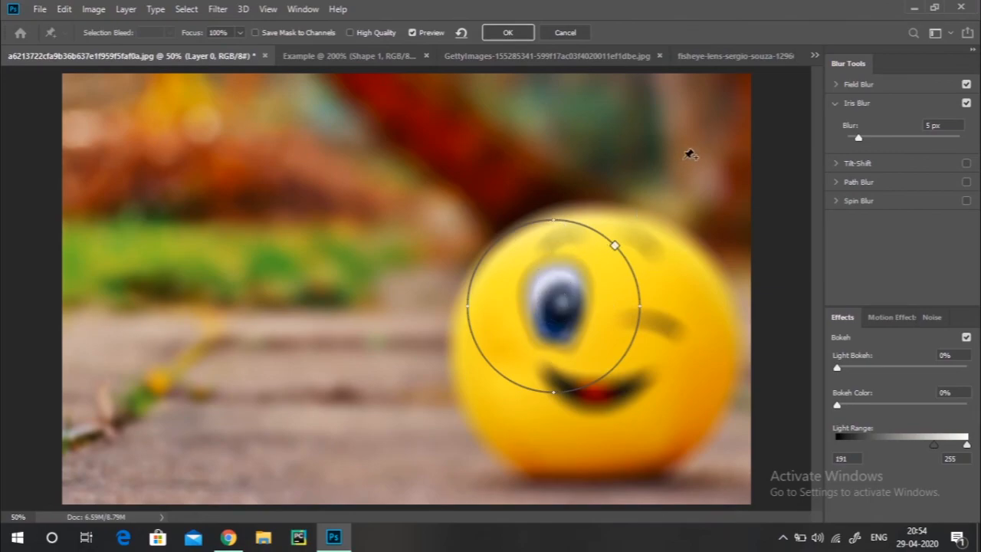
pyautogui.click(965, 85)
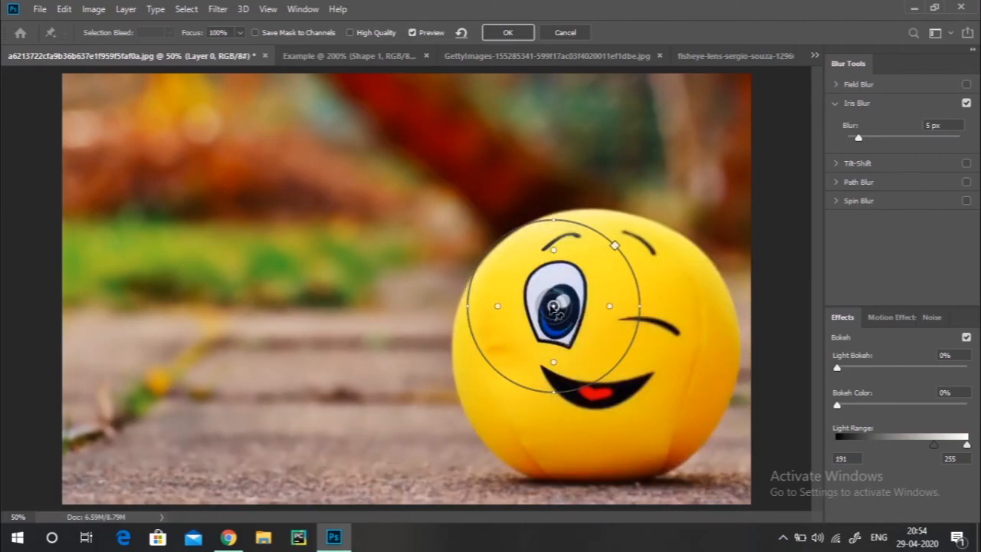
# Step: Try the Iris Blur at 36 px with a rotated ellipse and a smaller sharp zone, reduce it to 15 px, and turn it off
pyautogui.moveTo(558, 299); pyautogui.dragTo(605, 305)
pyautogui.moveTo(624, 244); pyautogui.dragTo(585, 273)
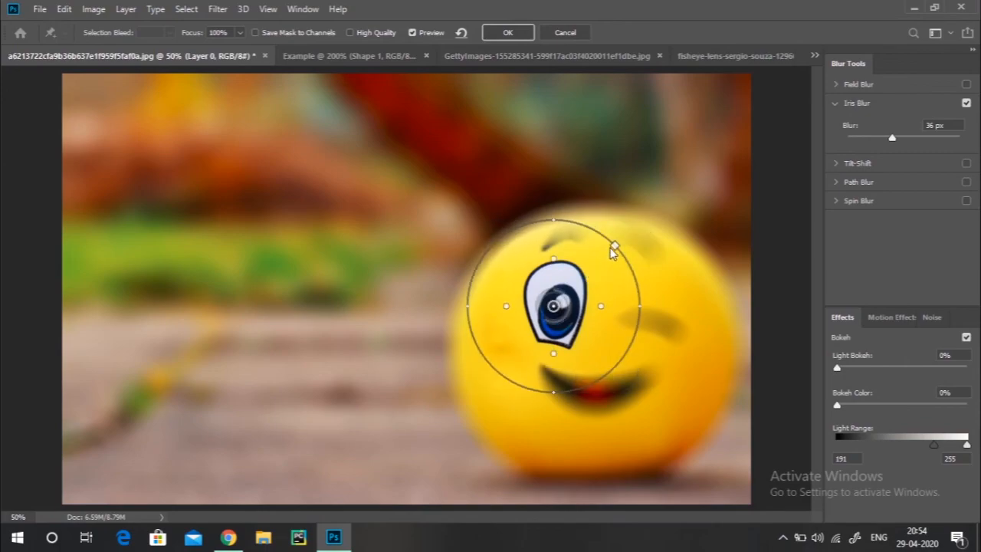
pyautogui.moveTo(553, 218); pyautogui.dragTo(638, 265)
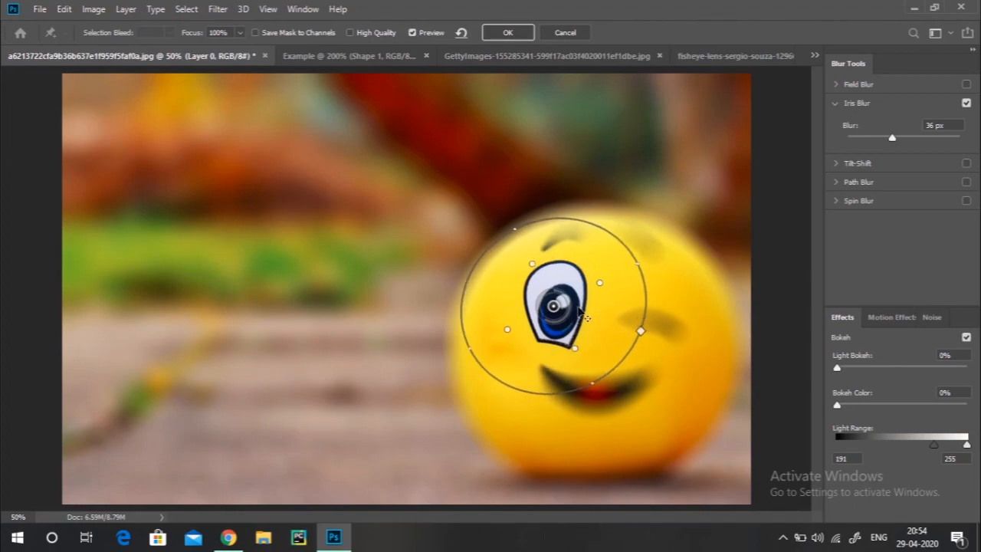
pyautogui.moveTo(547, 319); pyautogui.dragTo(561, 315)
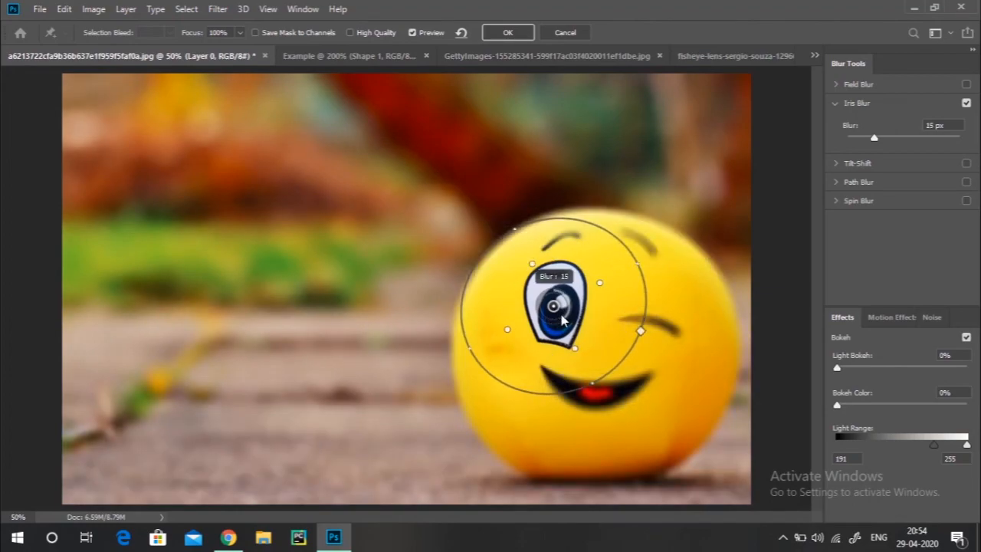
pyautogui.click(966, 103)
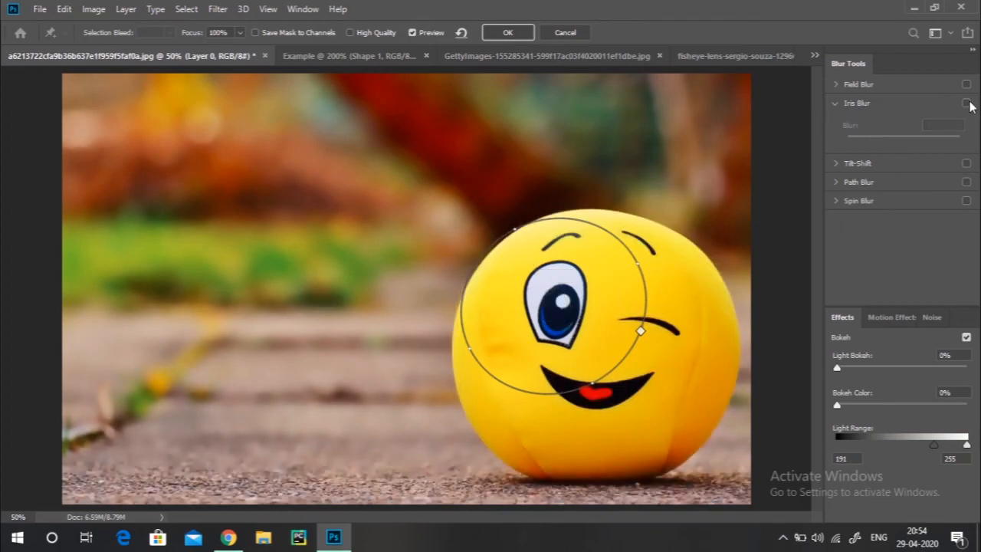
# Step: Try a Tilt-Shift blur of 110 px with a widened, slightly rotated sharp band and -54% distortion, and turn it off
pyautogui.click(837, 162)
pyautogui.click(966, 122)
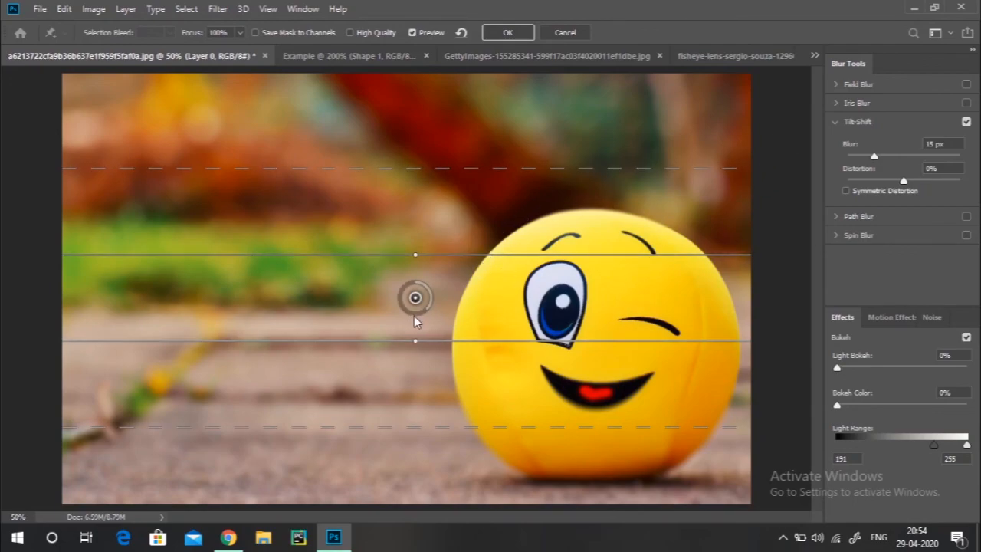
pyautogui.moveTo(418, 319); pyautogui.dragTo(222, 288)
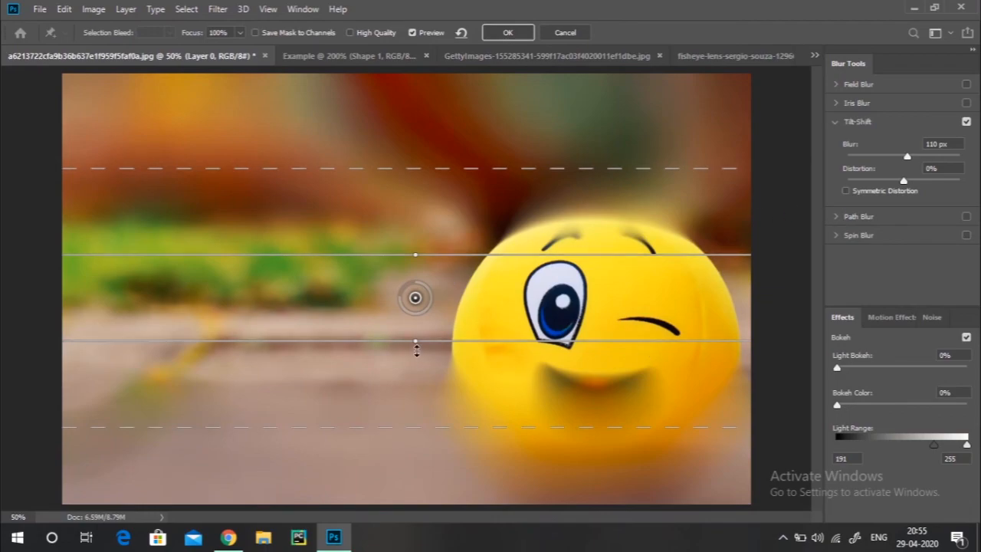
pyautogui.moveTo(417, 341); pyautogui.dragTo(452, 262)
pyautogui.moveTo(465, 355); pyautogui.dragTo(467, 368)
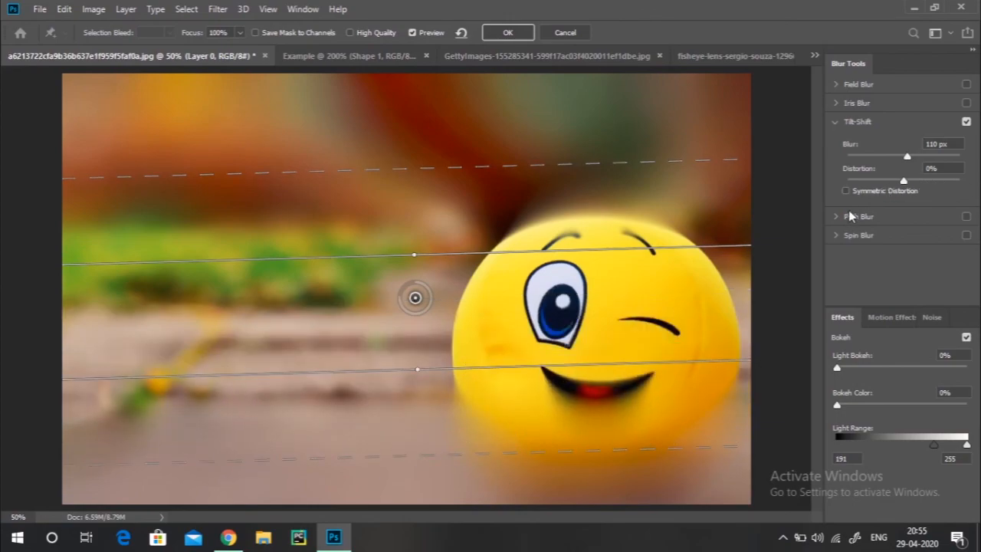
pyautogui.click(874, 181)
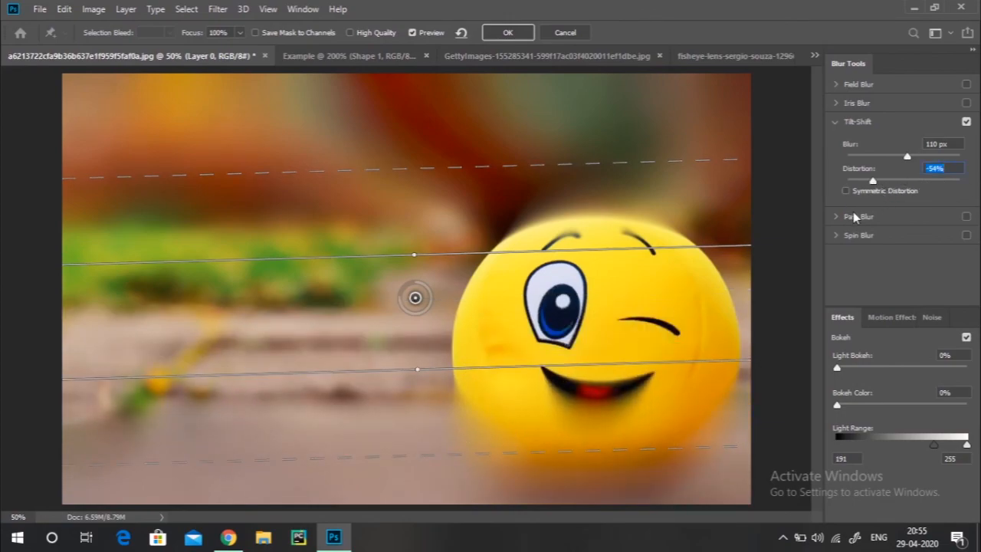
pyautogui.click(966, 122)
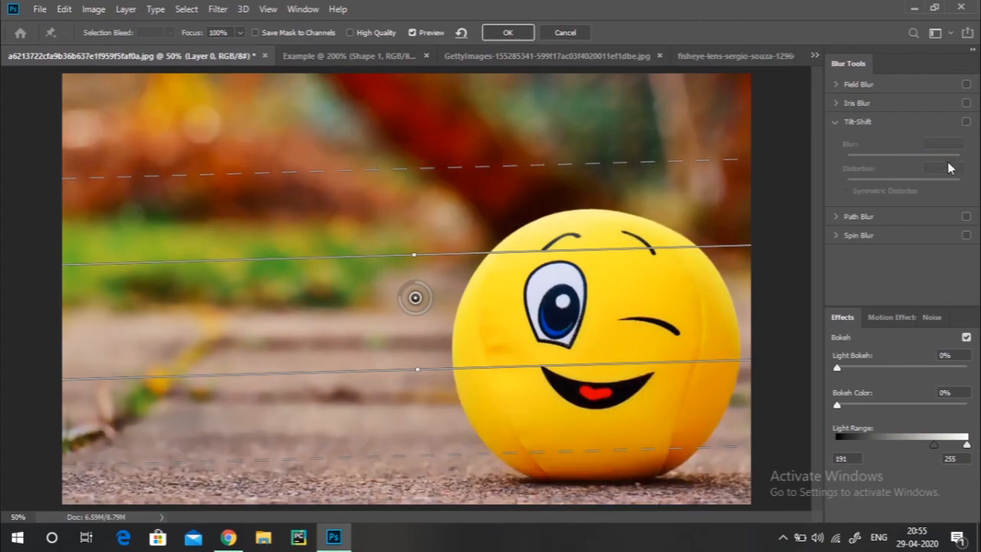
# Step: Try a Path Blur with its path extended horizontally across the ball's open eye, 268% speed and 21% taper, and turn it off
pyautogui.click(836, 218)
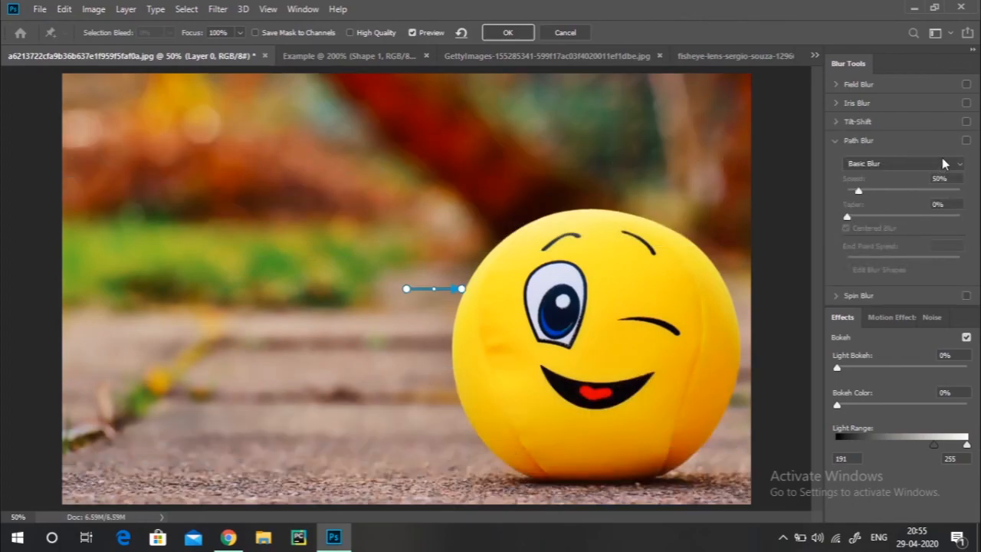
pyautogui.click(964, 142)
pyautogui.click(965, 141)
pyautogui.click(964, 141)
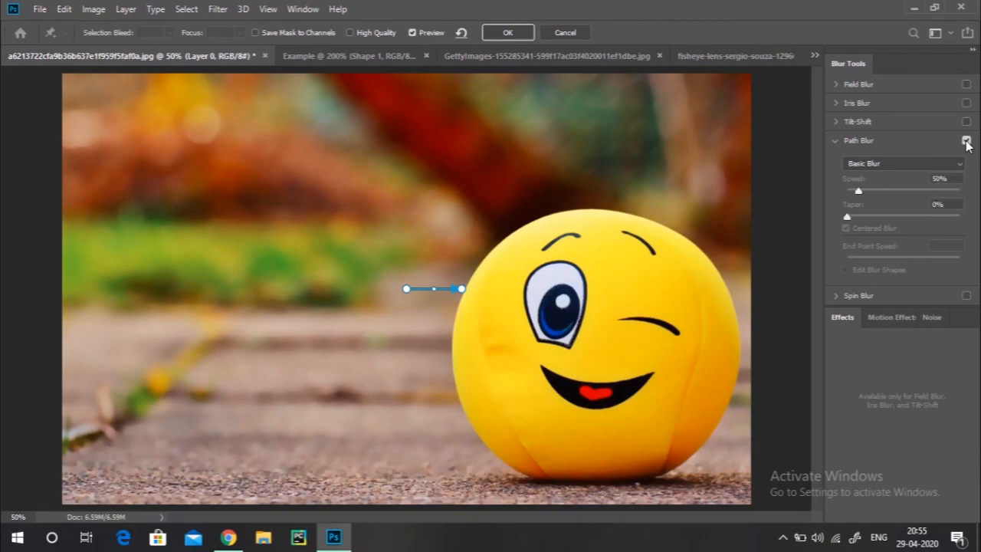
pyautogui.moveTo(461, 292); pyautogui.dragTo(669, 296)
pyautogui.moveTo(859, 191); pyautogui.dragTo(907, 191)
pyautogui.moveTo(846, 217); pyautogui.dragTo(906, 220)
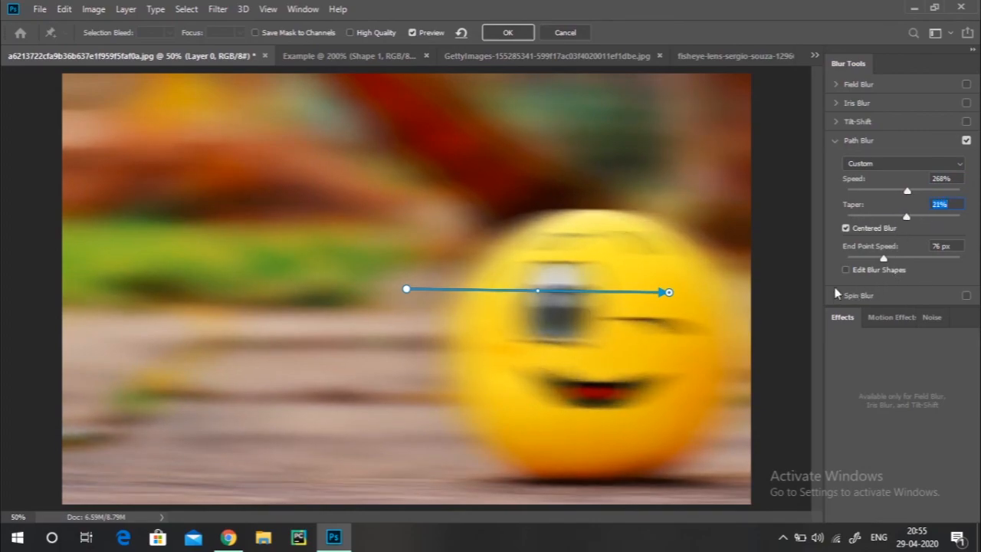
pyautogui.click(966, 140)
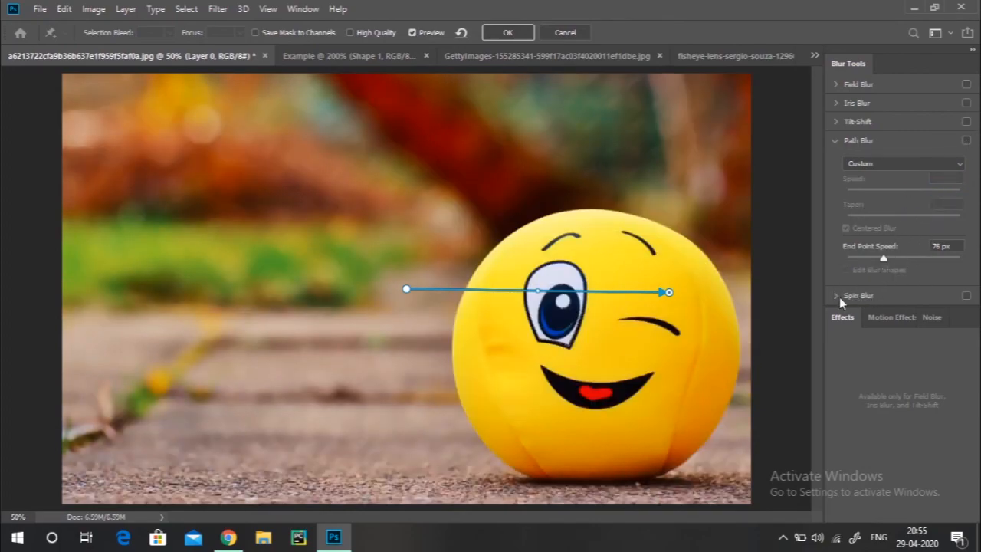
# Step: Add a Spin Blur, move its circle over the ball's open eye, set the blur angle to 180°, and apply it
pyautogui.moveTo(889, 195); pyautogui.dragTo(901, 213)
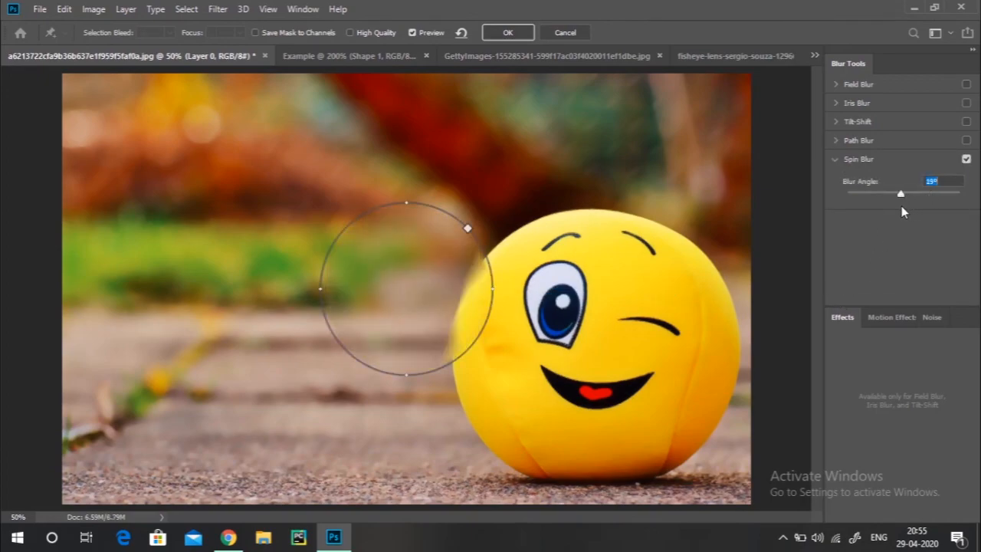
pyautogui.moveTo(406, 289); pyautogui.dragTo(582, 334)
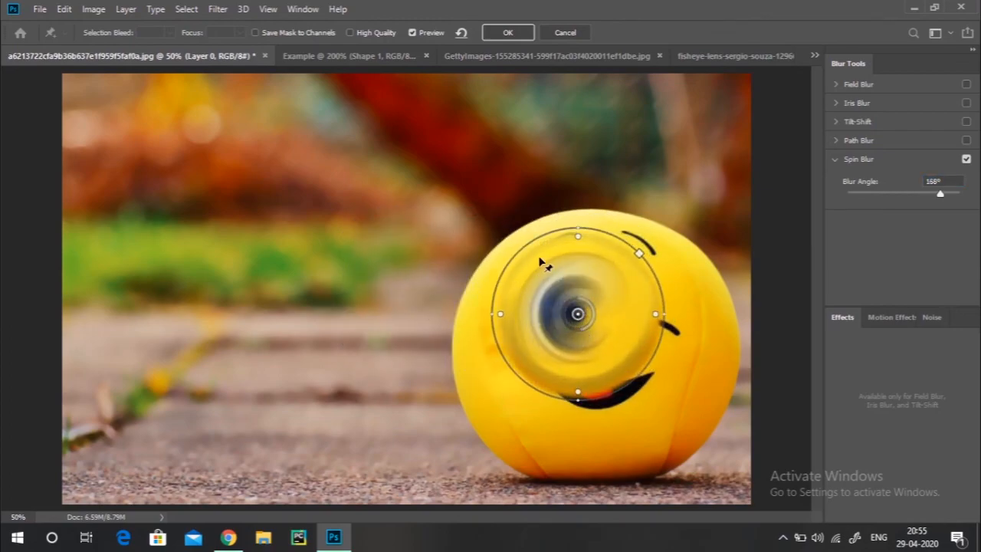
pyautogui.moveTo(583, 333)
pyautogui.mouseDown()
pyautogui.moveTo(591, 314)
pyautogui.moveTo(582, 329)
pyautogui.moveTo(555, 321)
pyautogui.moveTo(589, 334)
pyautogui.moveTo(577, 328)
pyautogui.mouseUp()
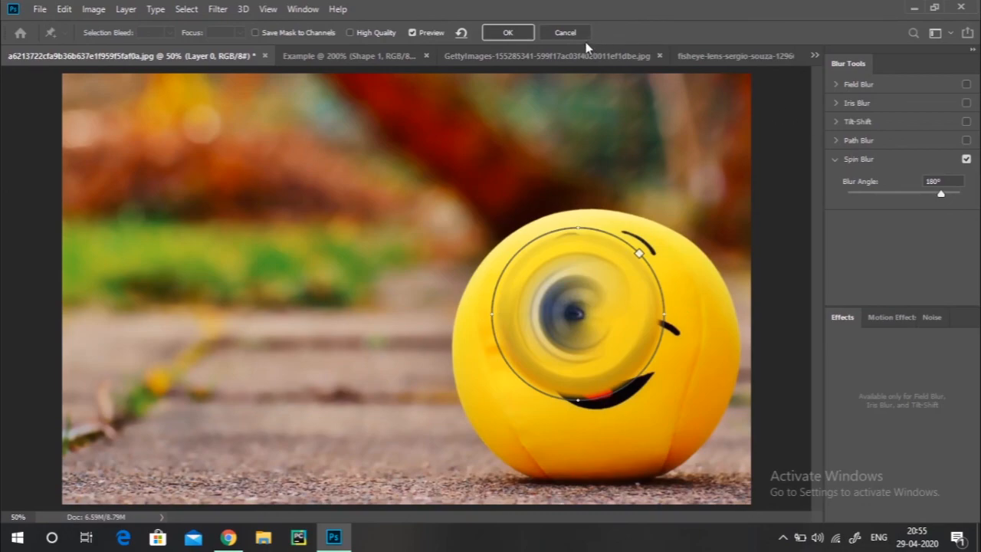
pyautogui.click(507, 33)
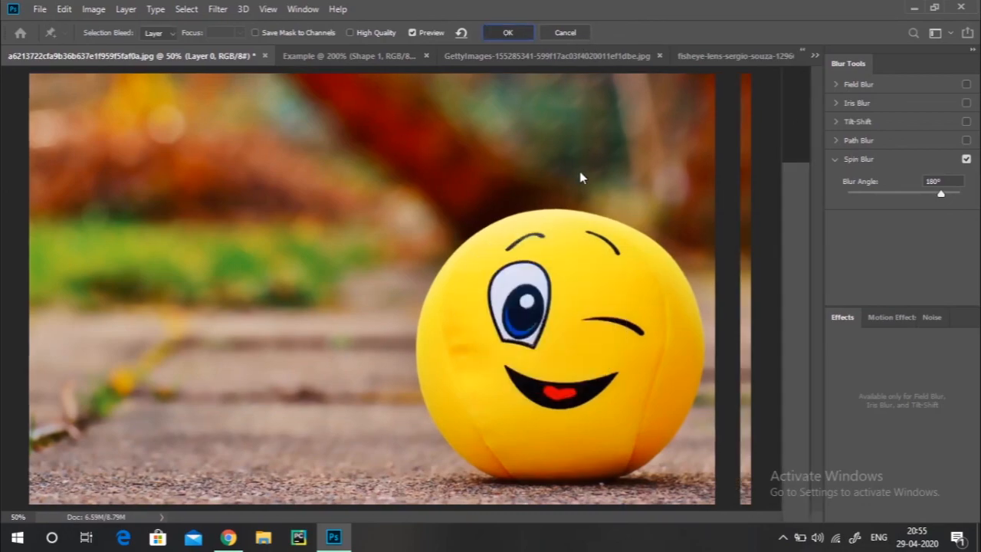